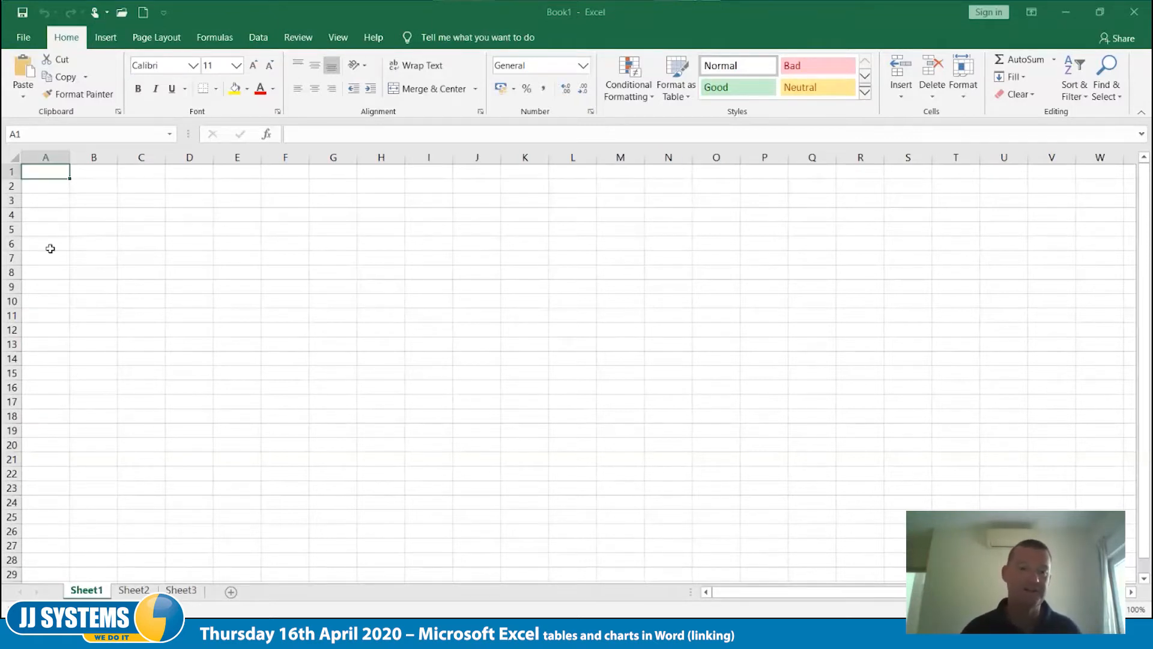
Enter "Area 1" in B3 and fill the series down to B5, ending with Area 3
click(107, 201)
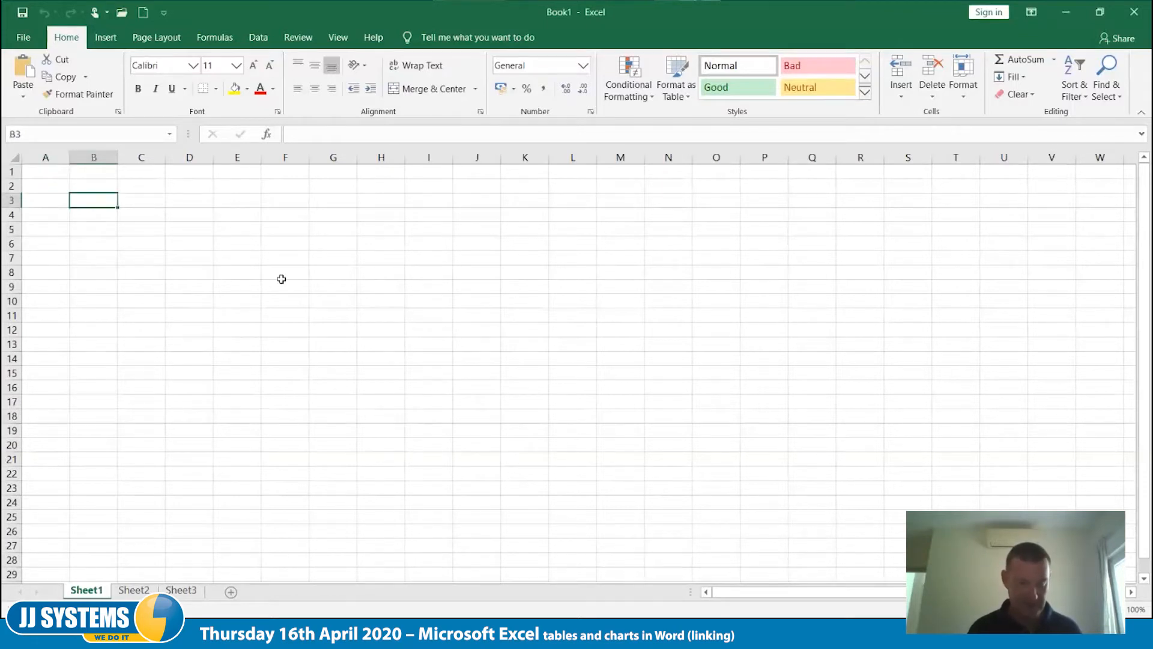
text(Area 1)
key(Tab)
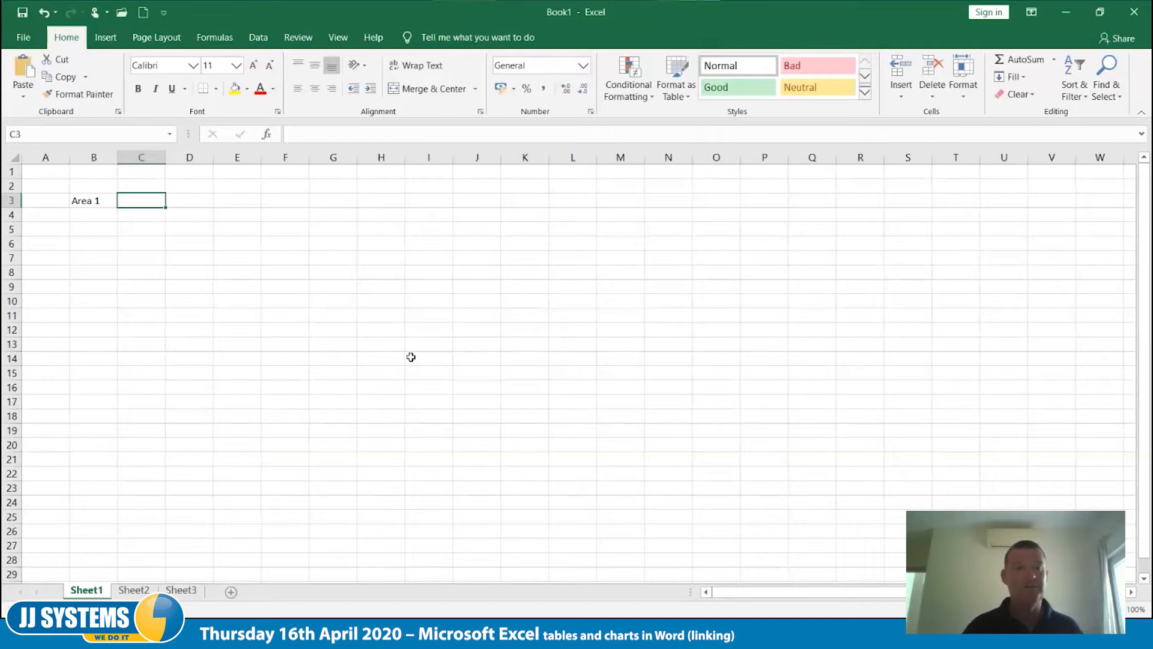
scroll(411, 357, up, 4)
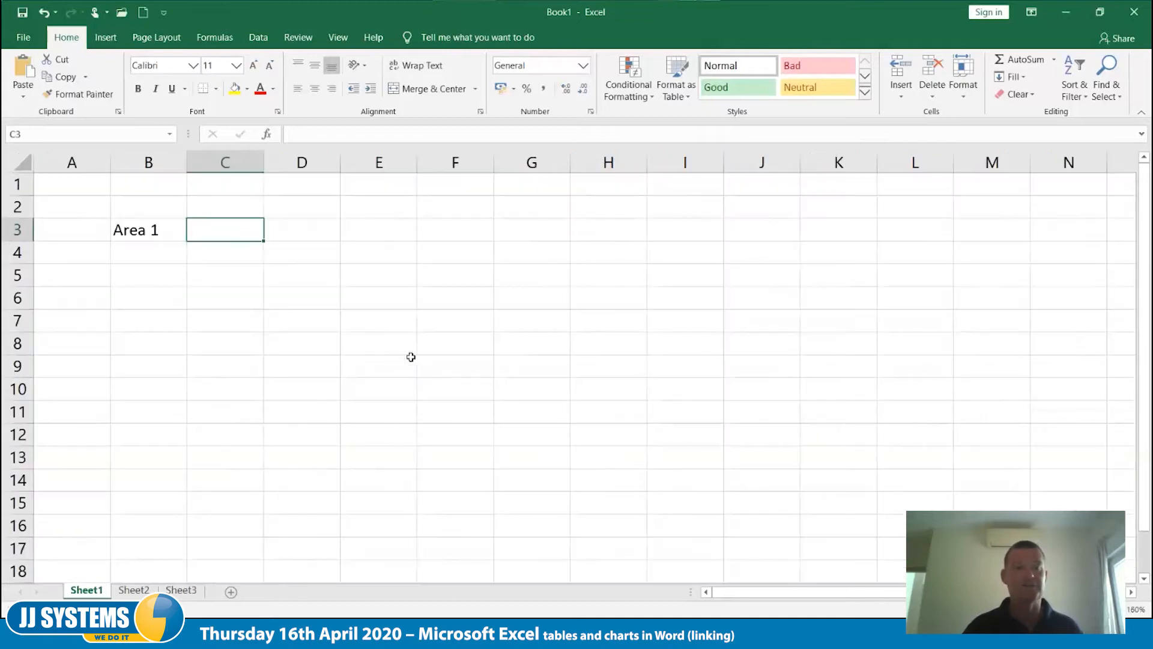
click(161, 251)
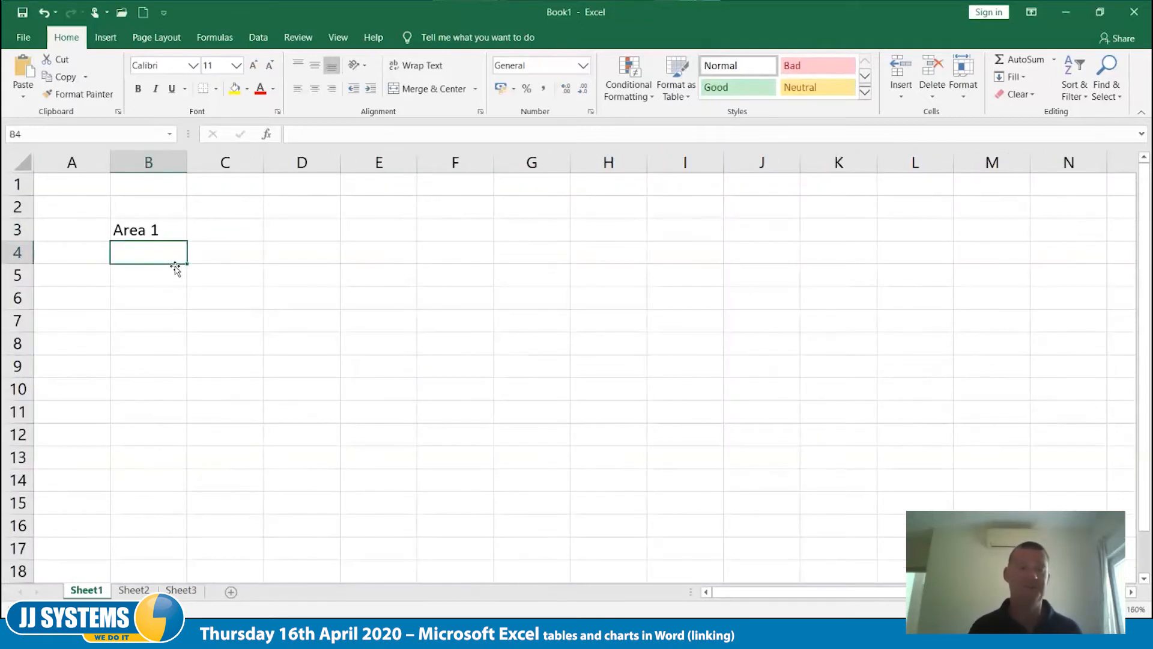
click(170, 231)
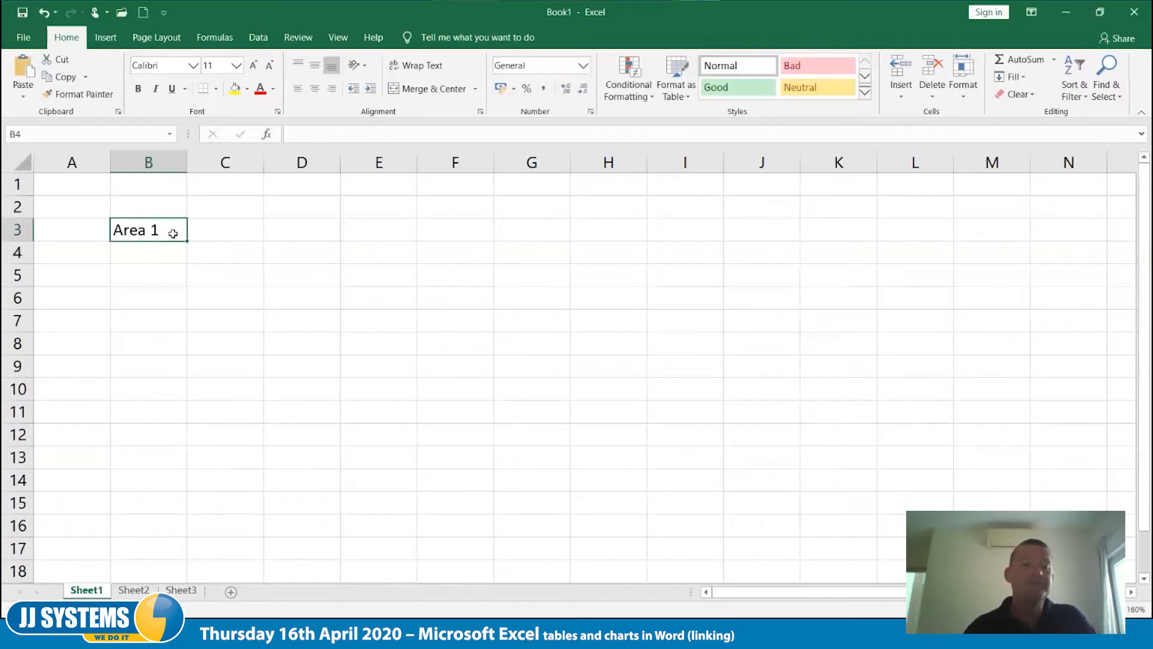
drag(190, 243, 190, 287)
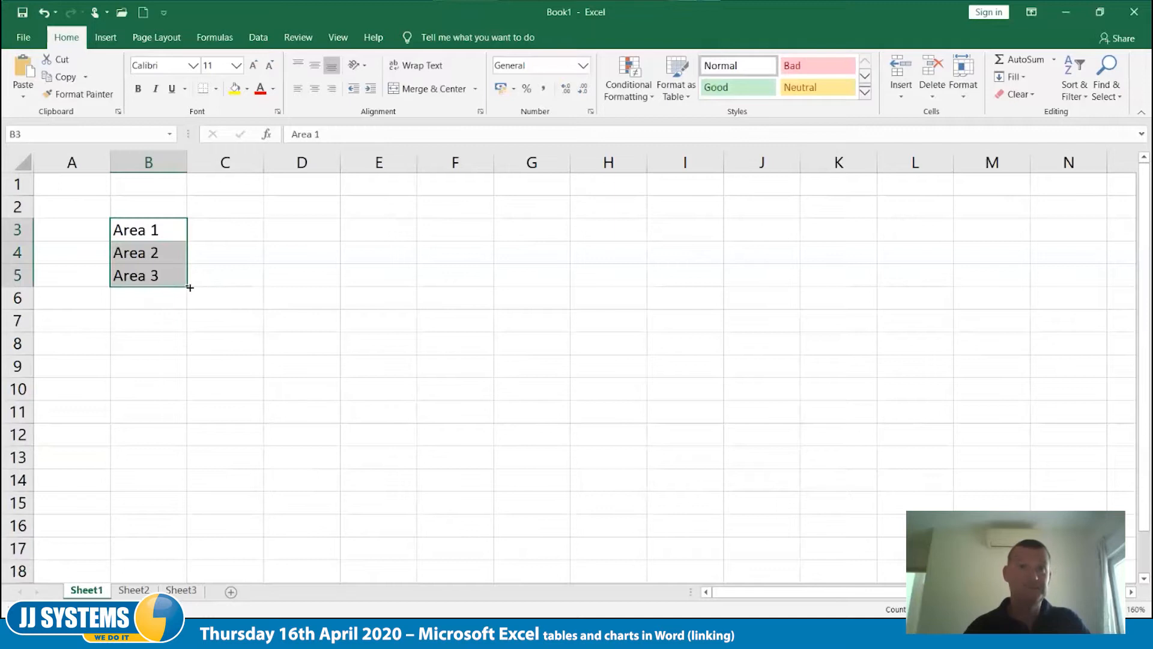
Enter "Jan" in C2 and fill the month headings across to Apr in F2
click(241, 206)
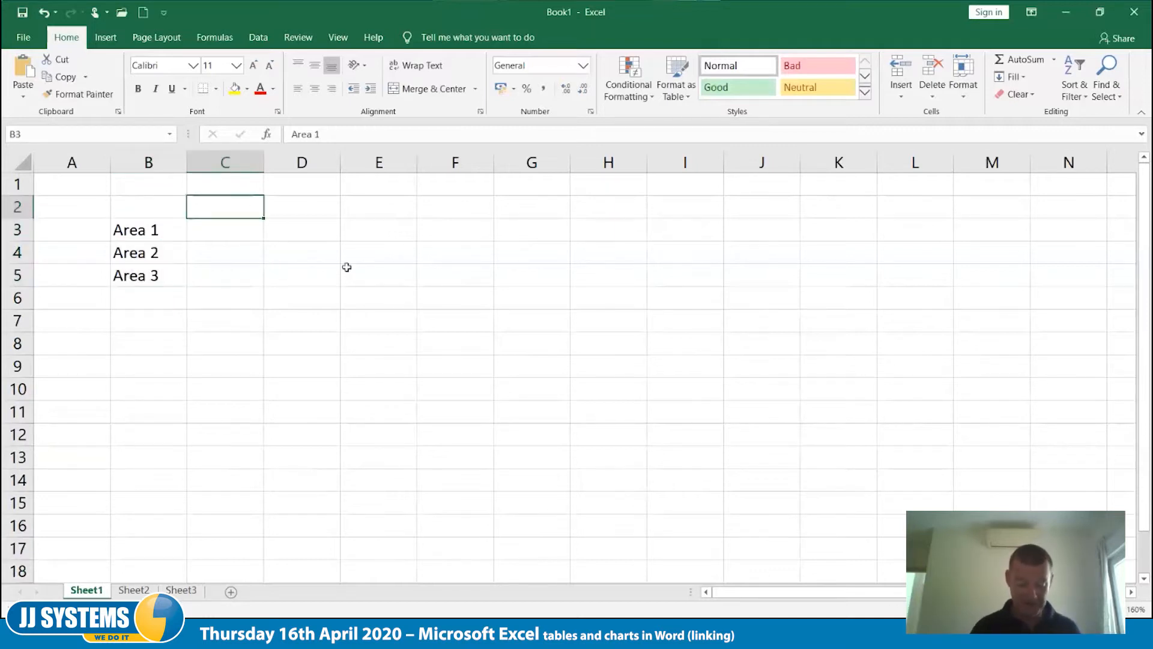
text(Jan)
key(Tab)
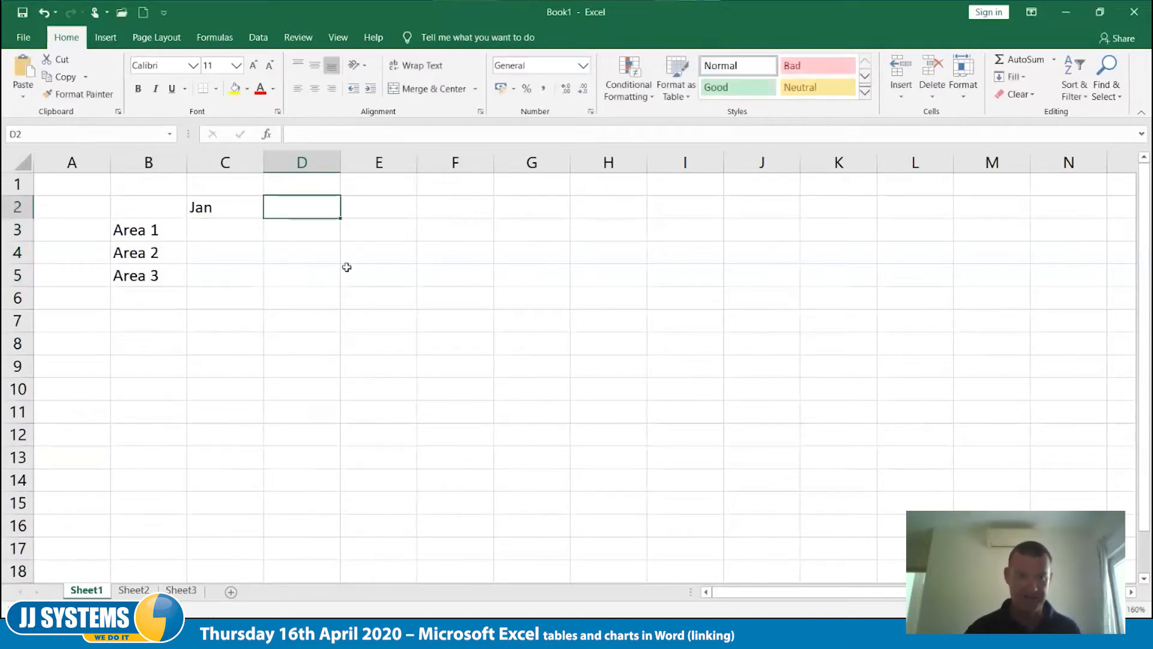
click(239, 211)
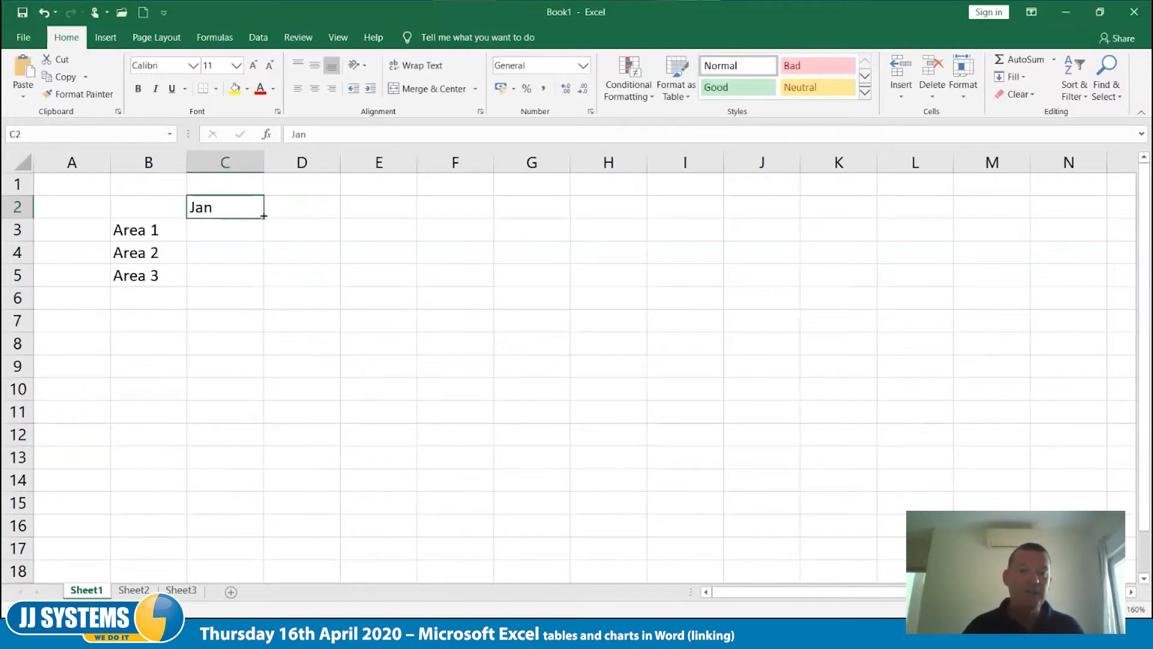
drag(264, 216, 457, 212)
click(447, 346)
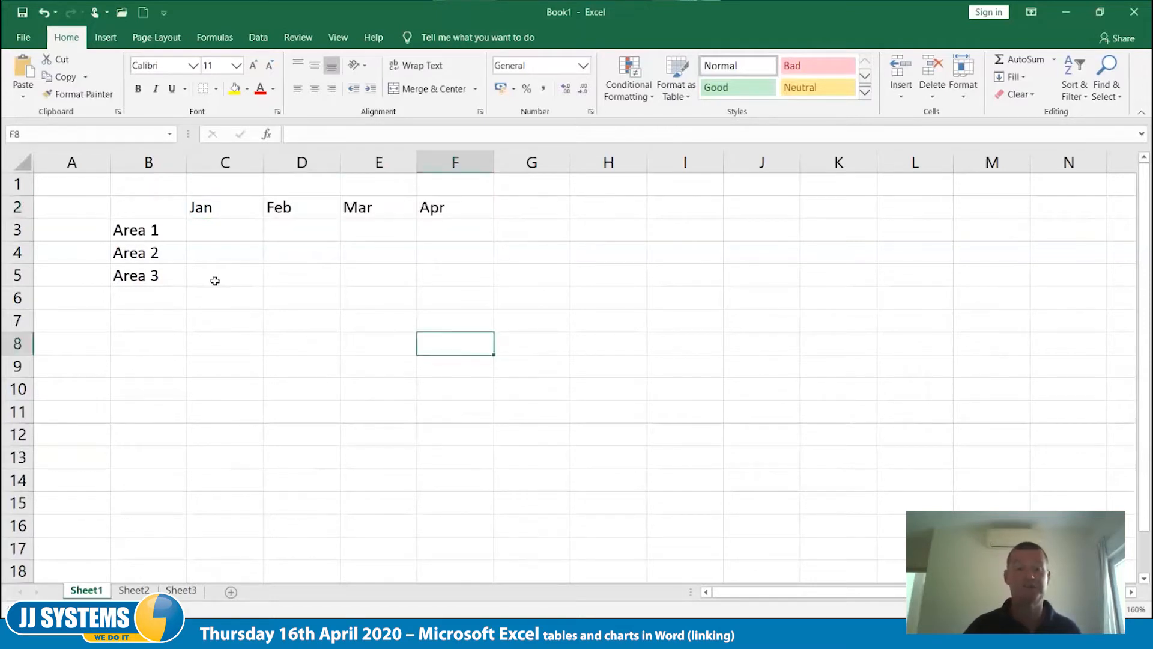
Fill the Area 1 row from Jan to Apr with 123, 322, 444 and 345
drag(219, 230, 435, 276)
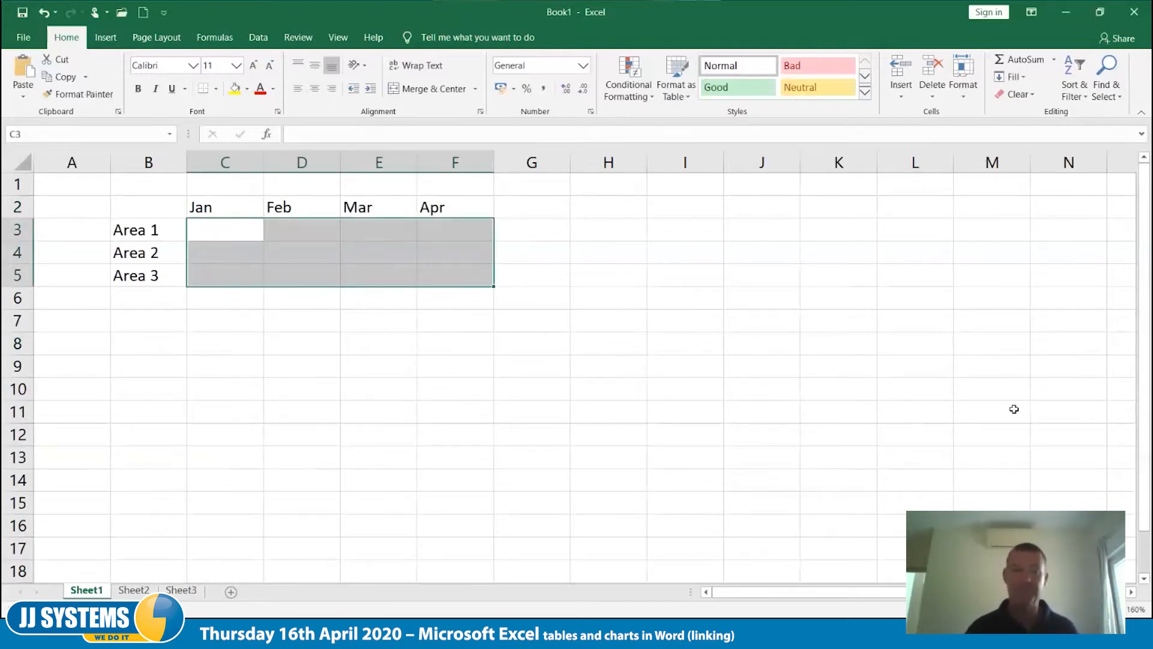
text(123)
key(Tab)
text(322)
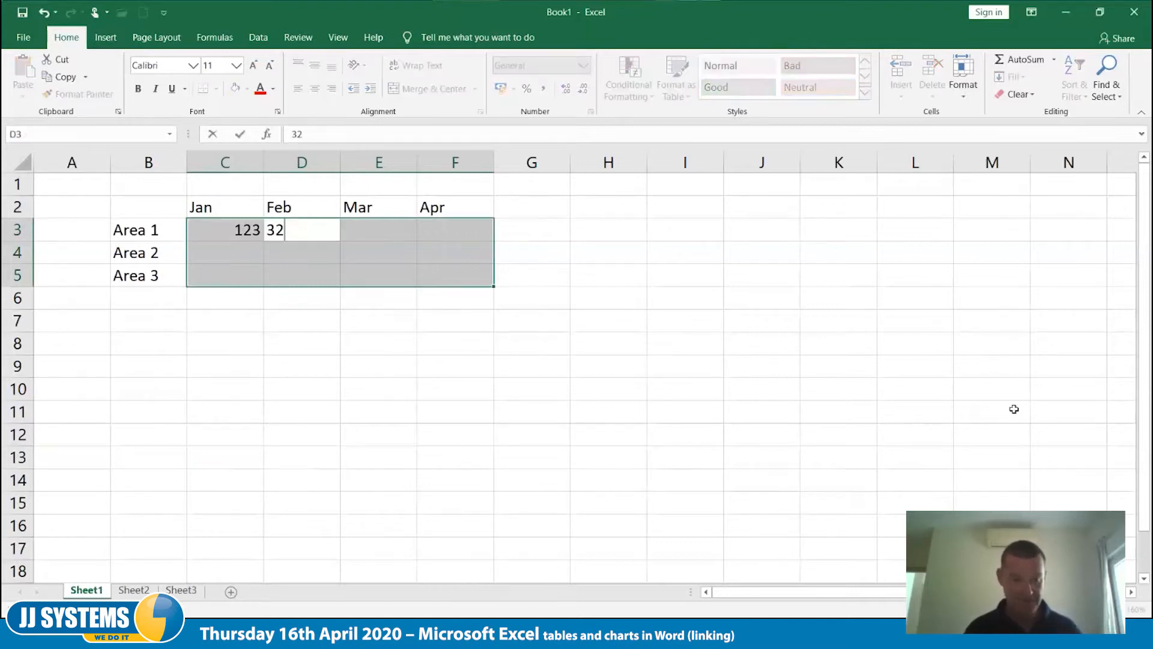
key(Tab)
text(444)
key(Tab)
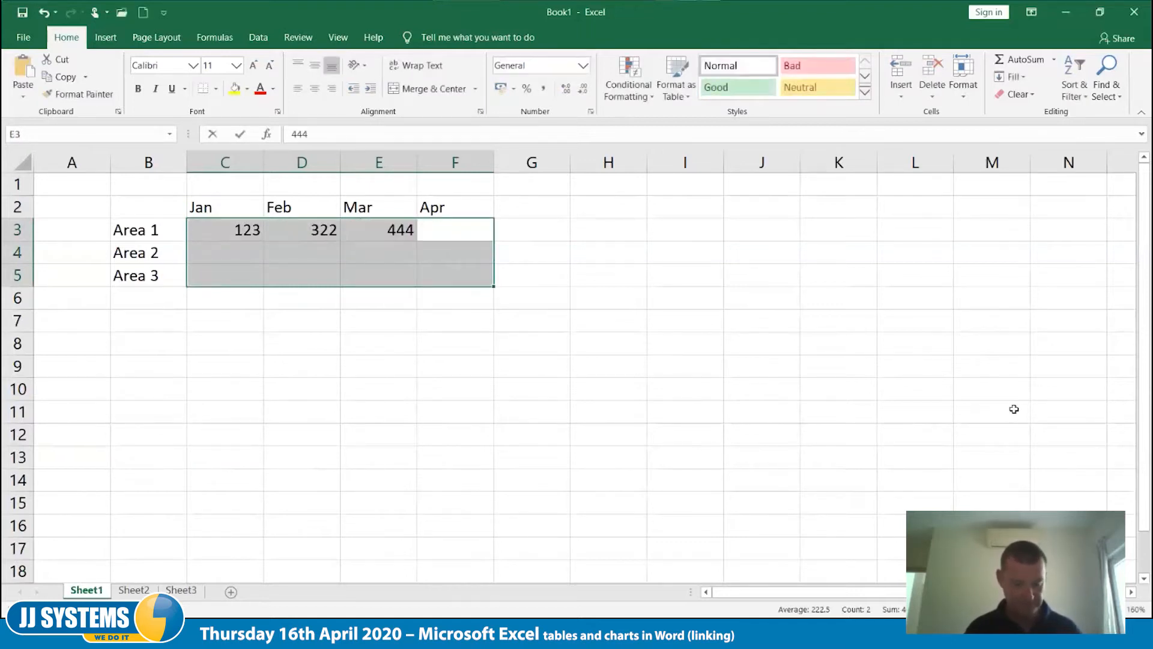
text(345)
key(Tab)
Fill the Area 2 row from Jan to Apr with 654, 321, 456 and 322
text(654)
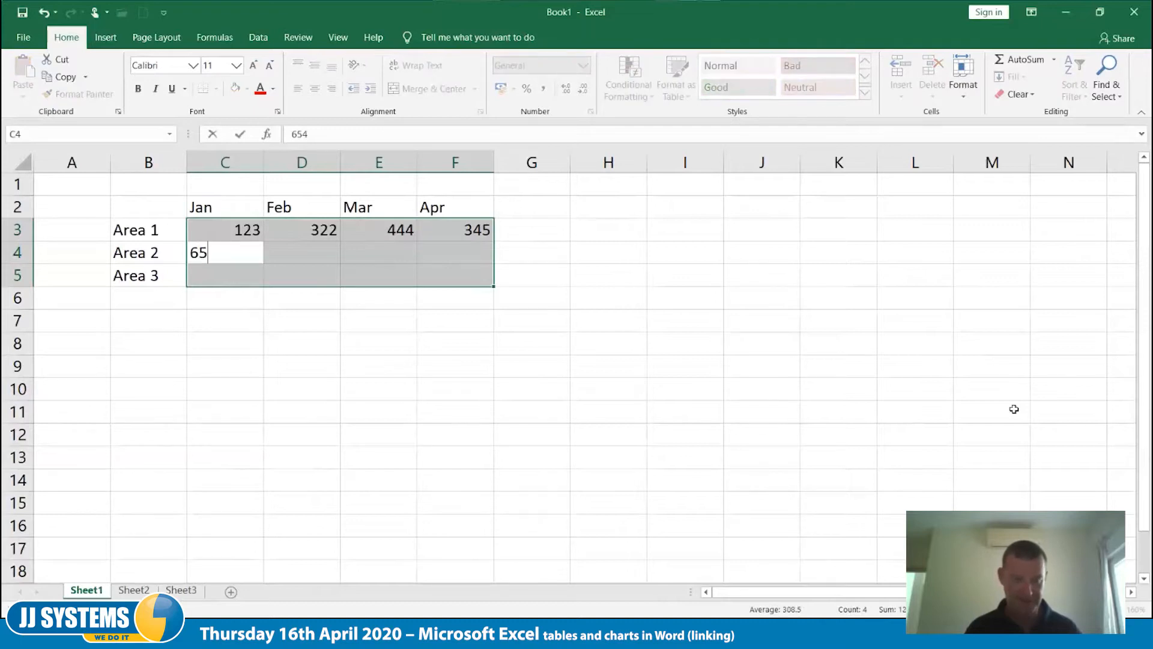
key(Tab)
text(321)
key(Tab)
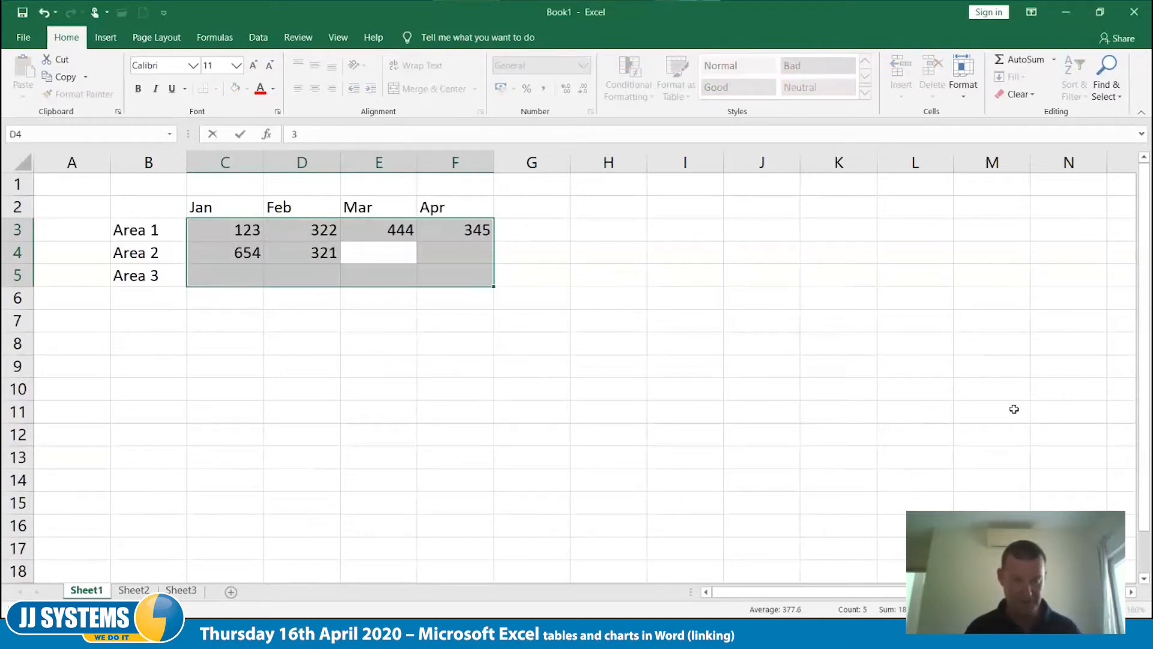
text(456)
key(Tab)
text(322)
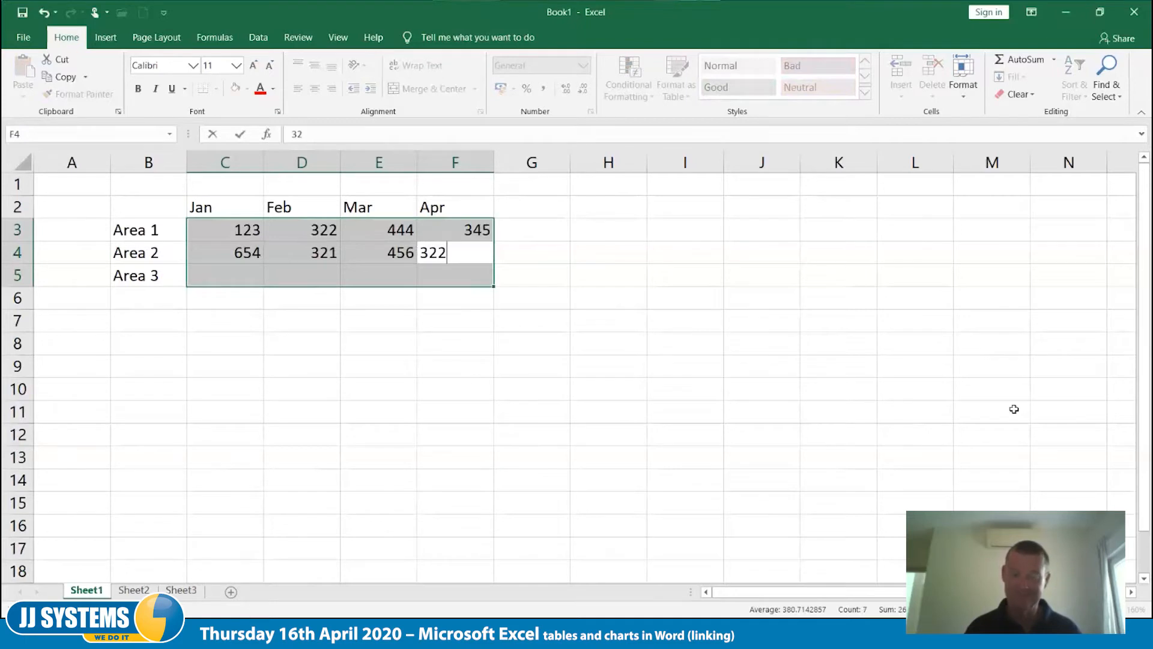
key(Tab)
Fill the Area 3 row from Jan to Apr with 445, 786, 433 and 234
text(44)
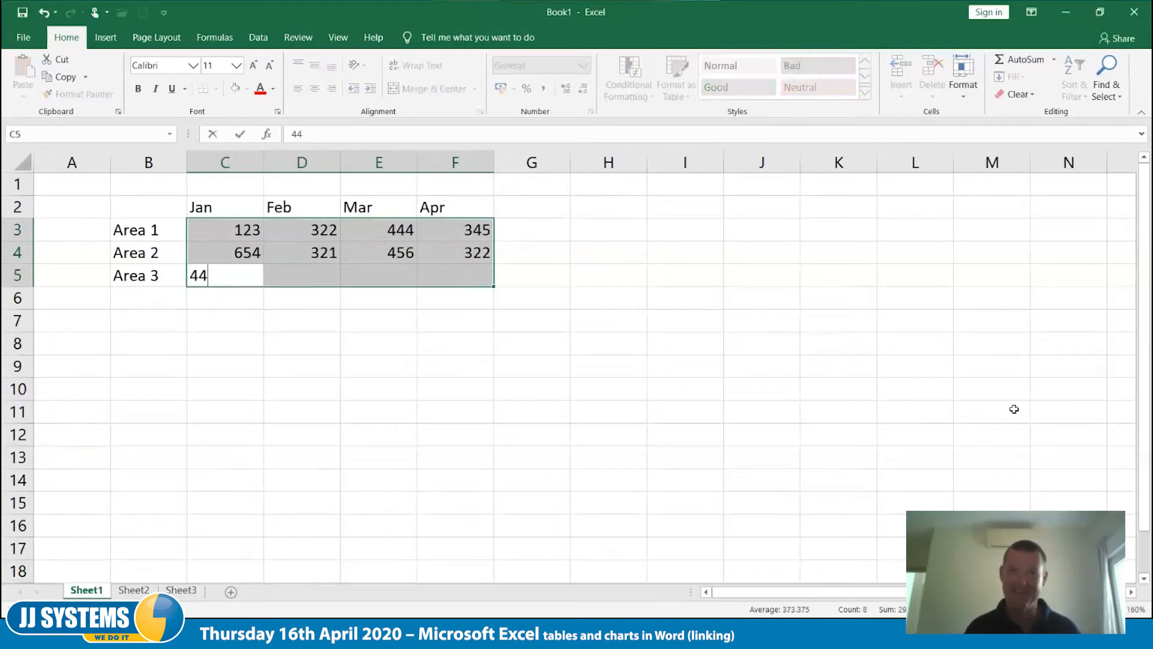
text(5)
key(Tab)
text(786)
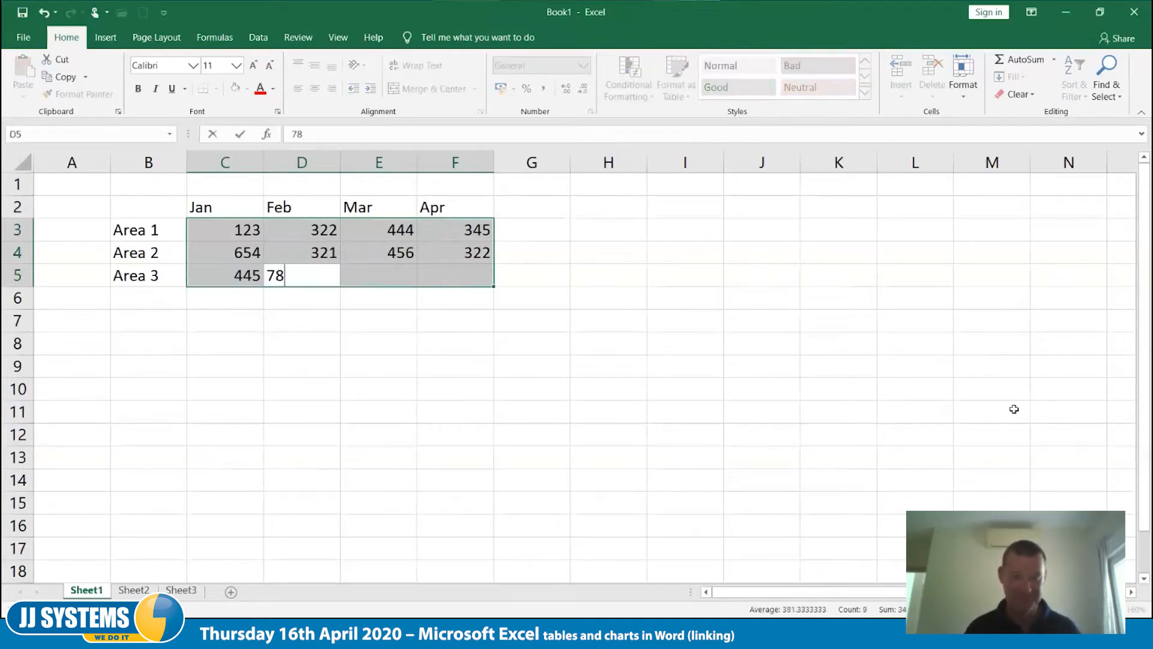
key(Tab)
text(4332)
key(BackSpace)
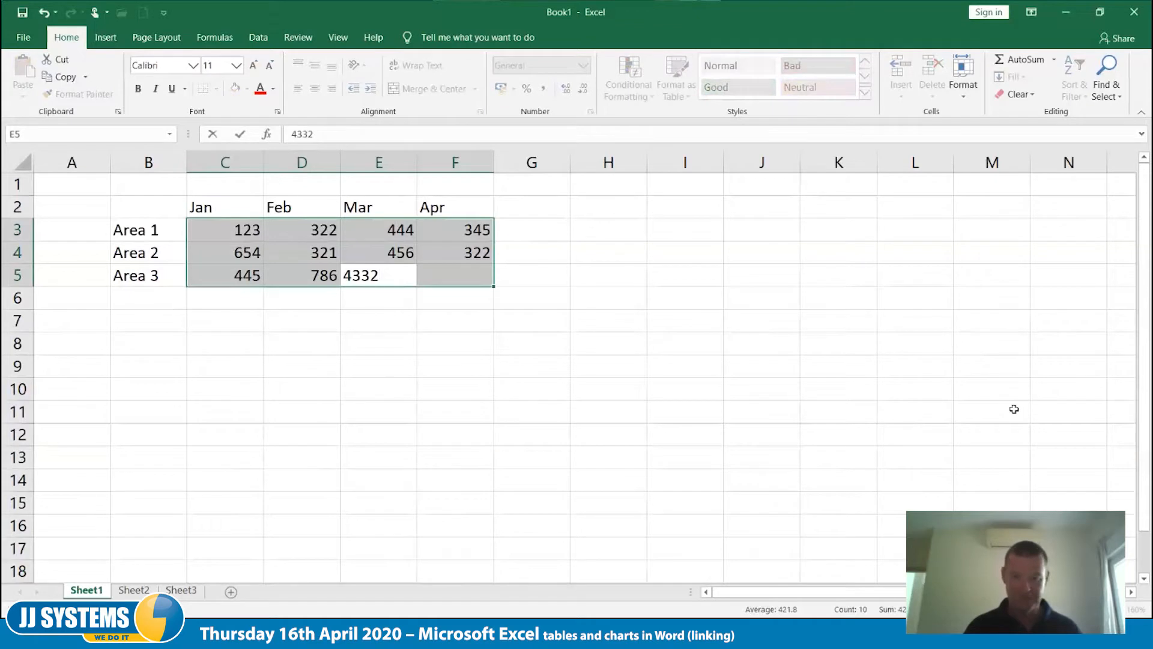
key(Tab)
text(234)
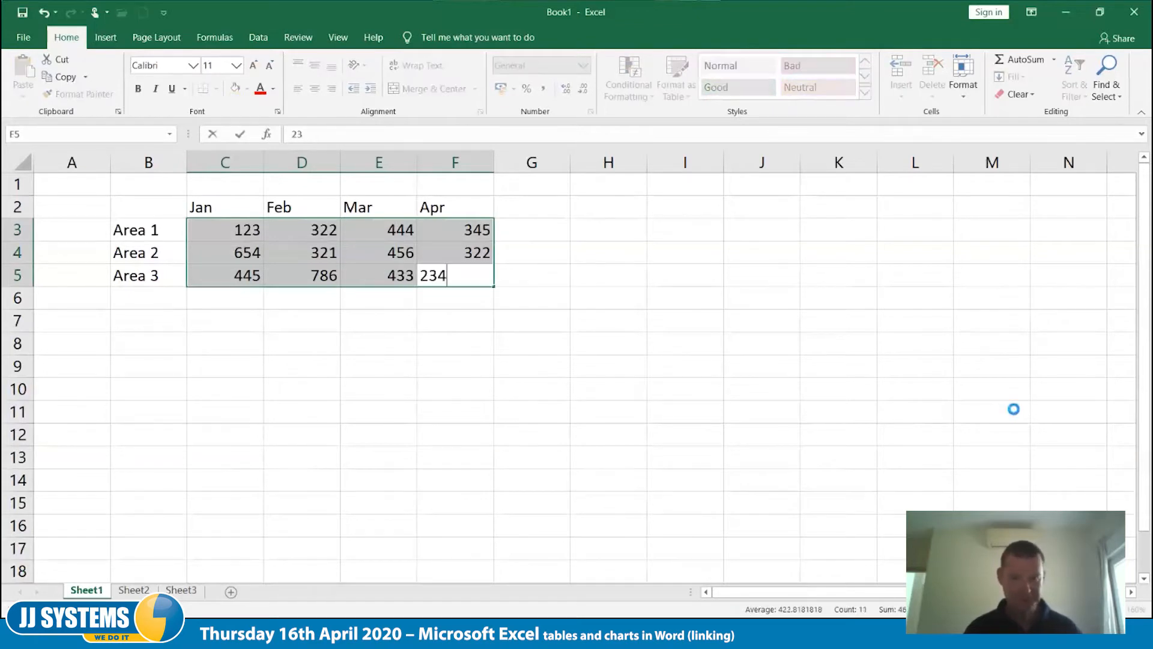
key(Tab)
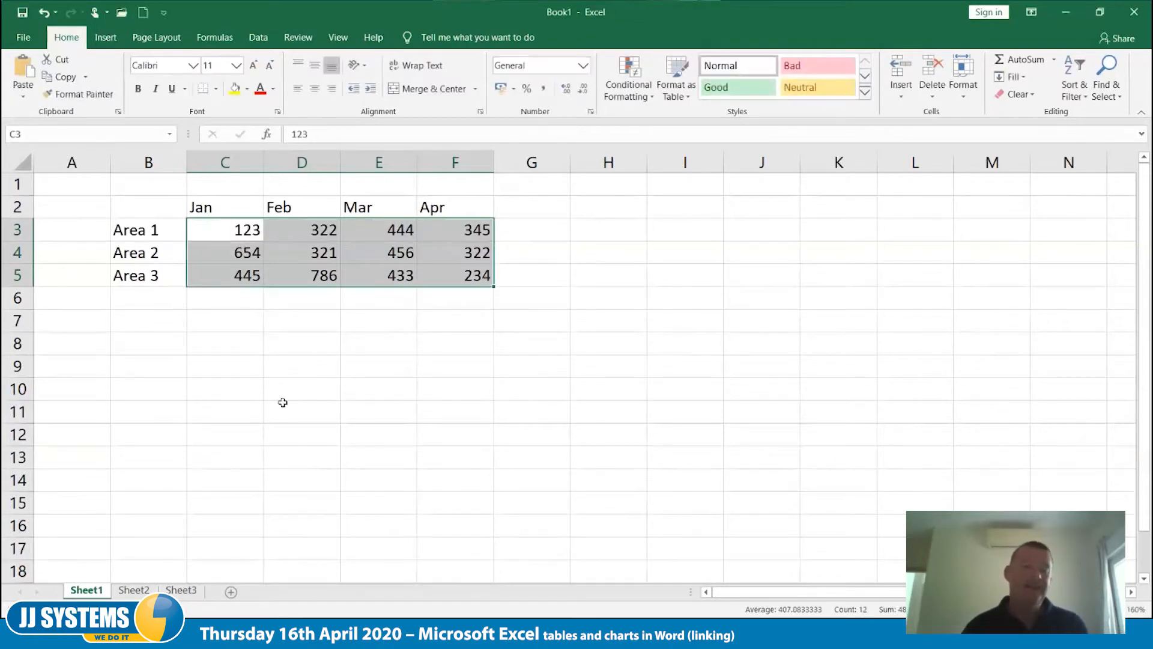
Enter the label "Total" in B7 and sum C3:C6 in C7 with AutoSum
click(152, 313)
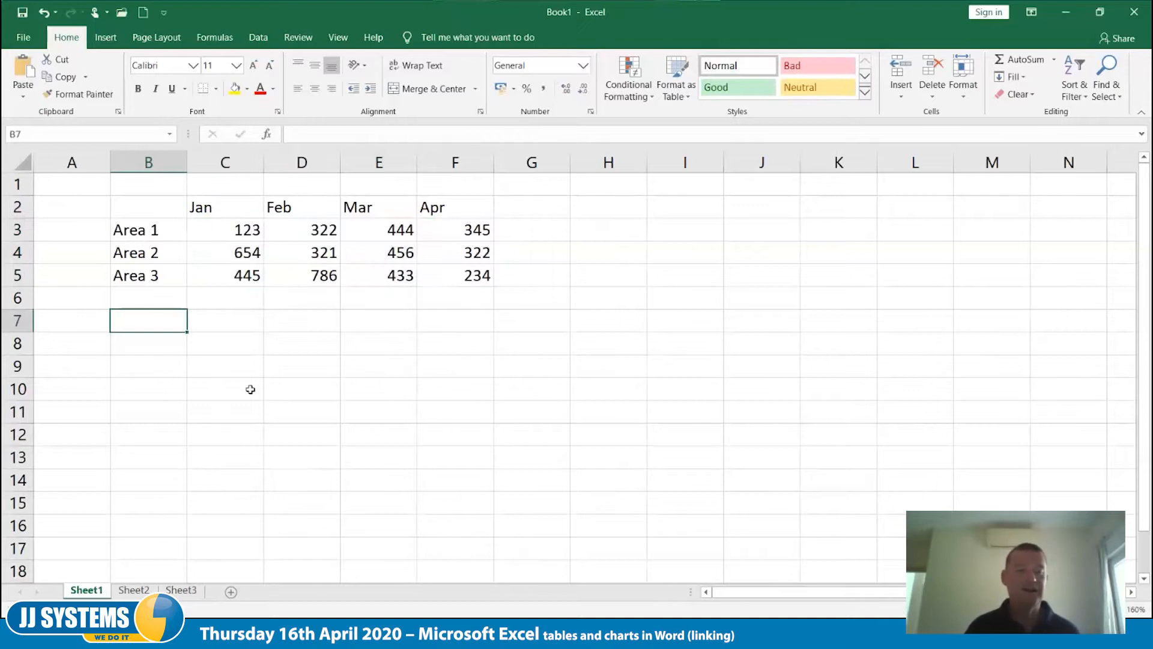
text(Total)
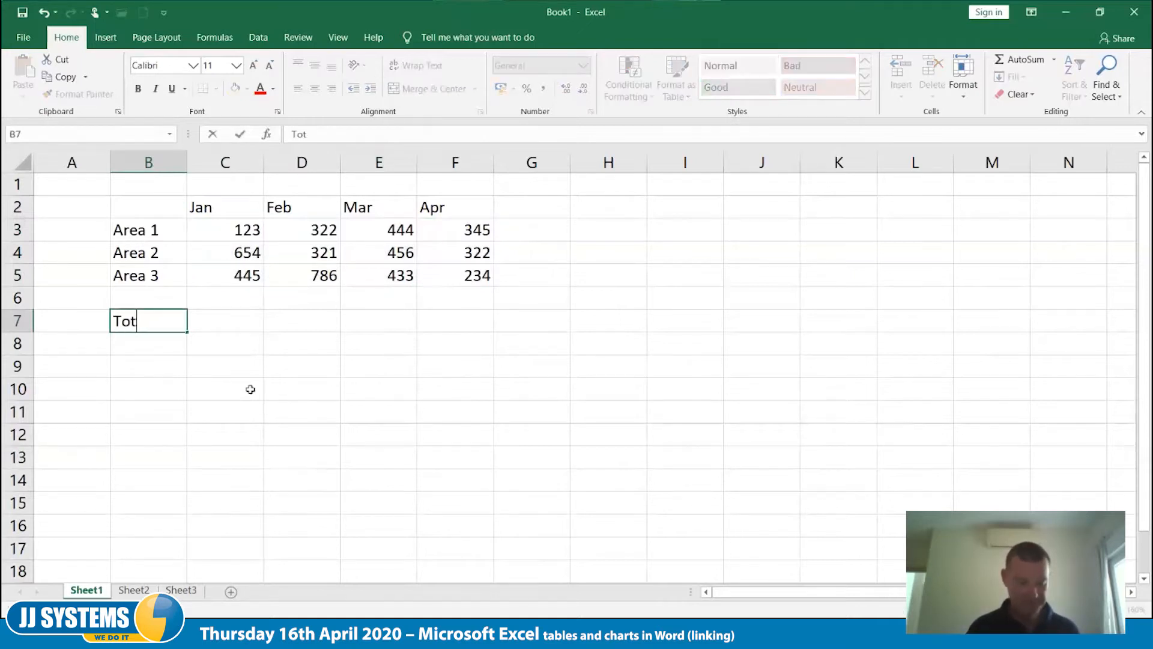
key(Tab)
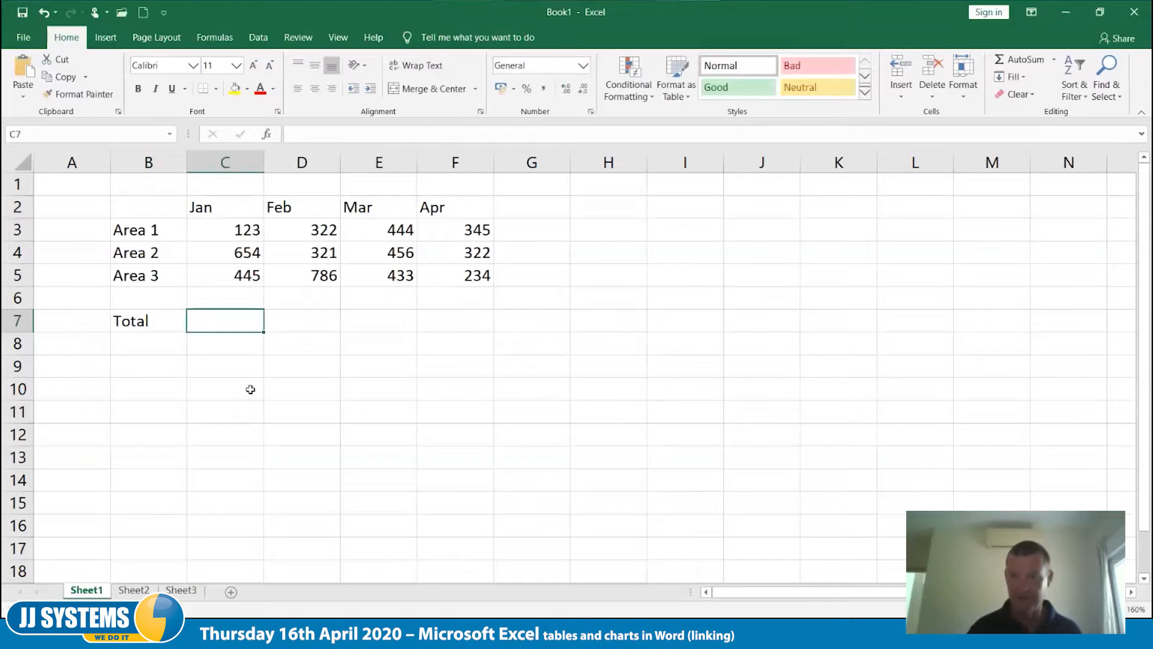
click(1023, 66)
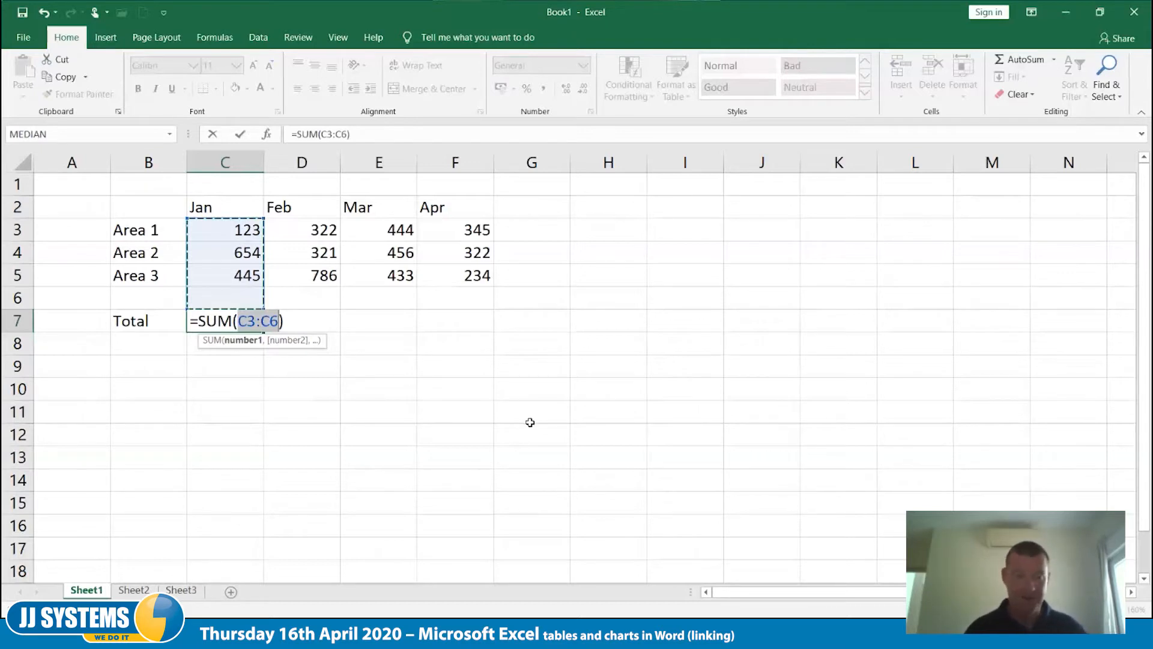
key(Tab)
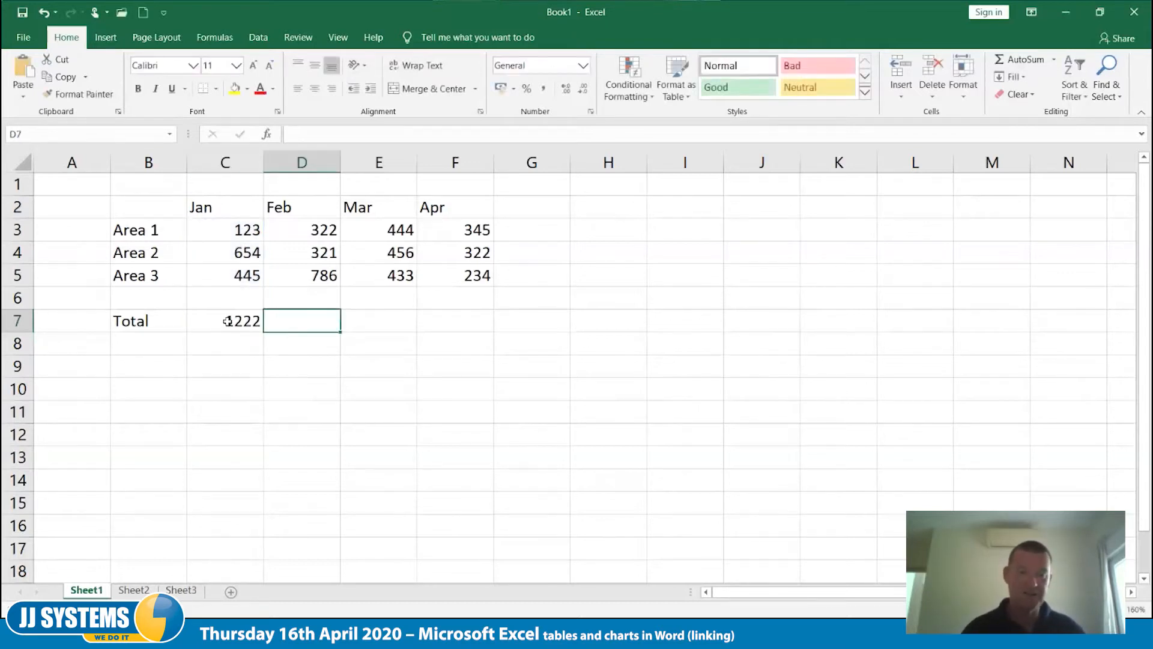
Copy the Jan total formula from C7 across to F7
click(227, 322)
drag(365, 336, 471, 335)
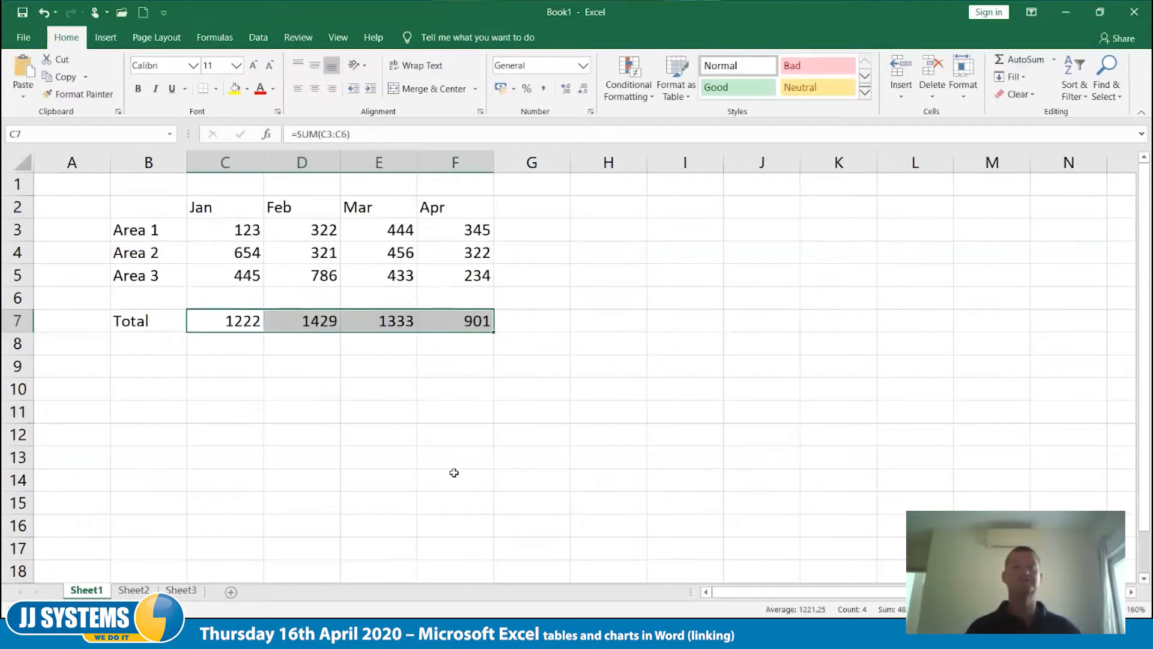
click(454, 473)
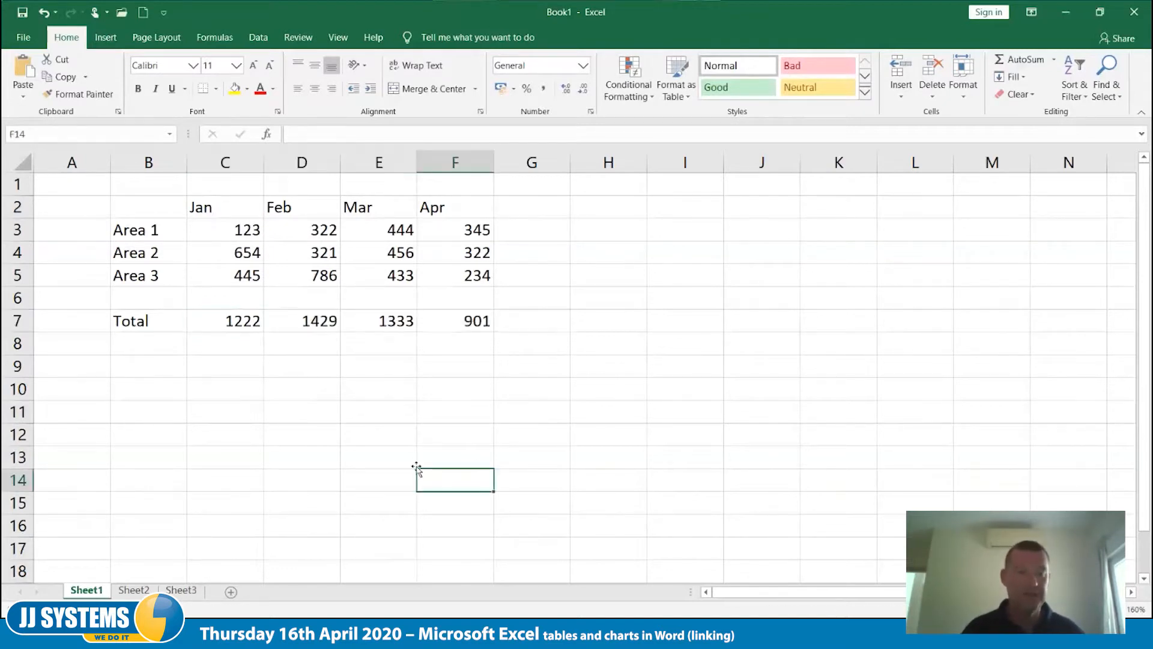
Make the row labels in column B and the month headings in row 2 bold
drag(165, 209, 164, 319)
drag(218, 203, 468, 205)
click(138, 89)
click(149, 389)
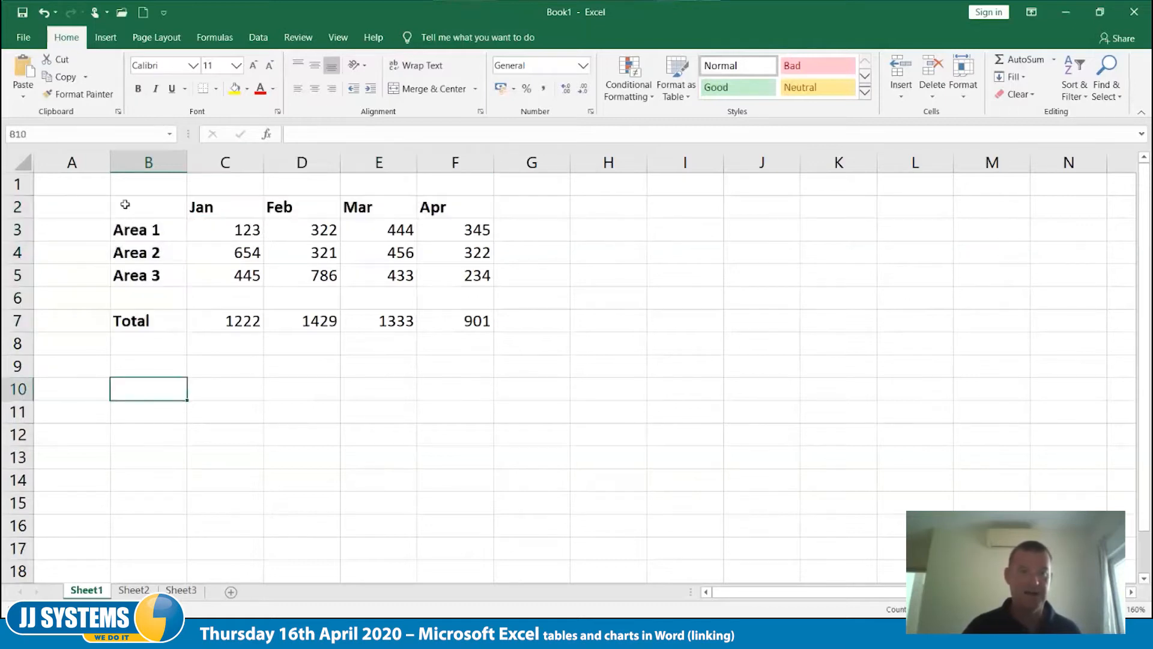
Right-align the month headings in row 2
click(17, 206)
click(332, 88)
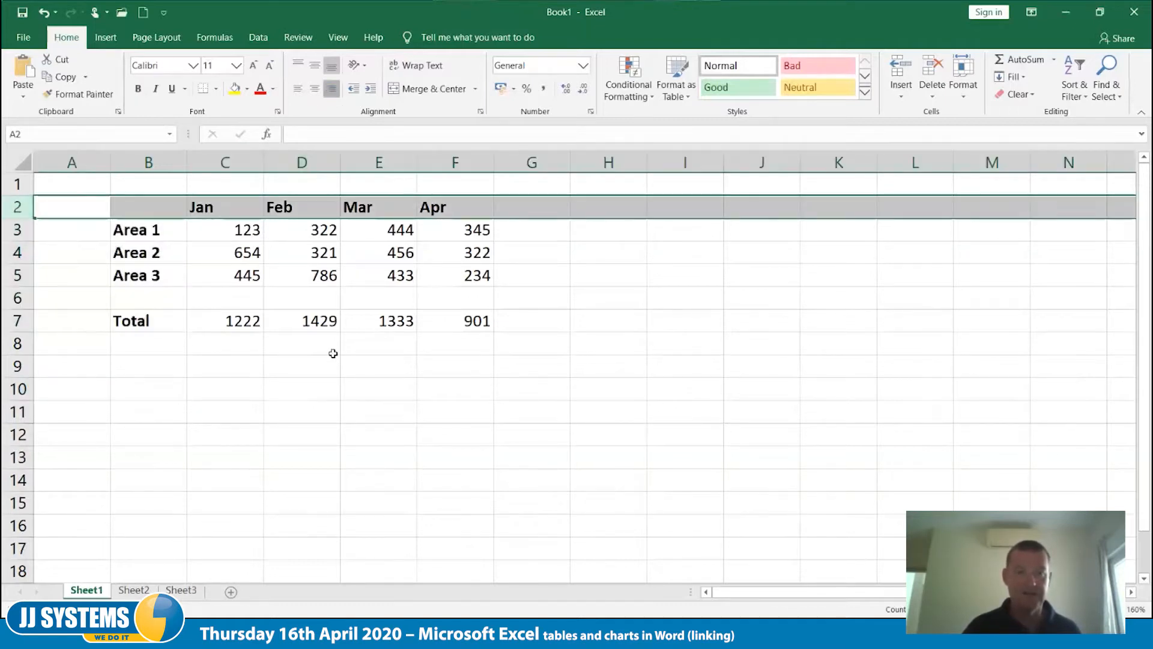
click(322, 397)
Add a top border to the Total row, cells B7 to F7
drag(131, 324, 462, 318)
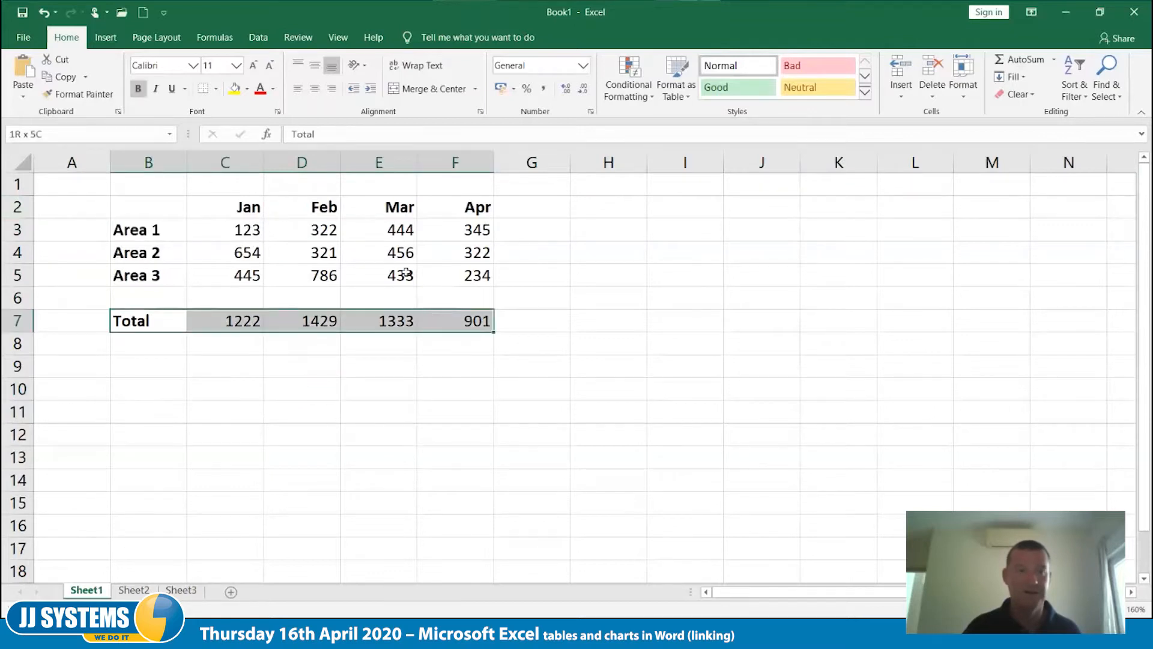
click(216, 89)
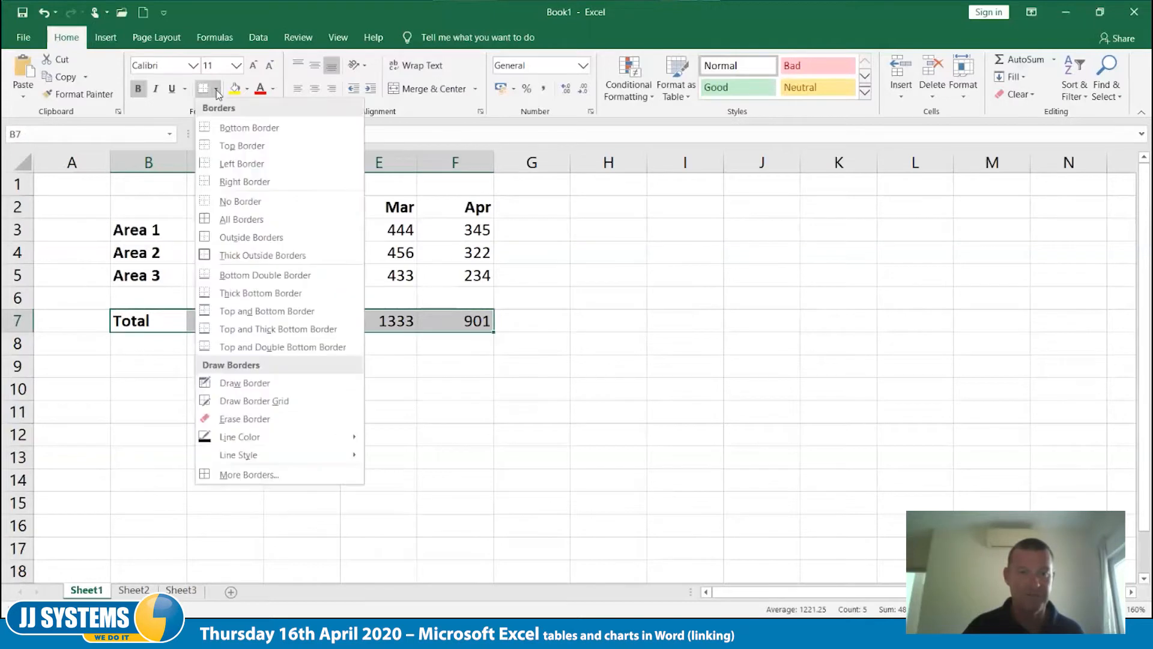
click(238, 146)
click(302, 412)
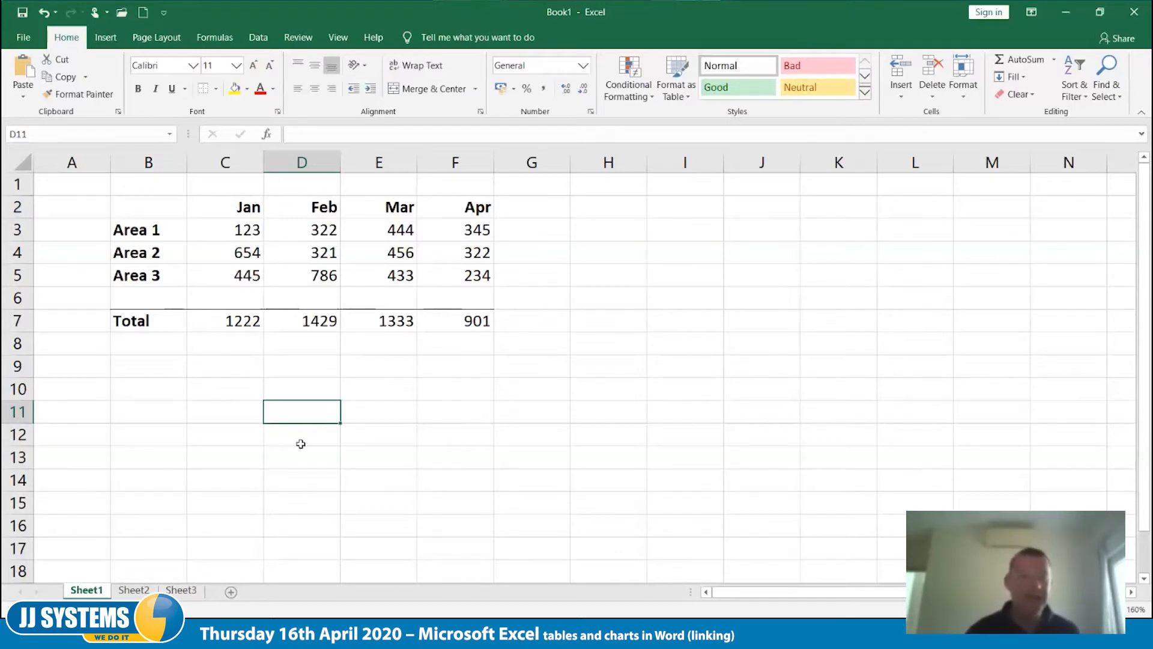
Start a Greater Than conditional formatting rule for the totals in C7 to F7 with a threshold of 1500
drag(202, 323, 481, 340)
drag(226, 319, 458, 321)
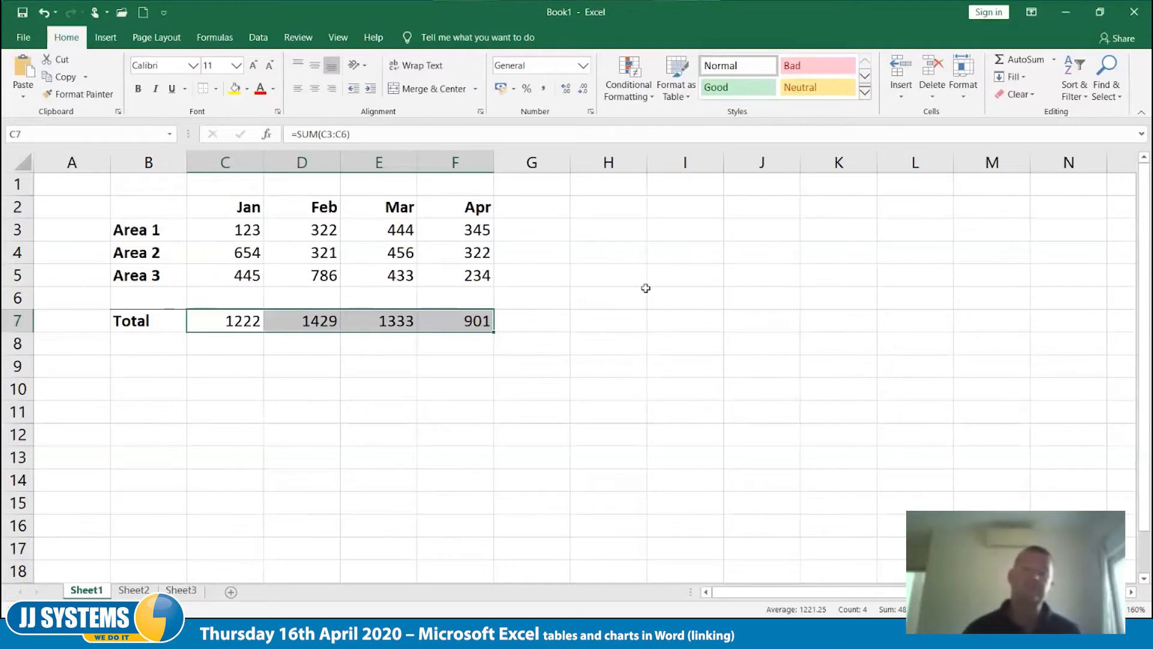
click(628, 98)
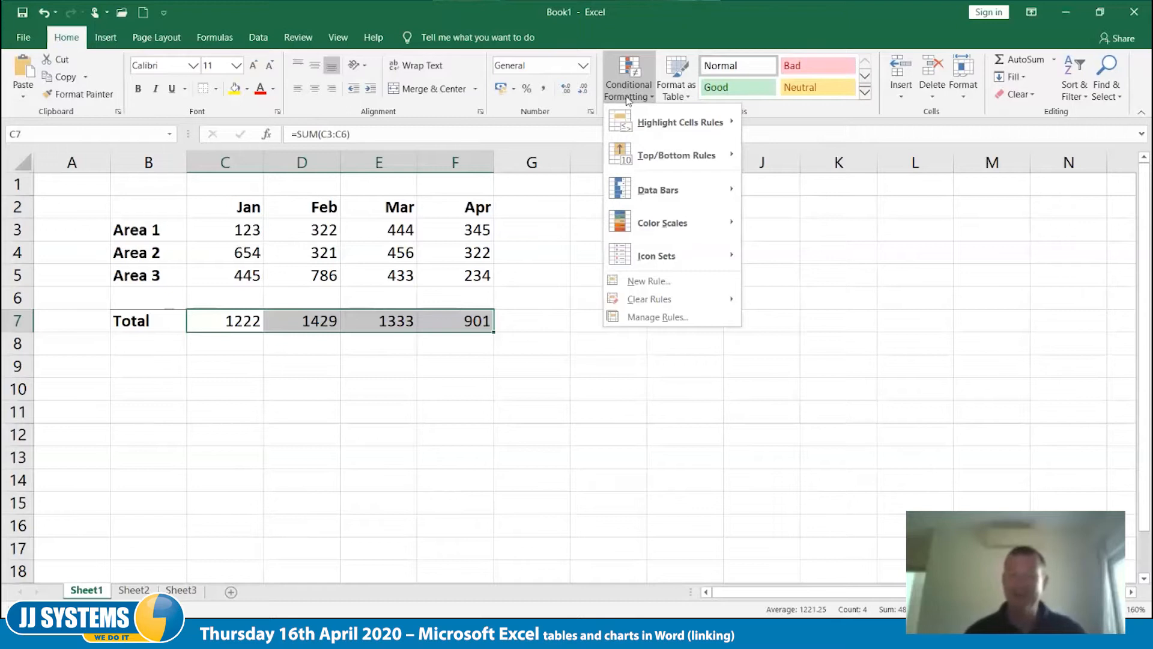
mouse_move(630, 124)
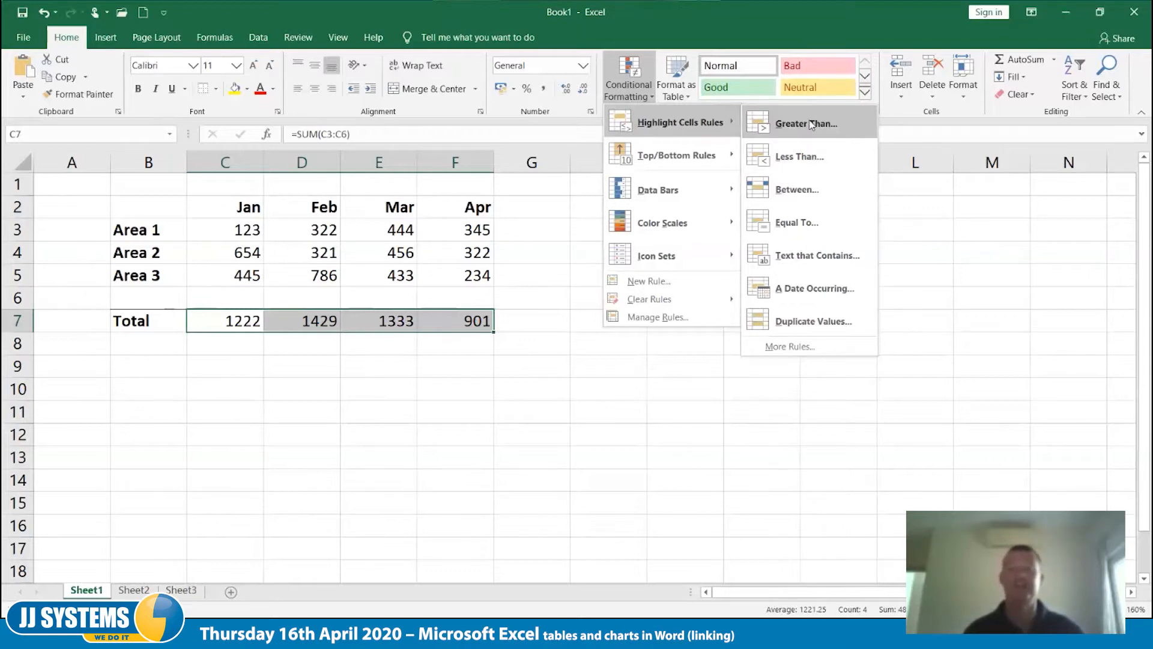
click(811, 124)
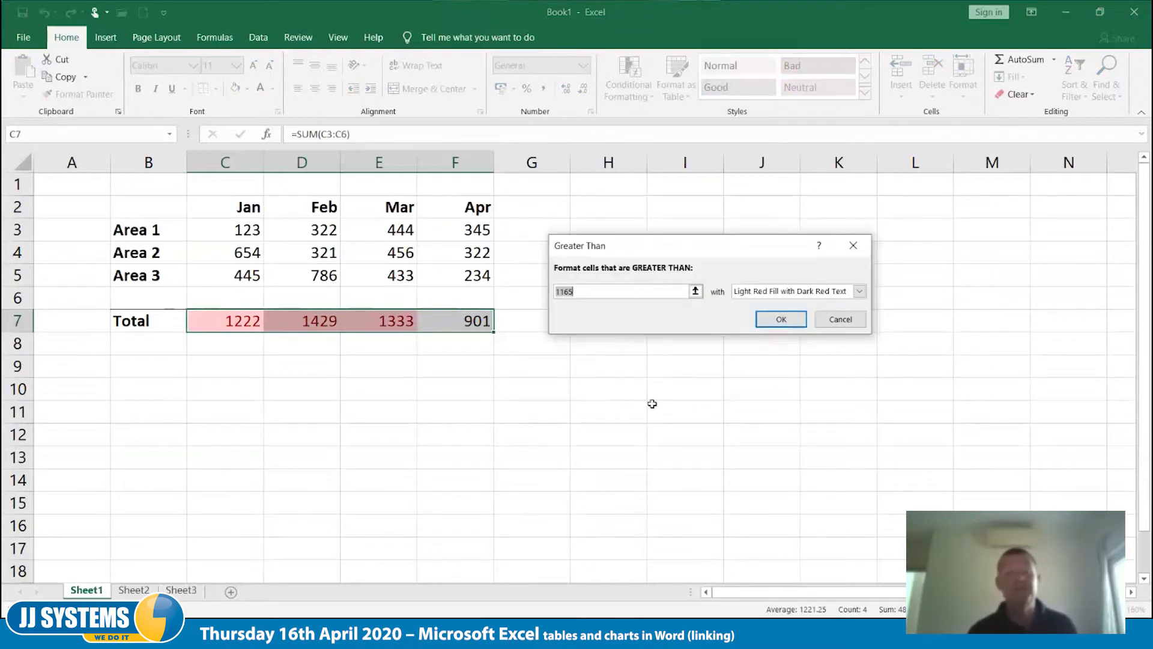
text(1)
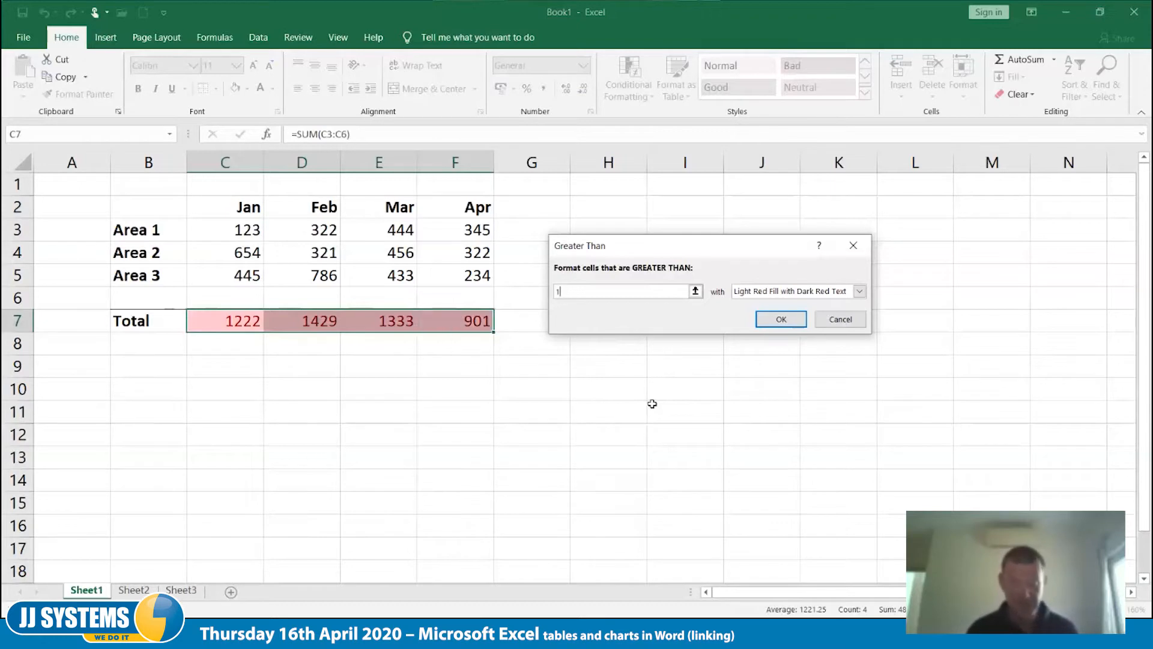
text(500)
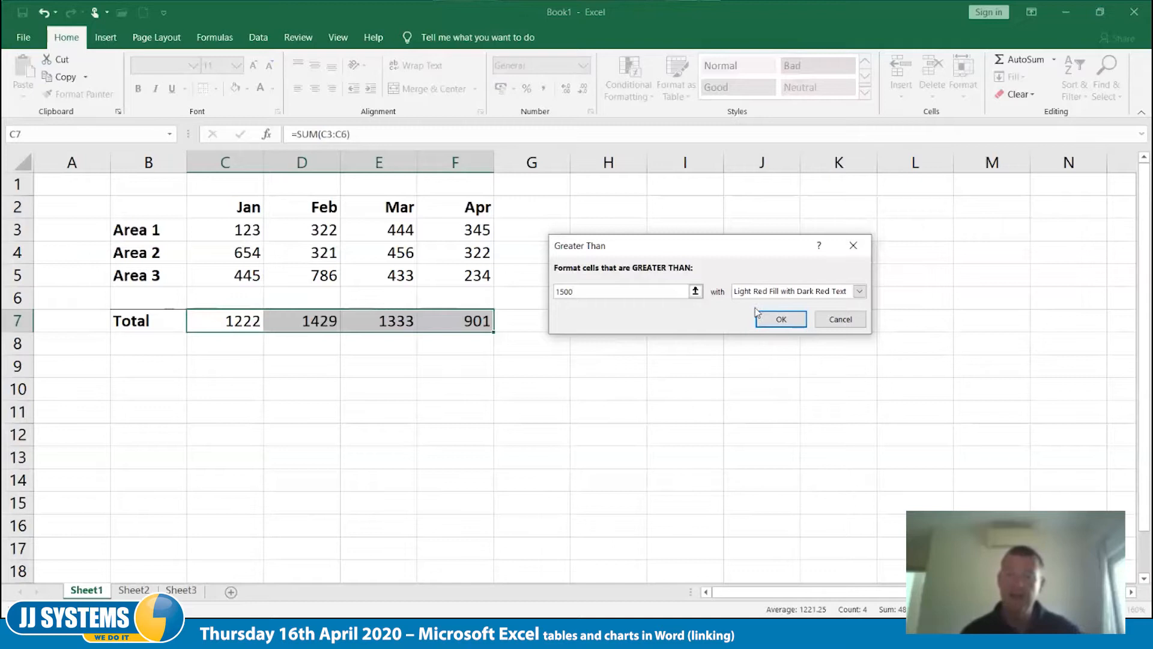
Give the Greater Than rule a custom format of bold green text and apply it to the totals
click(860, 292)
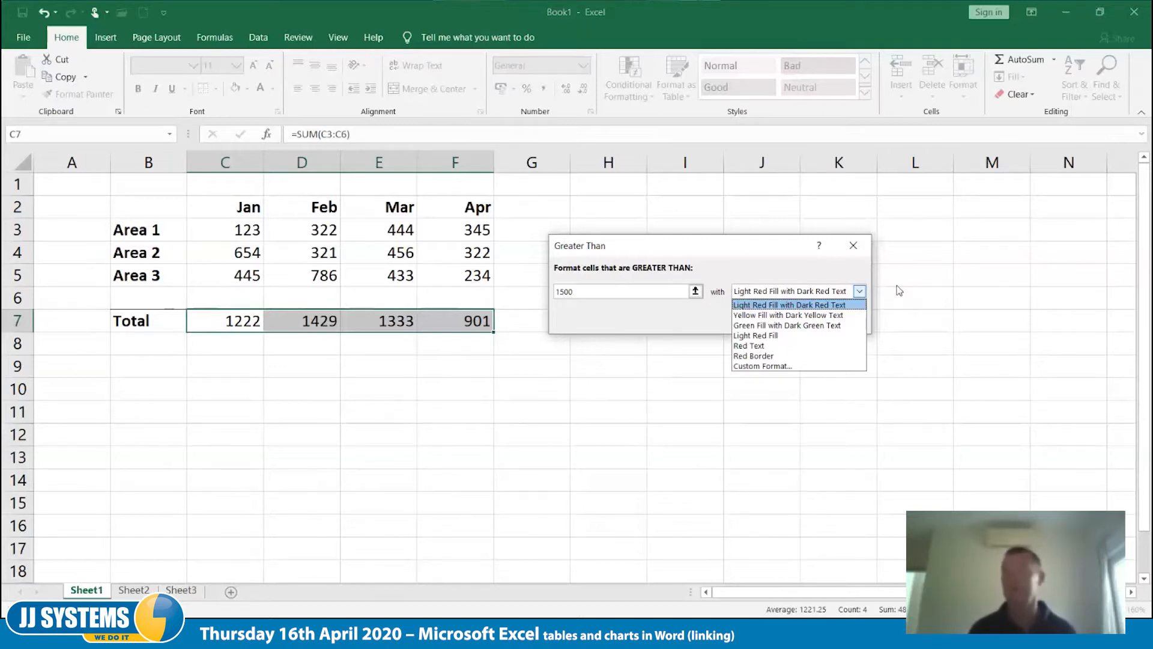
click(777, 368)
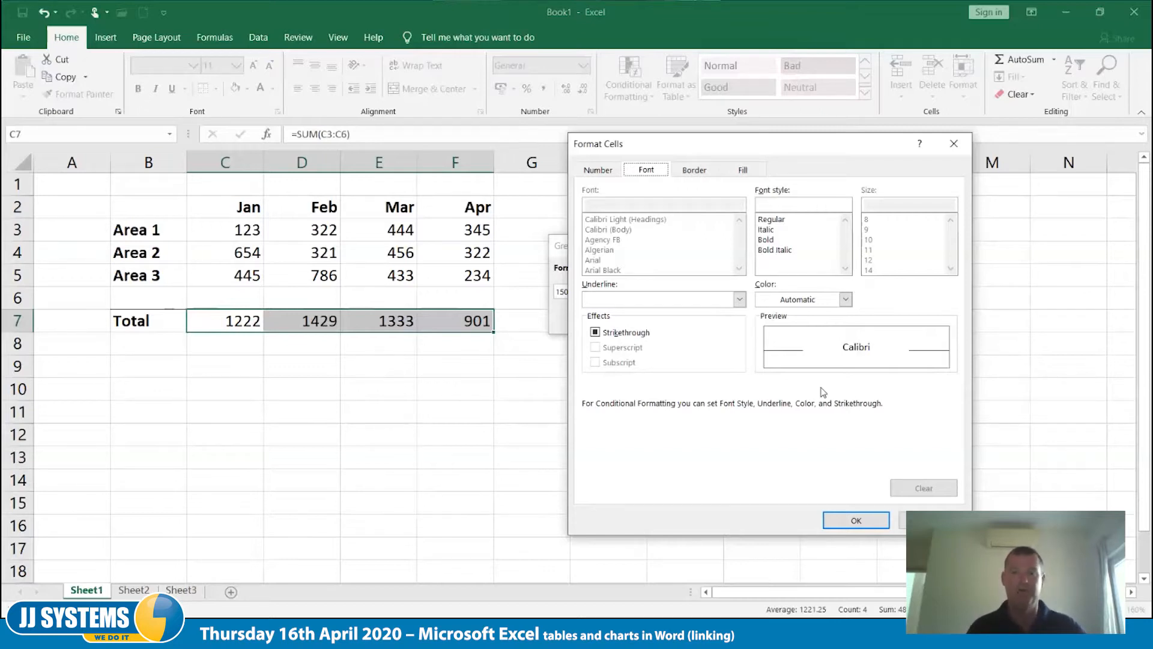
click(766, 240)
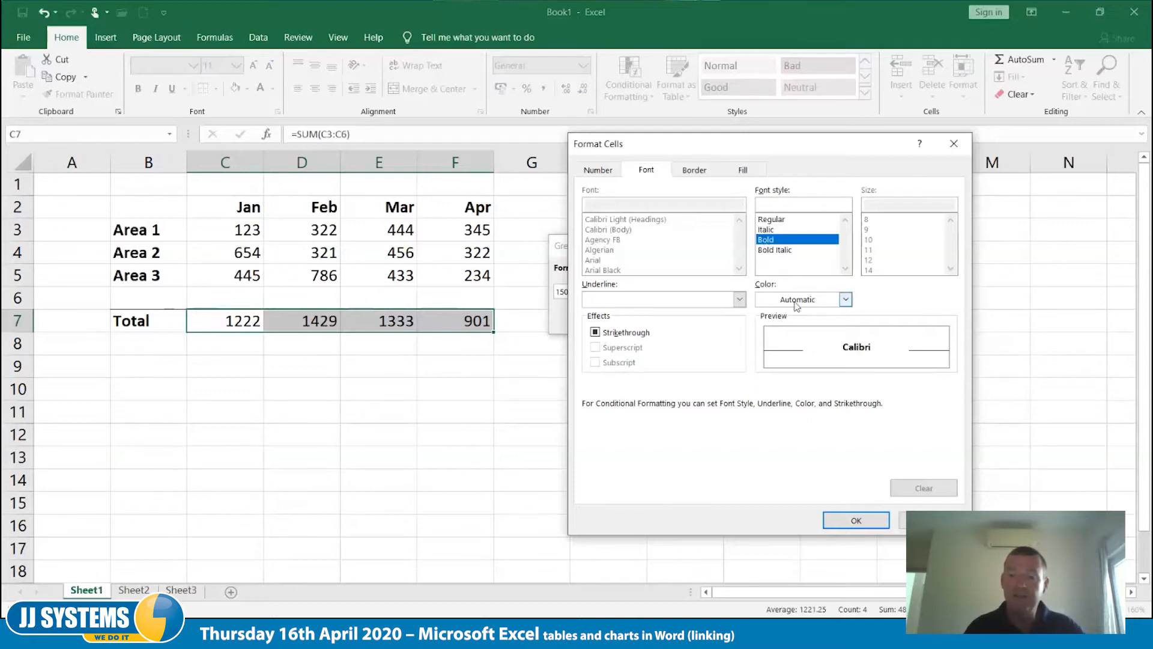
click(846, 300)
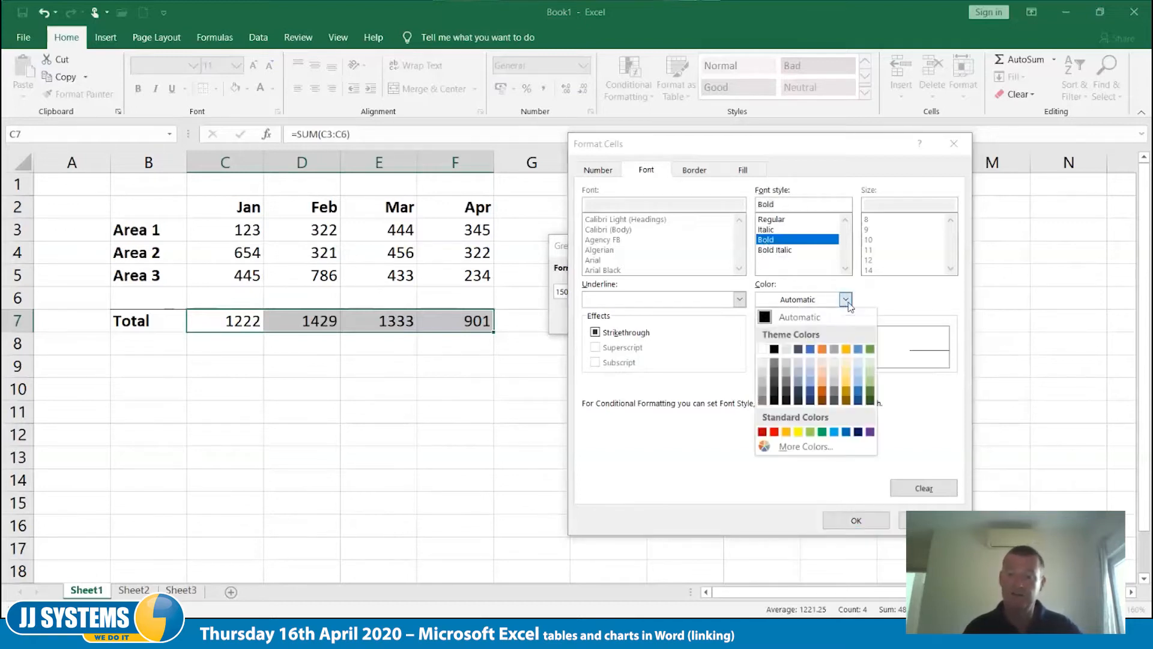
click(822, 433)
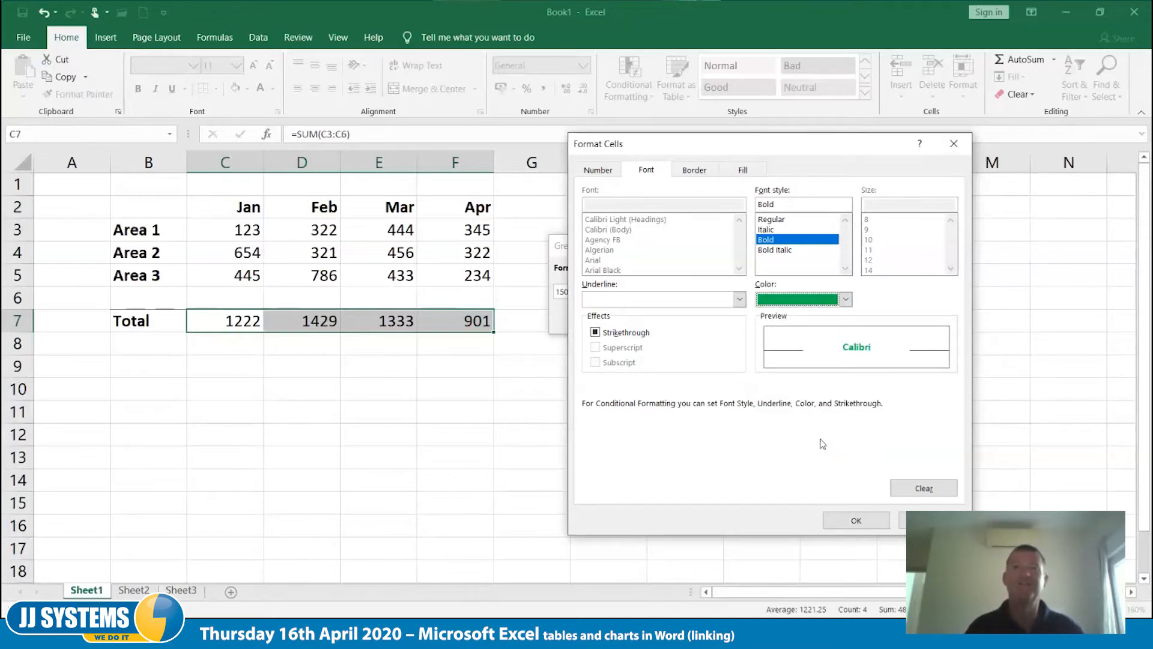
click(854, 521)
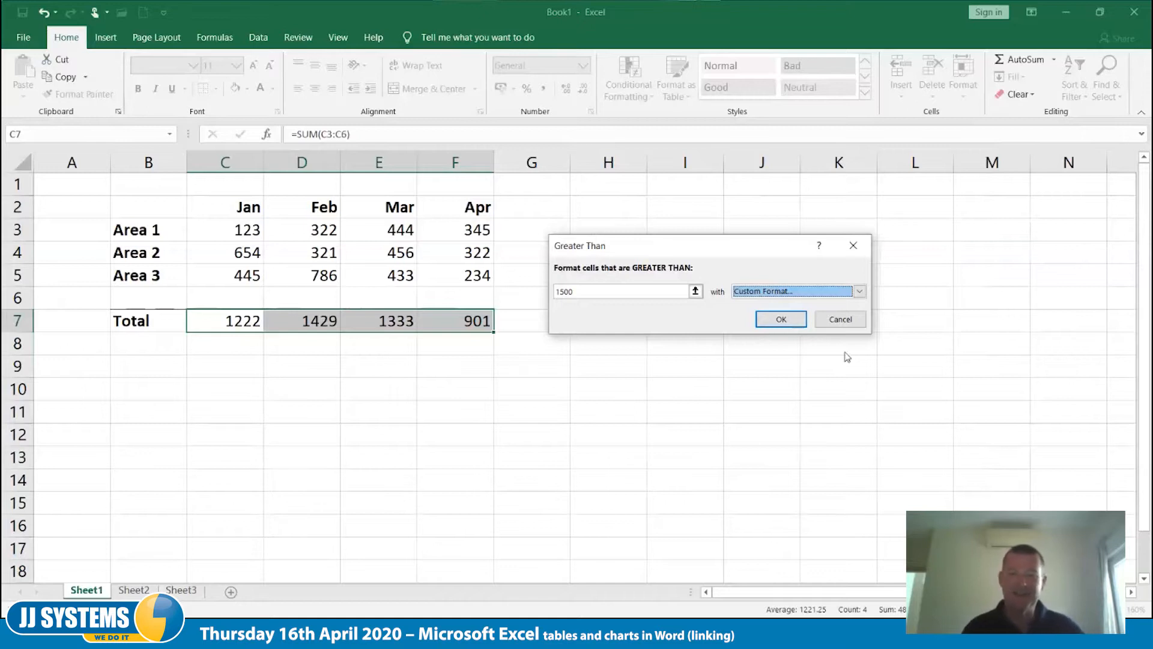
click(791, 324)
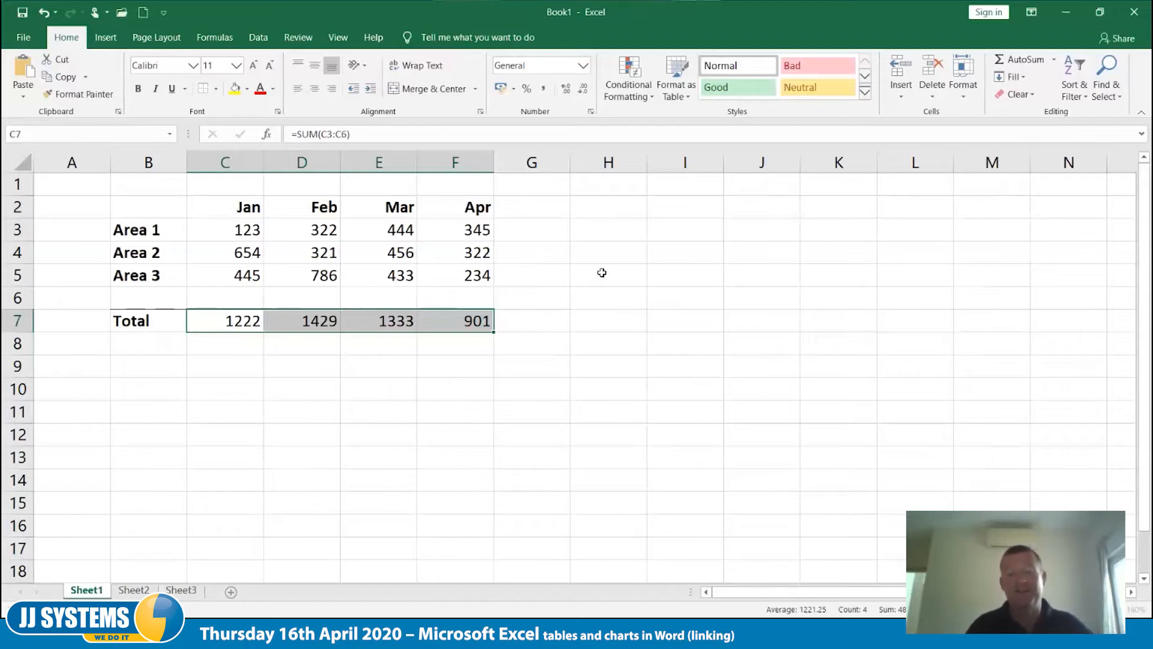
Add a Less Than conditional formatting rule to the totals in C7 to F7, formatting values below 1000 with Red Text
click(628, 74)
mouse_move(628, 123)
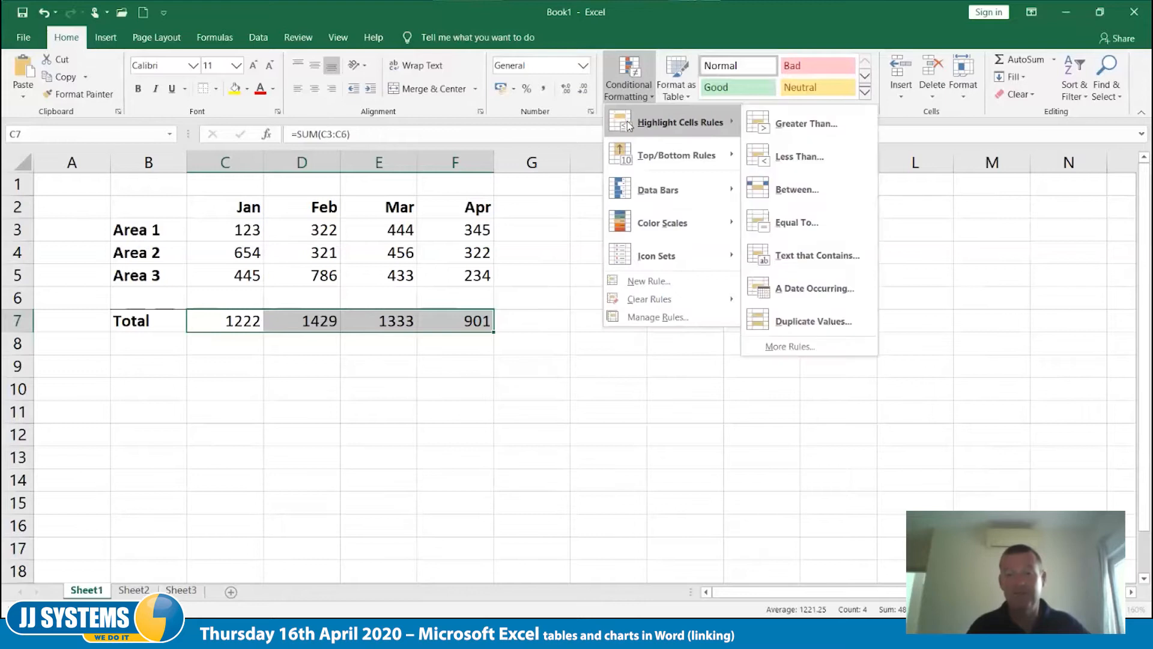
click(786, 156)
text(1000)
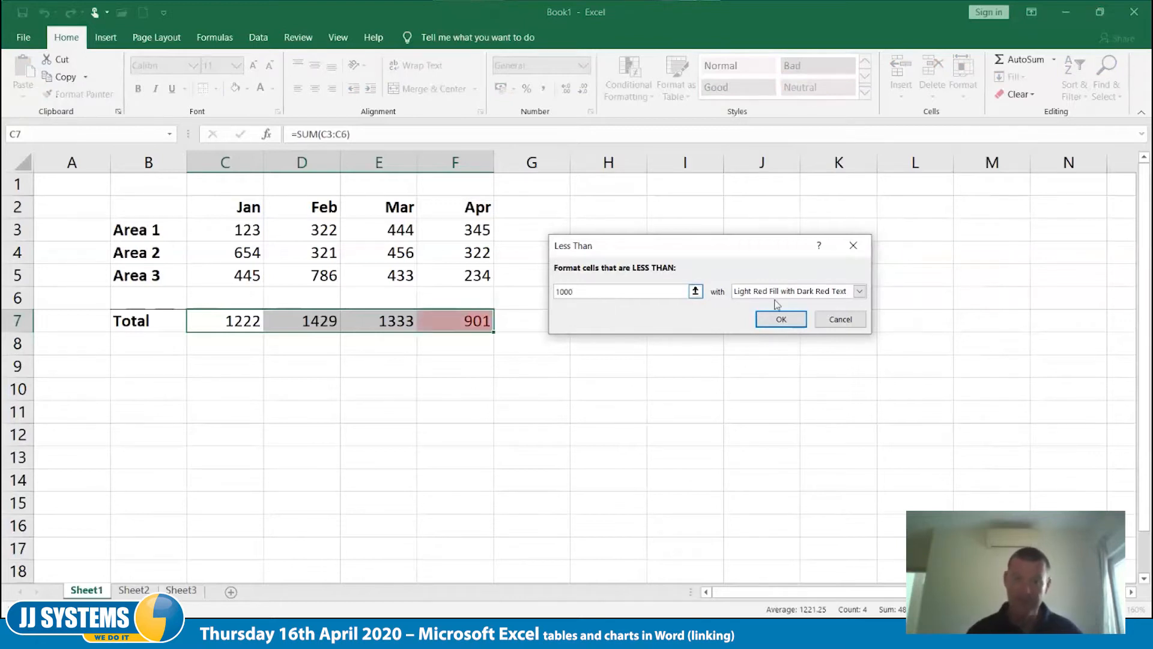
click(860, 295)
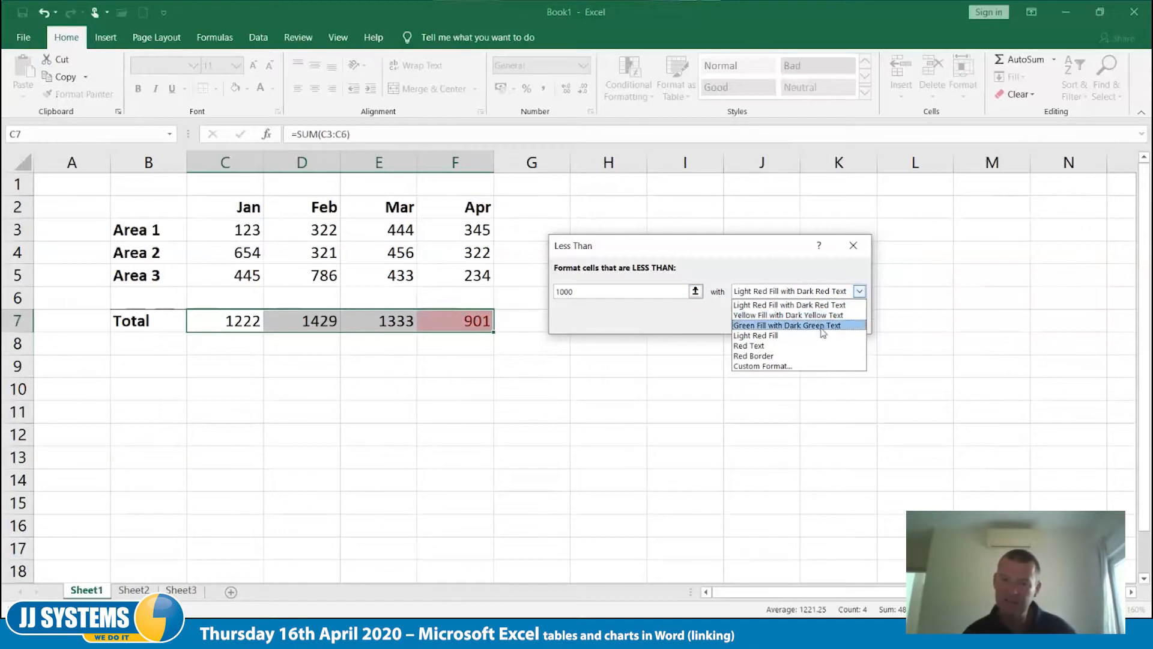
click(746, 349)
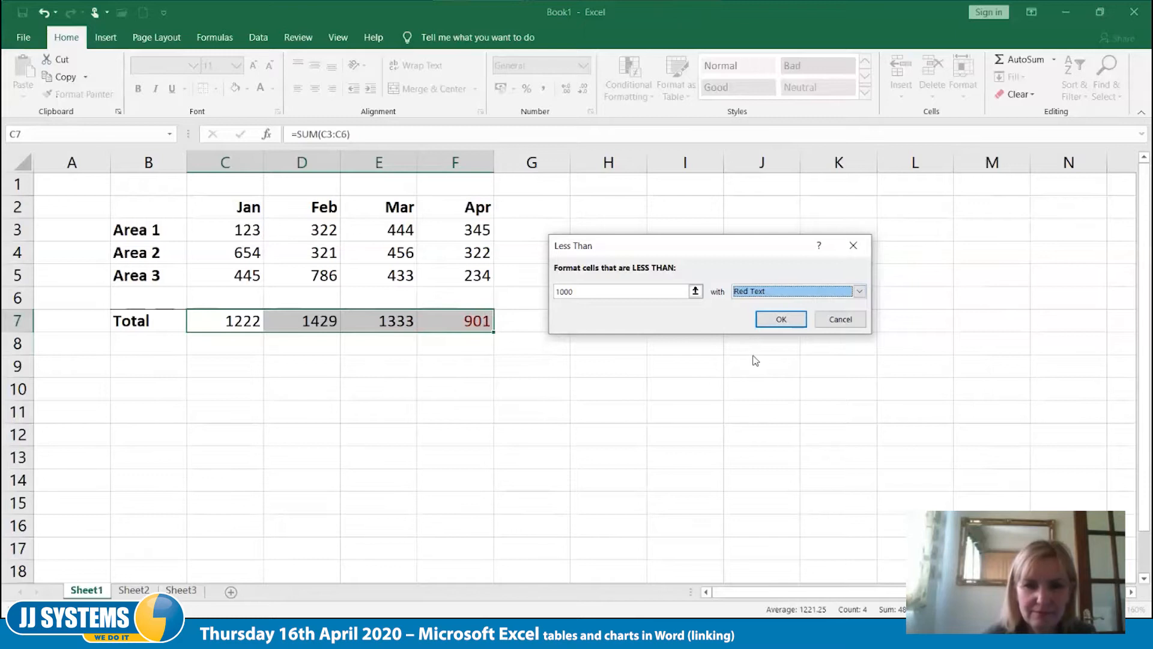
click(782, 324)
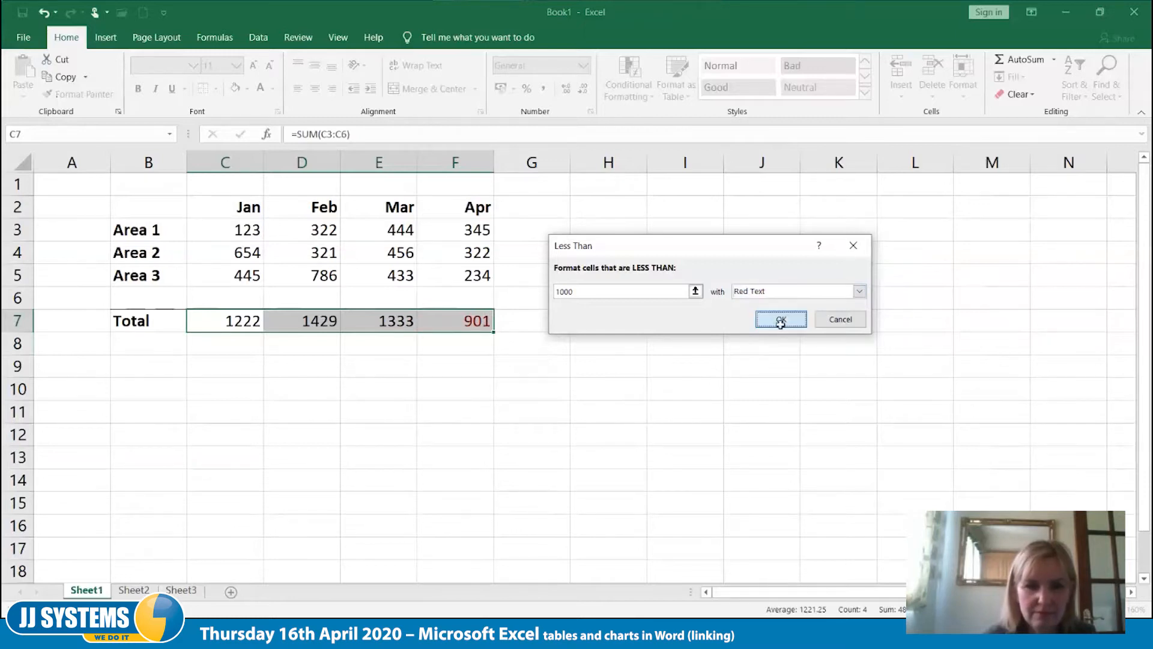
click(670, 412)
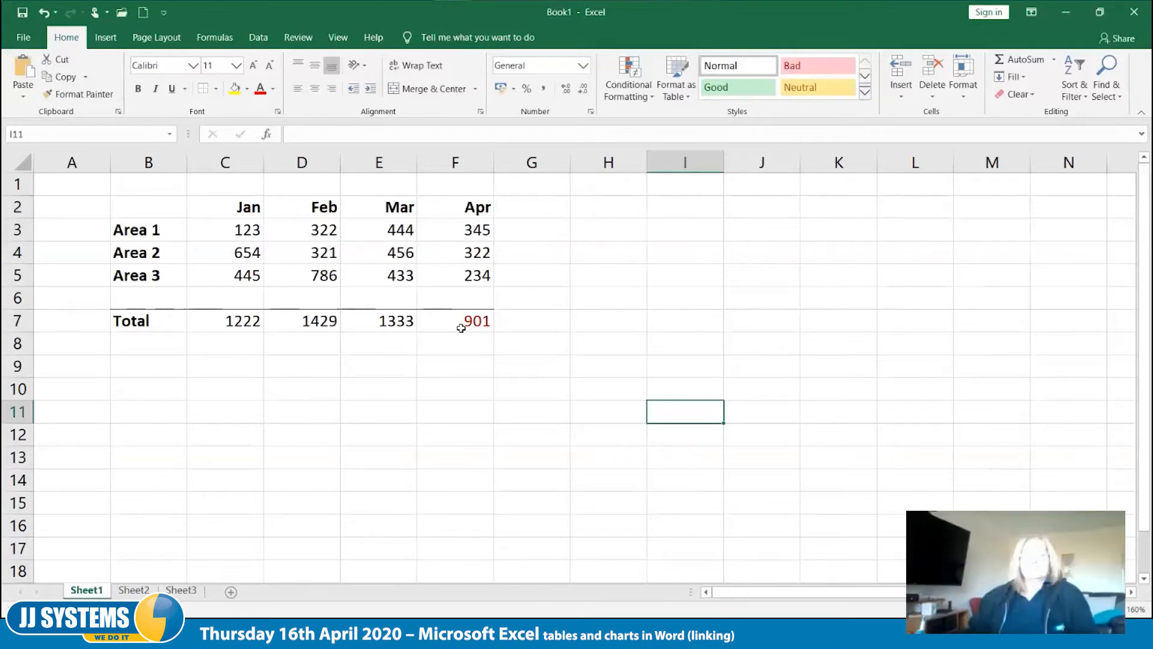
Set the Jan value for Area 1 in C3 to 500, then undo and redo the change
click(247, 231)
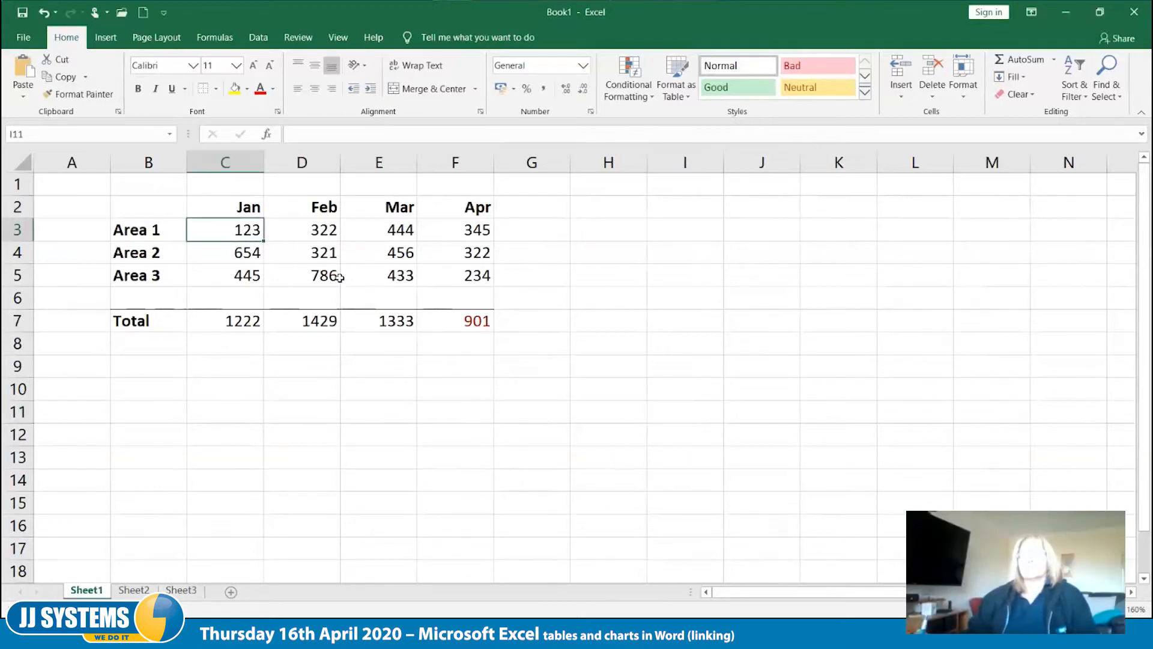
text(500)
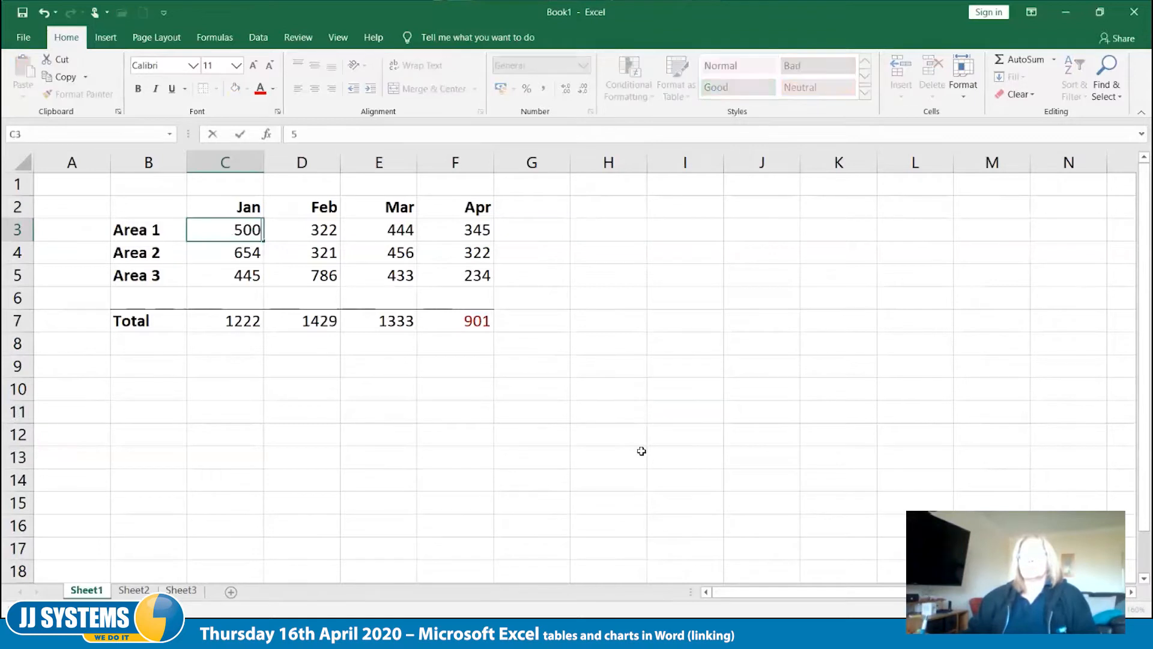
key(Tab)
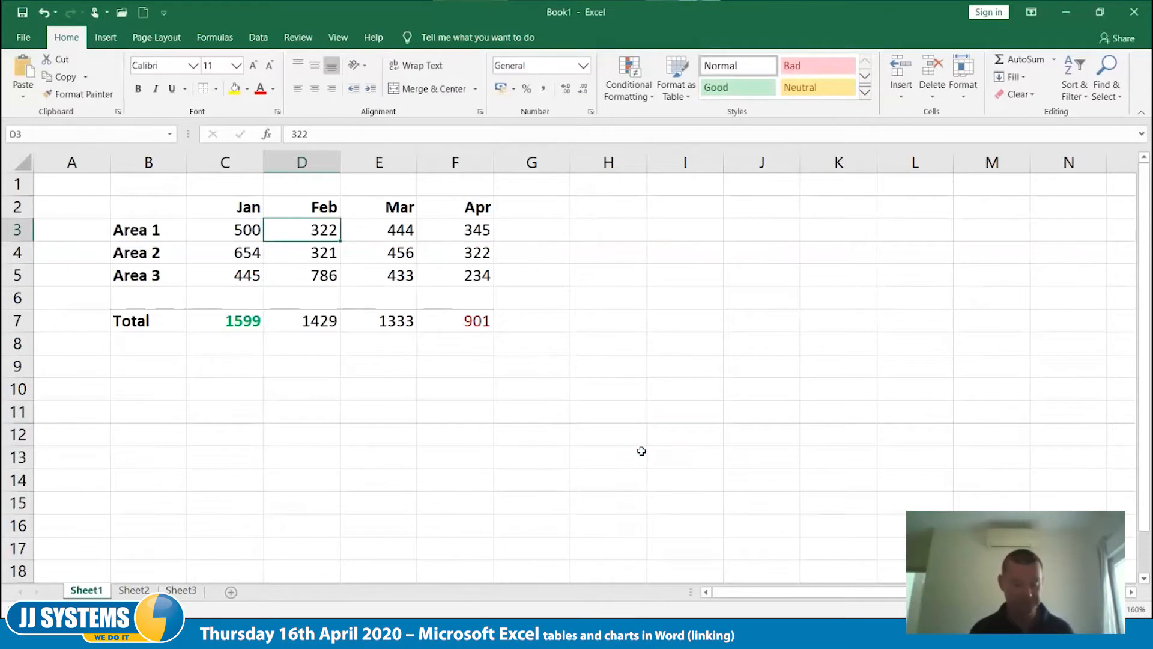
key(ctrl+c)
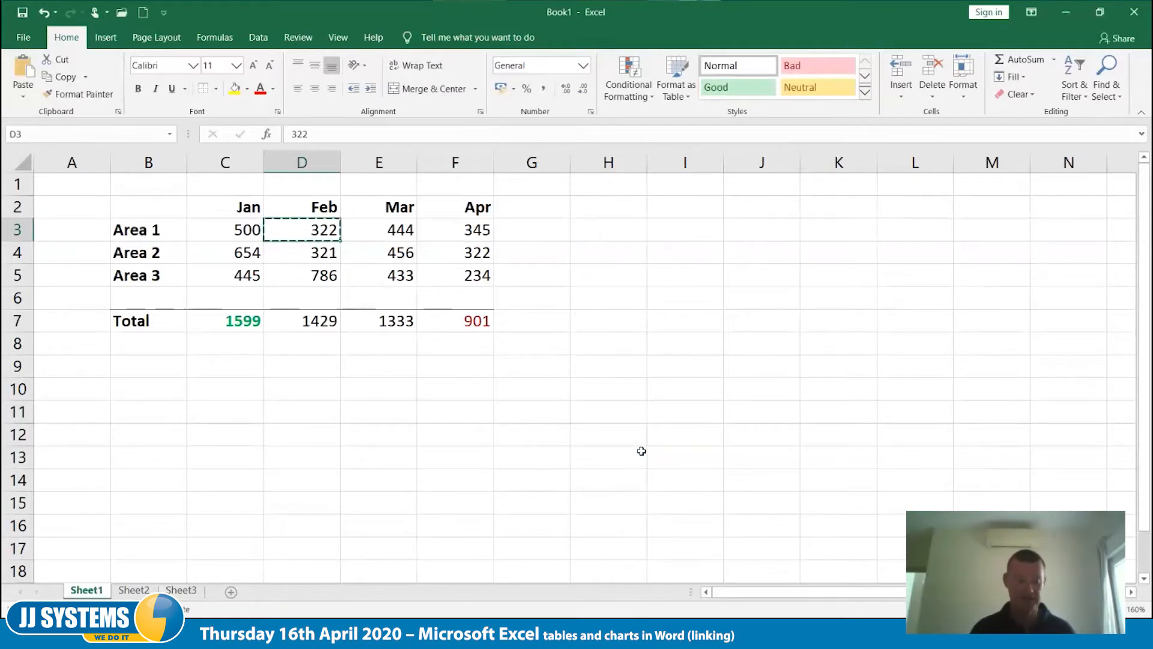
key(ctrl+z)
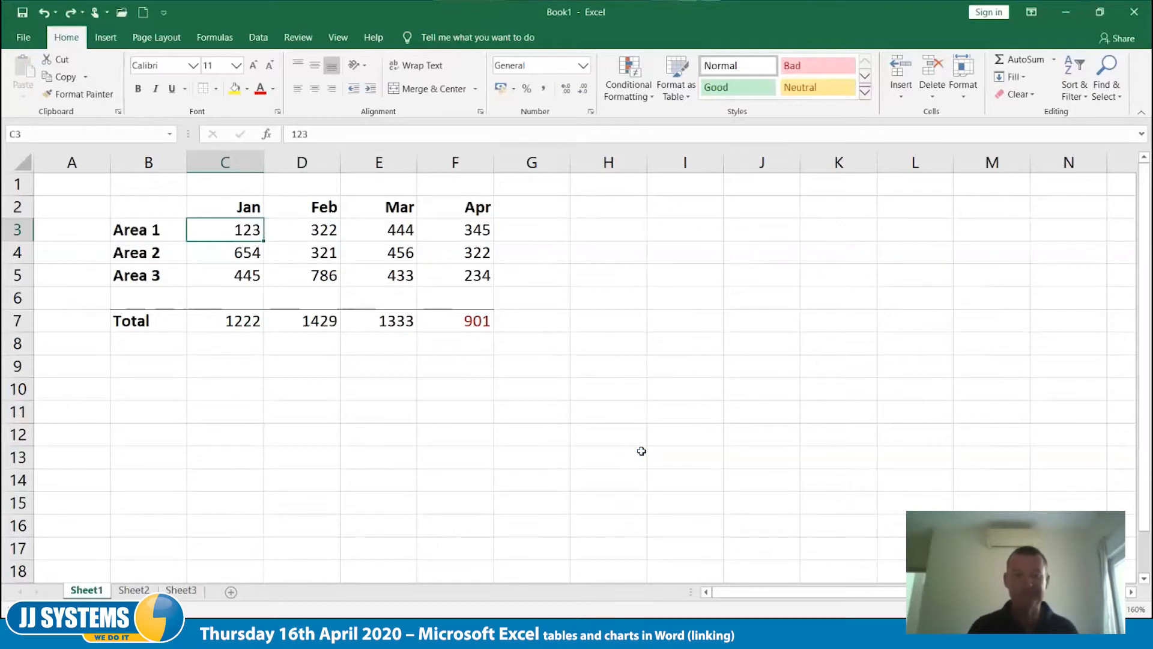
key(ctrl+y)
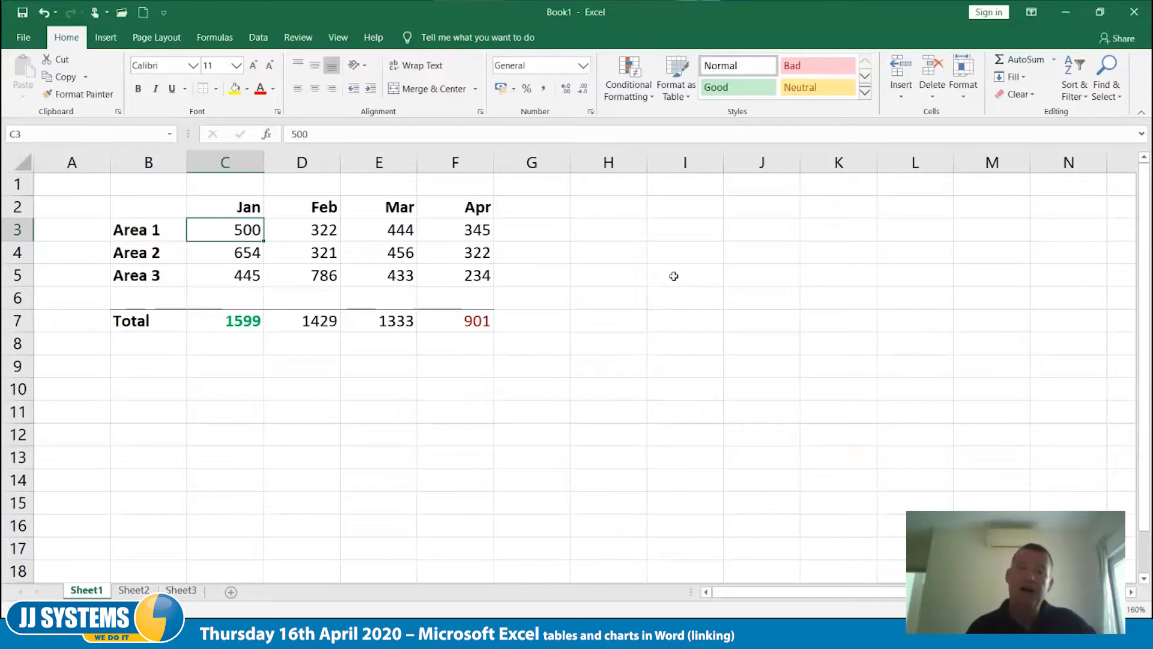
Check the conditional formatting rules that apply to cell C3 in the Rules Manager, then close it
click(641, 98)
mouse_move(625, 305)
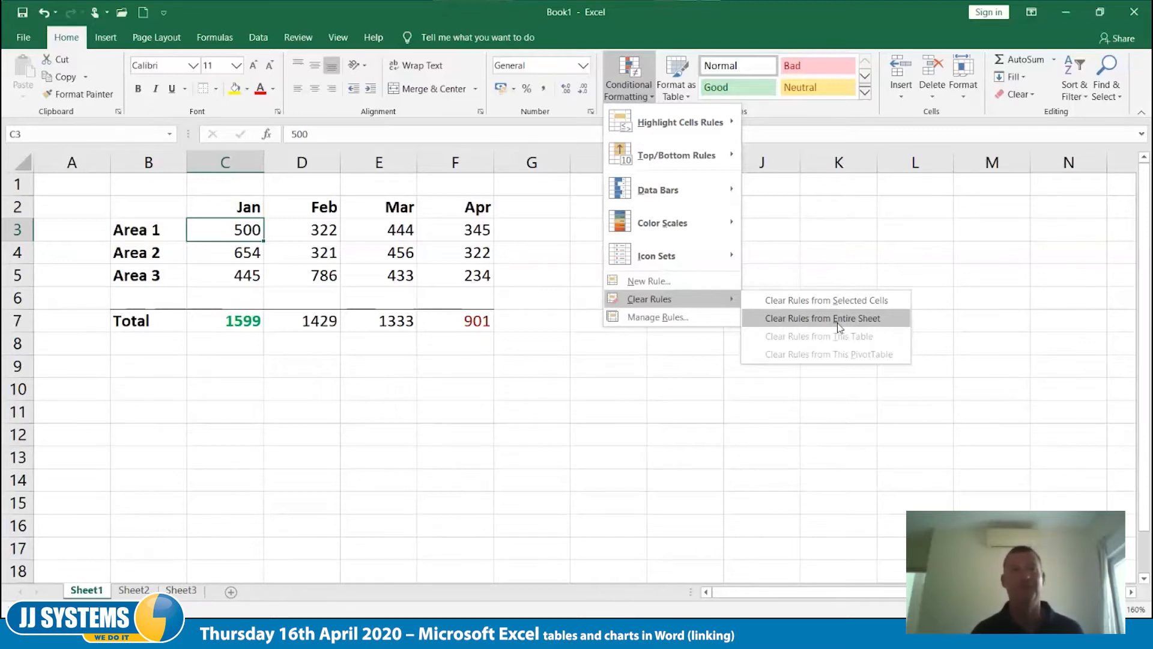
click(687, 323)
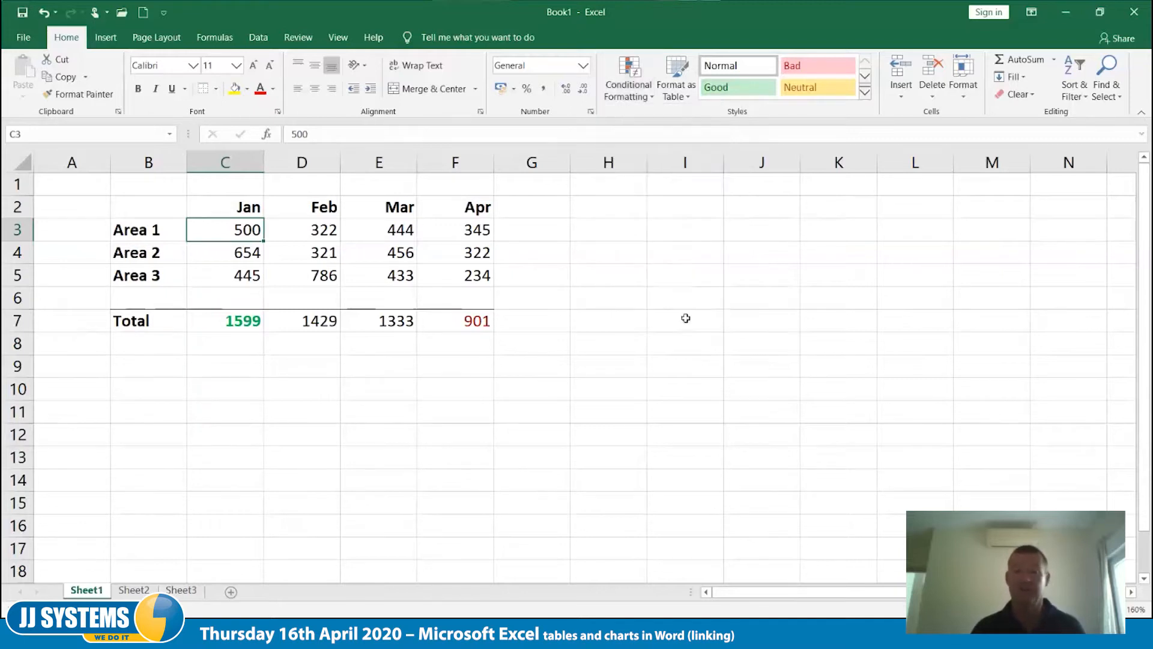
click(851, 380)
Review the conditional formatting rules that apply to the Jan total in C7 in the Rules Manager, then close it
click(241, 323)
drag(242, 323, 452, 322)
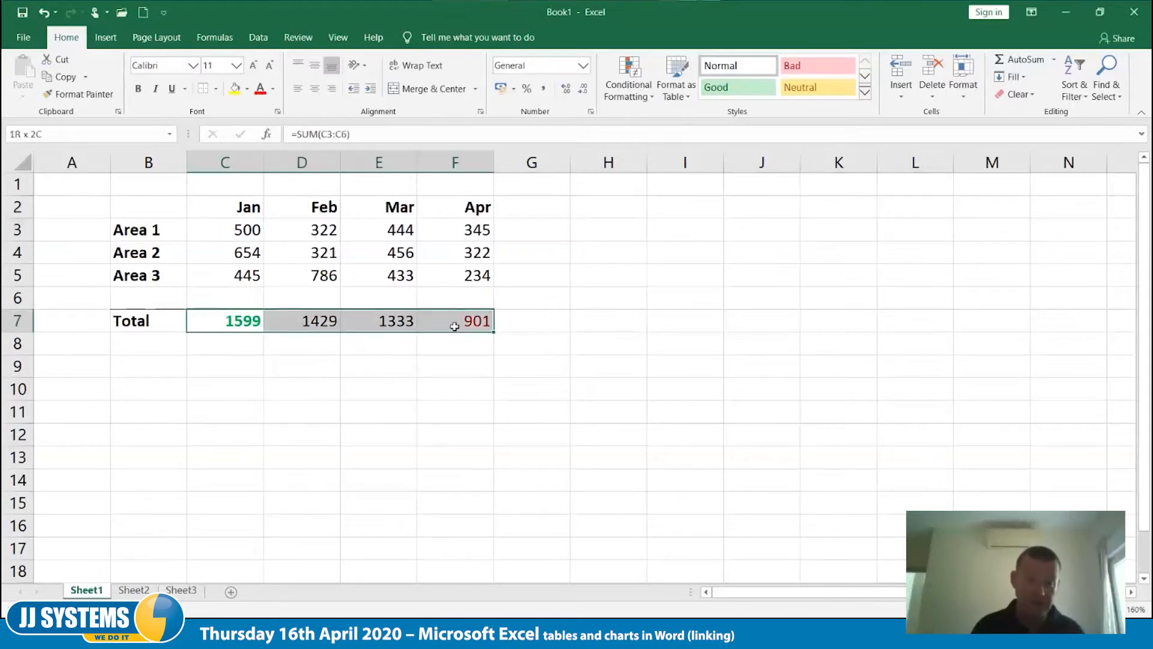
click(571, 404)
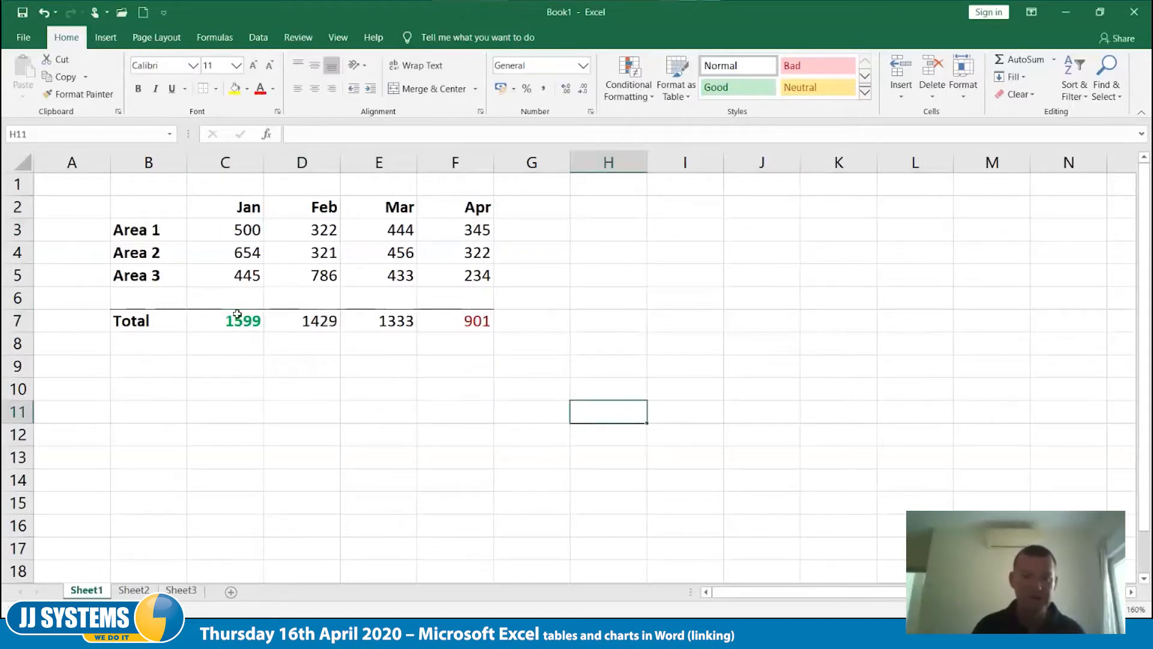
click(237, 316)
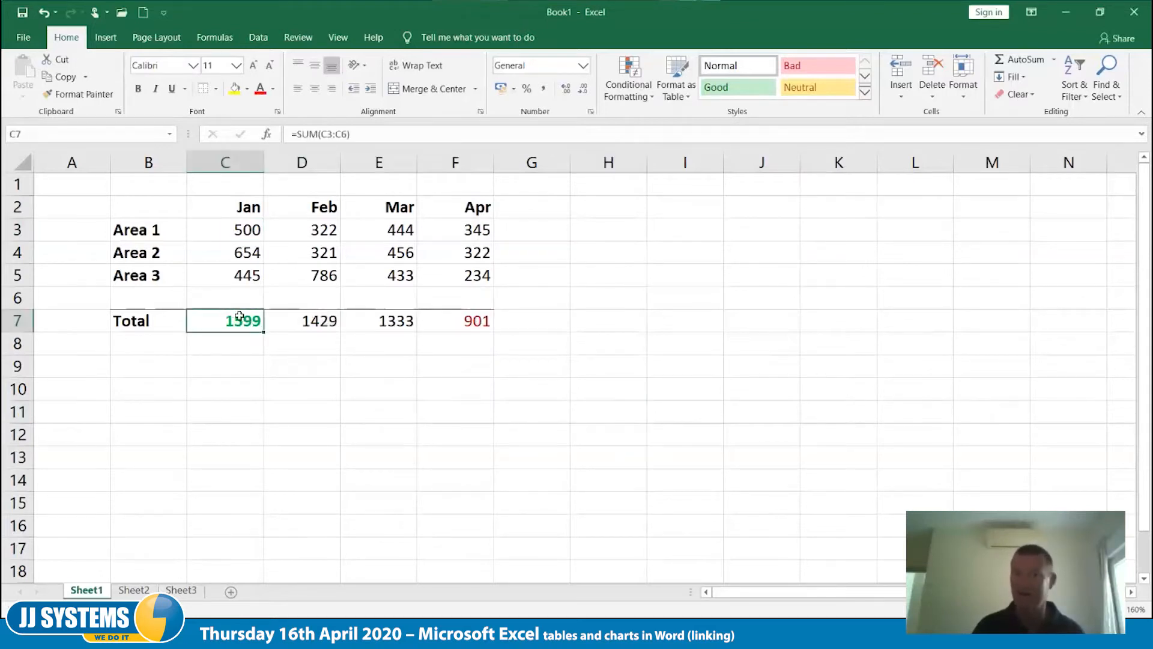
click(629, 87)
click(654, 319)
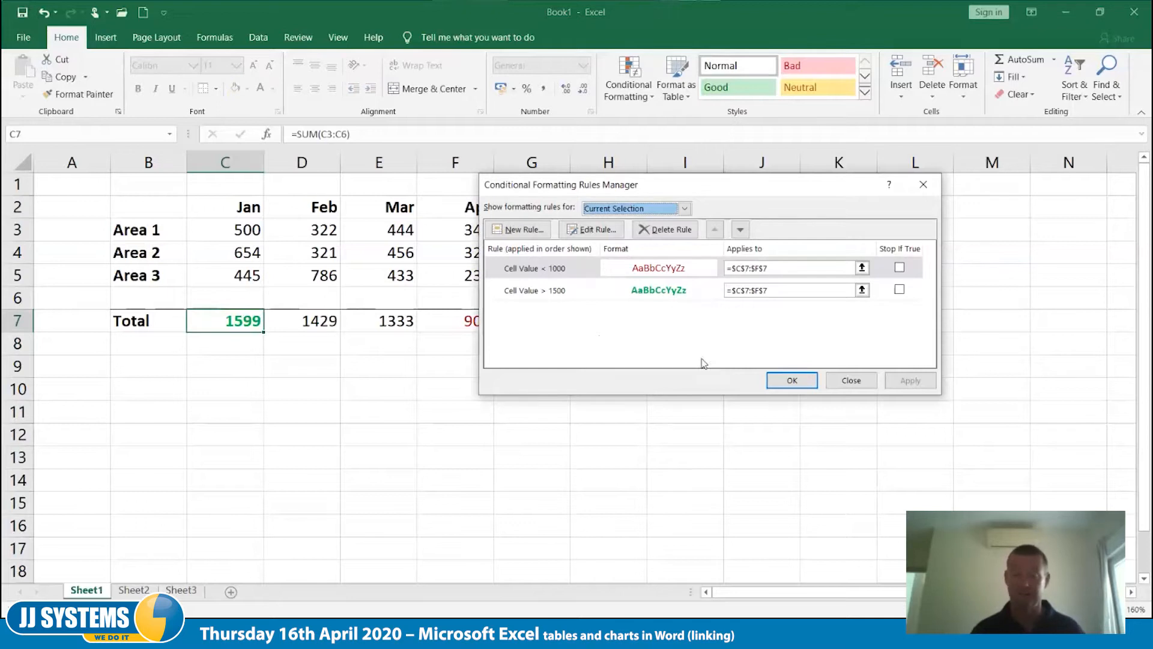
click(855, 384)
click(655, 503)
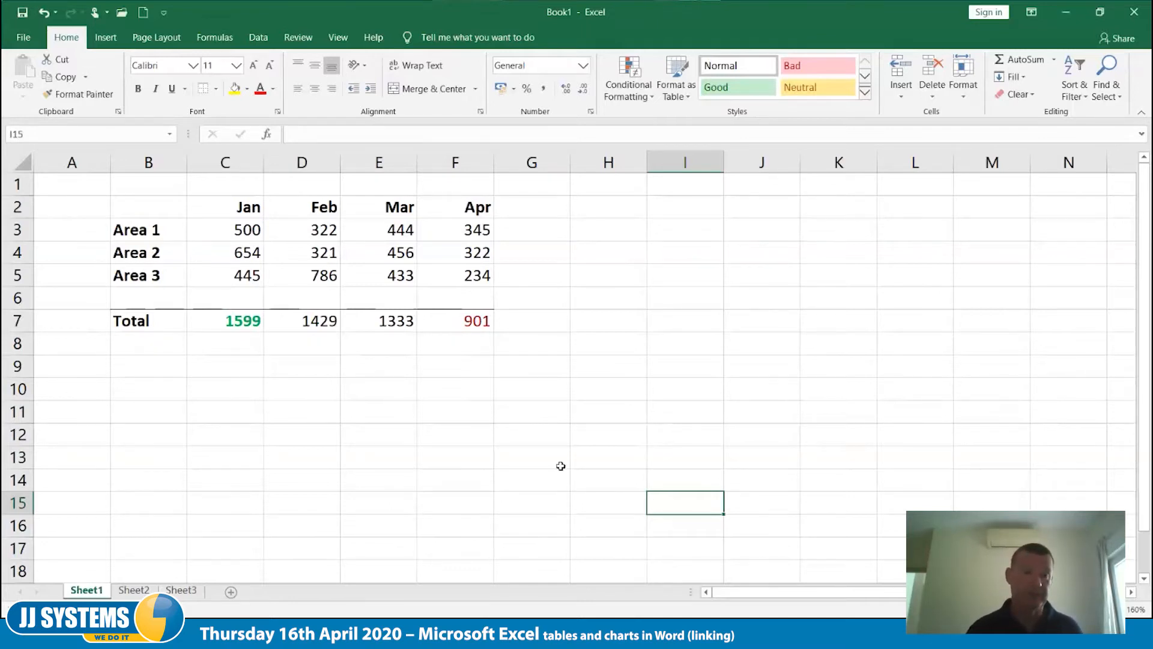
Copy the table with its surrounding cells, A1 to G8, and switch to the blank Word document
drag(90, 185, 525, 347)
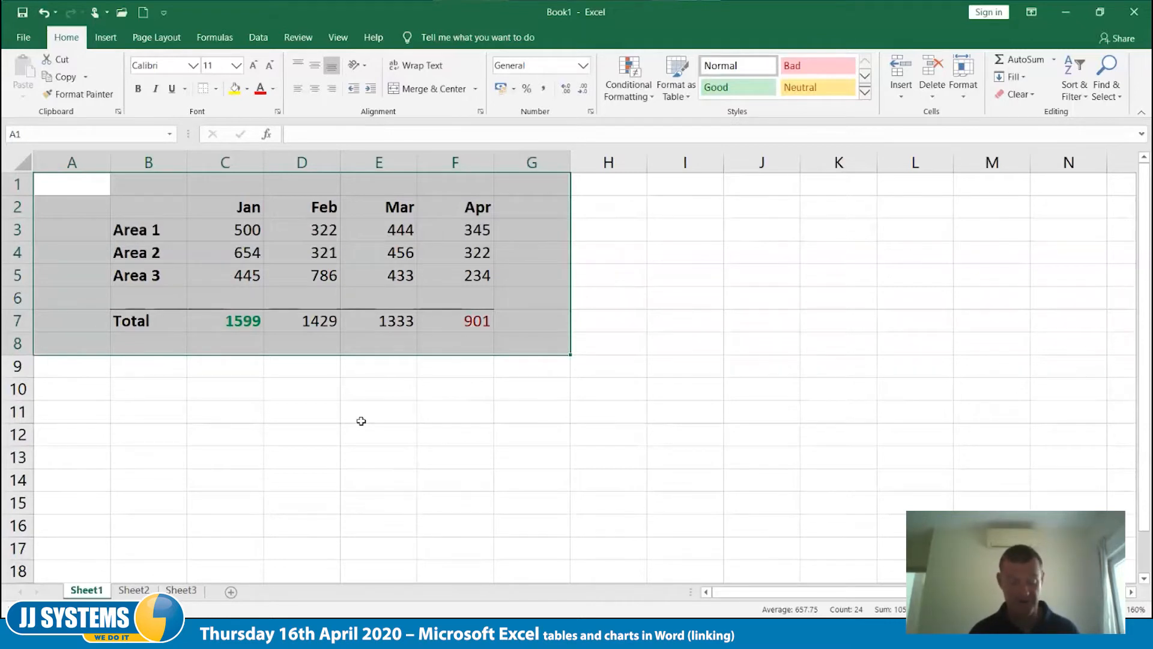
key(ctrl+c)
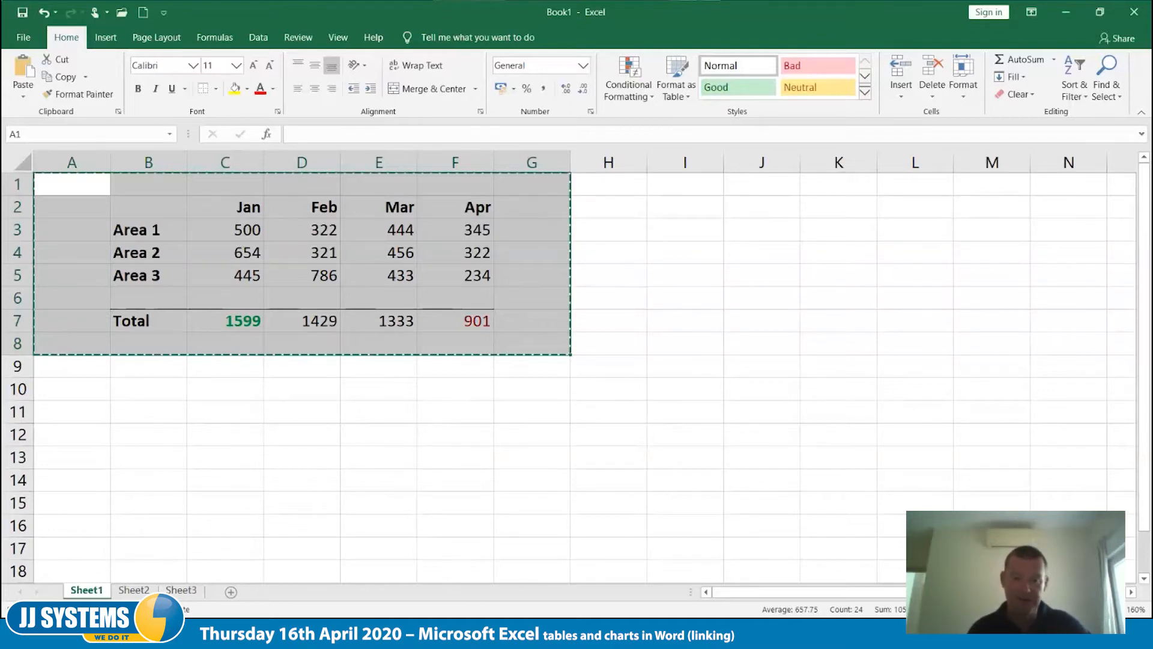
key(alt+Tab)
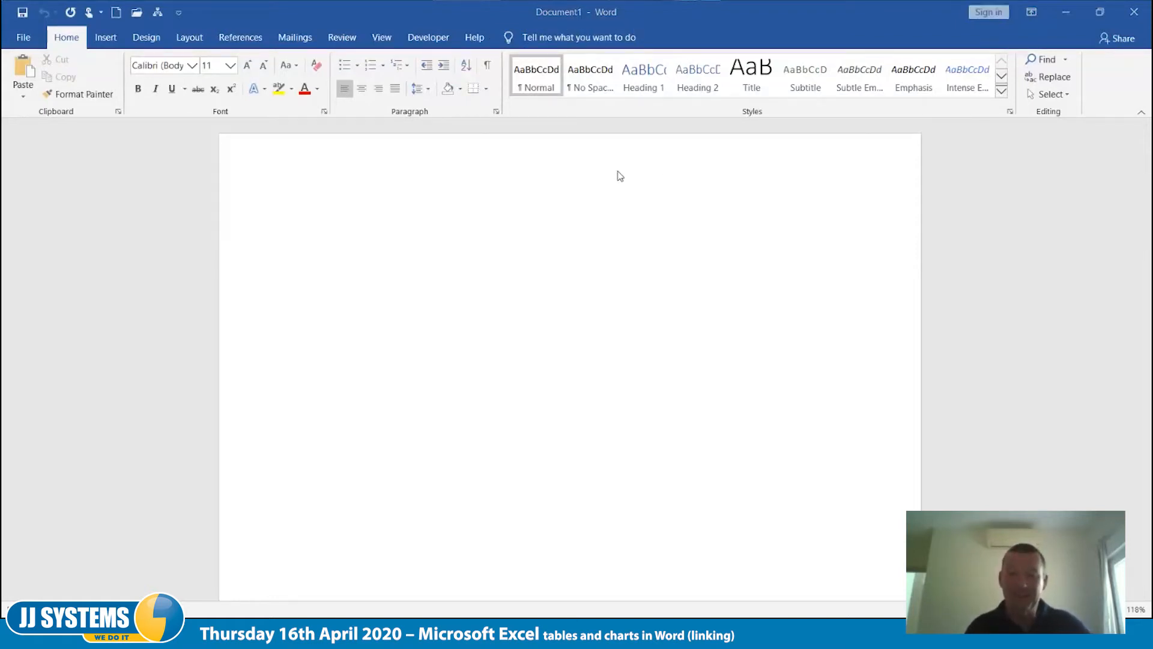
Paste the copied Excel table into the blank document and add an empty line below it
click(508, 335)
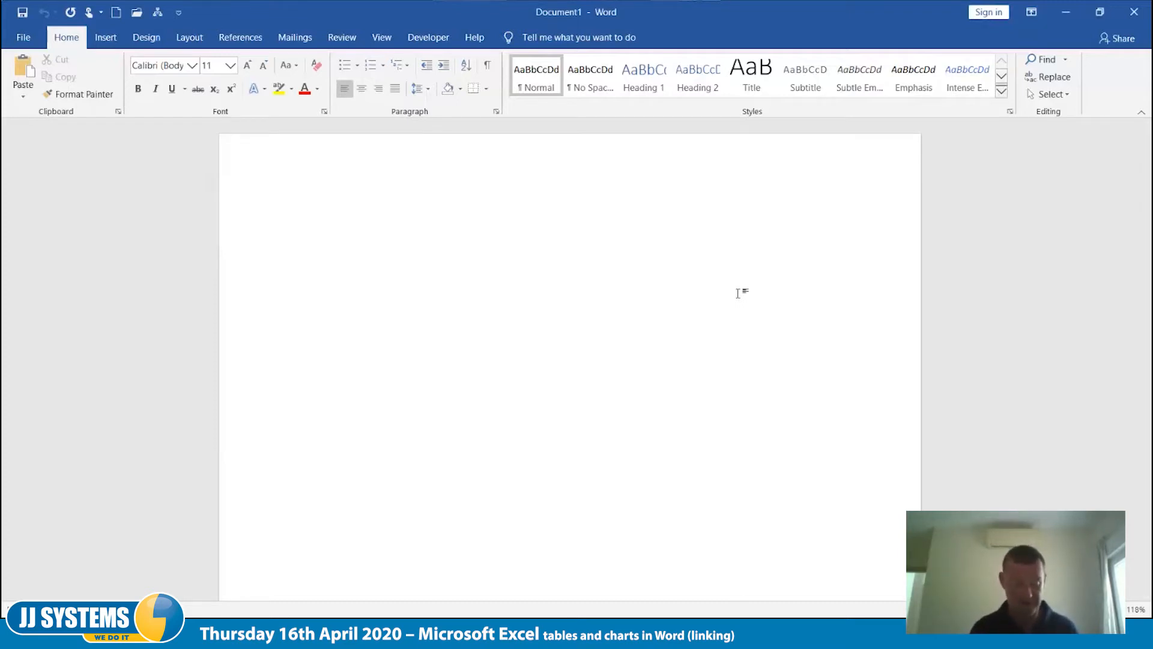
key(ctrl+v)
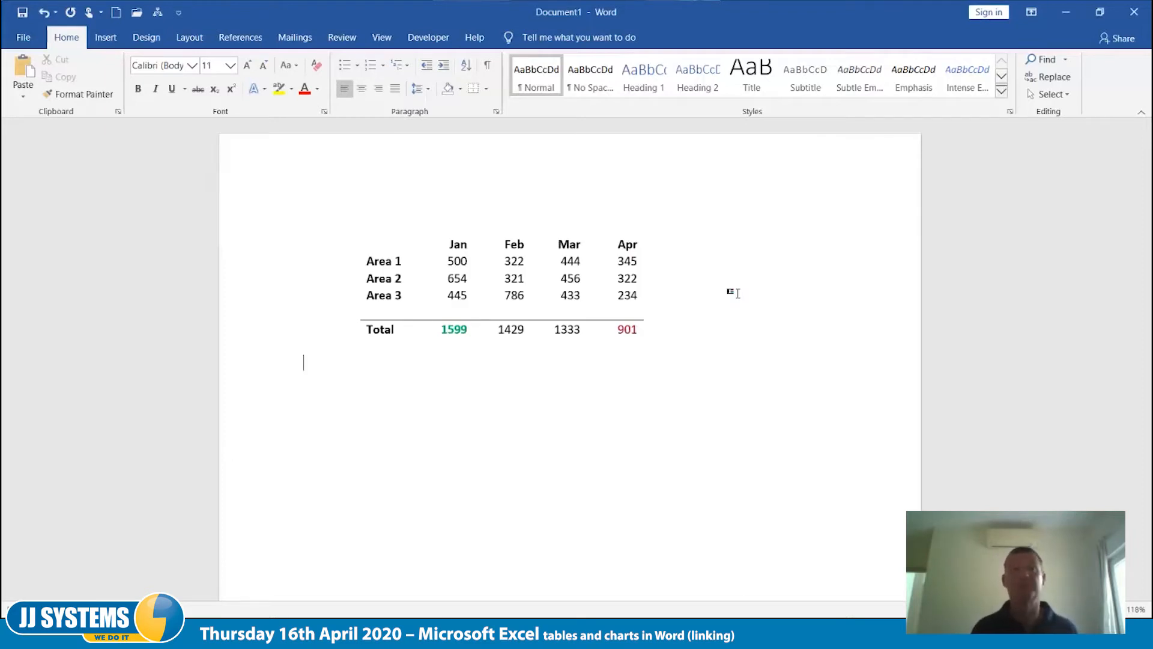
click(738, 293)
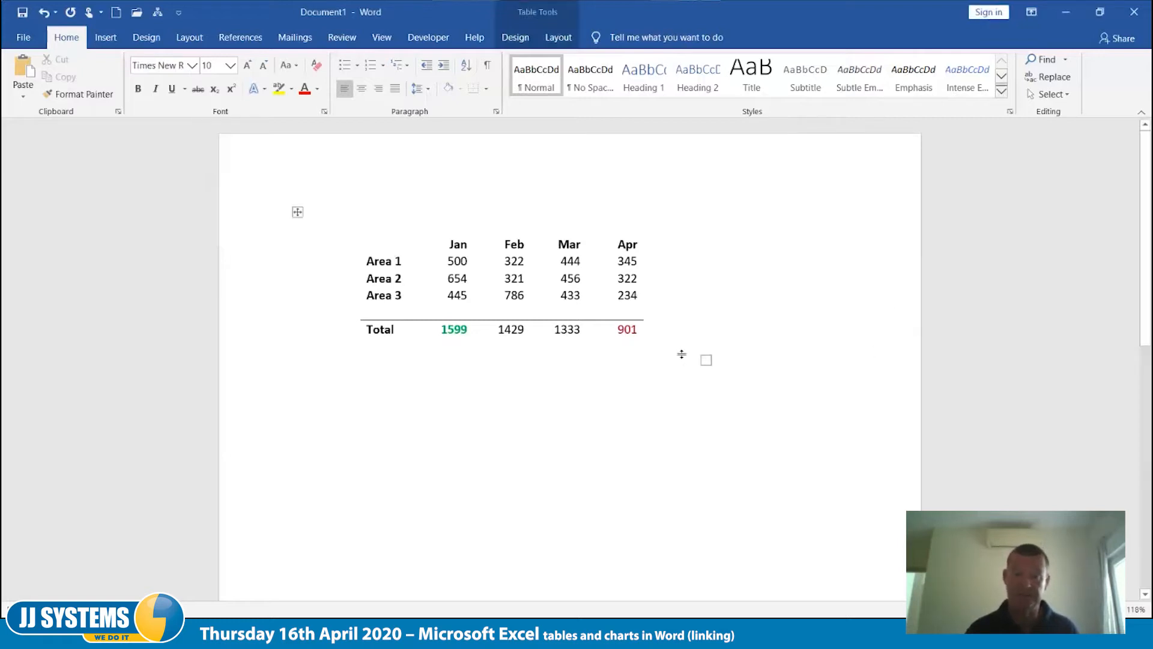
click(656, 407)
key(Return)
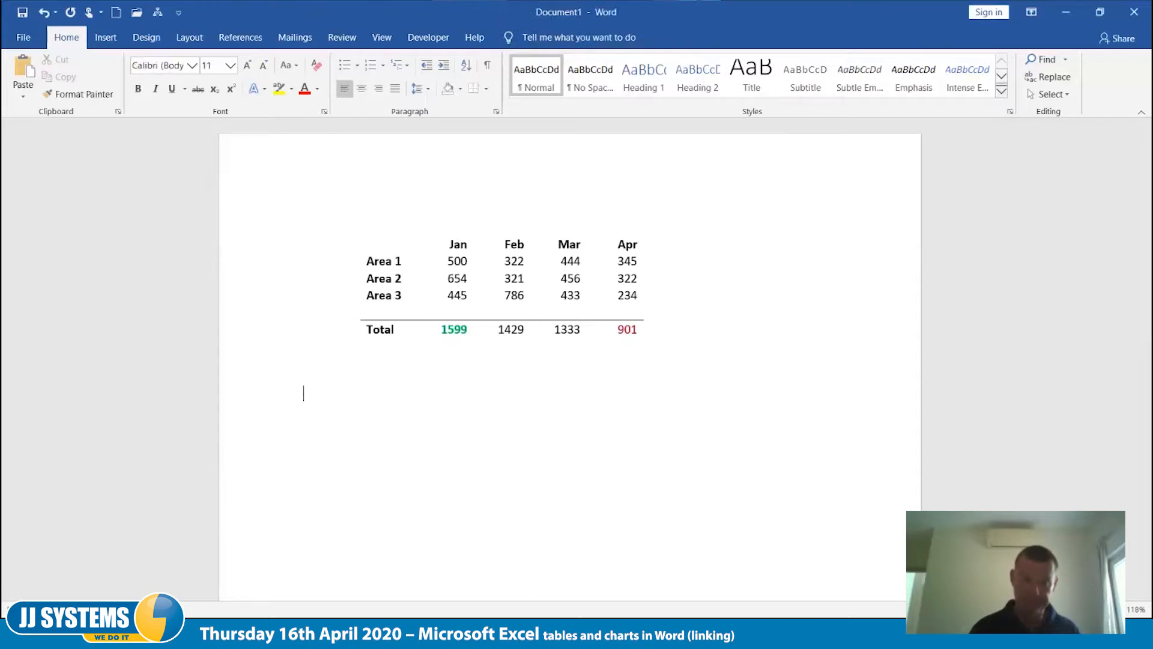
right_click(312, 393)
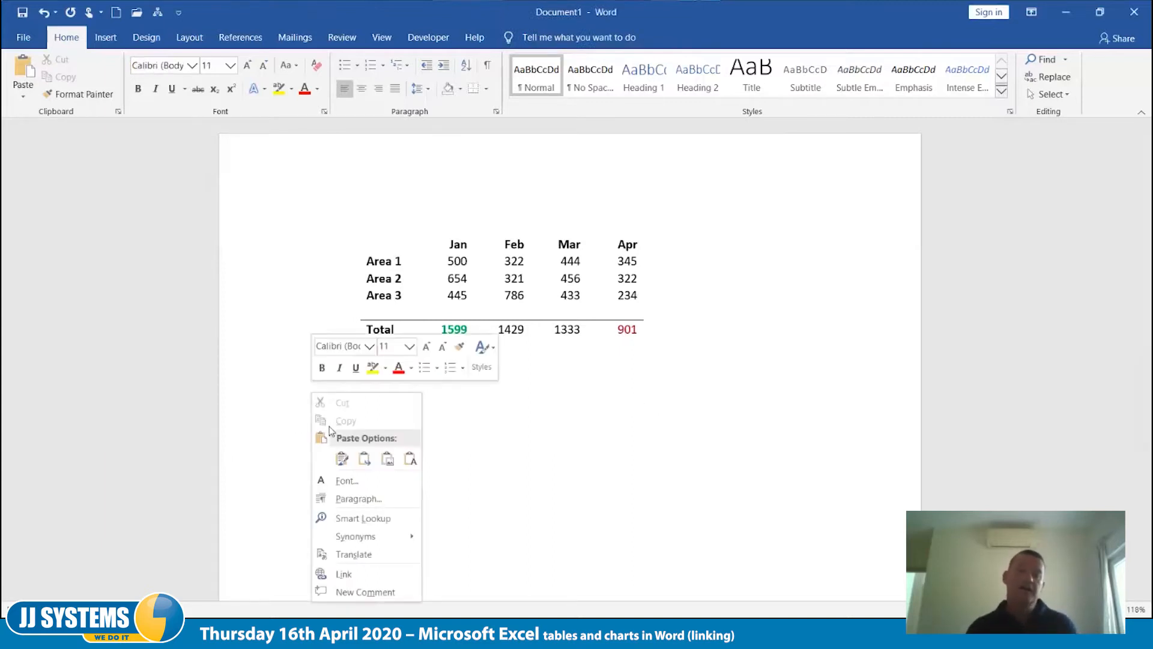
click(342, 459)
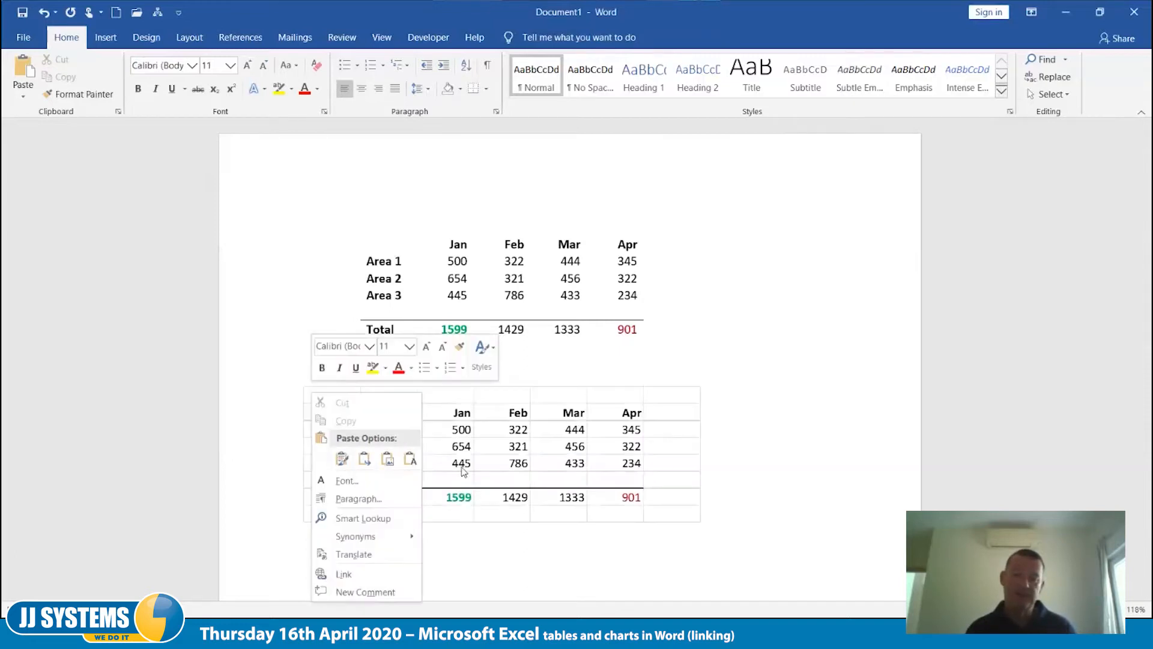
click(810, 497)
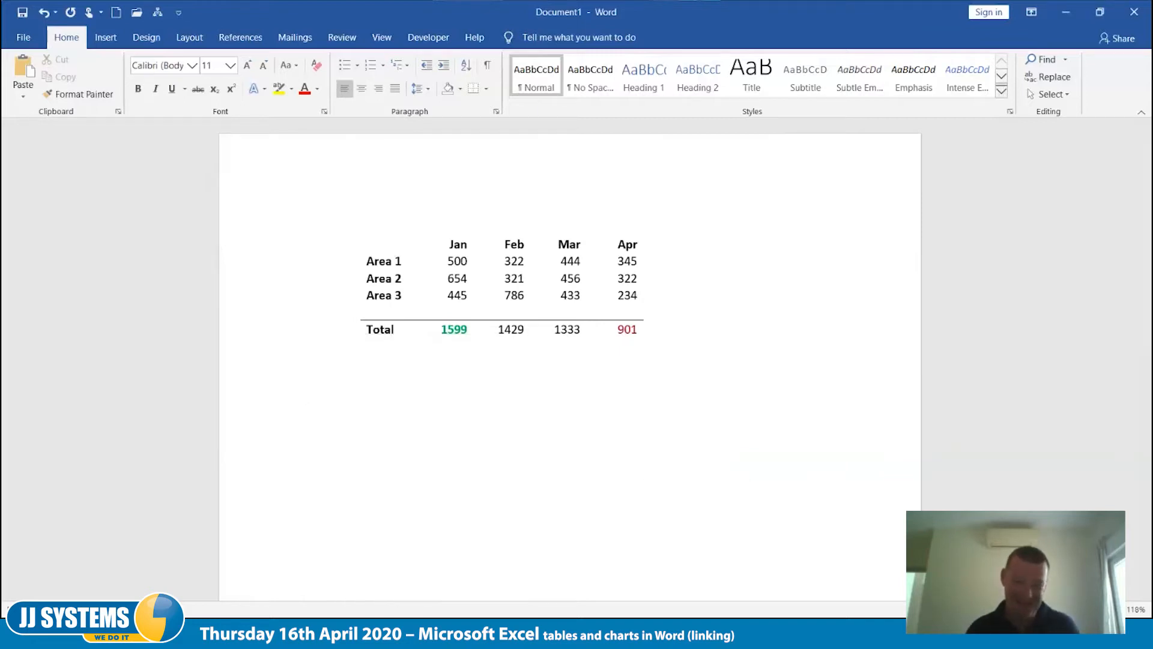
Switch to Excel to copy the table again, then paste it below the first table in Word using destination styles
key(alt+Tab)
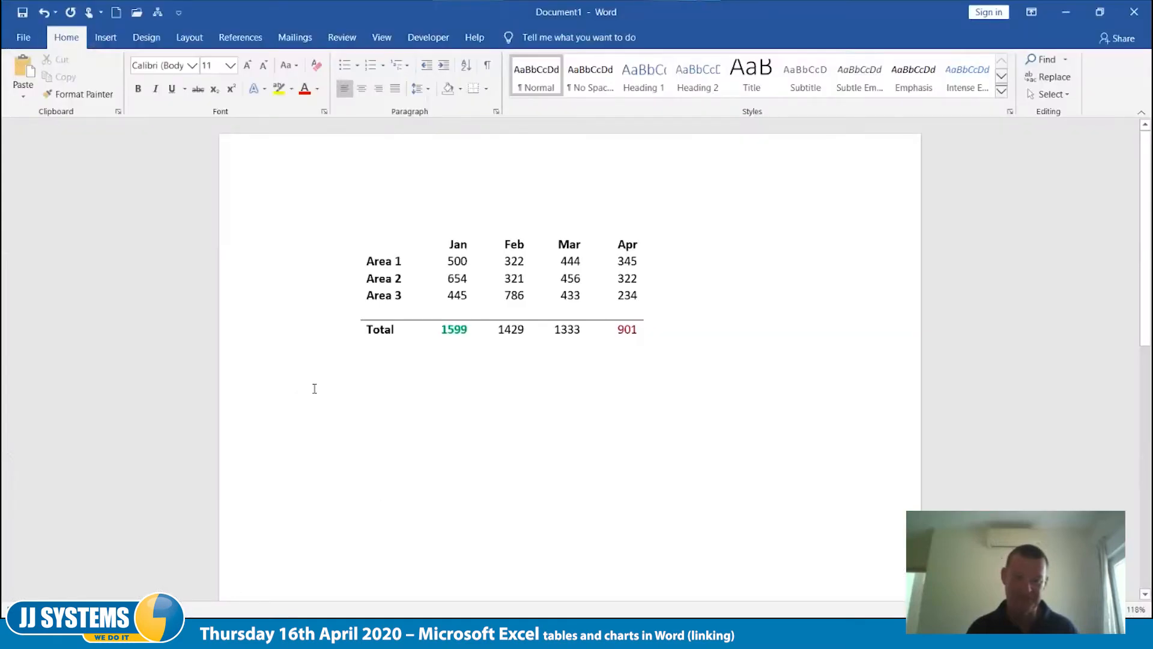
right_click(314, 391)
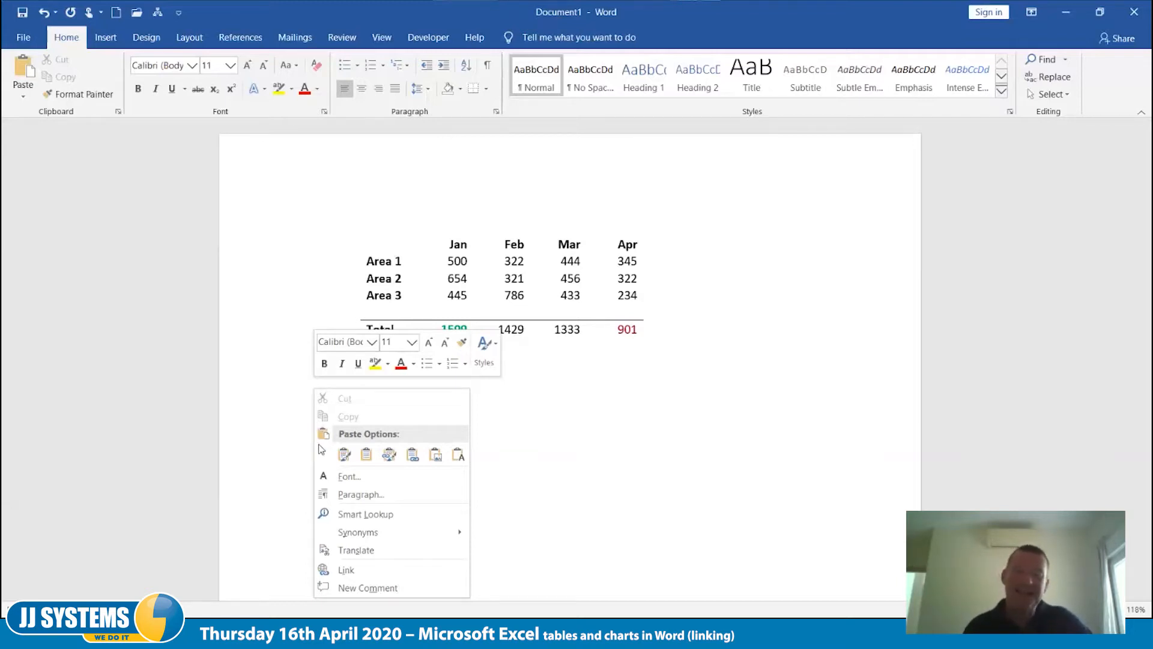
click(344, 456)
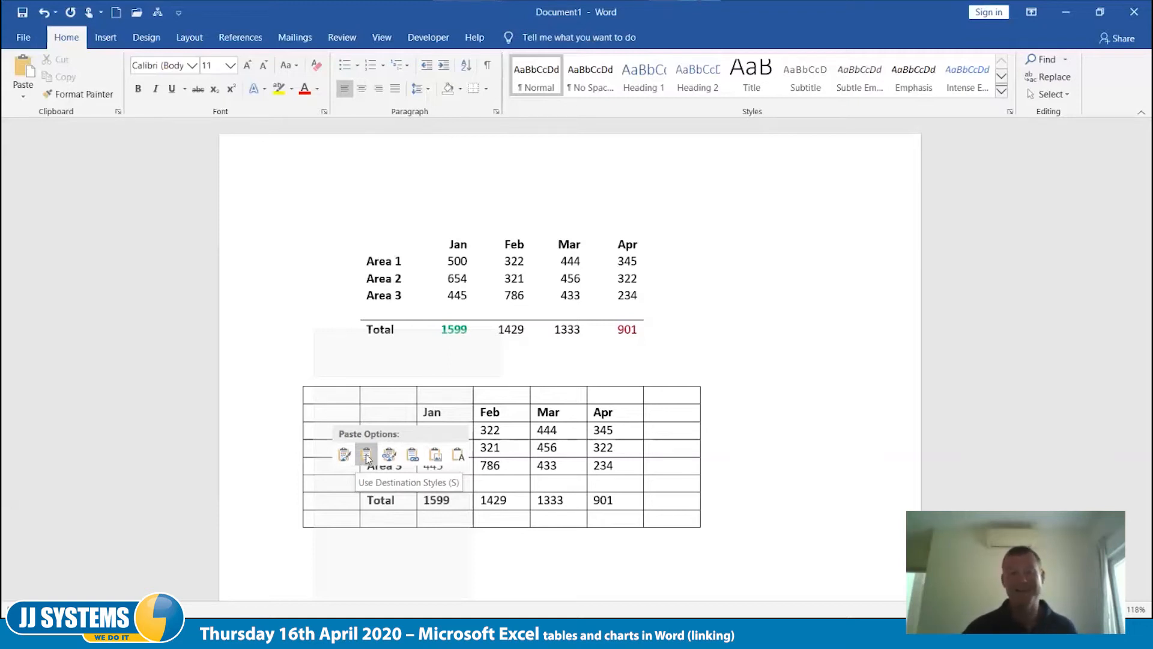
click(367, 458)
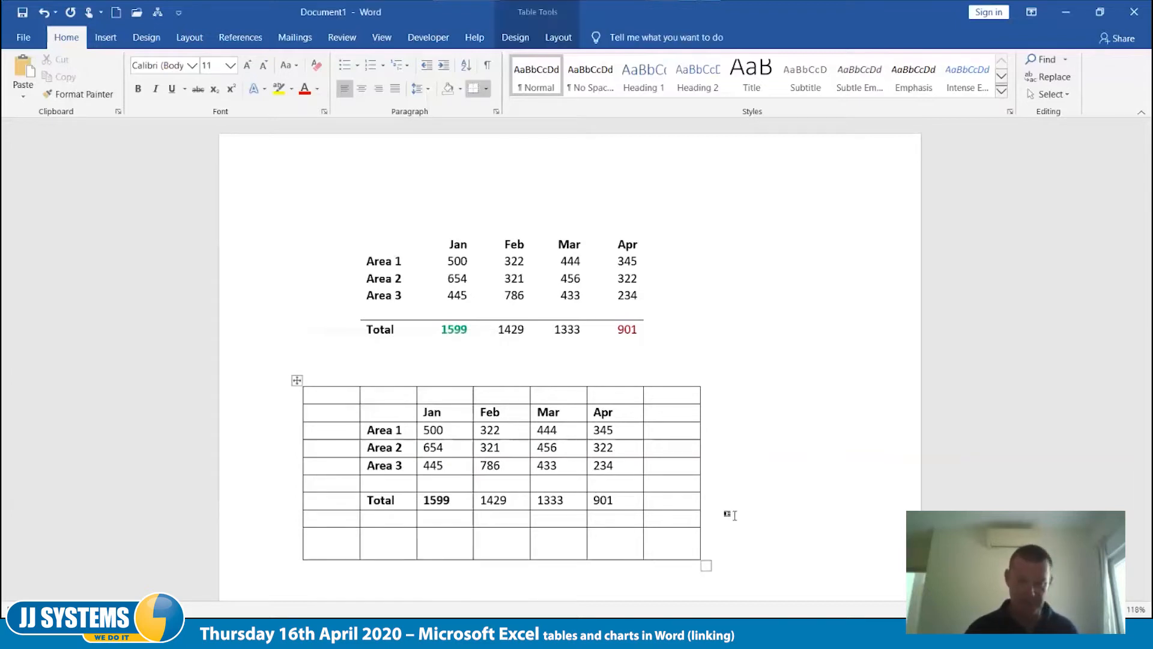
Paste the table again below the bordered one, linked to the workbook and keeping its source formatting
scroll(661, 511, down, 2)
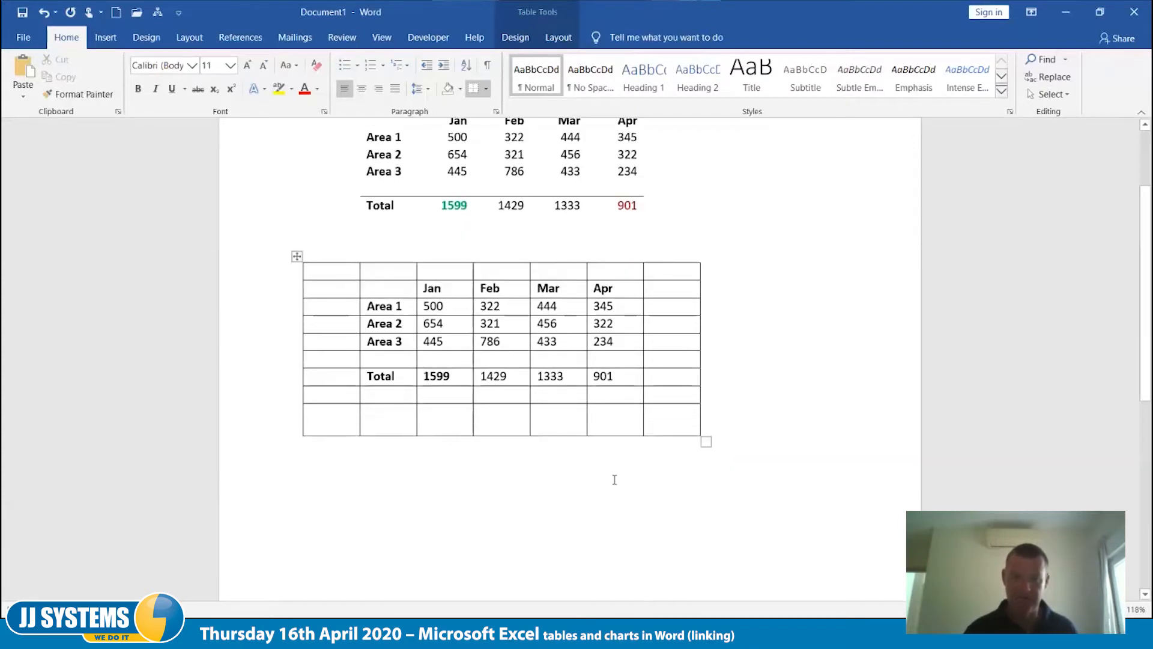
click(641, 535)
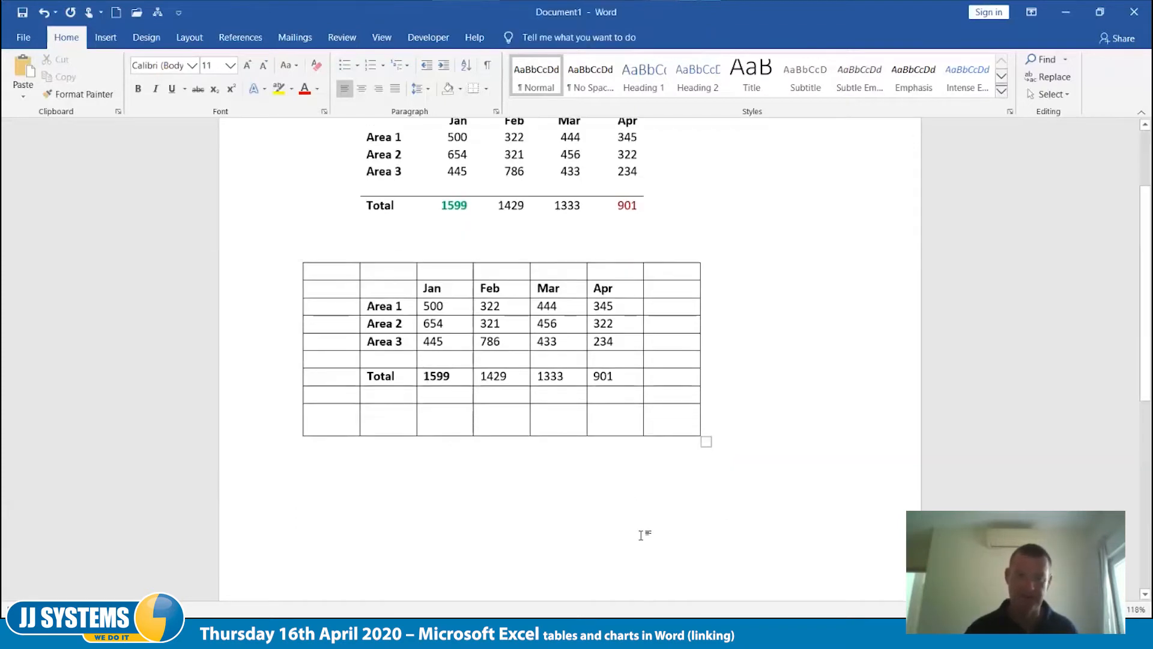
right_click(361, 481)
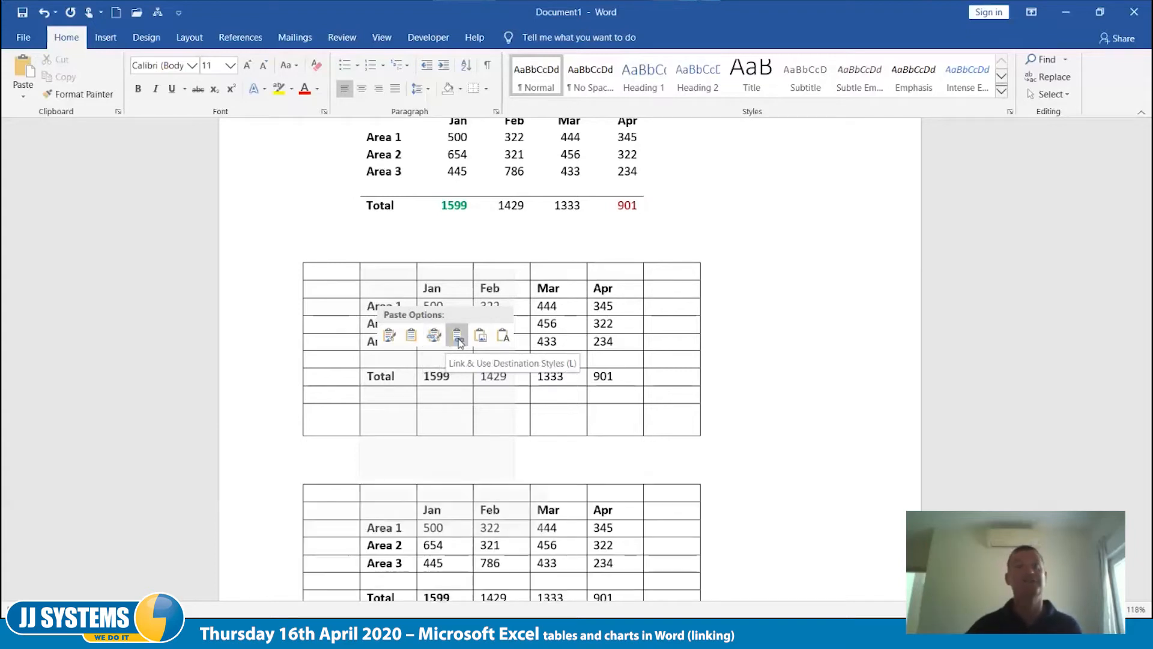
click(432, 338)
scroll(708, 501, down, 3)
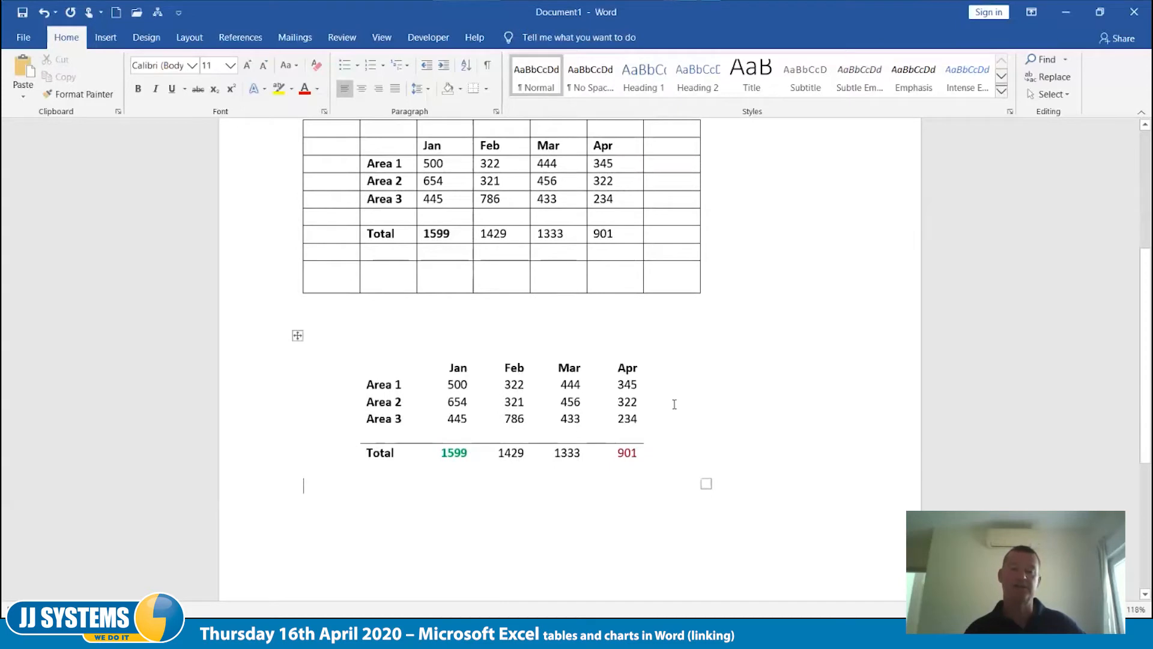
Paste another copy of the table as a picture beneath the linked table
key(Down)
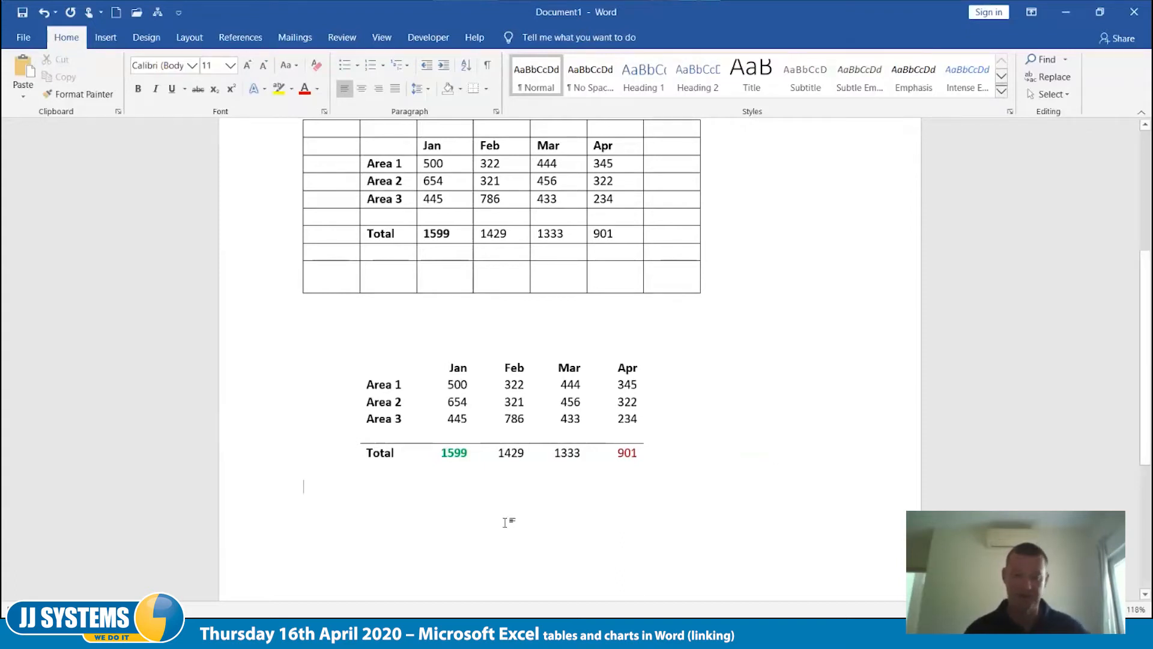
right_click(322, 490)
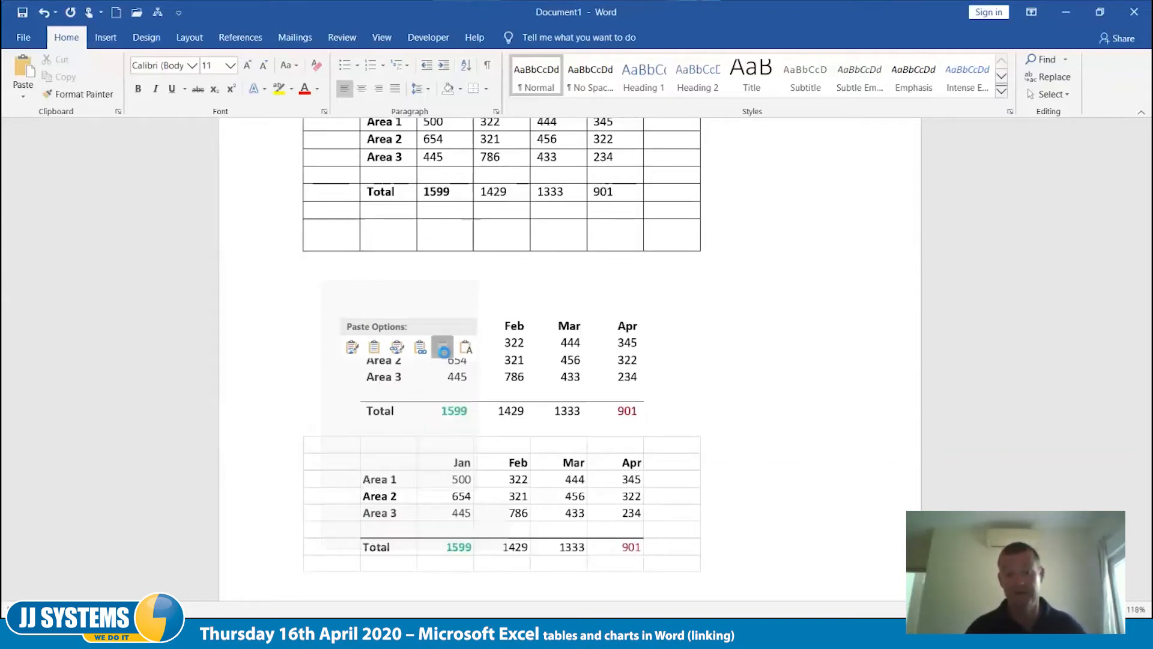
click(445, 356)
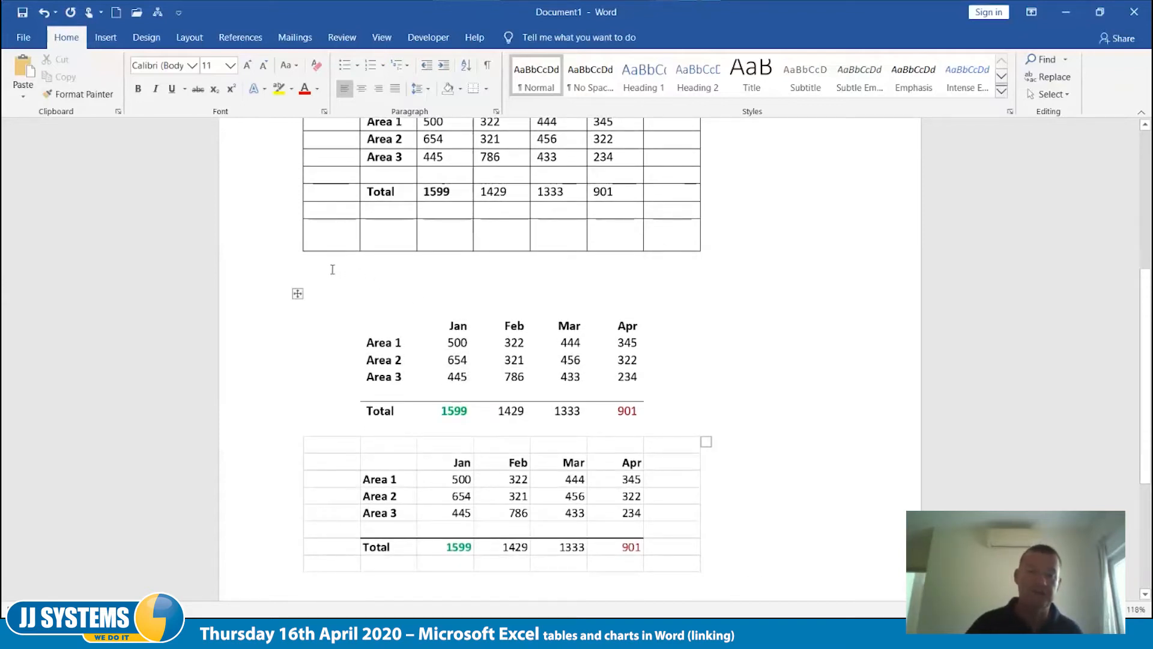
Delete the bordered table that uses the destination styles
key(Delete)
scroll(875, 351, up, 5)
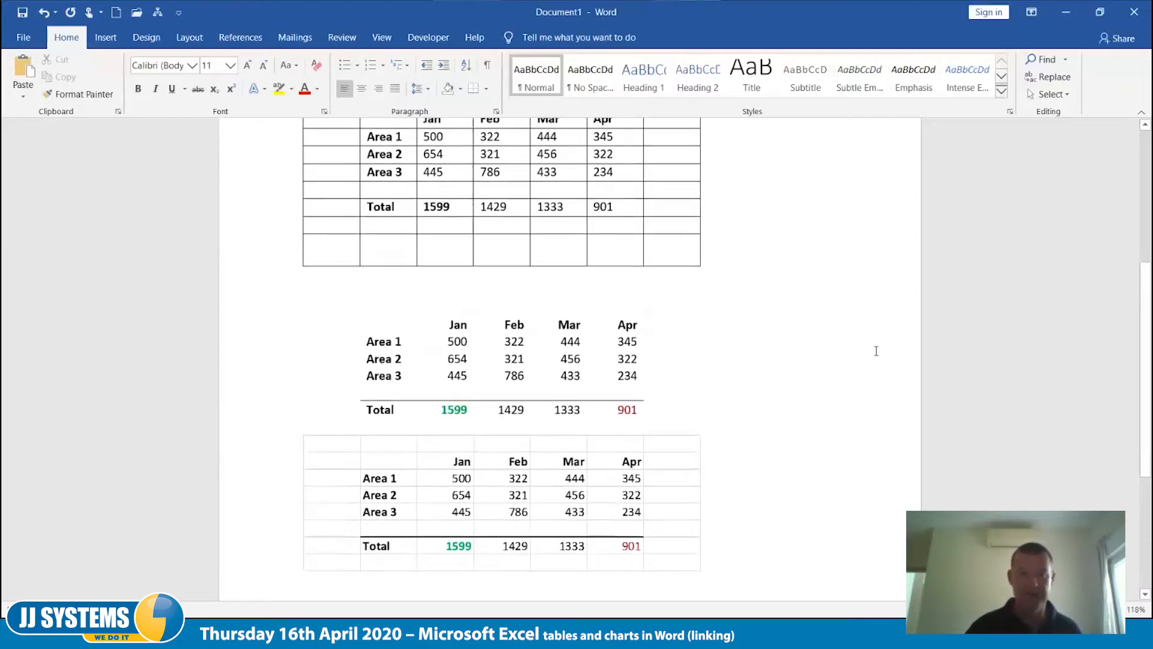
click(296, 237)
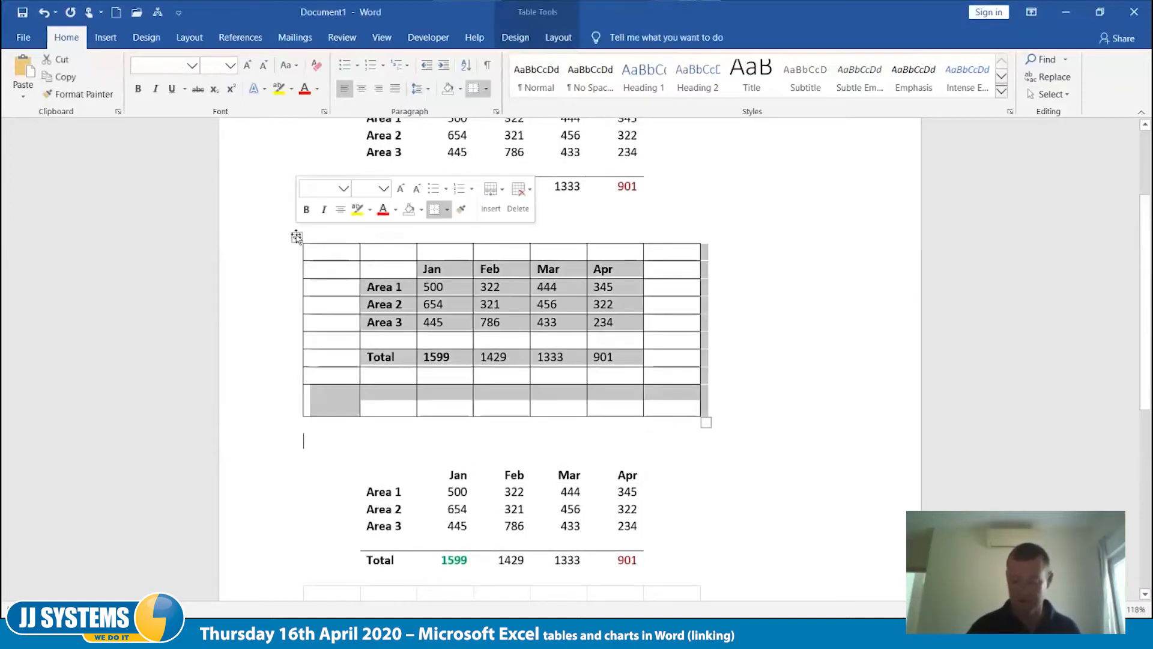
key(Delete)
drag(268, 251, 268, 420)
key(BackSpace)
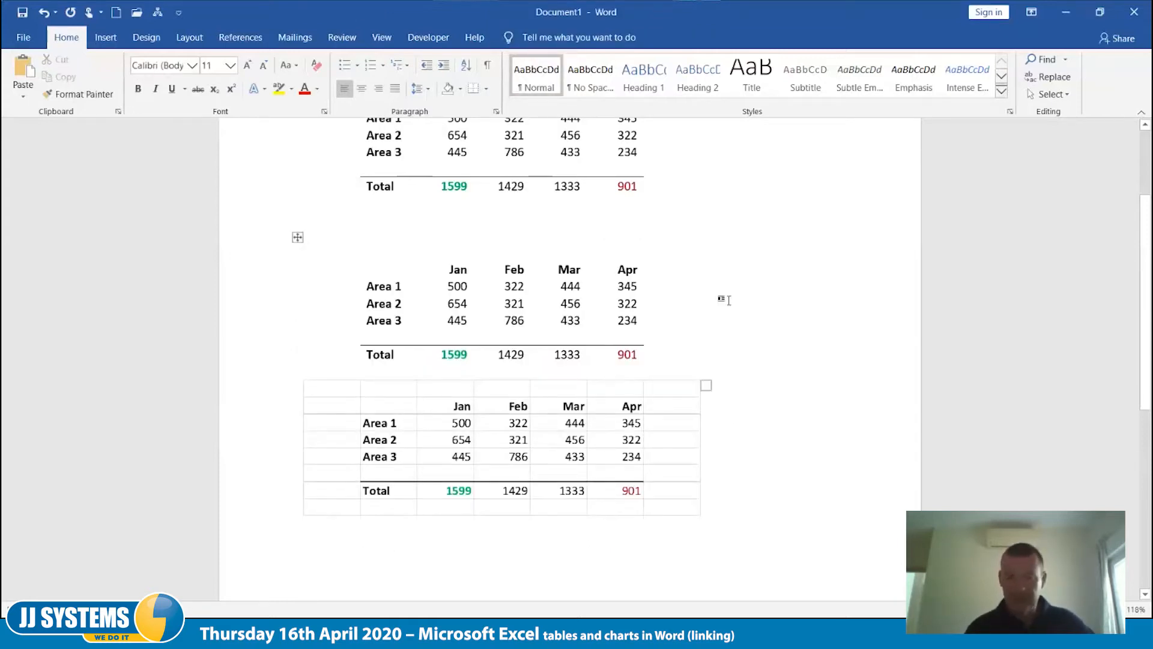
Remove the surplus empty space between the first table and the linked table
click(393, 255)
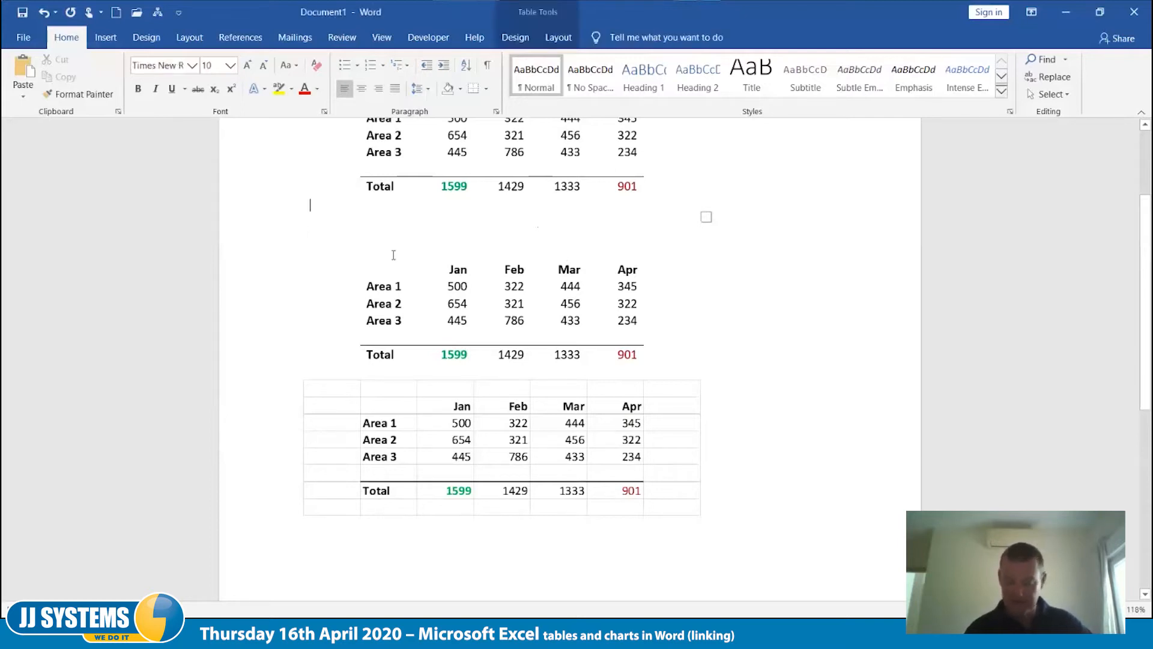
key(shift+Down)
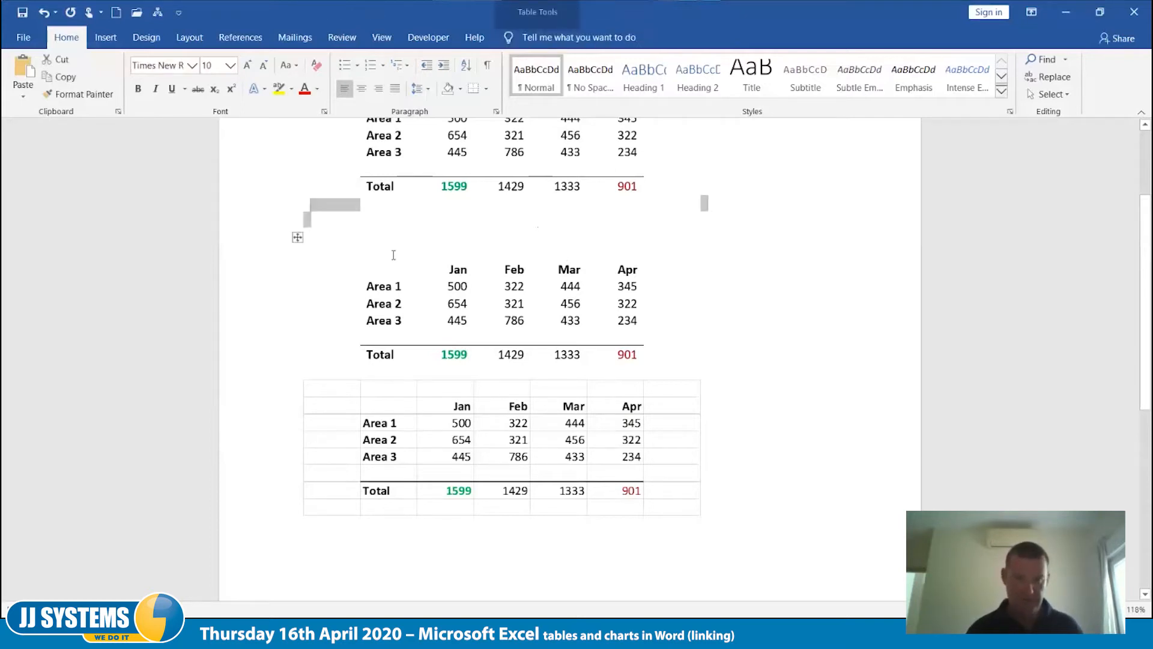
key(Delete)
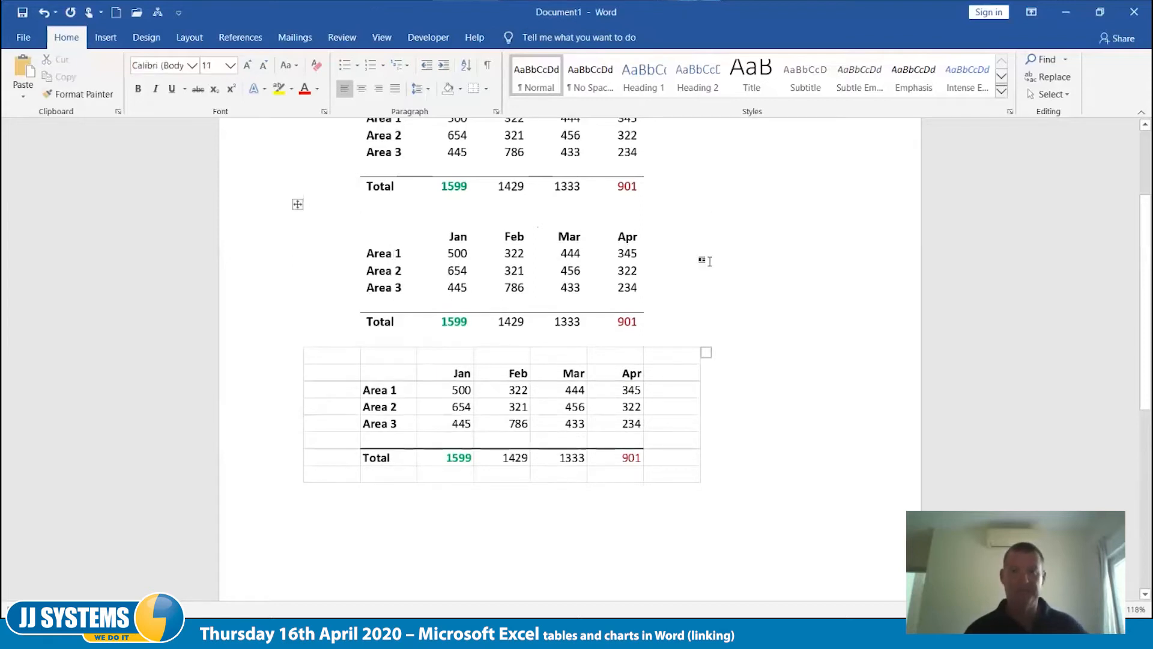
Set Area 1's Feb, Mar and Apr values to 999 in Excel, then return to Word and check the linked table
scroll(773, 306, up, 3)
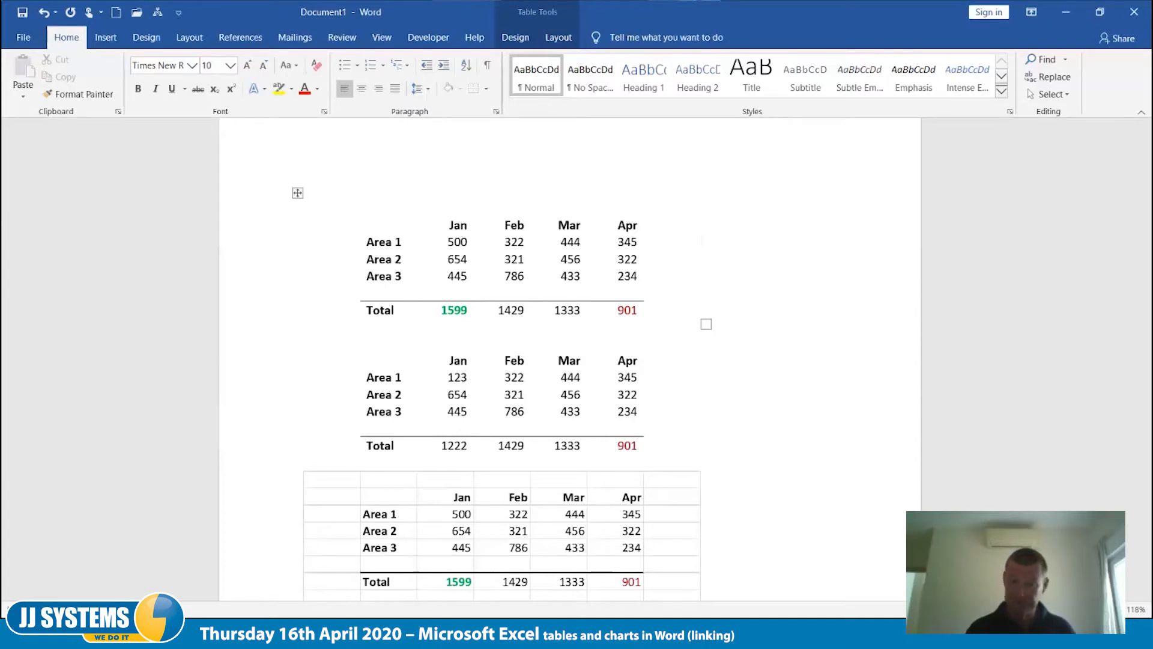
click(252, 634)
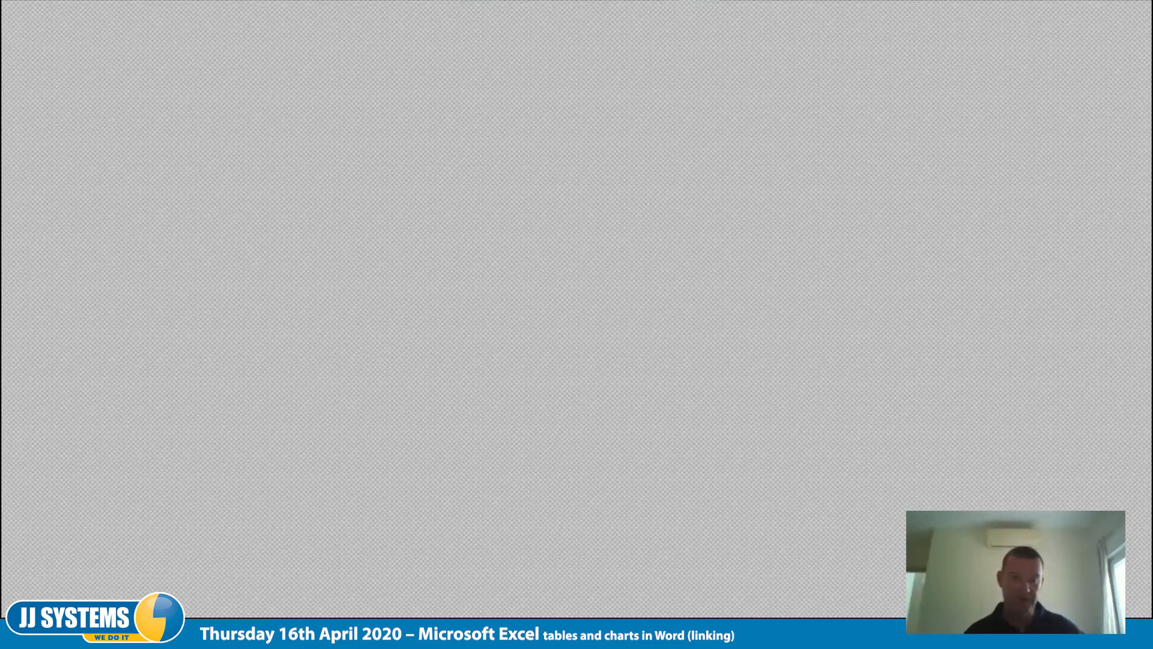
key(alt+Tab)
click(656, 435)
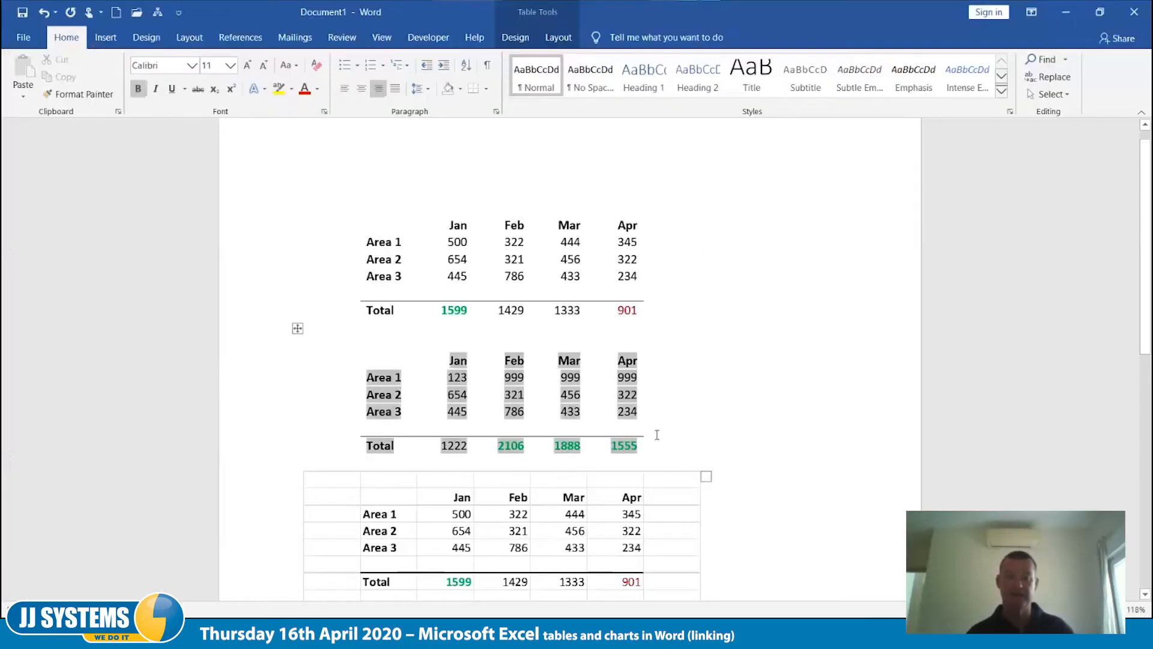
click(690, 265)
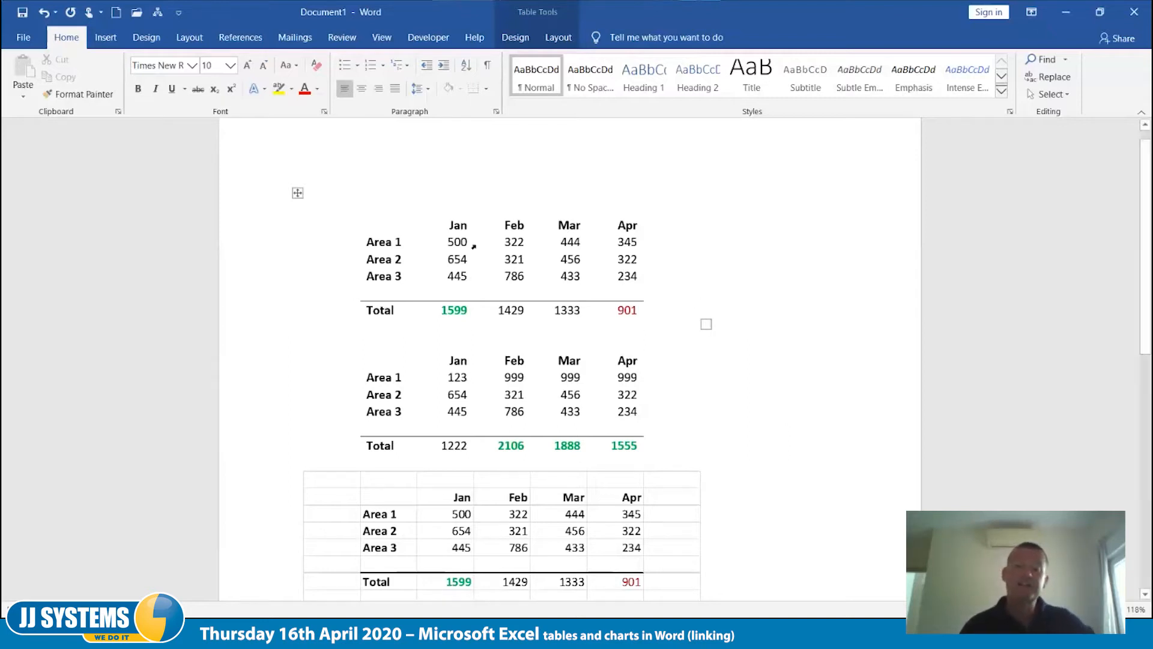
Select the picture copy of the table and compare its figures with the linked table above it
scroll(677, 380, down, 1)
scroll(677, 380, down, 1)
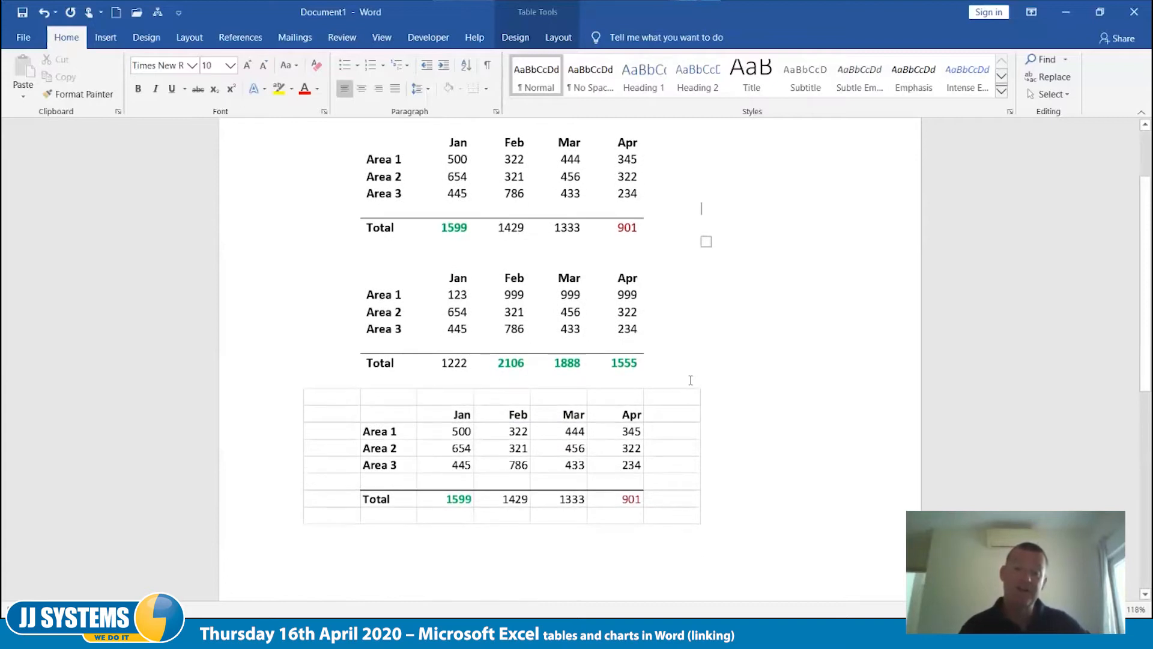
click(662, 403)
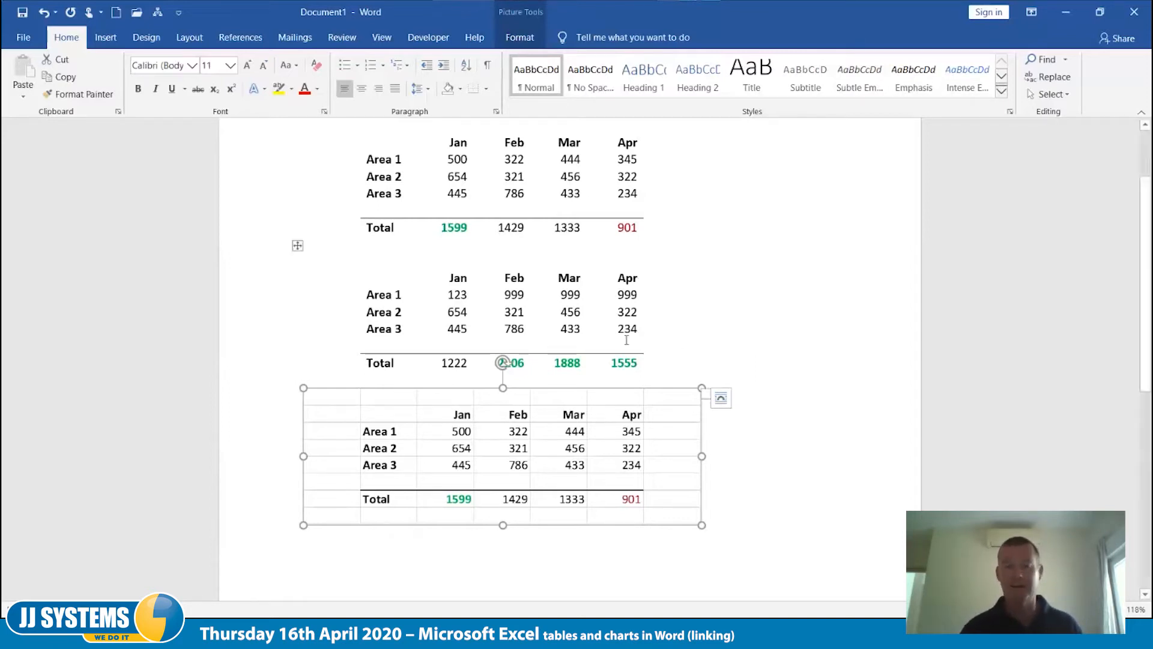
Update the link of the second table so it reads the current workbook data
drag(597, 327, 660, 312)
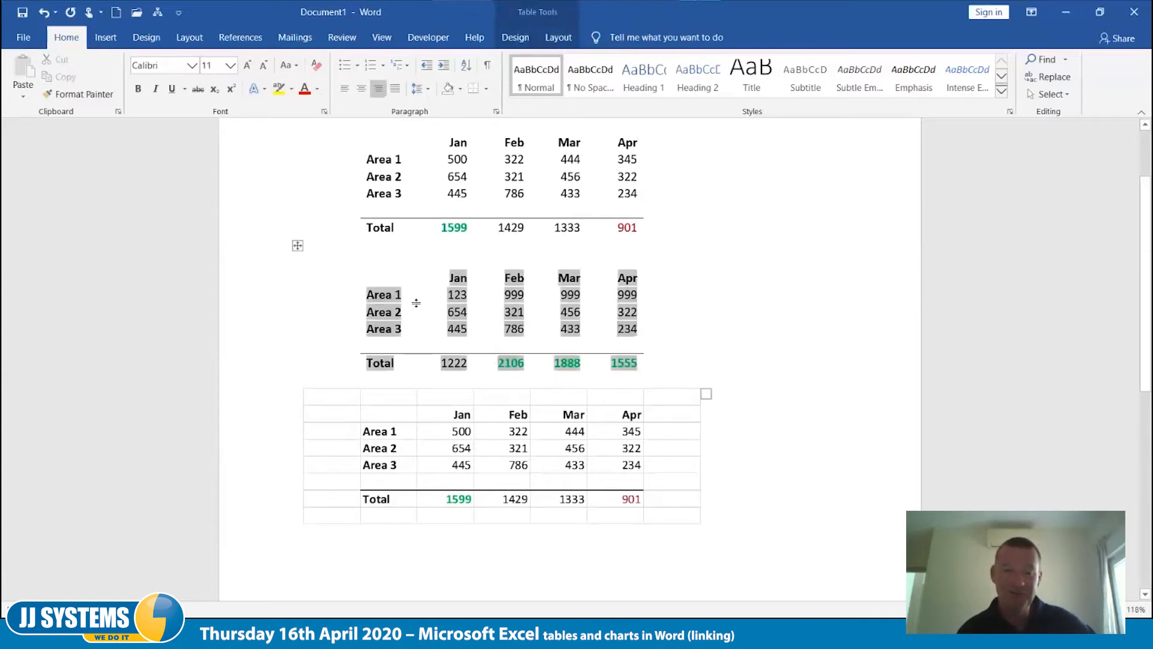
right_click(334, 293)
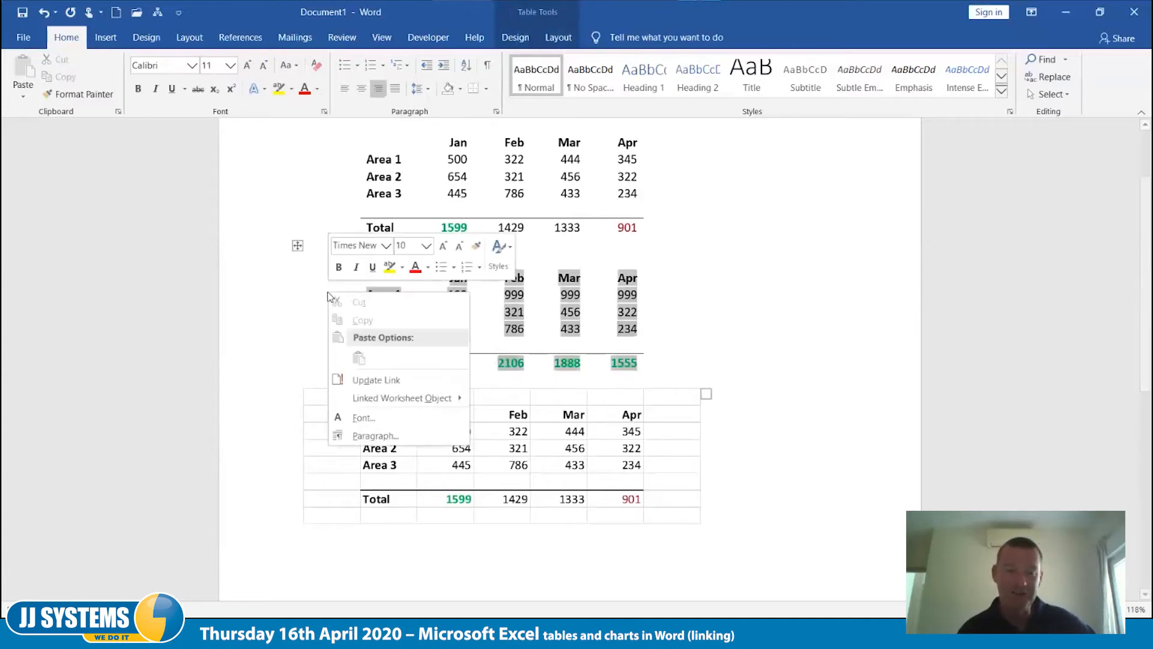
click(377, 381)
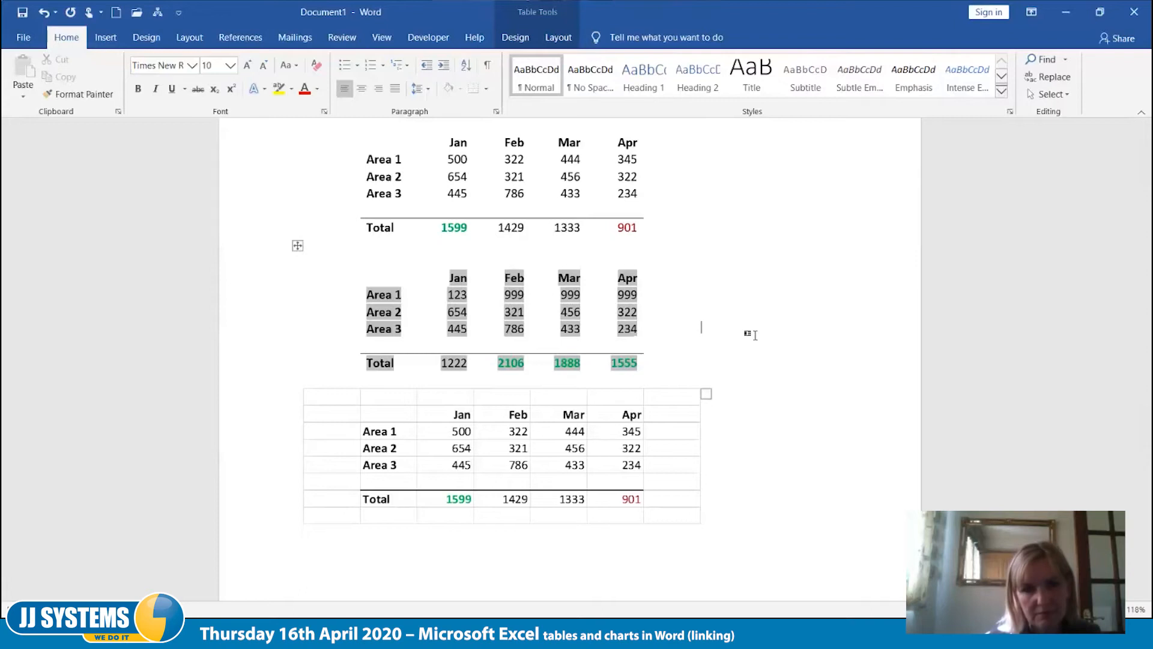
Insert an empty line between the linked table and the picture copy
scroll(751, 334, up, 1)
click(693, 391)
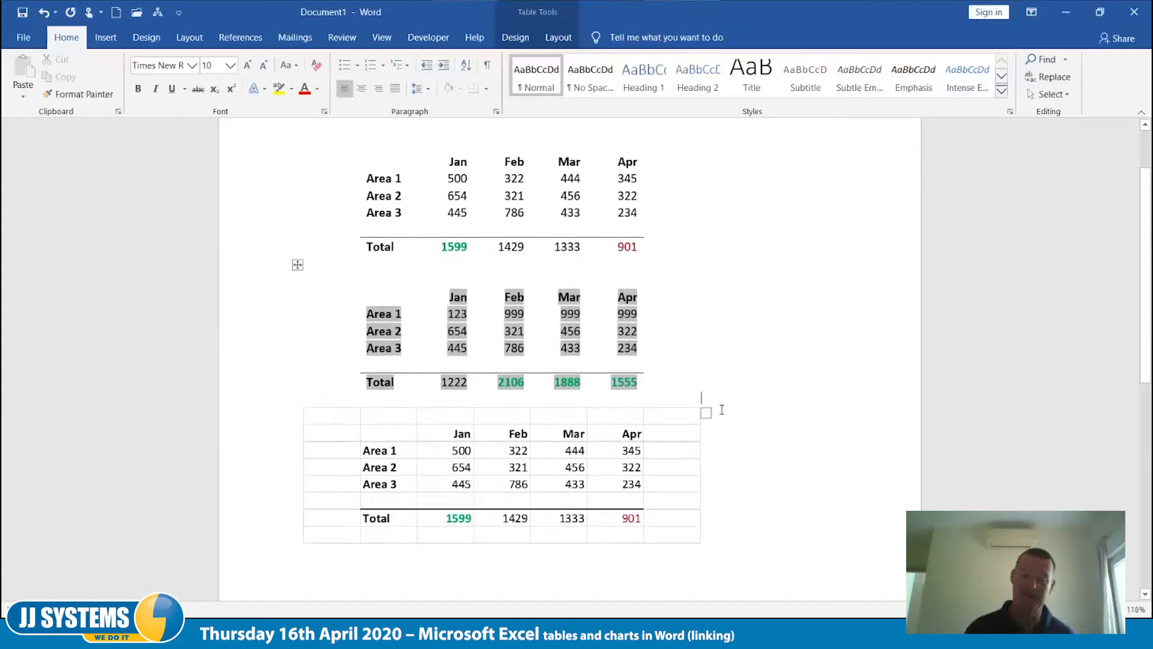
scroll(723, 406, down, 3)
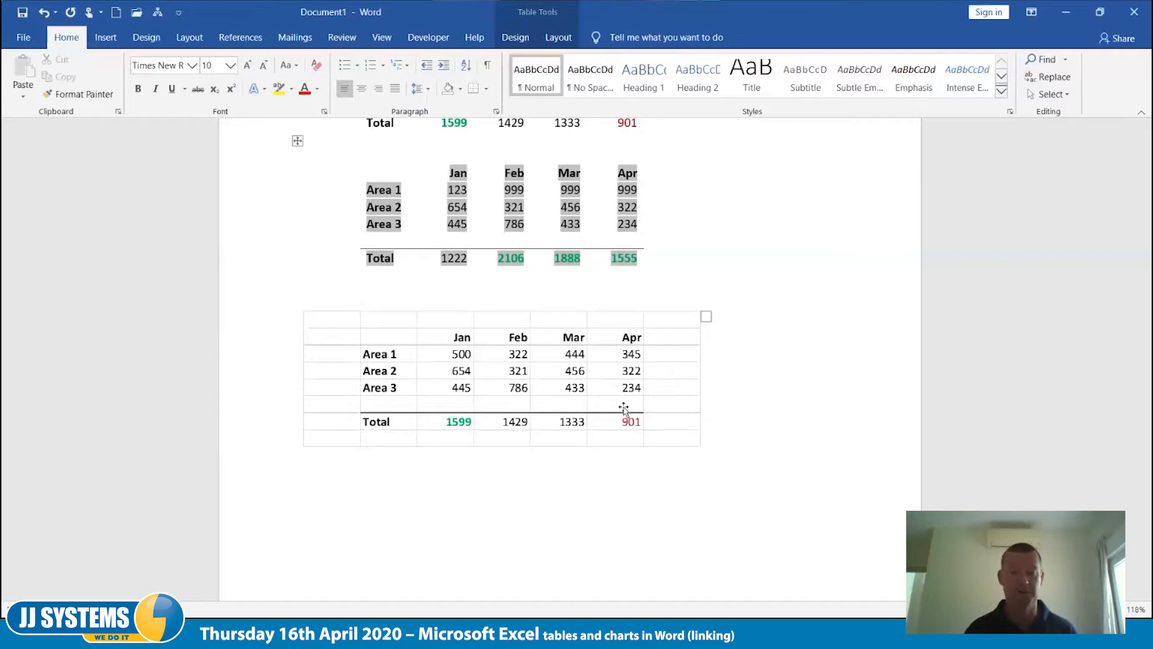
Apply the tilted-back perspective picture style with a white frame and shadow to the picture copy of the table
click(571, 369)
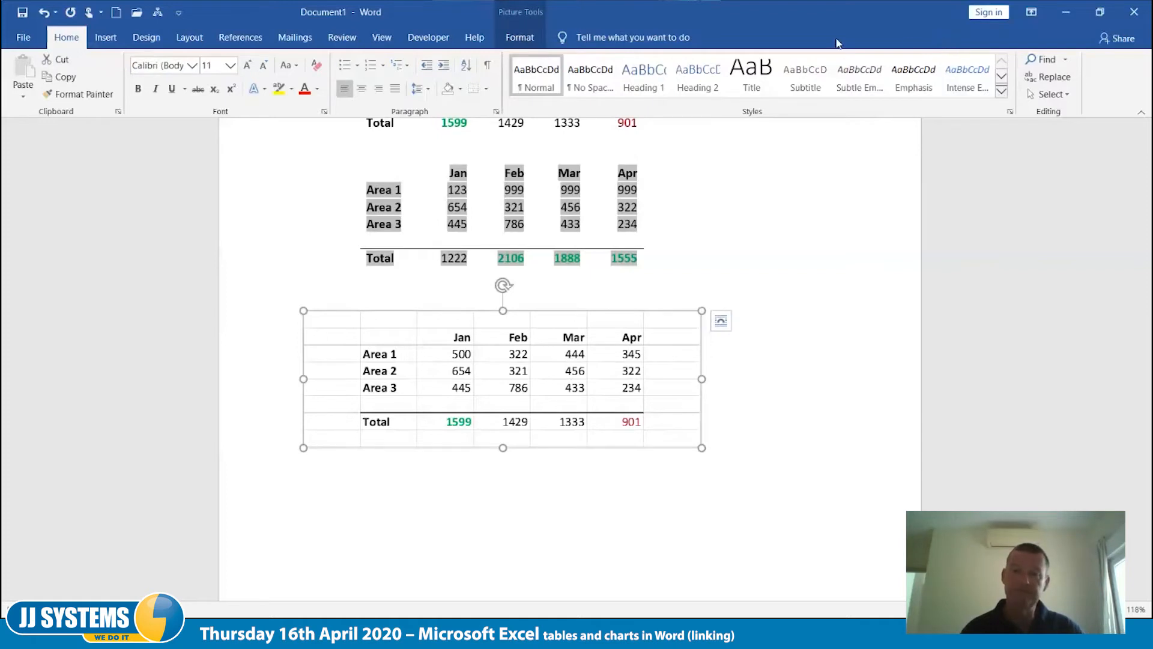
click(528, 40)
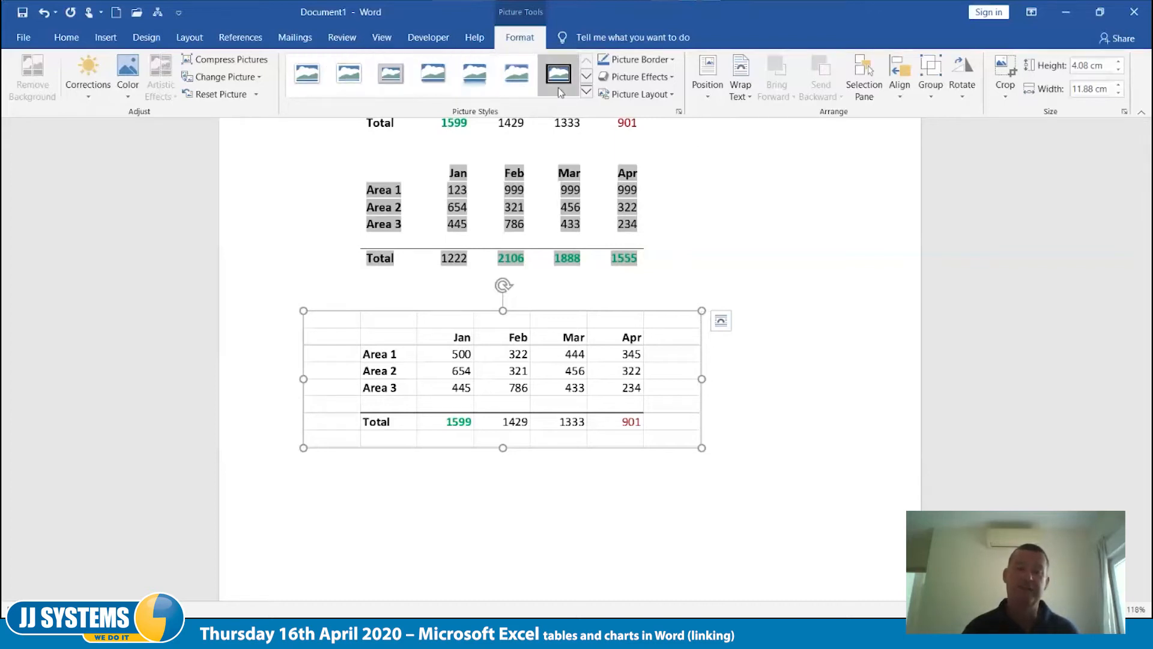
click(587, 91)
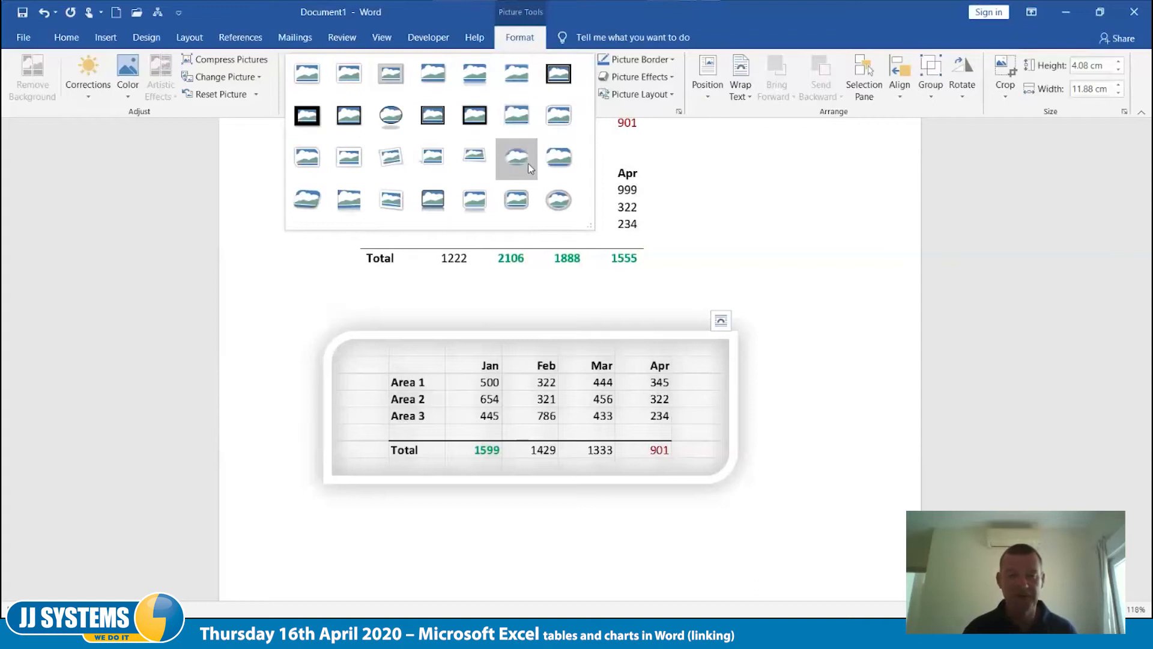
click(473, 158)
click(825, 375)
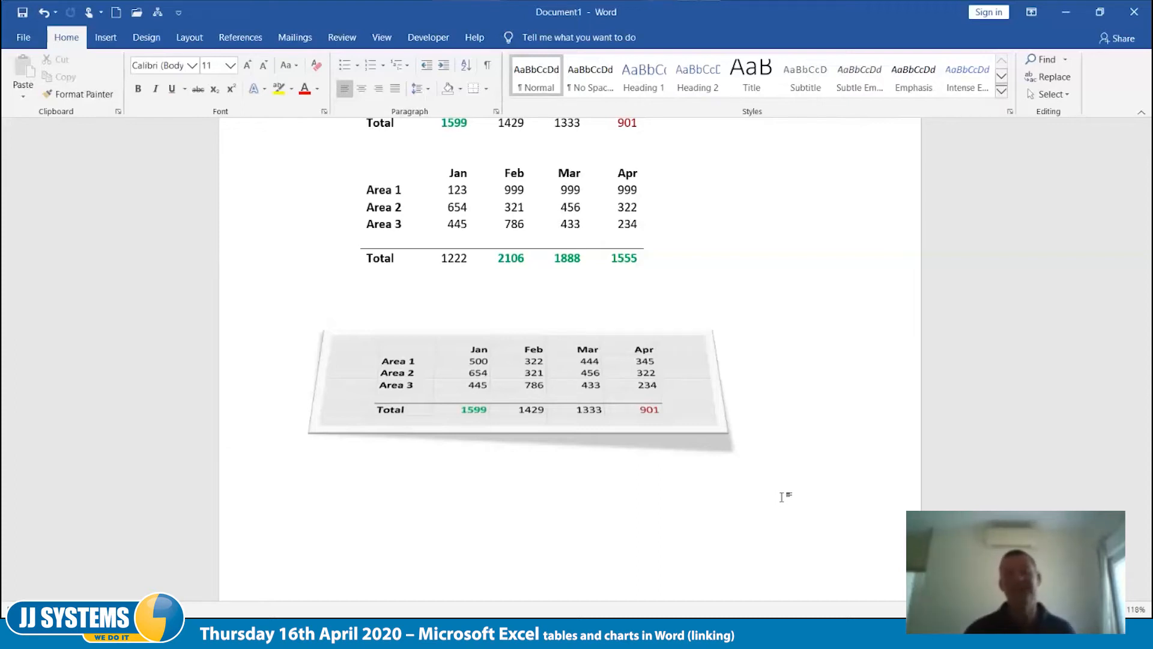
Change the picture copy of the table to the rotated picture style with a white frame and shadow
click(495, 410)
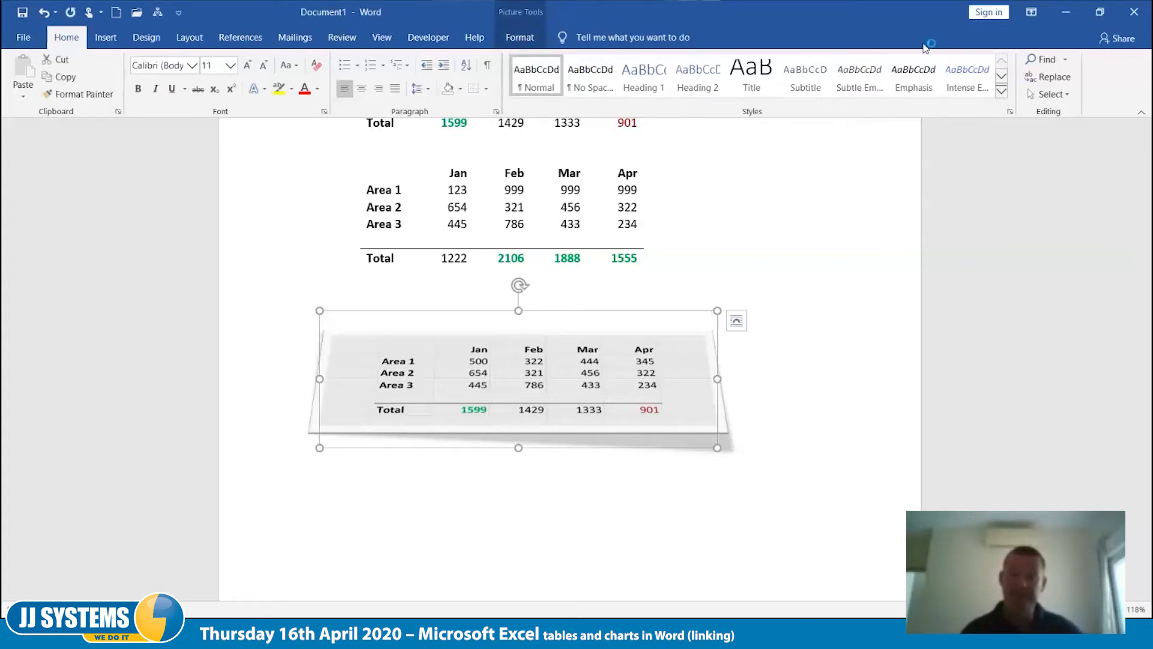
click(521, 38)
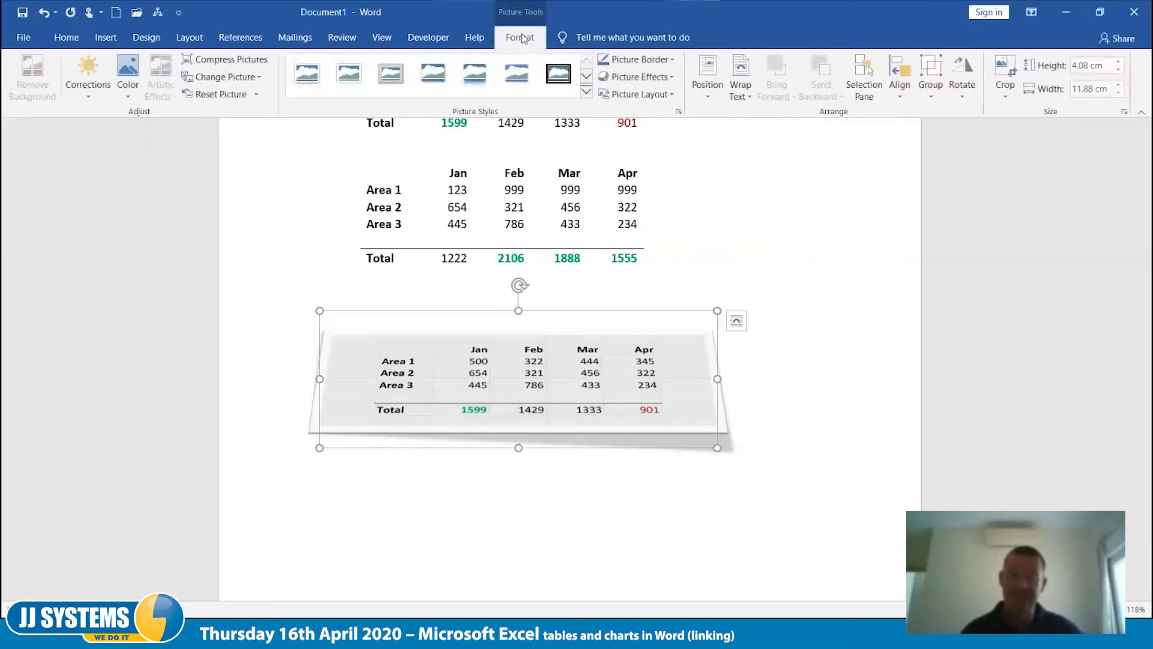
click(587, 91)
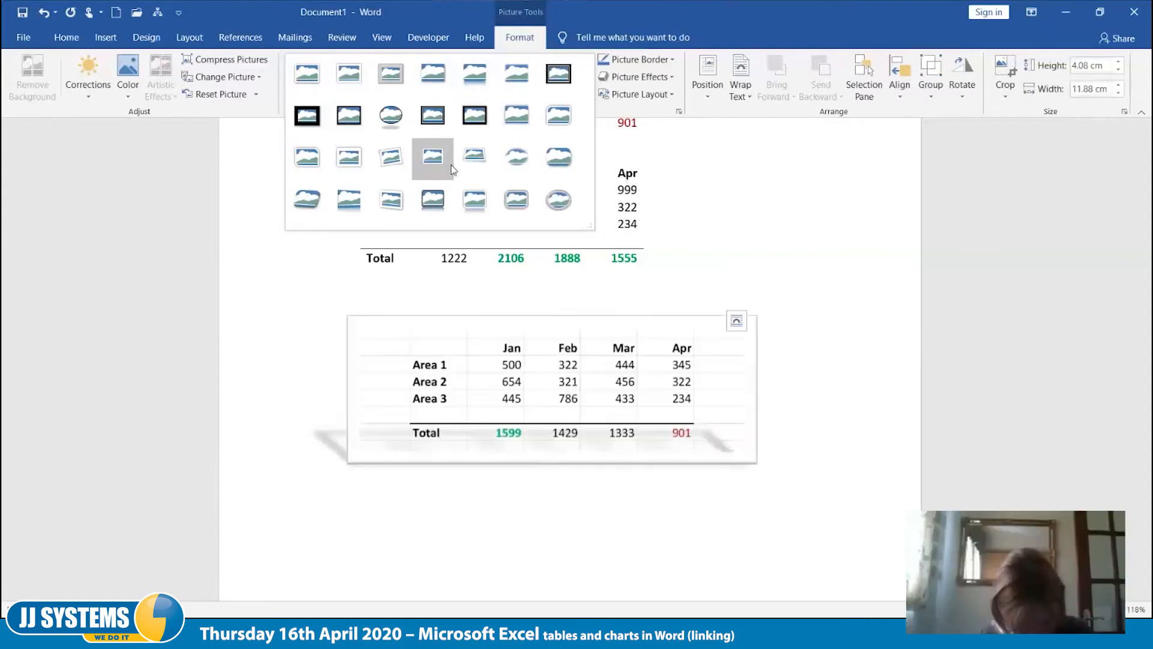
click(394, 165)
click(831, 274)
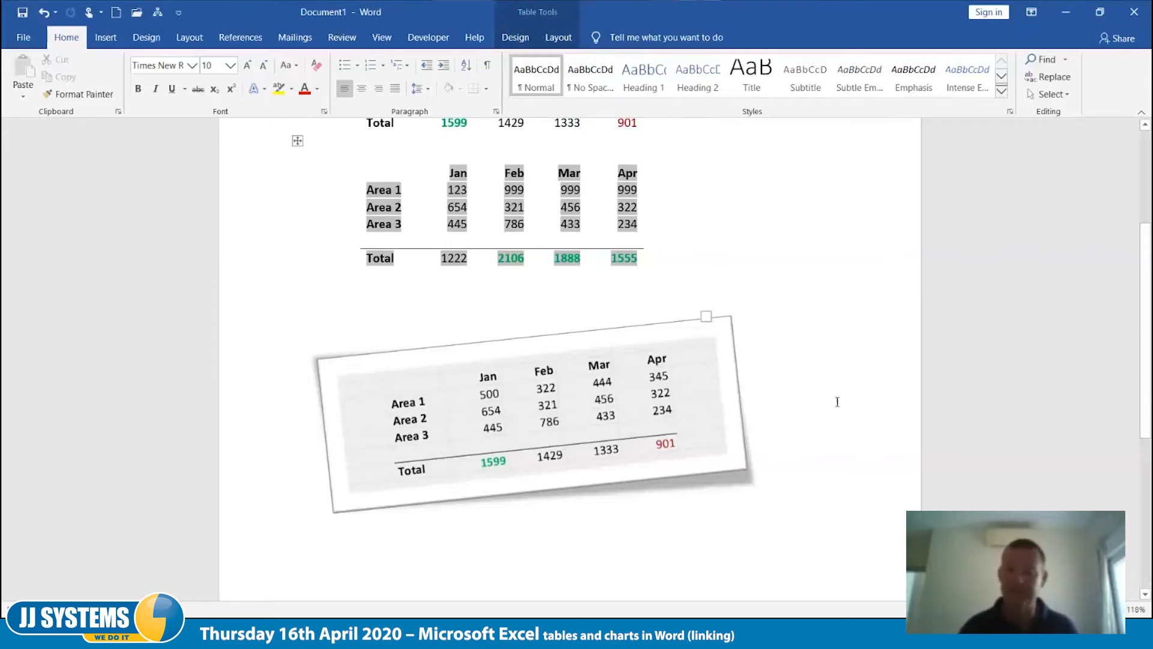
click(829, 362)
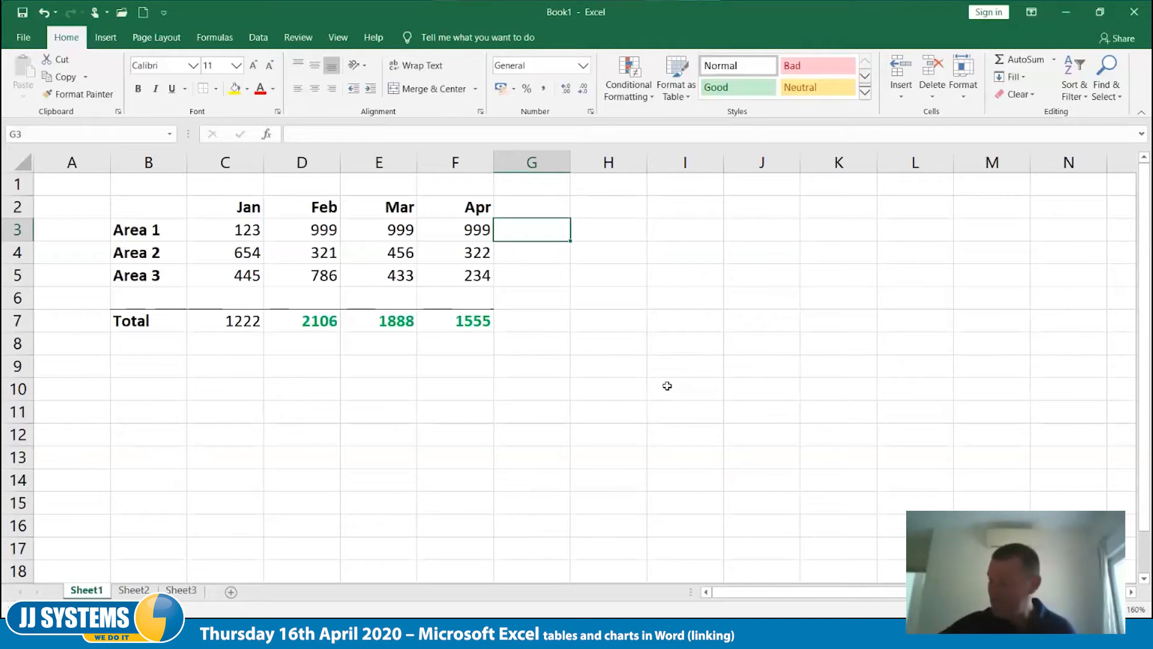
In the Excel workbook, set Area 1's Feb, Mar and Apr values to 234, 432 and 433
click(328, 229)
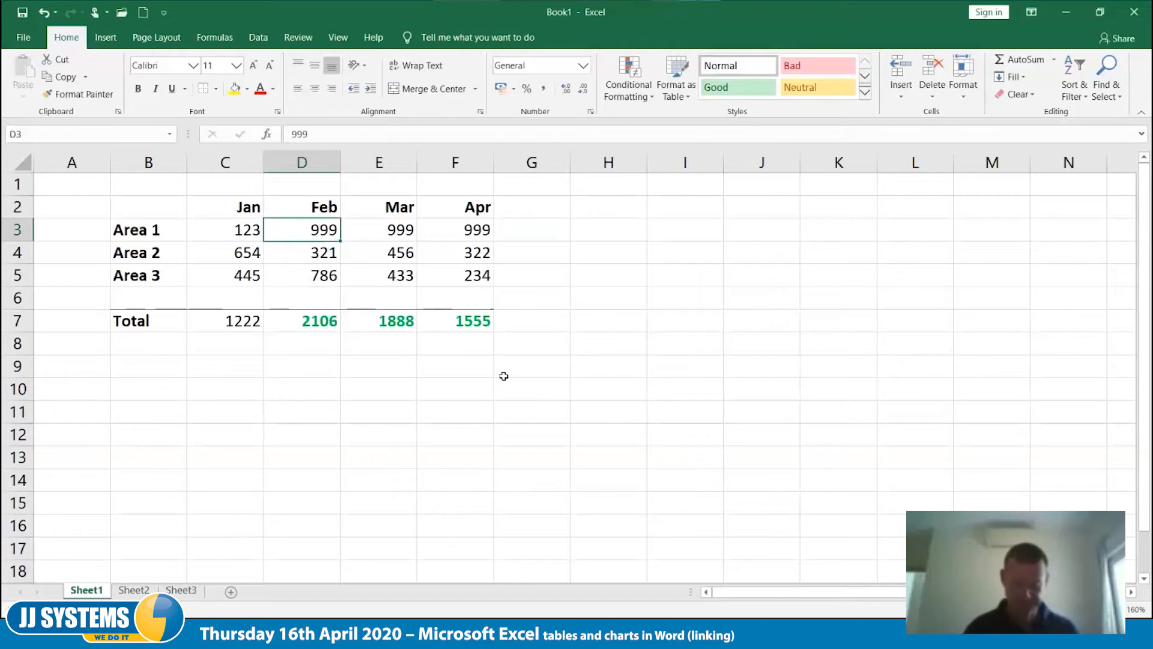
text(234)
key(Tab)
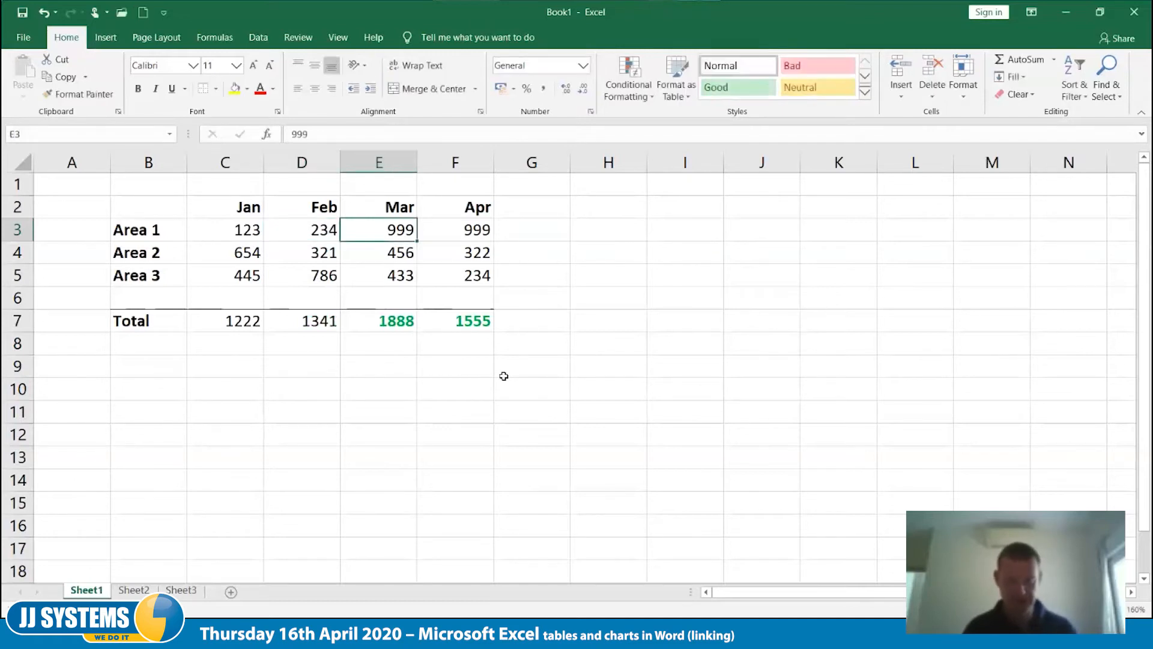
text(432)
key(Tab)
text(433)
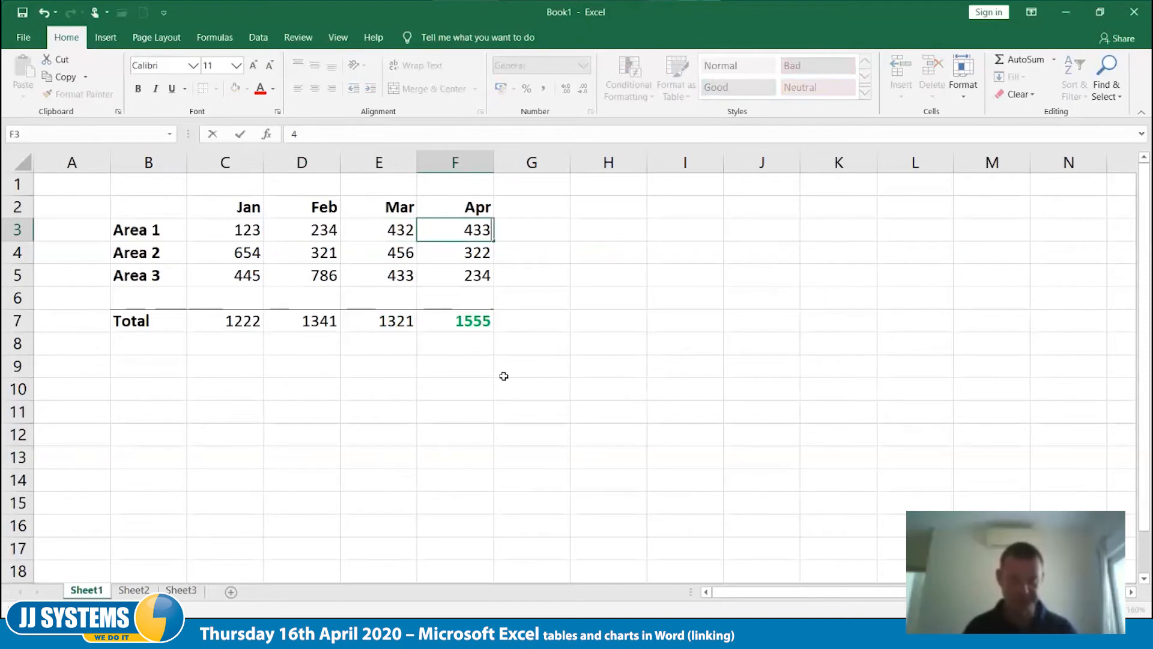
key(Tab)
key(Down)
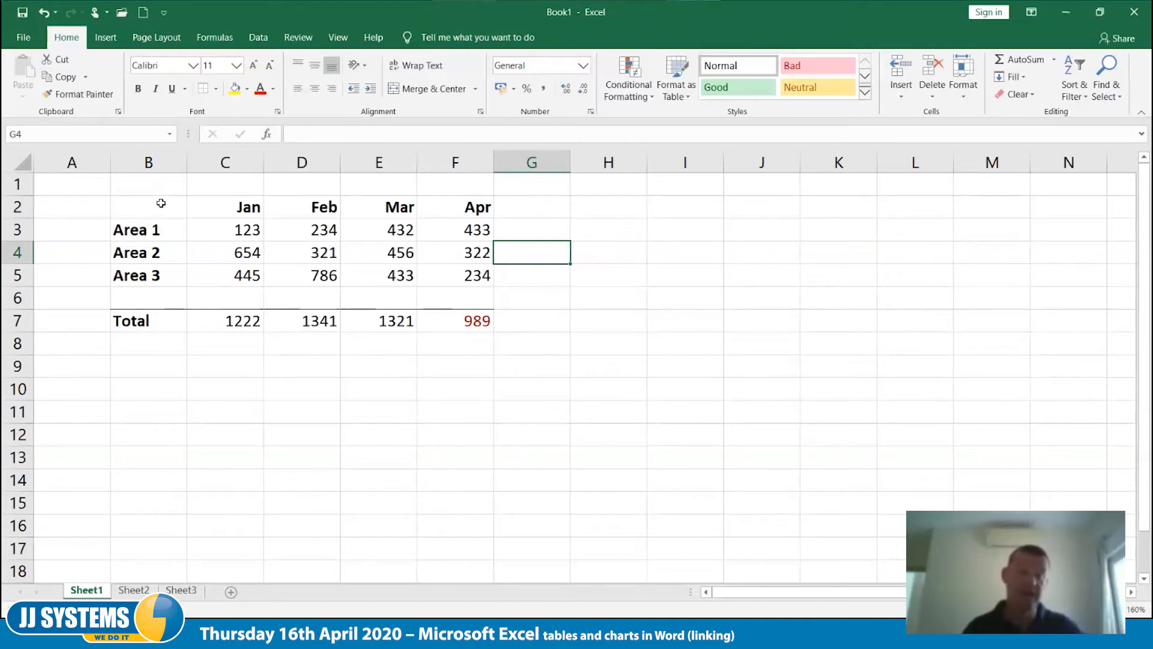
Try selecting B2:F5, and the month headings with Area 1 plus the separate Area 3 row, clearing each selection
drag(161, 203, 484, 278)
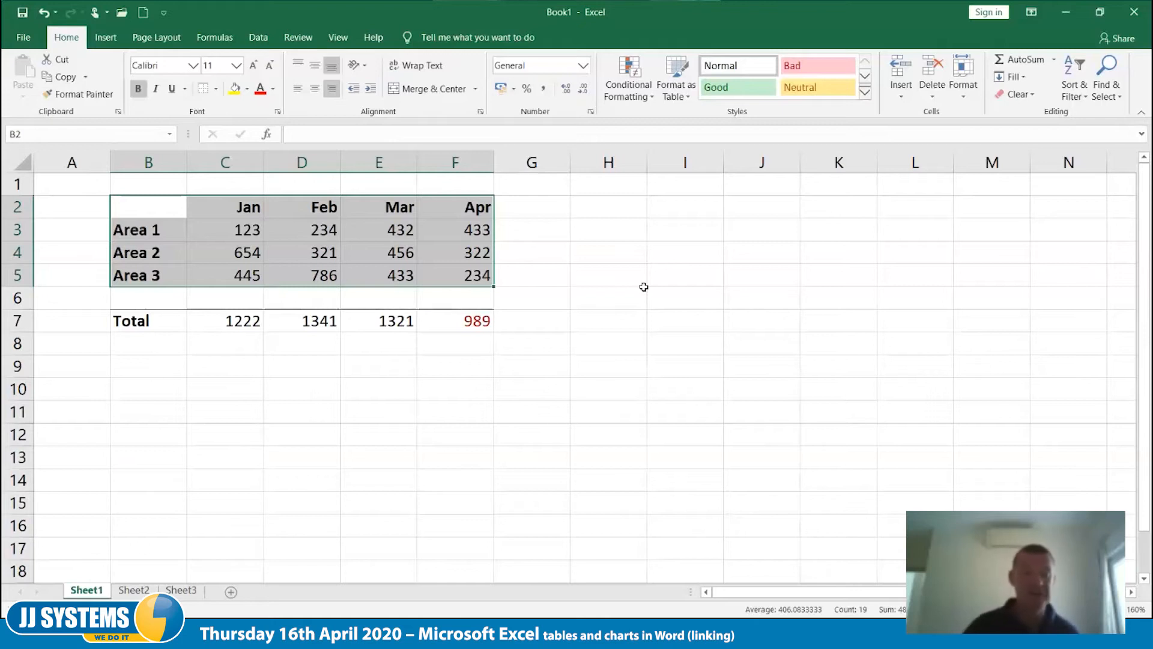
click(227, 410)
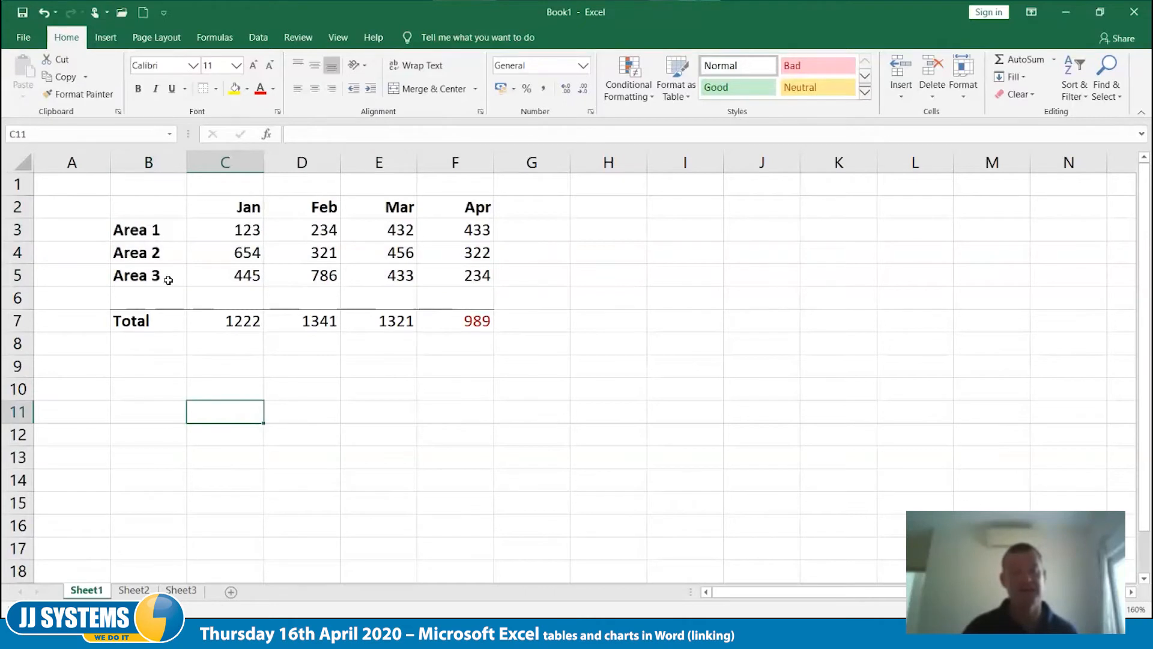
drag(141, 201, 470, 230)
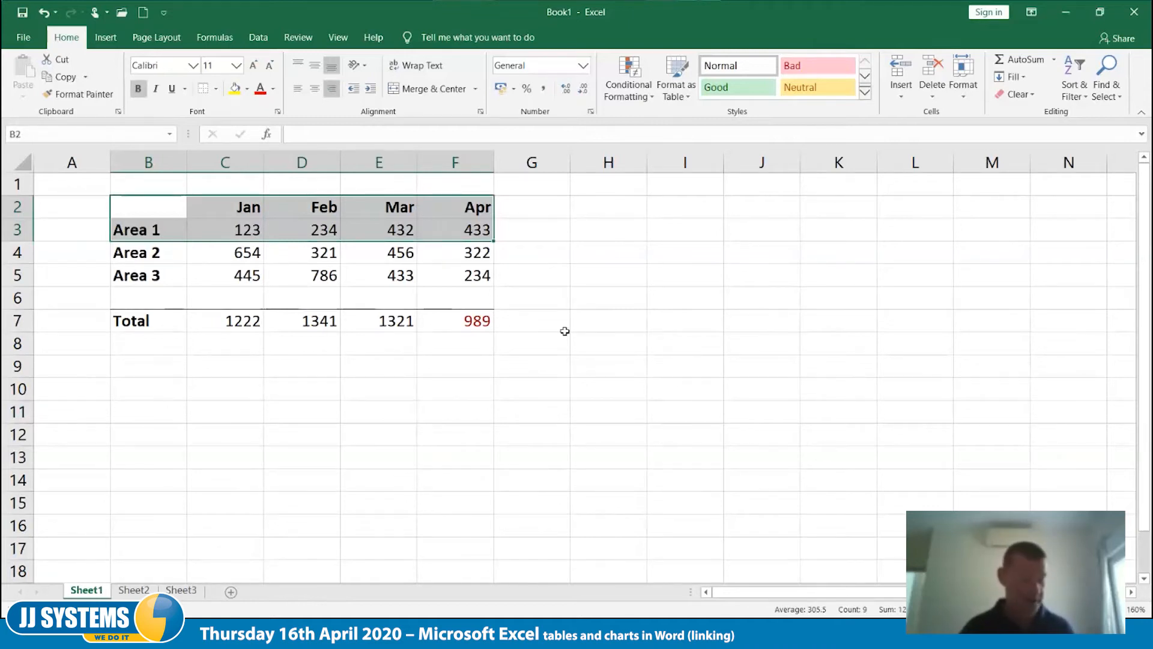
drag(131, 280, 448, 278)
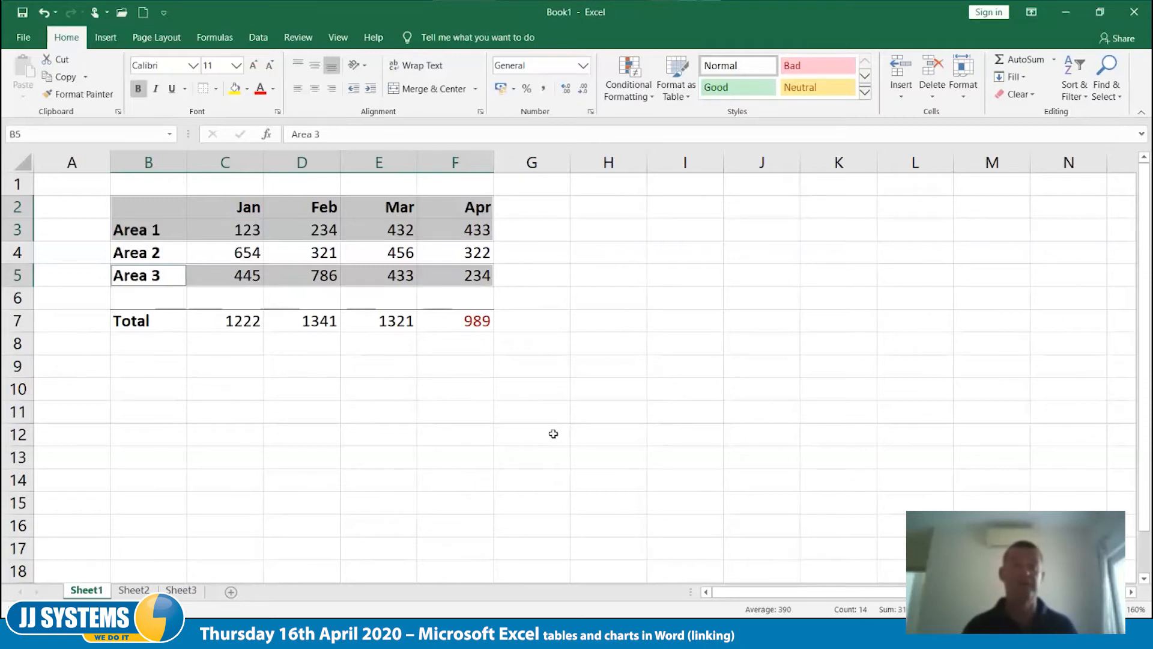
click(553, 434)
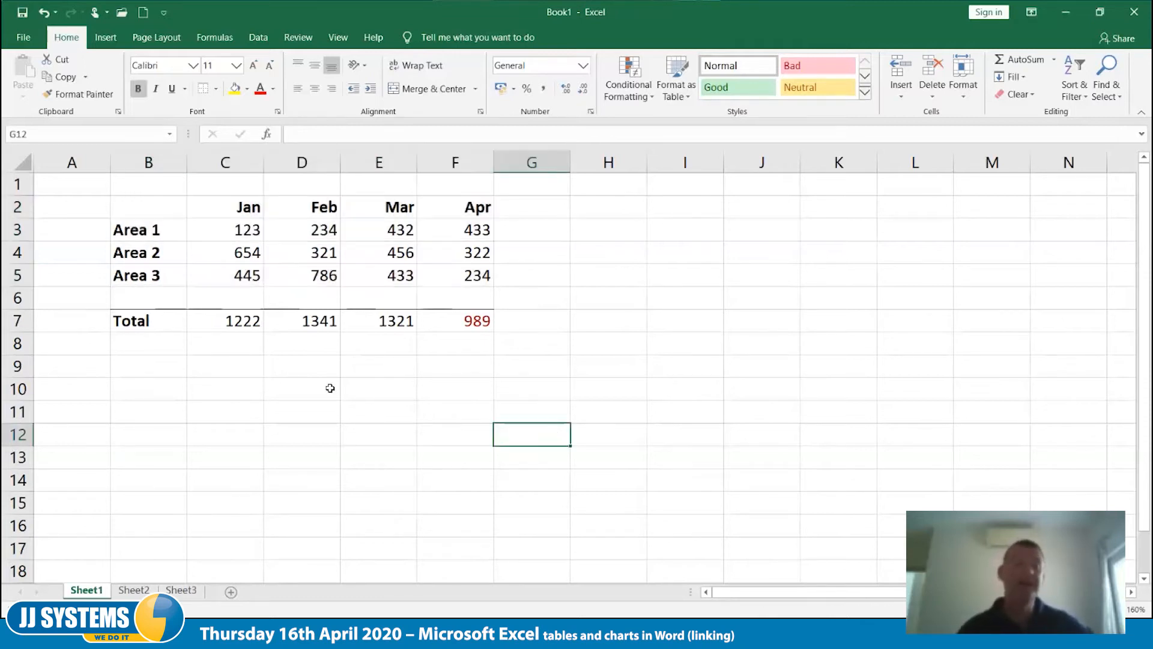
Select the month headings and area figures in B2:F5, and view the recommended charts and column chart options for them
drag(159, 211, 440, 290)
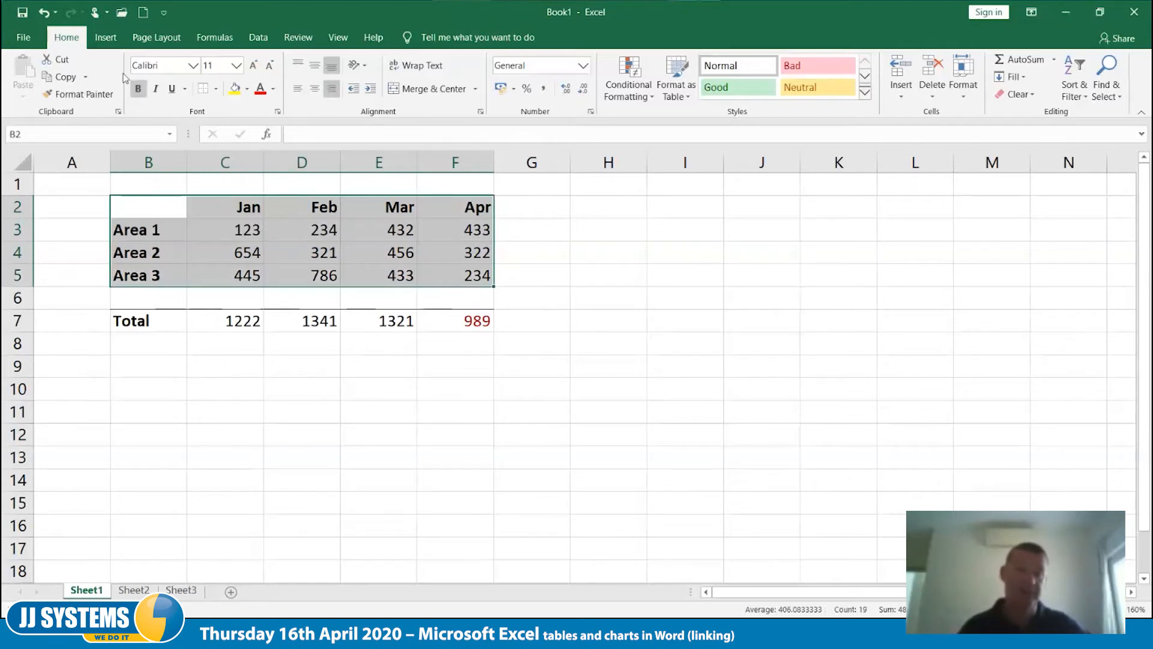
click(107, 38)
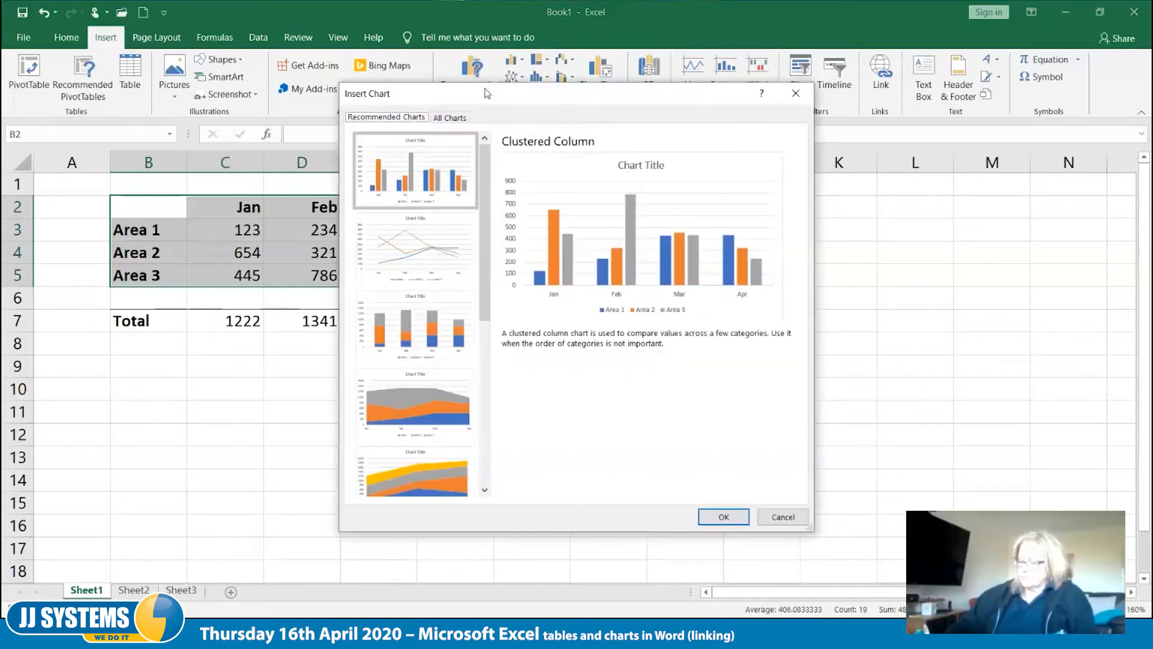
click(799, 95)
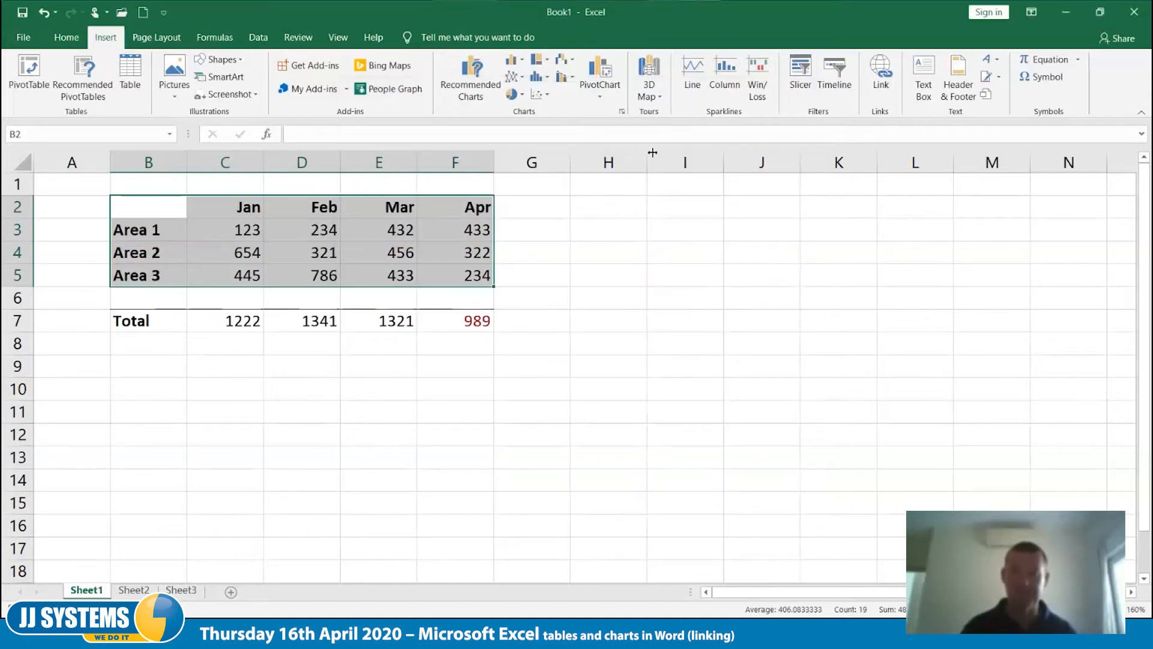
click(623, 114)
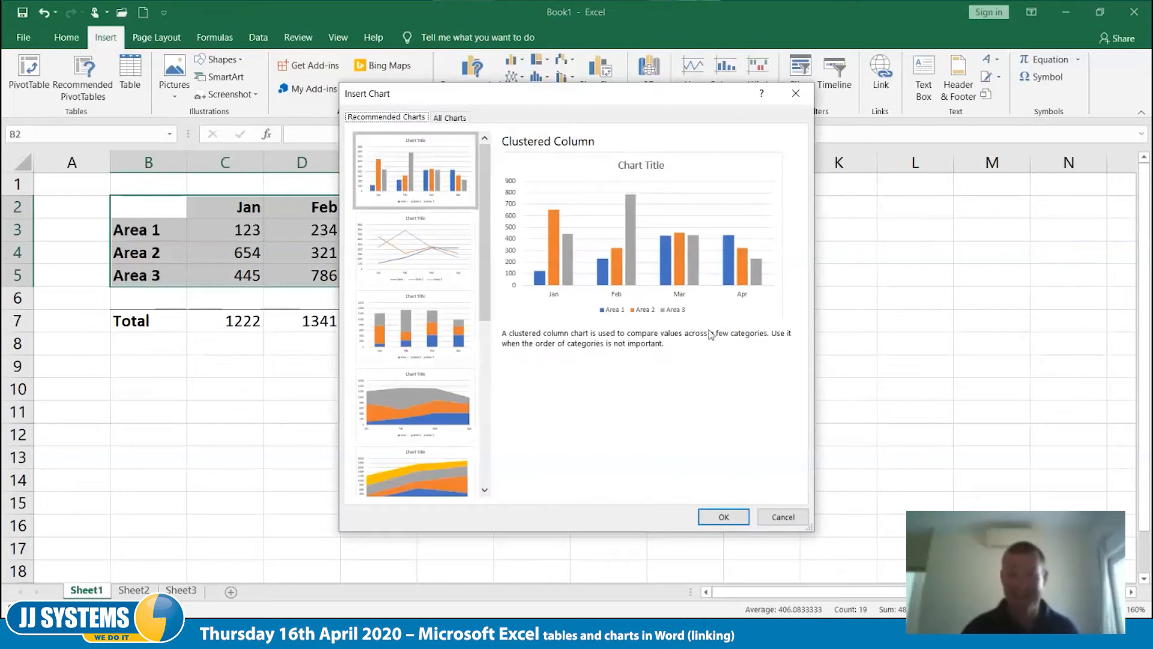
click(796, 93)
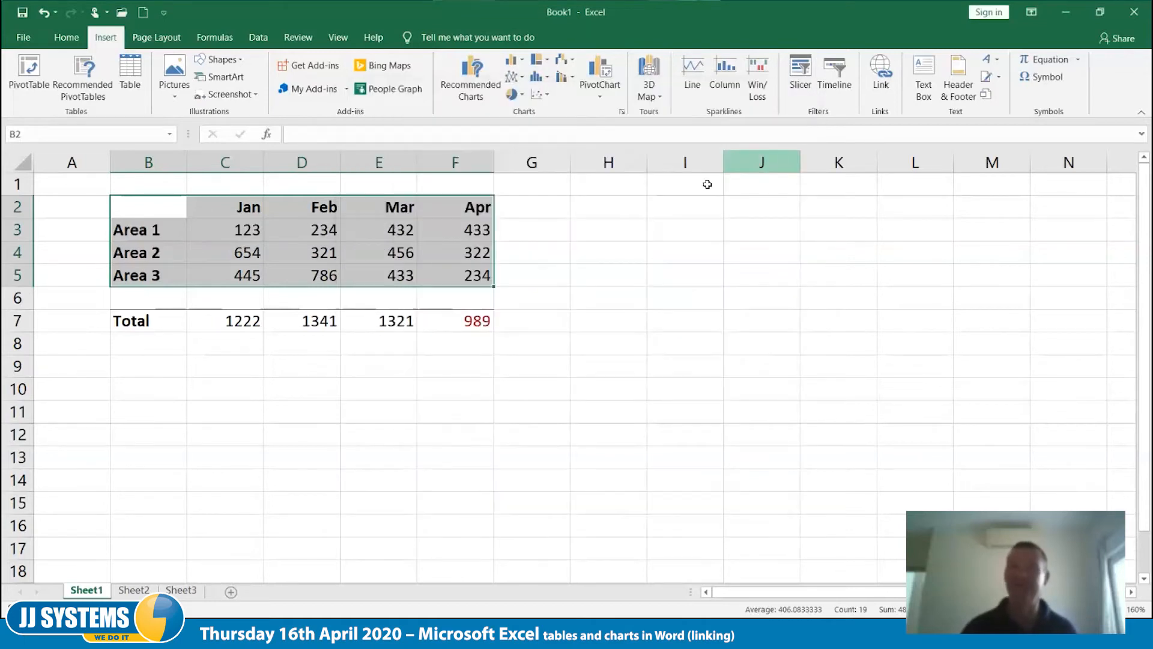
click(514, 60)
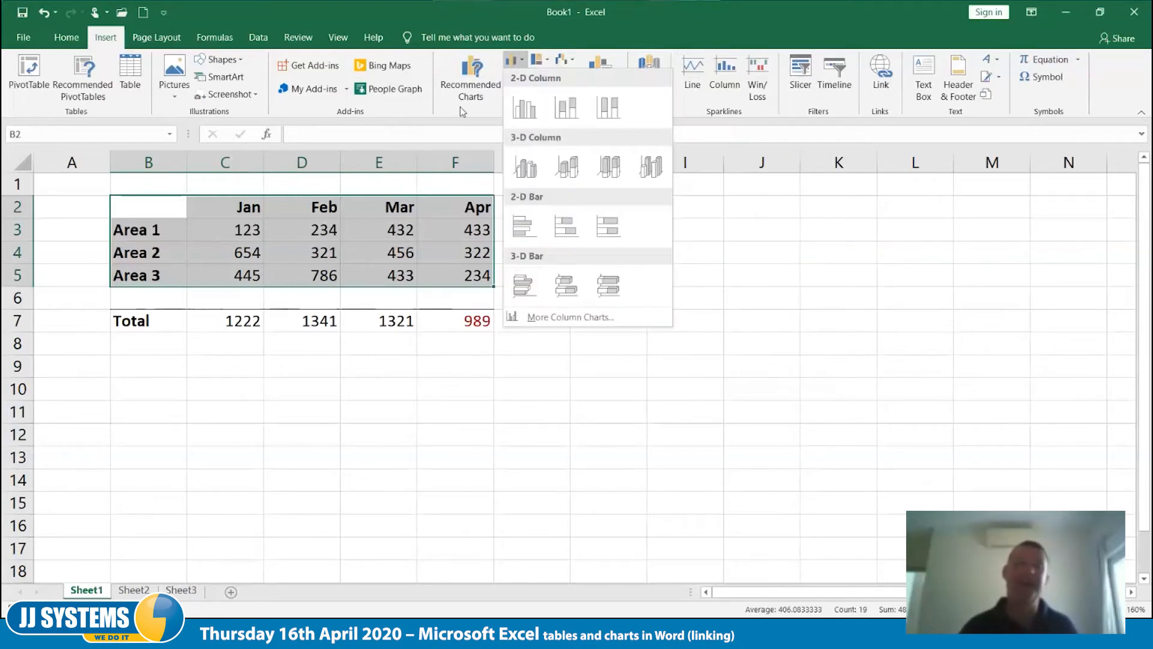
click(460, 107)
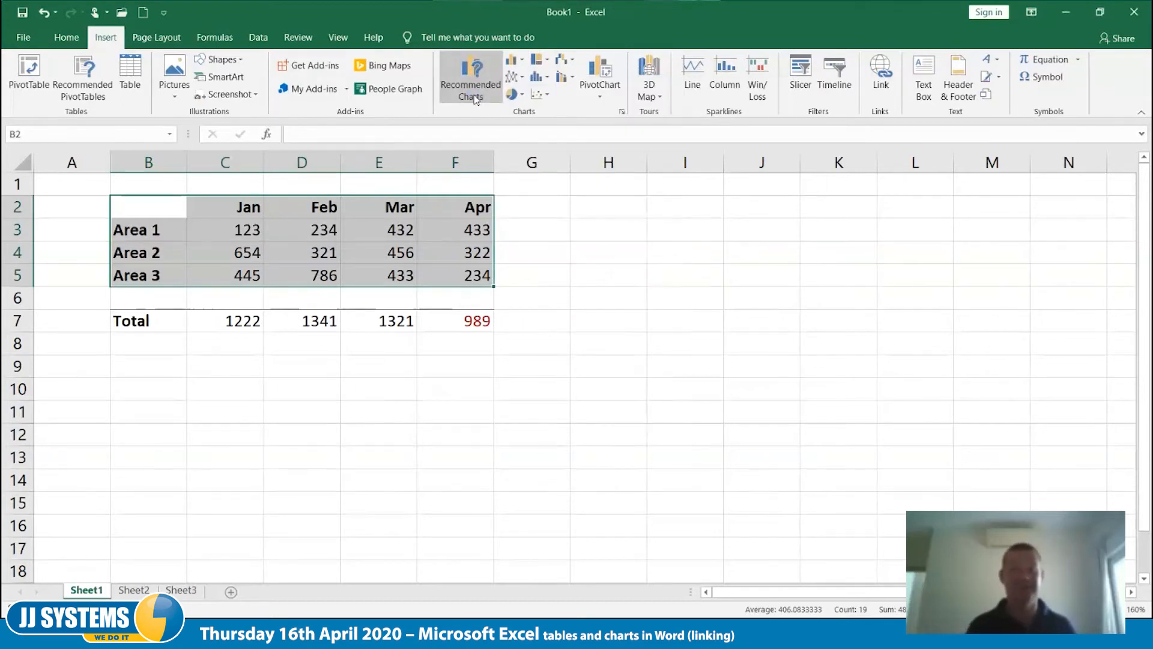
Browse all chart types for the selected data, previewing Column, Line and the Pie variants including Pie of Pie, Bar of Pie and Doughnut
click(475, 99)
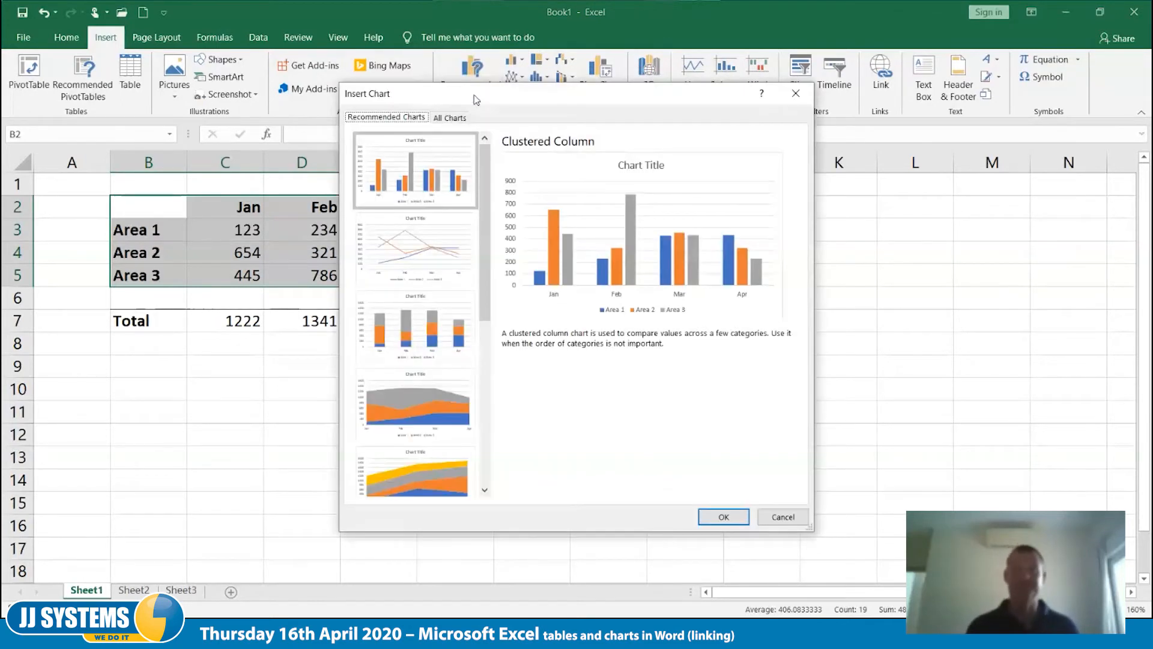
click(451, 119)
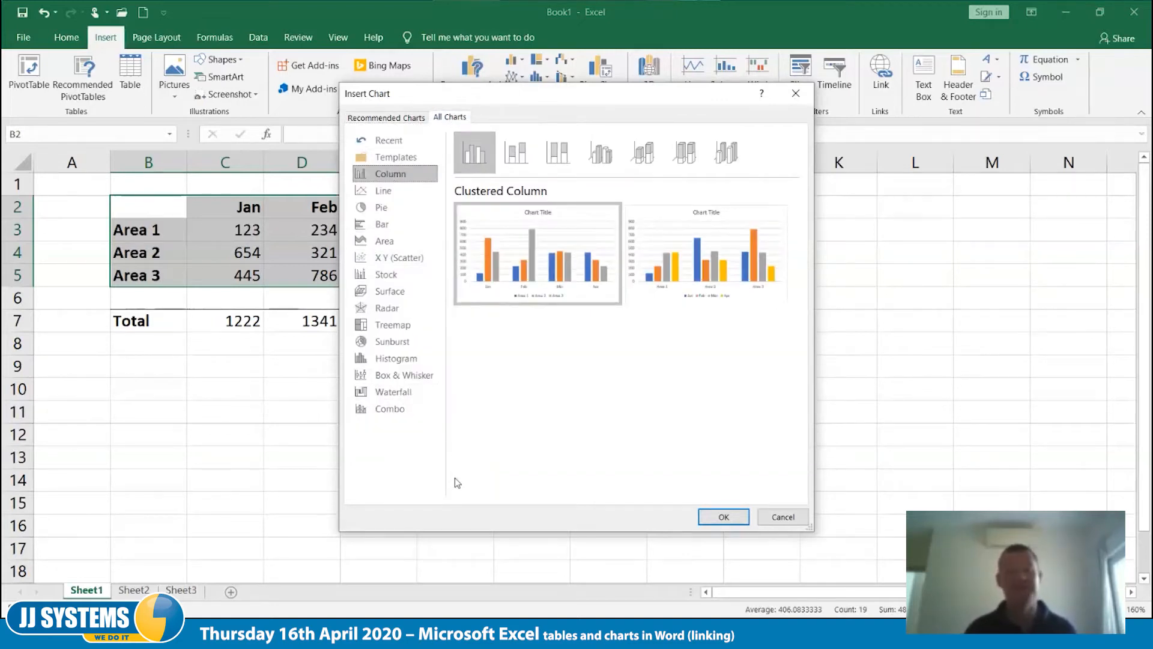
mouse_move(559, 280)
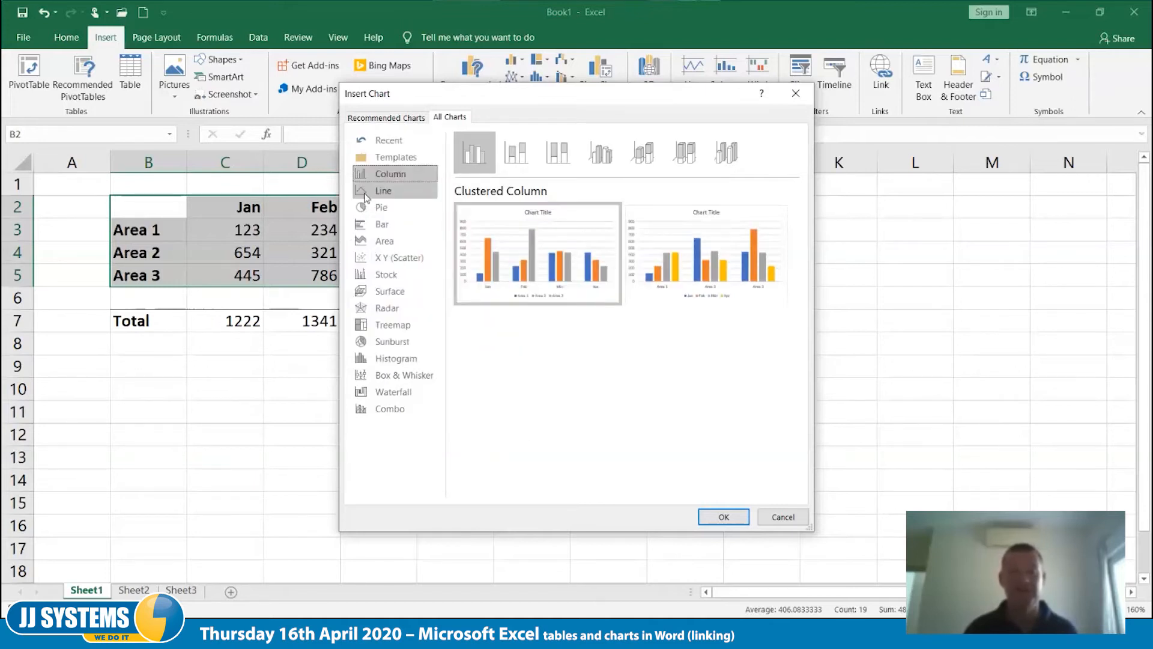
click(365, 196)
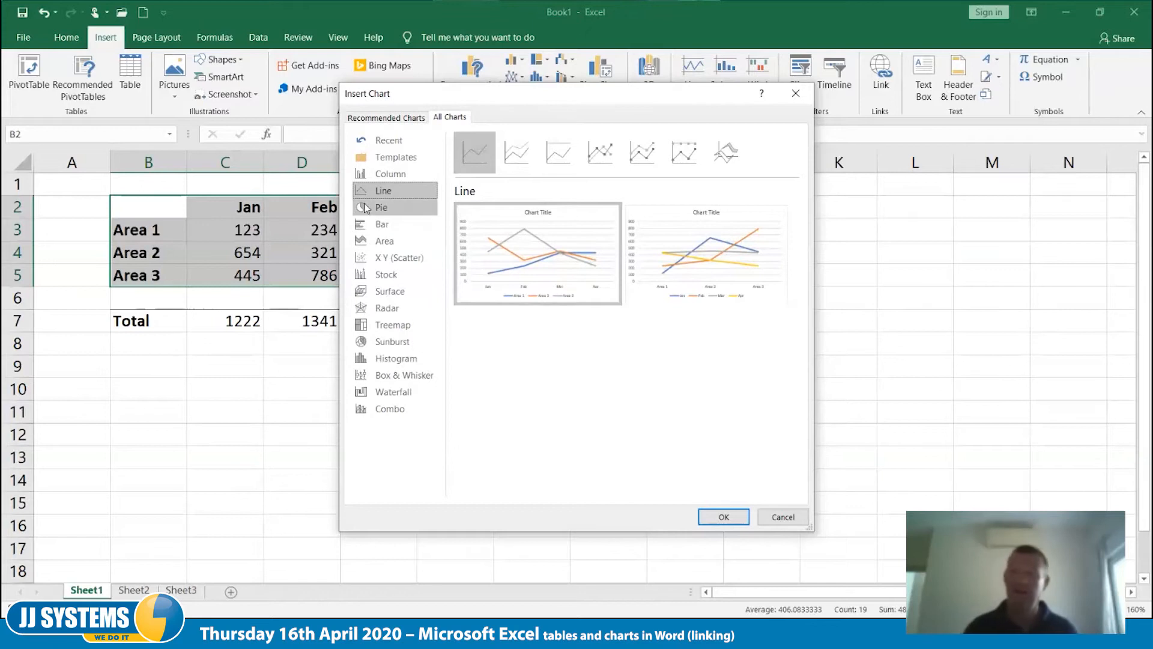
click(365, 207)
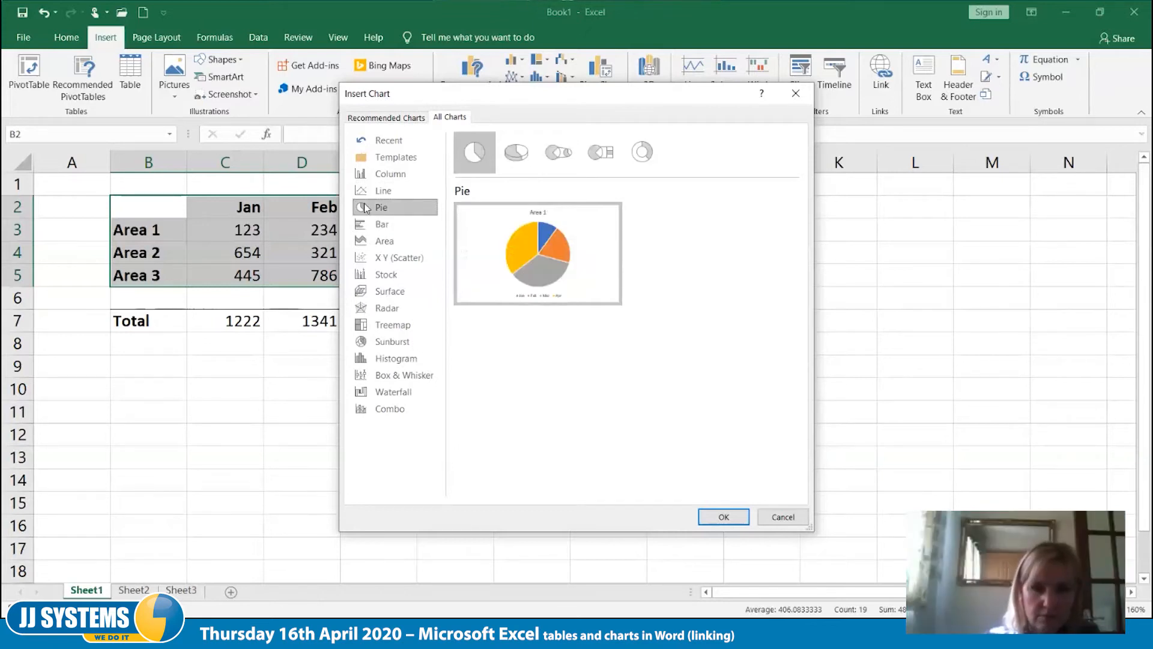
click(528, 155)
click(565, 157)
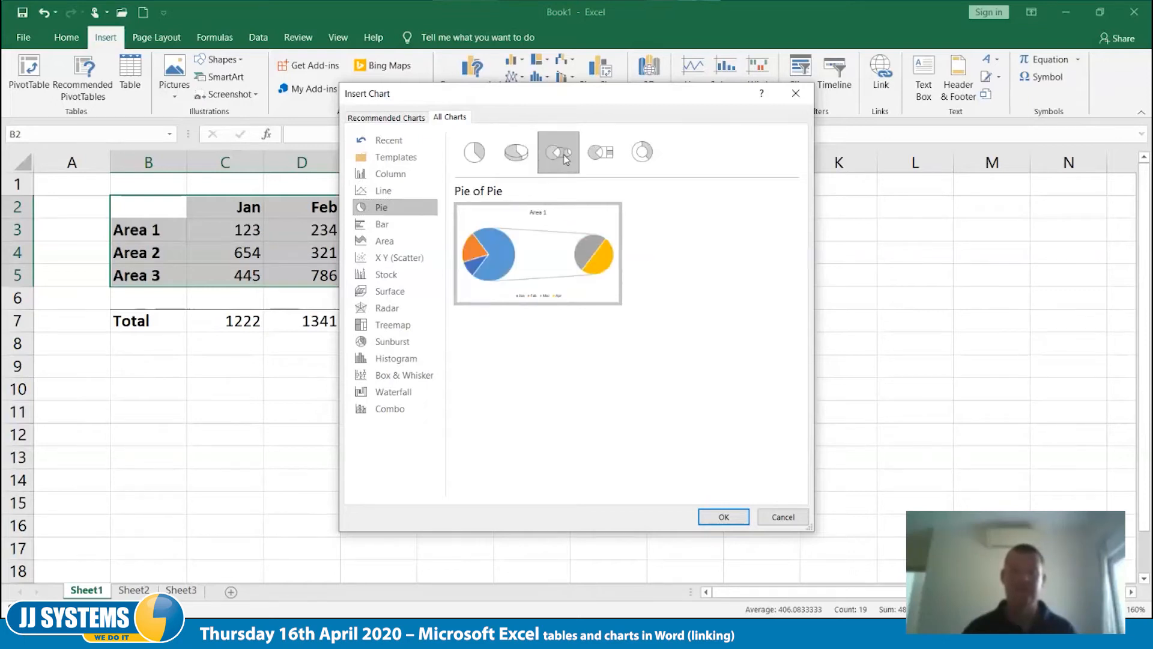
click(597, 160)
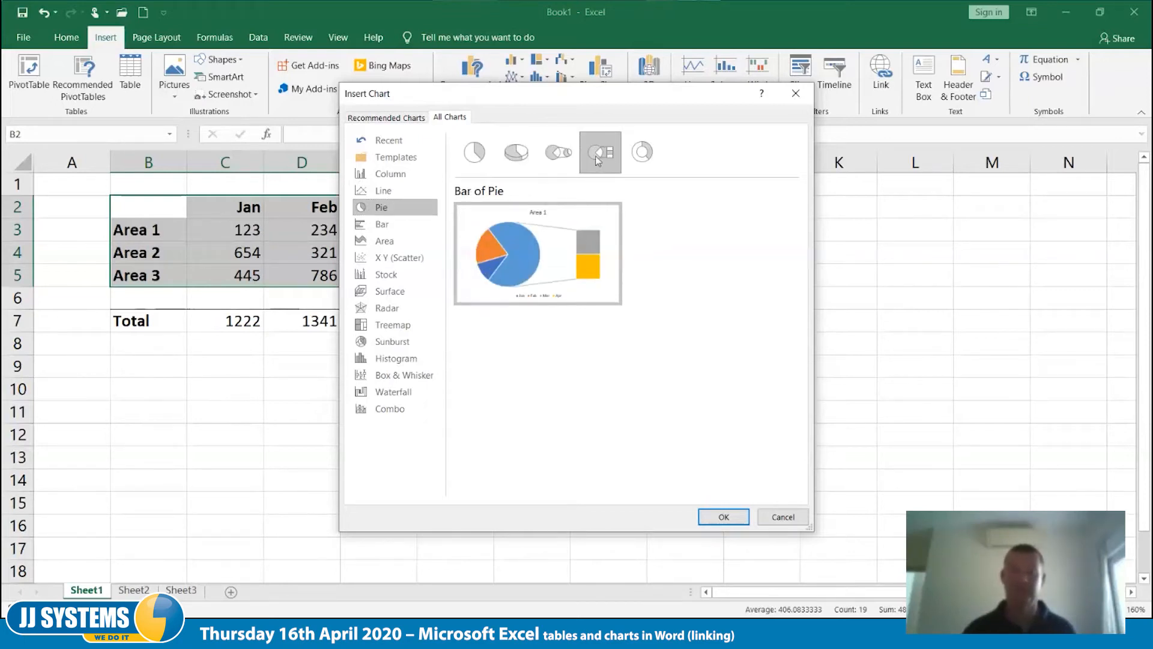
click(642, 157)
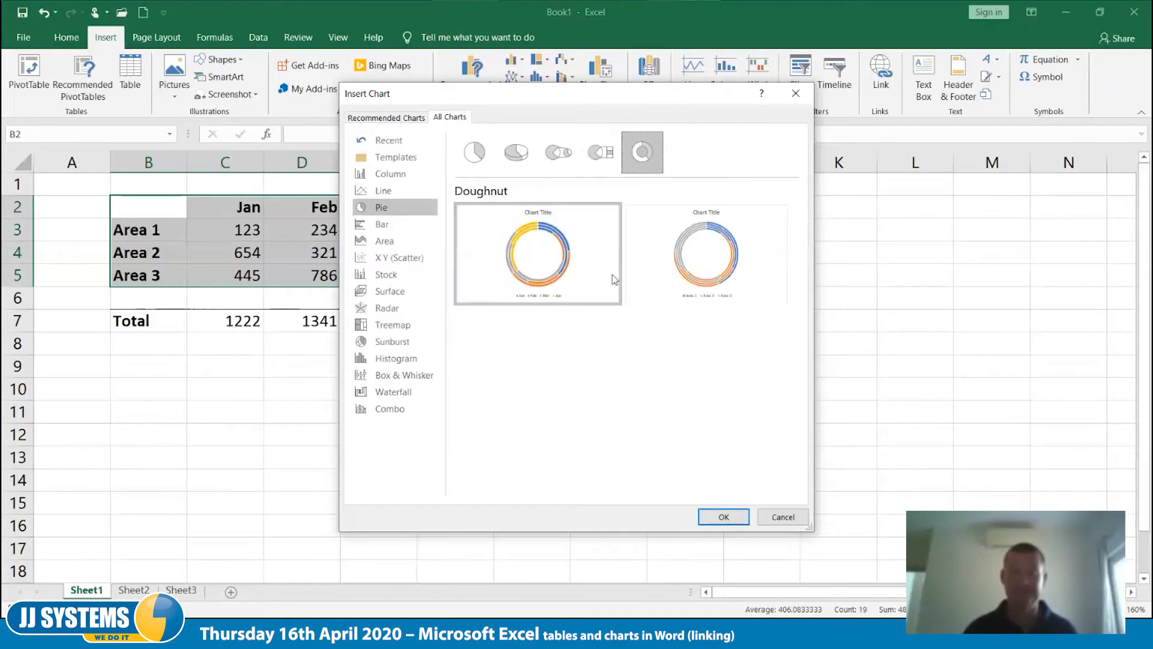
Preview the Stock, Surface and Radar chart types for the selected data
click(385, 277)
click(384, 293)
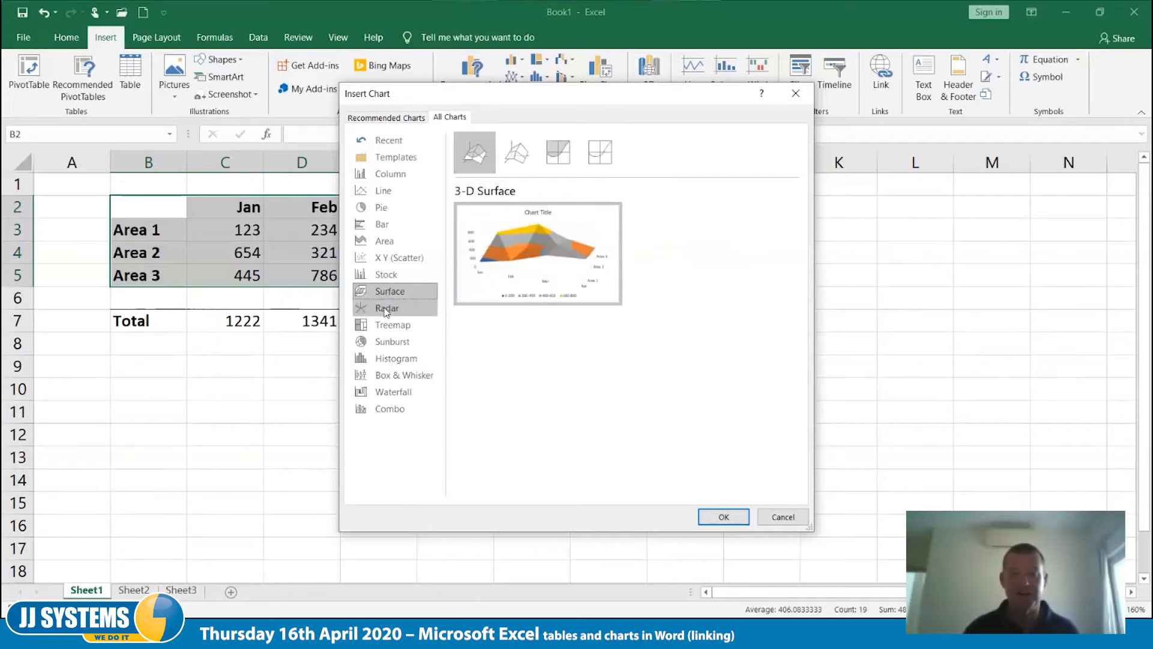
click(386, 308)
mouse_move(576, 265)
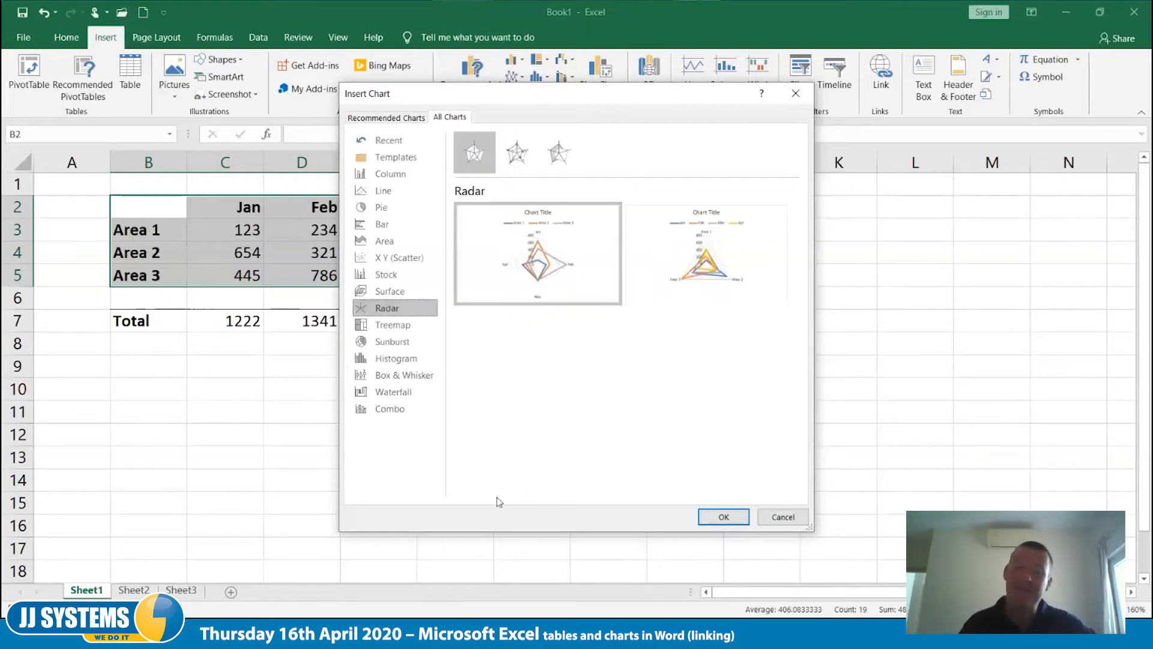
Insert a 3-D Column chart of the selected area figures, using the variant with the months along the horizontal axis
click(419, 174)
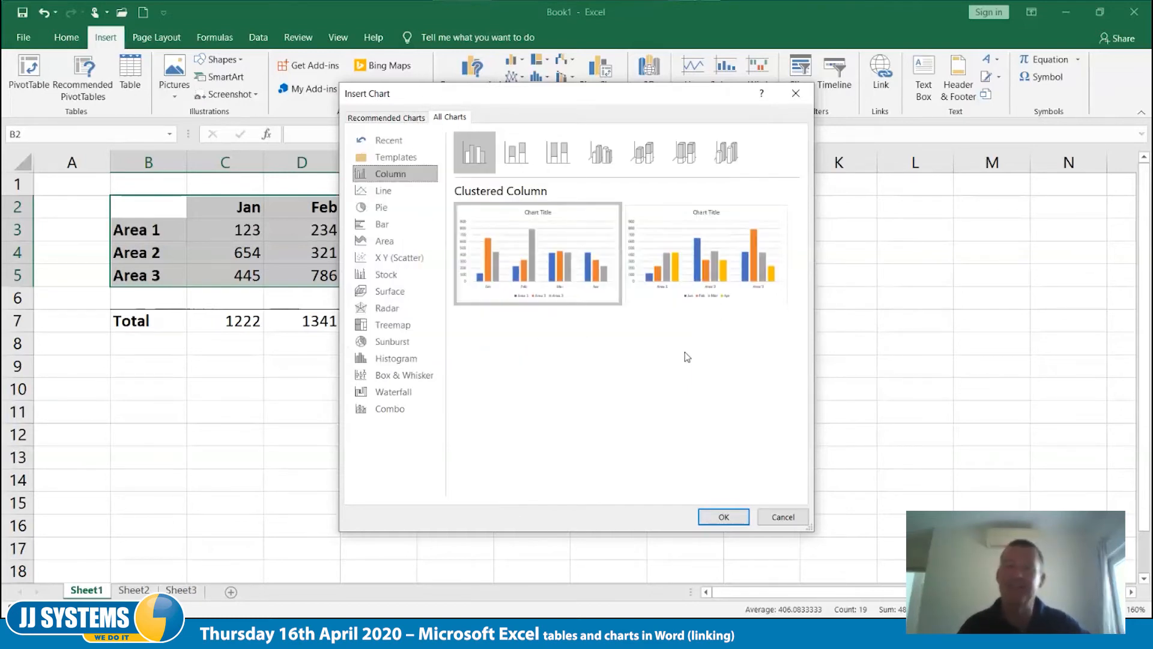
click(731, 155)
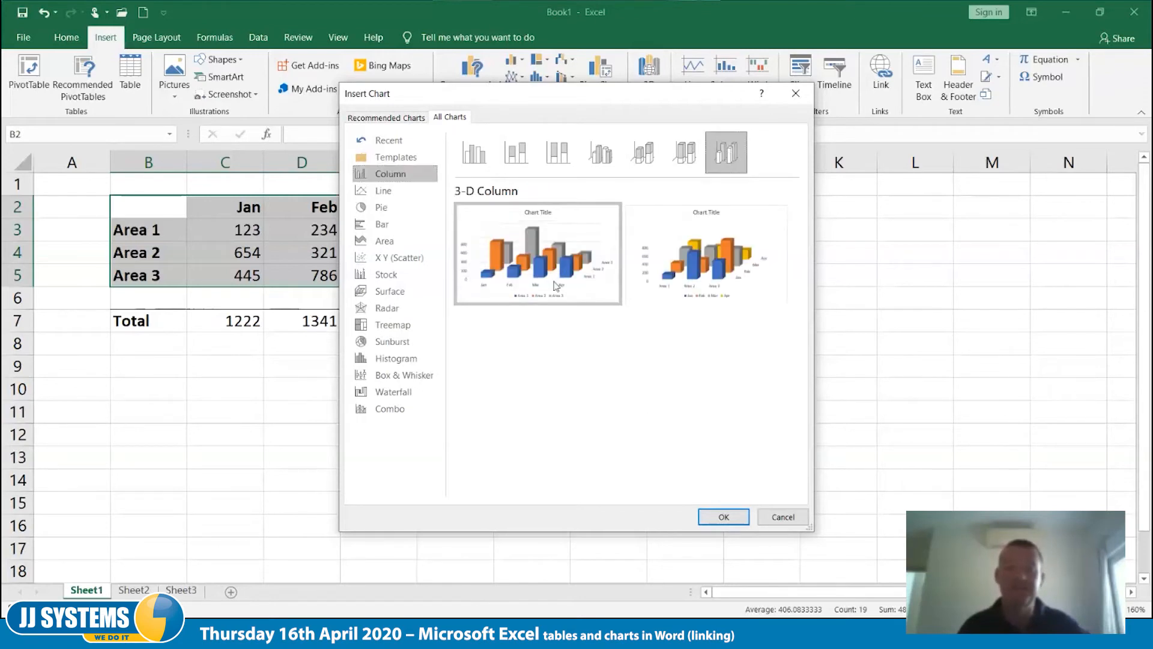
mouse_move(553, 286)
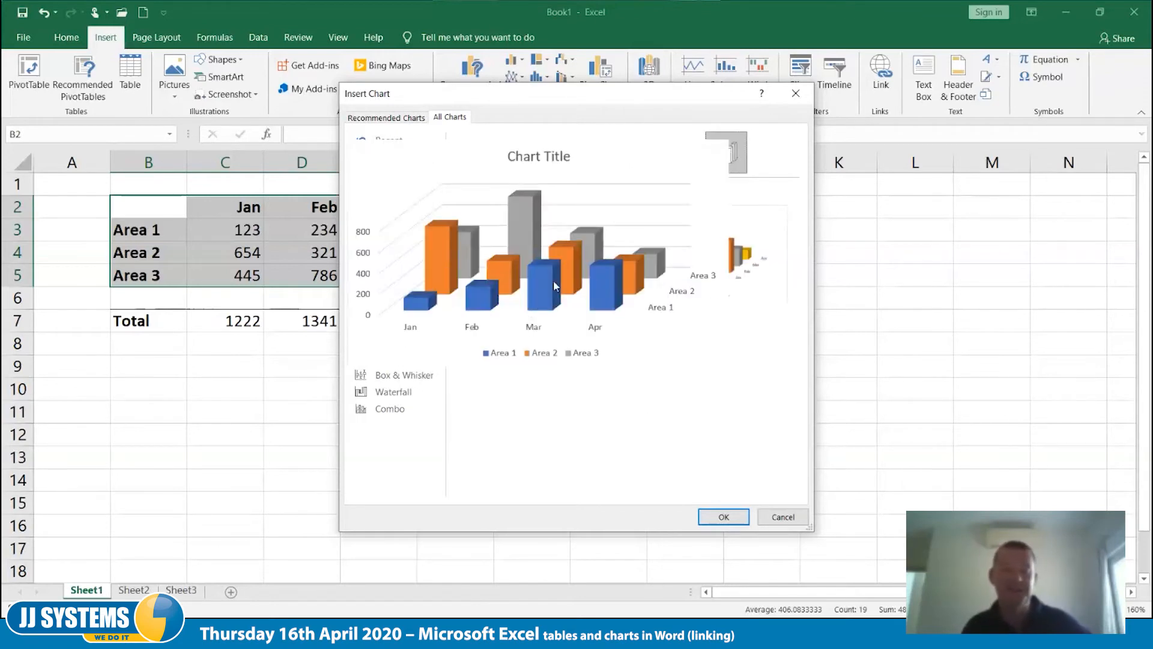
mouse_move(708, 275)
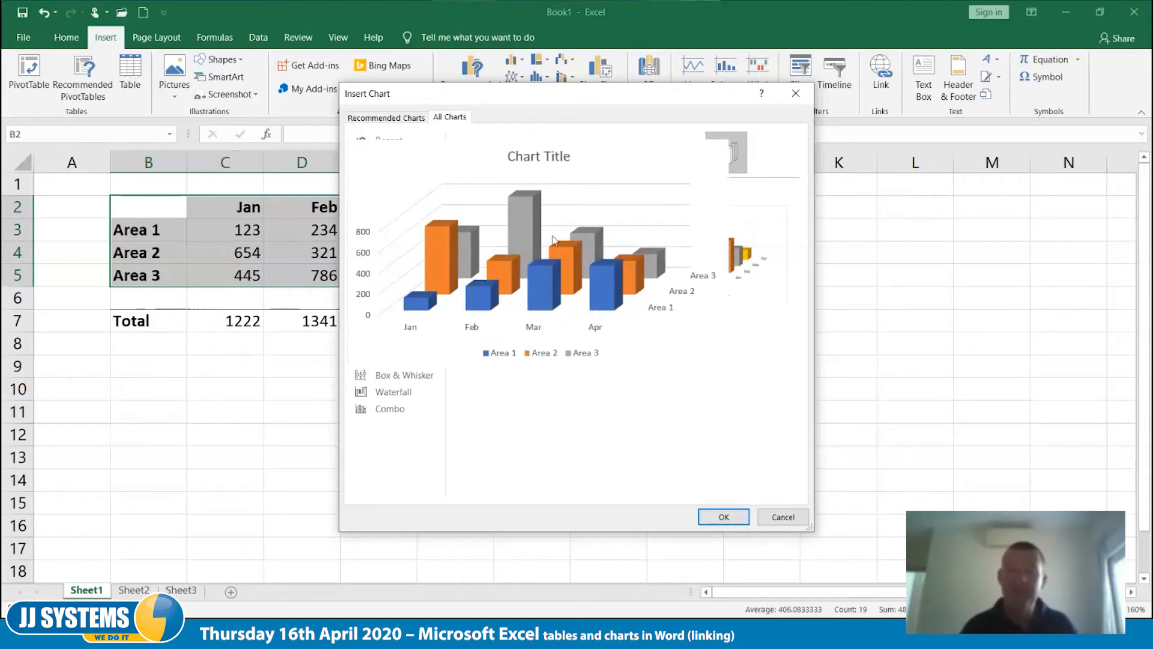
click(719, 516)
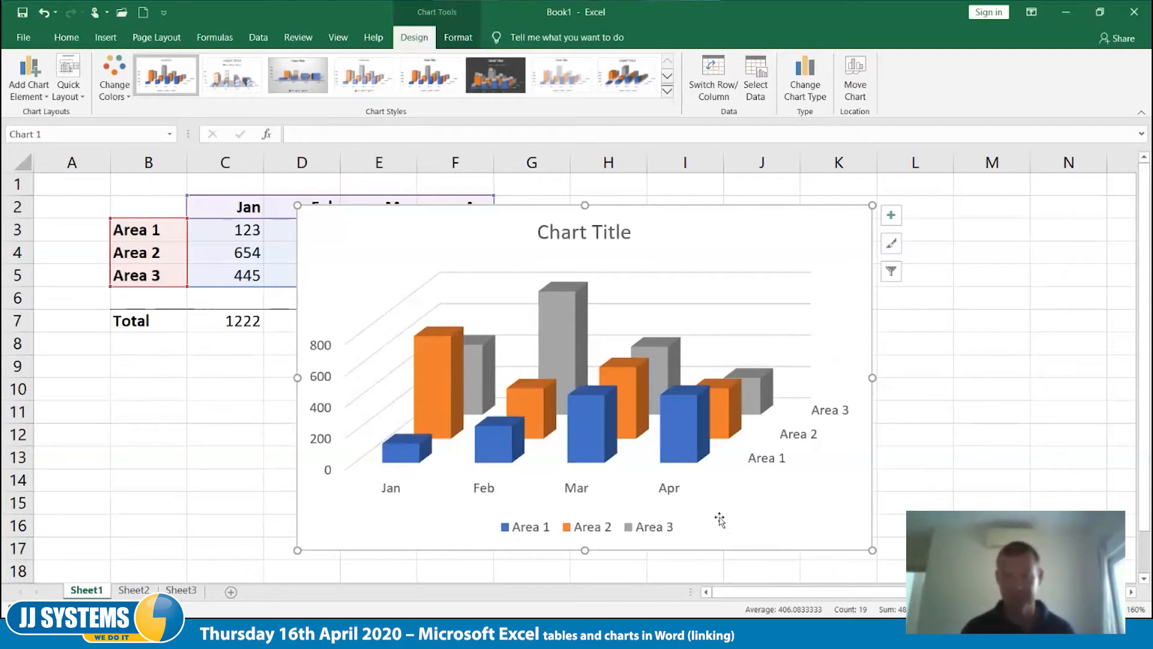
Move the 3-D column chart to a new sheet named Chart1, check Sheet1 and return to the chart sheet
click(855, 90)
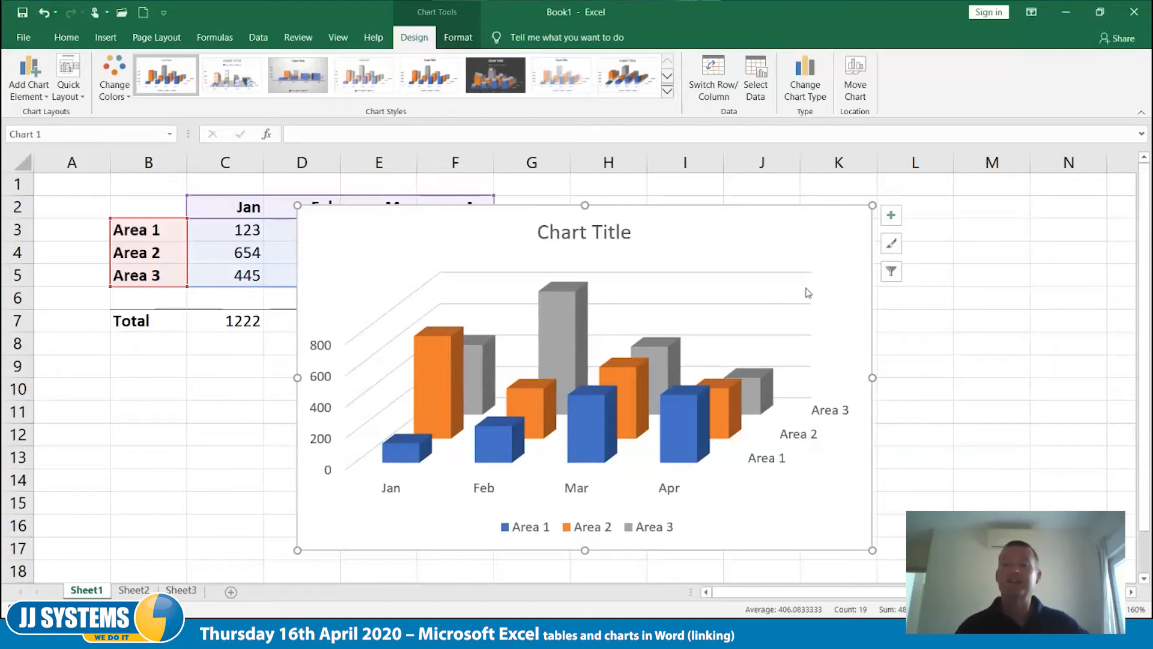
click(860, 84)
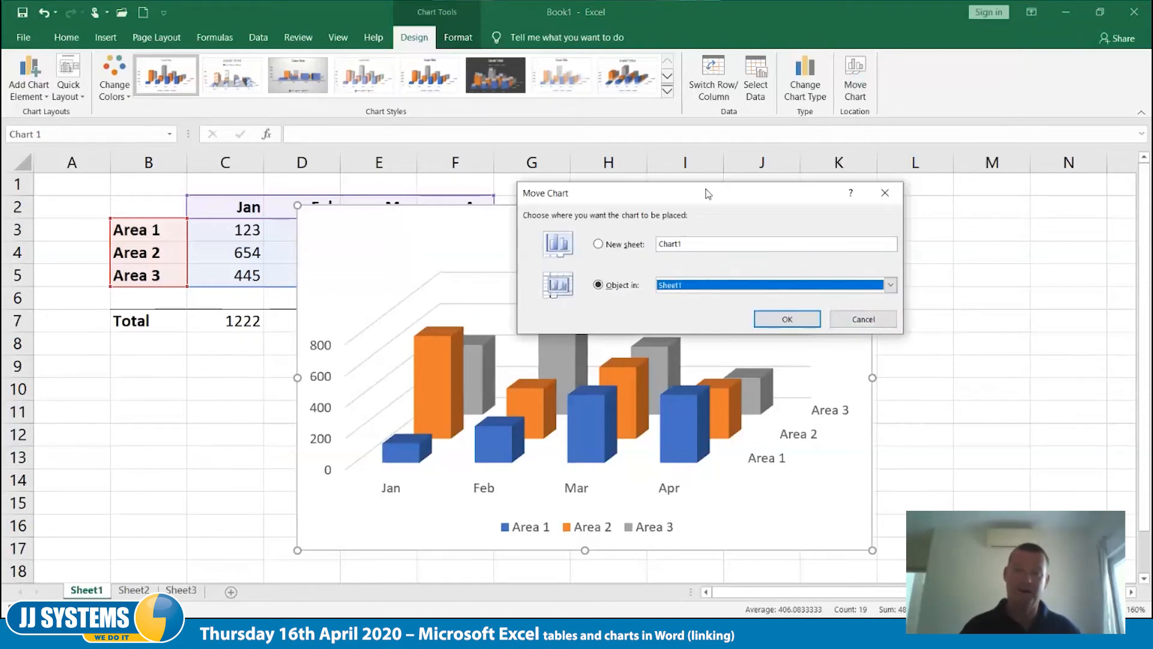
drag(647, 193, 588, 235)
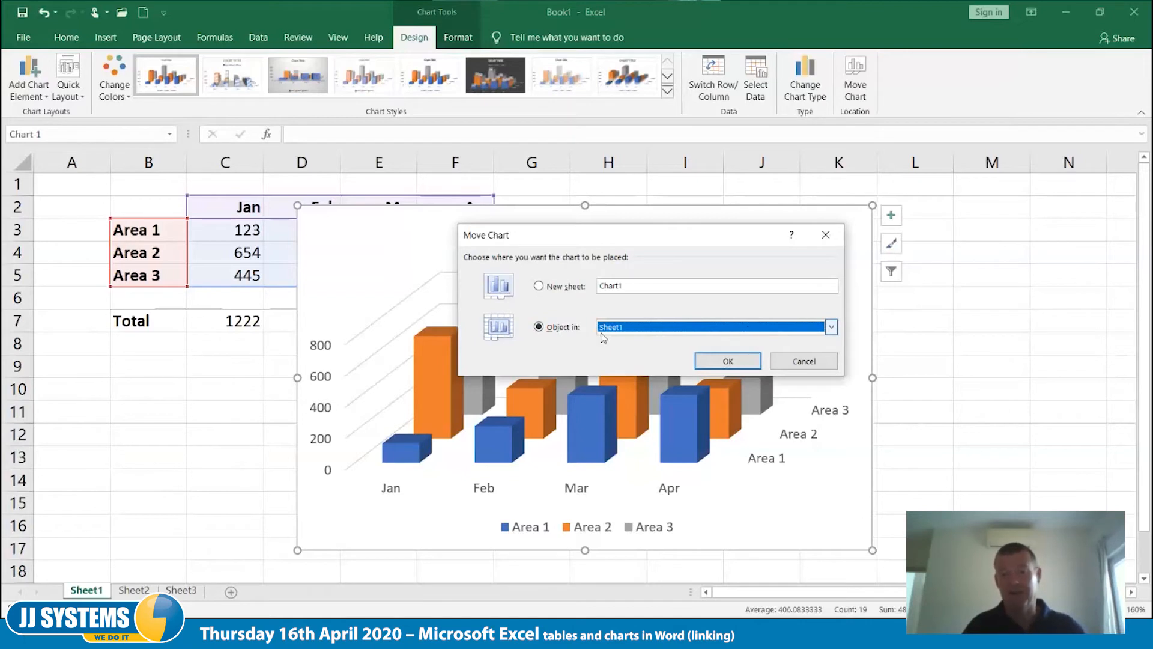
click(540, 287)
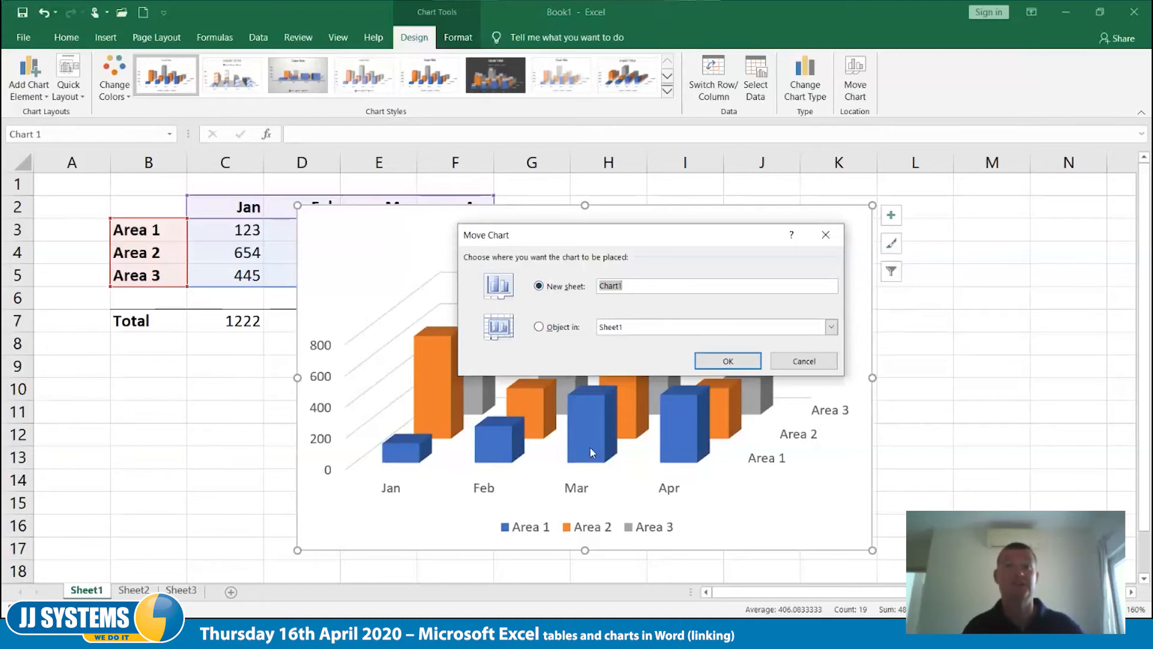
click(734, 364)
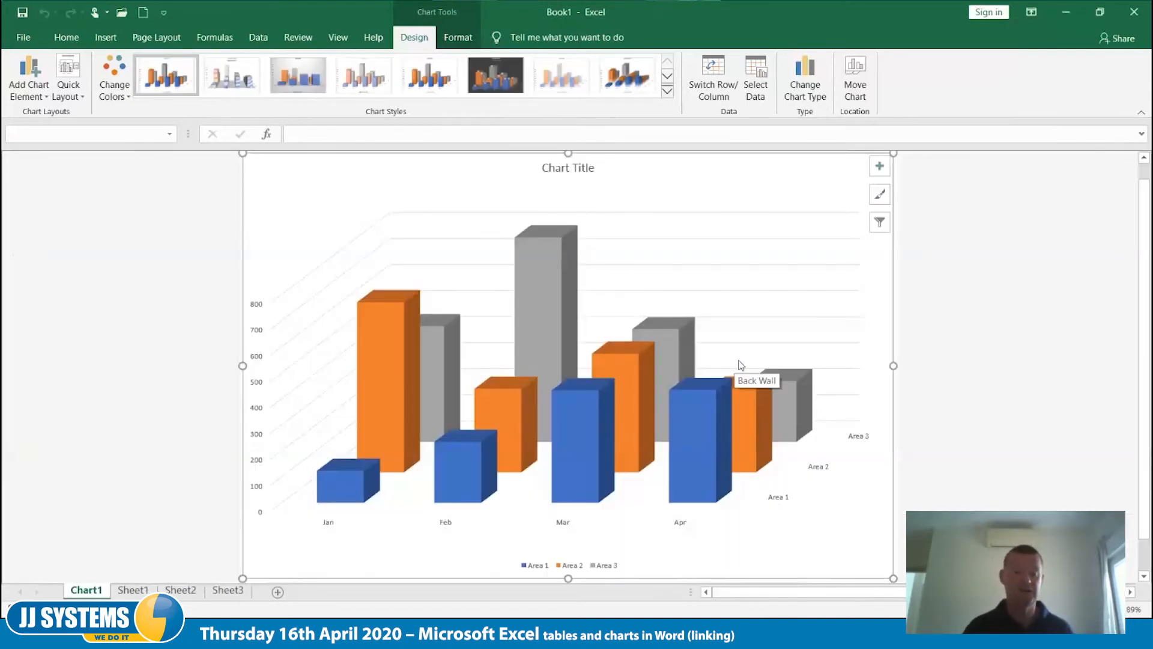
click(133, 590)
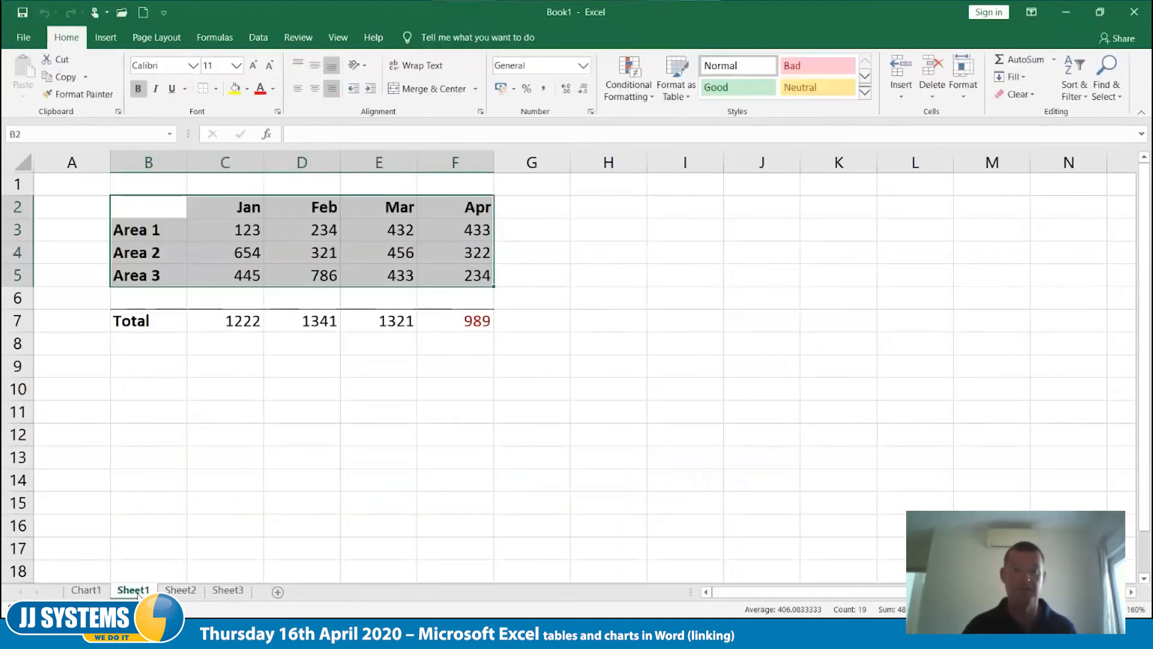
click(85, 589)
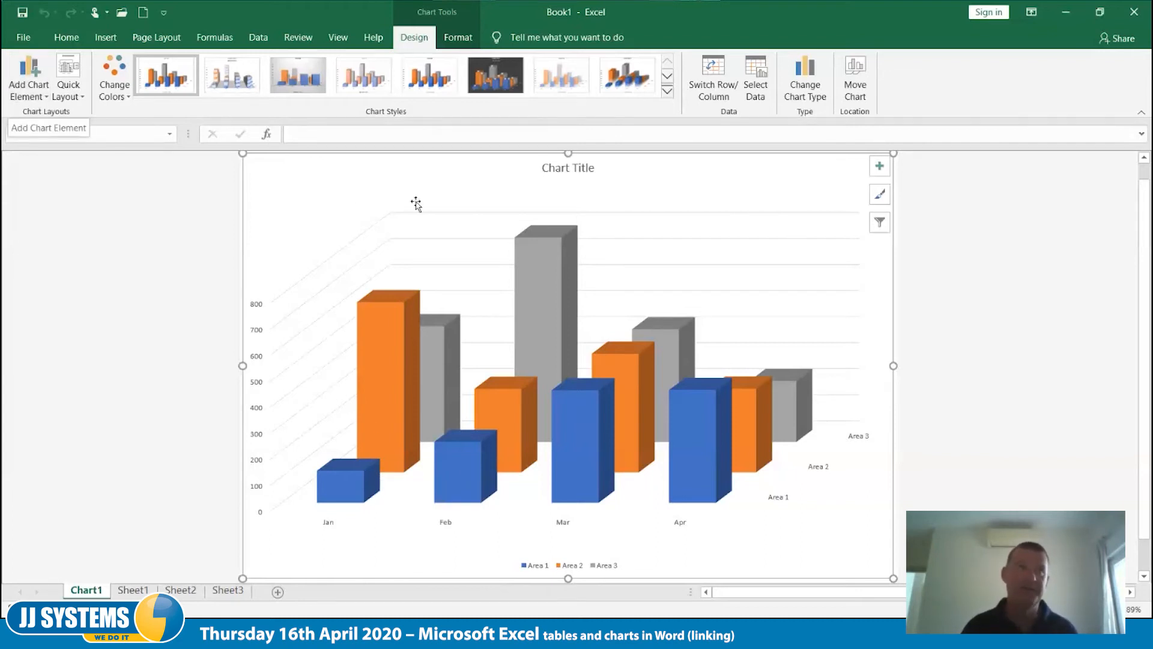
Shorten the chart title to "Chart", removing the word "Title" and the extra line break
click(562, 170)
click(570, 169)
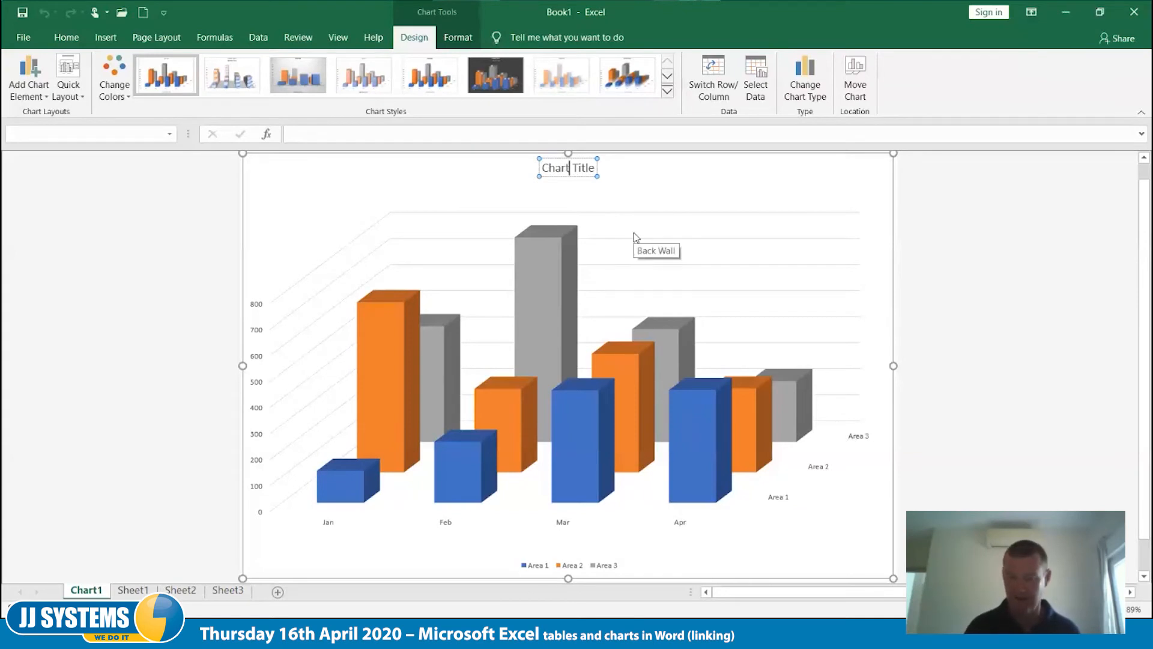
key(Delete)
key(Delete)
key(Delete)
key(Delete)
key(Delete)
key(Delete)
key(Return)
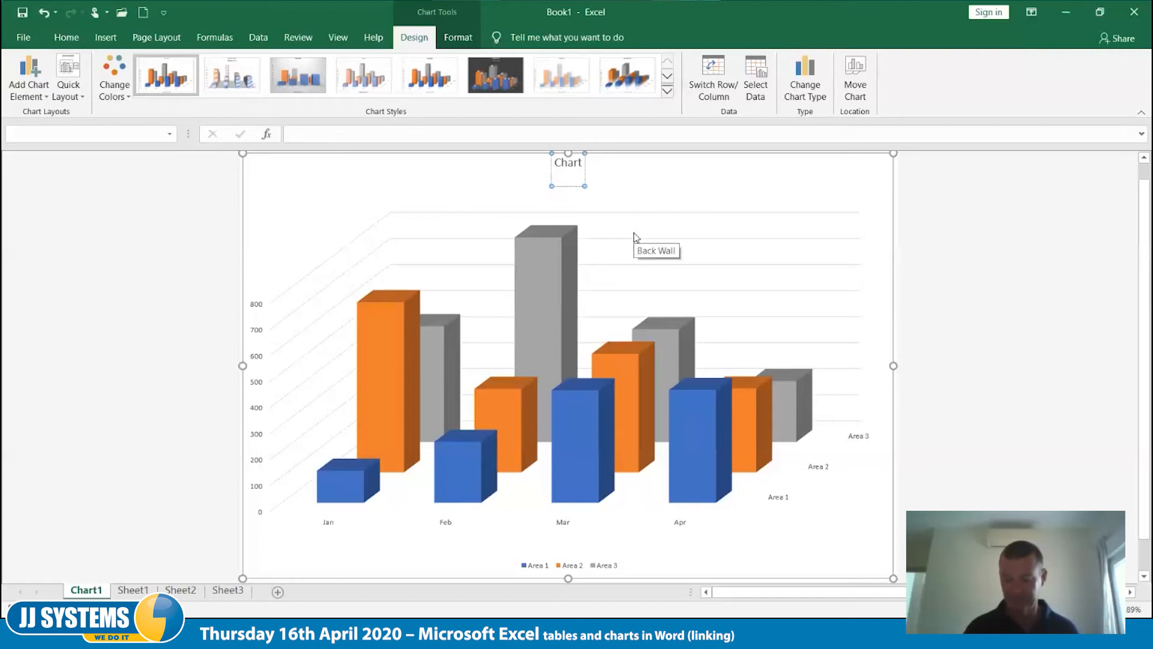
key(BackSpace)
click(625, 182)
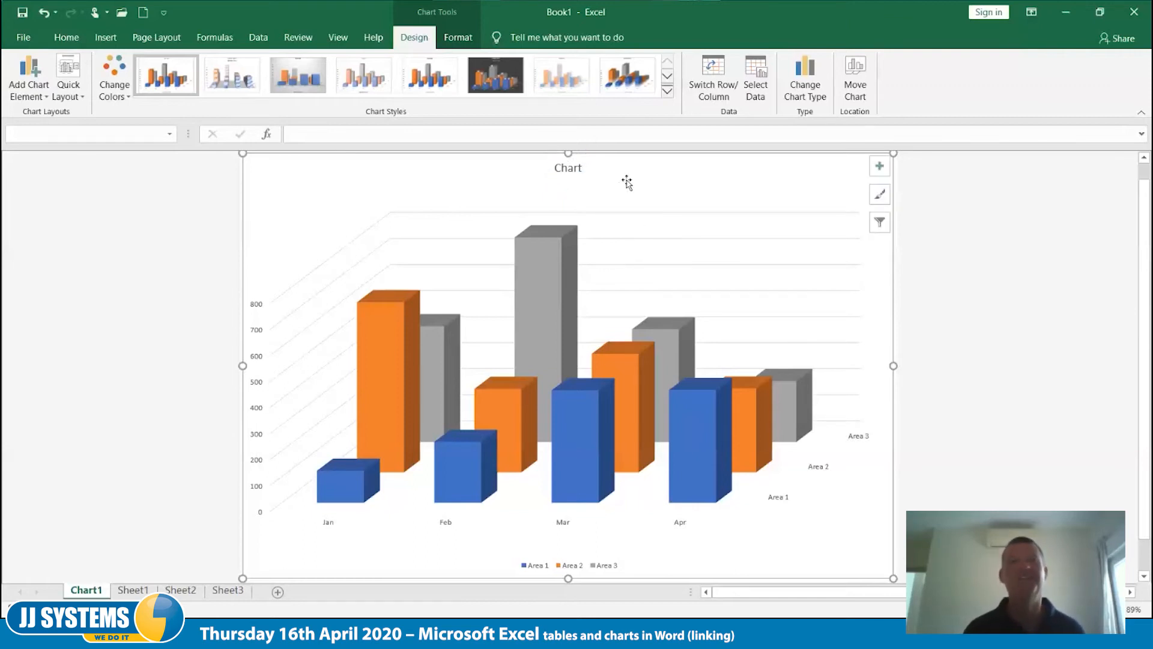
Replace the chart title with two lines reading "Sales" and "Something Else"
click(576, 168)
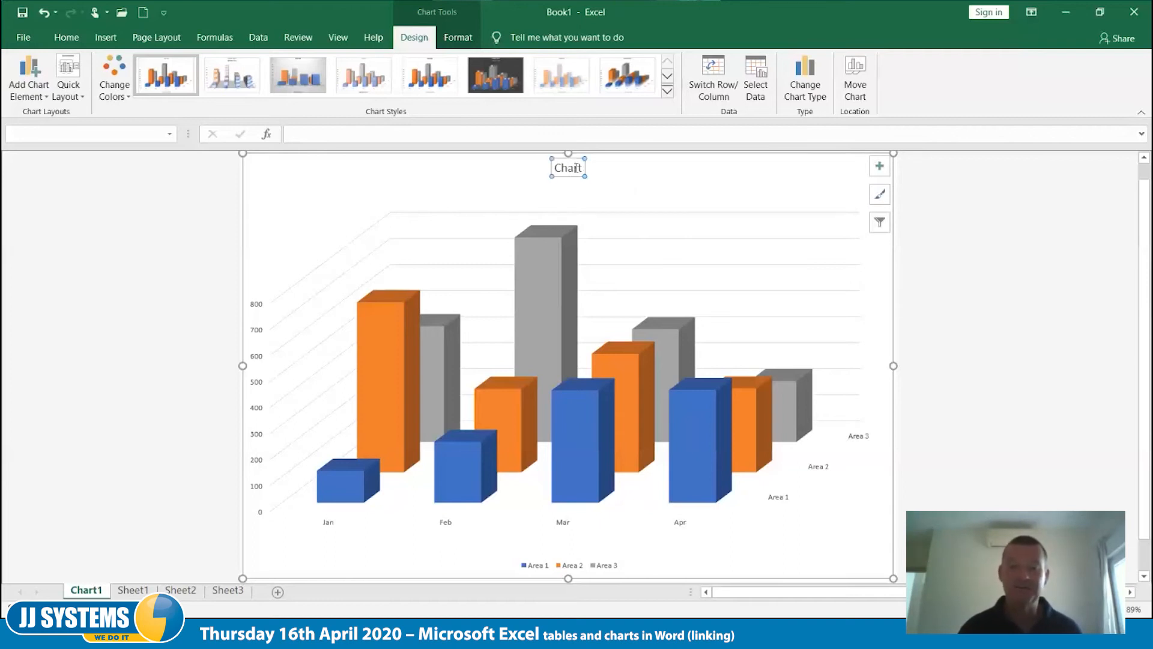
double_click(576, 168)
click(546, 179)
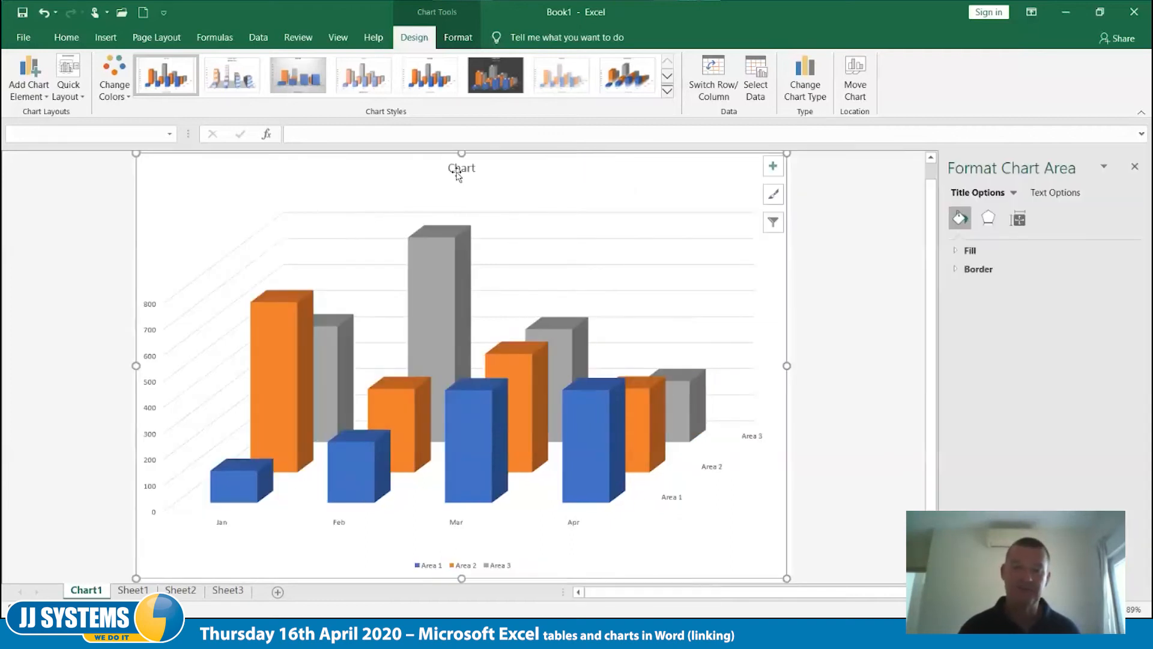
click(461, 171)
drag(447, 169, 498, 166)
text(Sales)
key(Return)
text(Something)
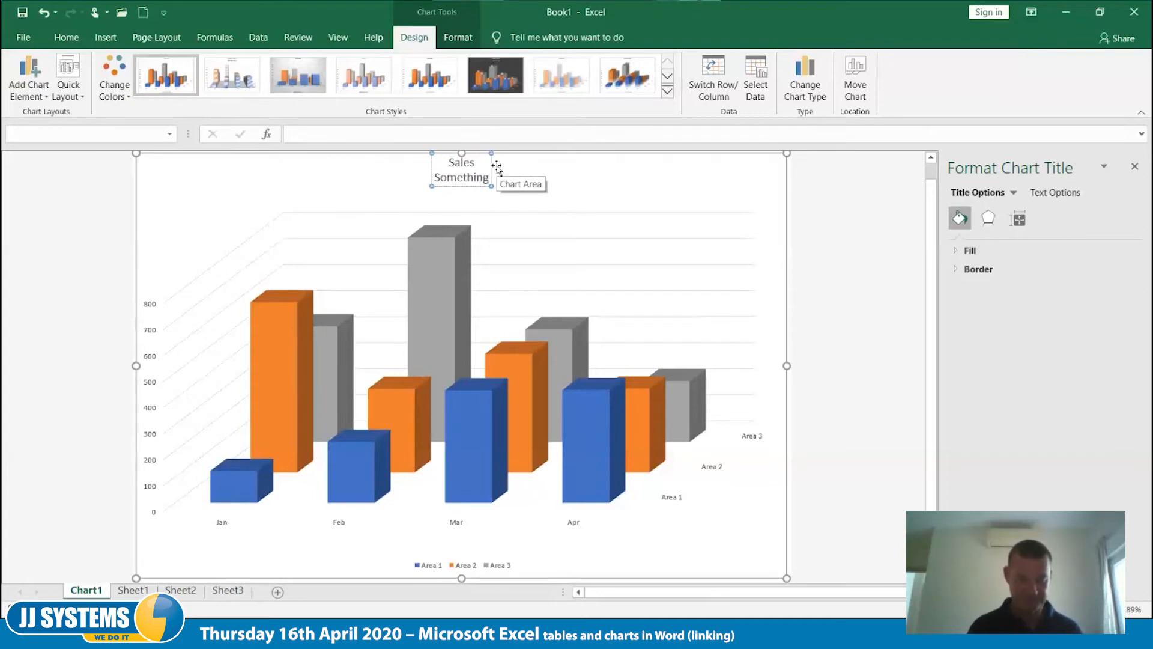
text( Else)
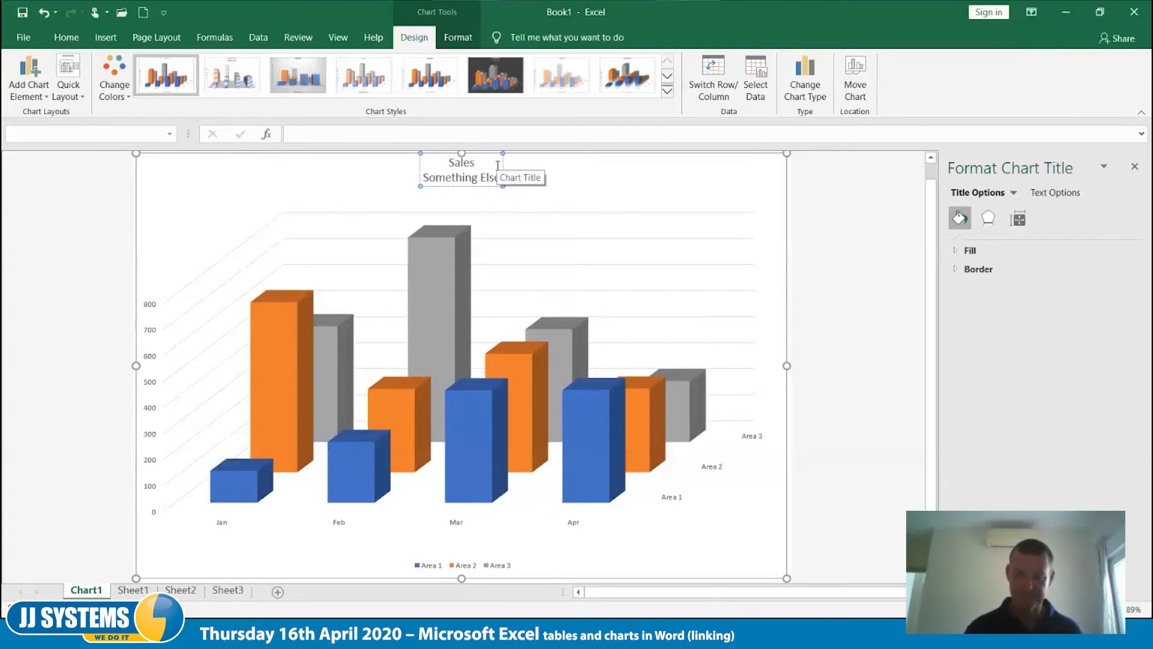
click(606, 175)
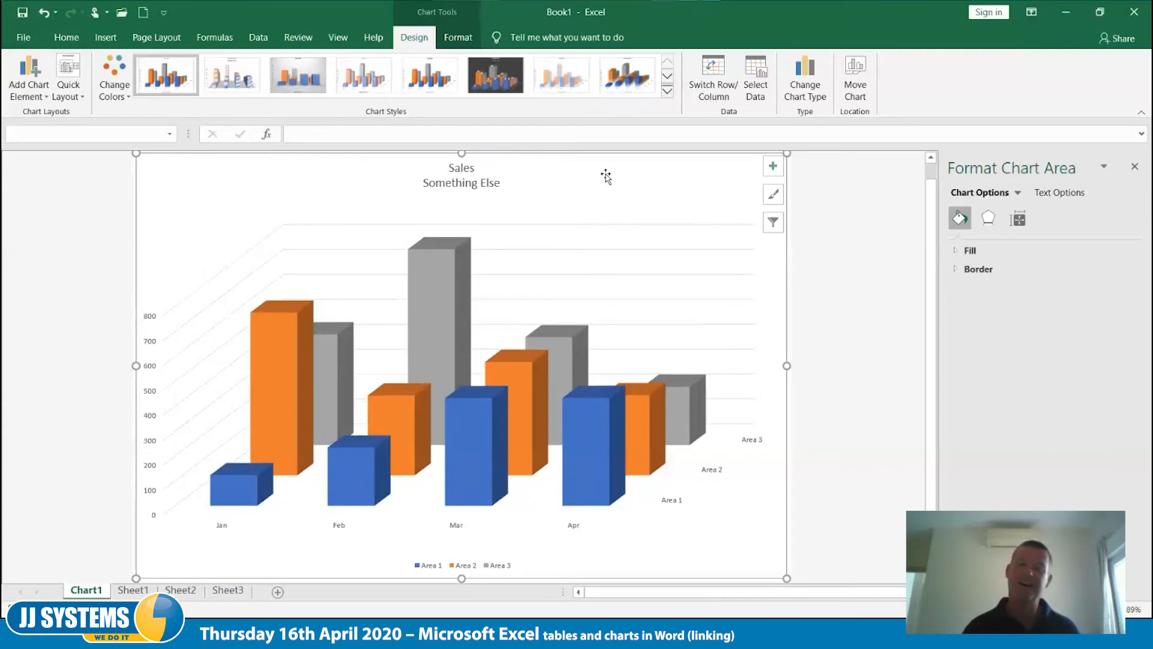
Delete the chart title and close the formatting pane
click(471, 183)
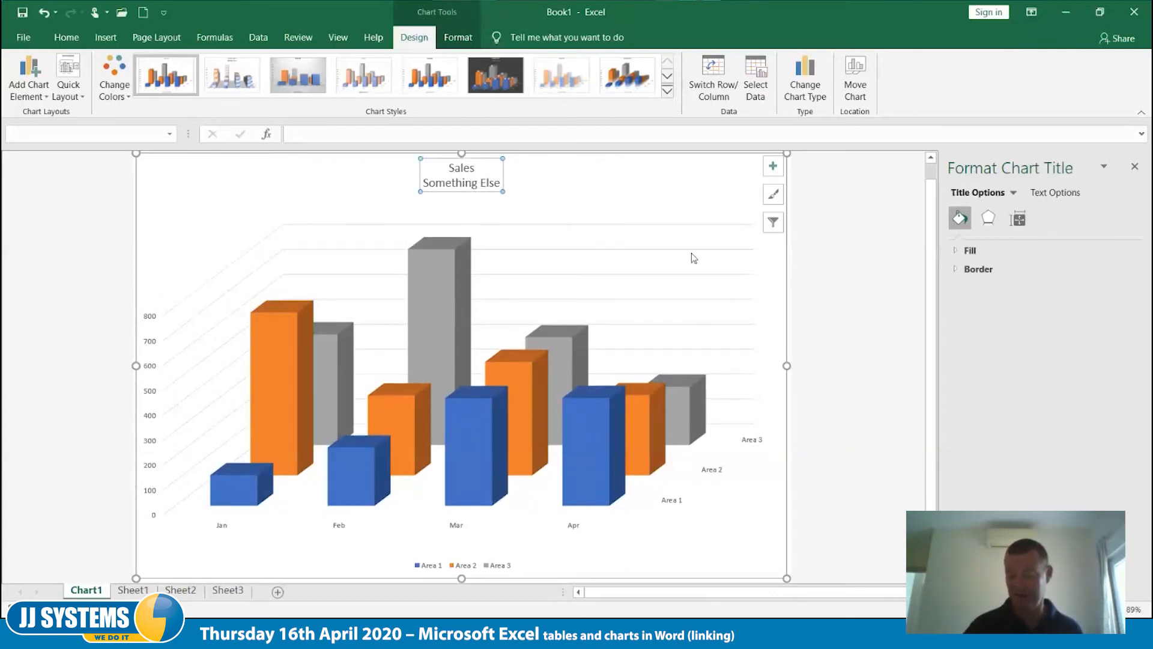
key(Delete)
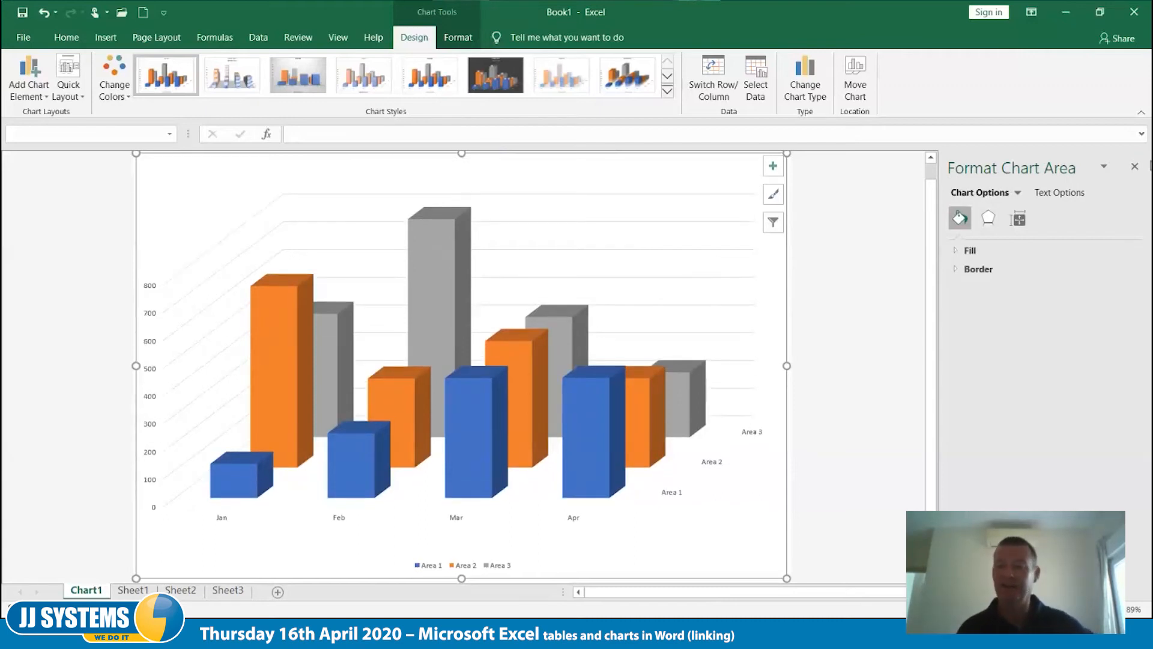
click(1134, 167)
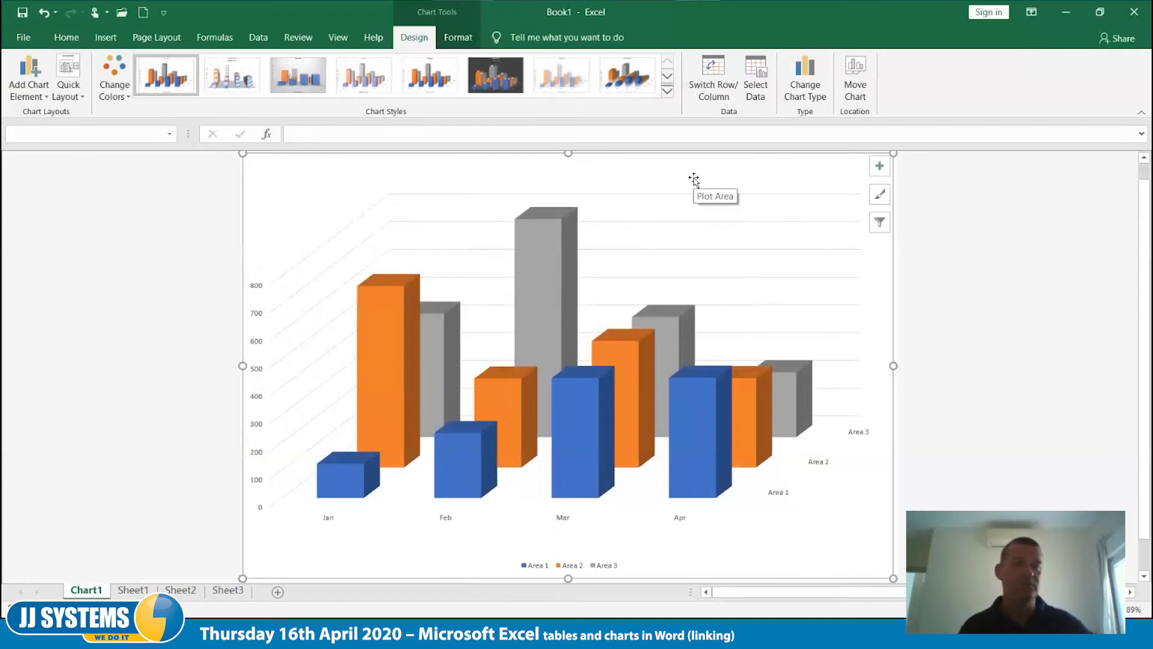
Look through the chart elements that can be added, including Chart Title, Axes, Axis Titles, Data Labels, Gridlines and Legend options
click(32, 81)
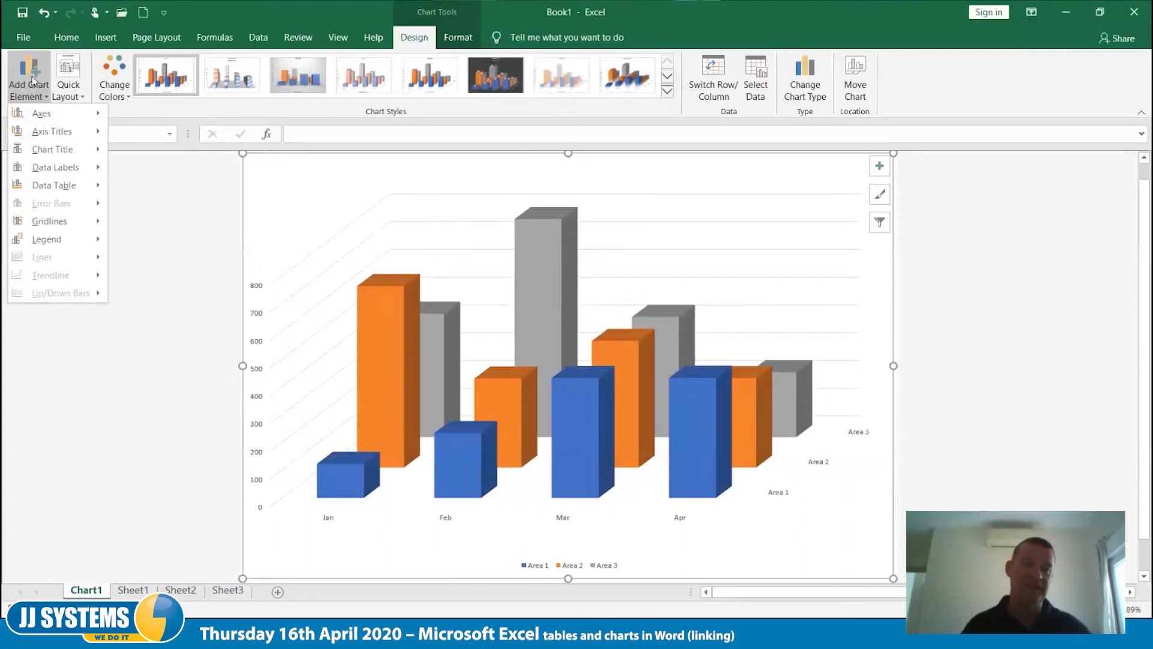
mouse_move(72, 152)
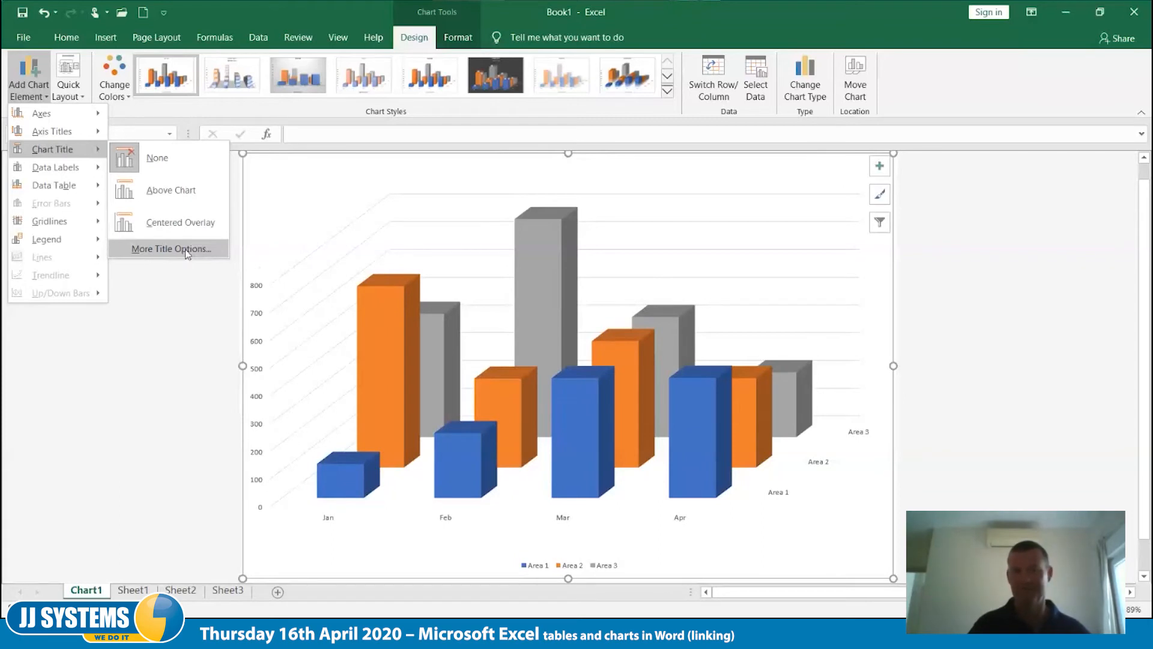
mouse_move(34, 101)
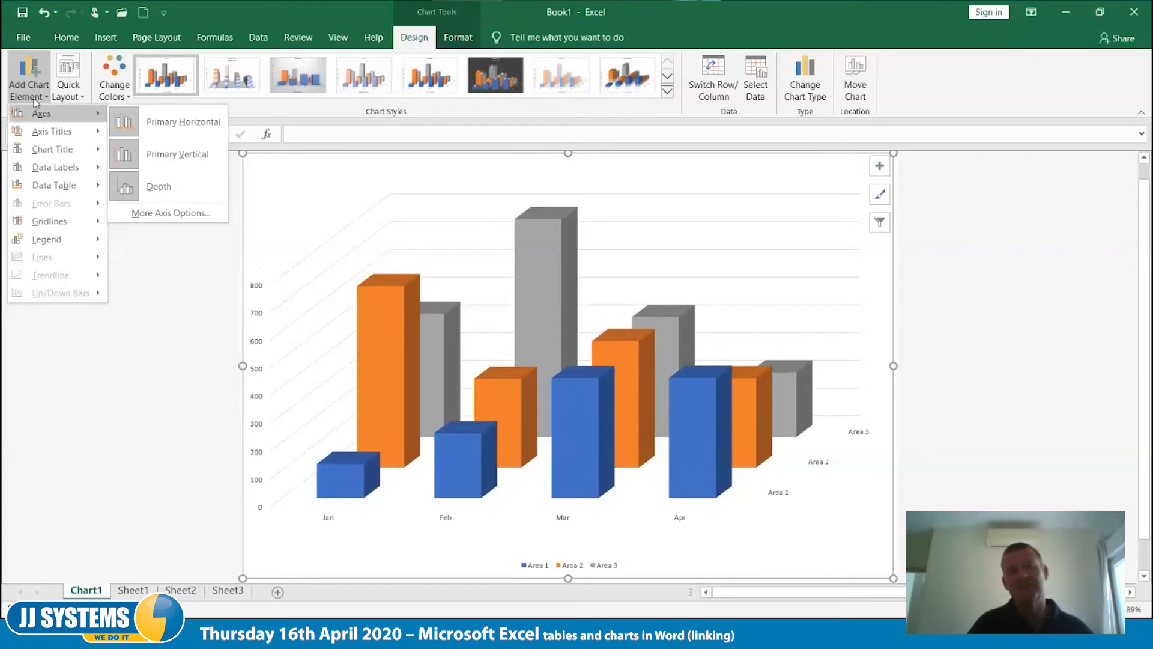
mouse_move(36, 134)
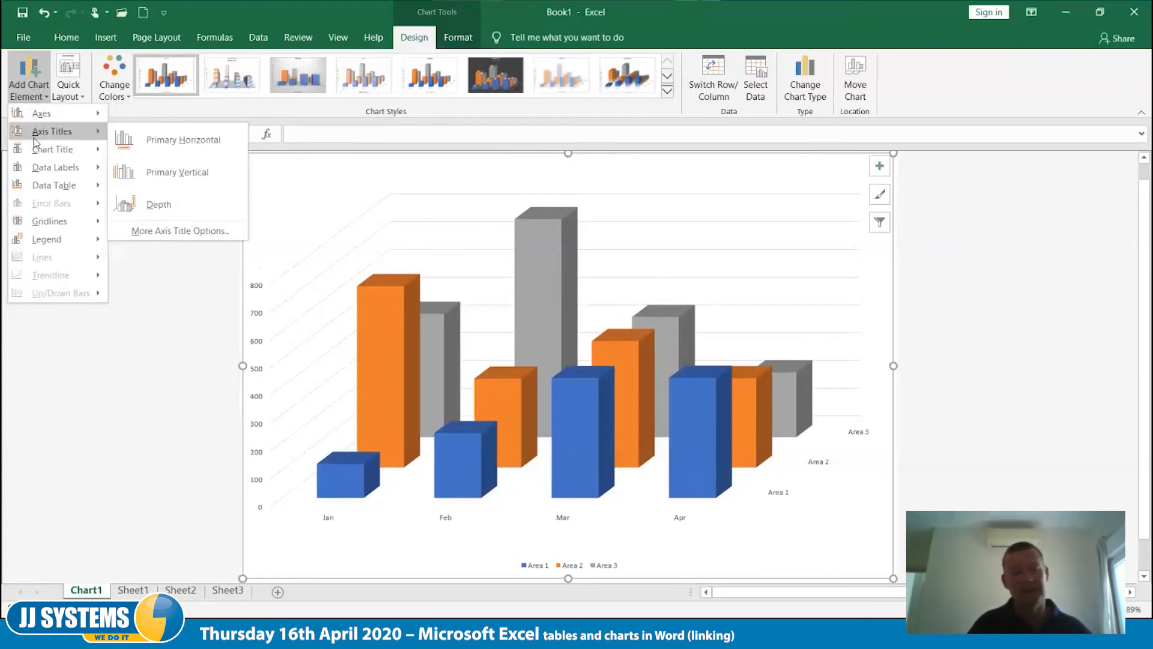
mouse_move(32, 168)
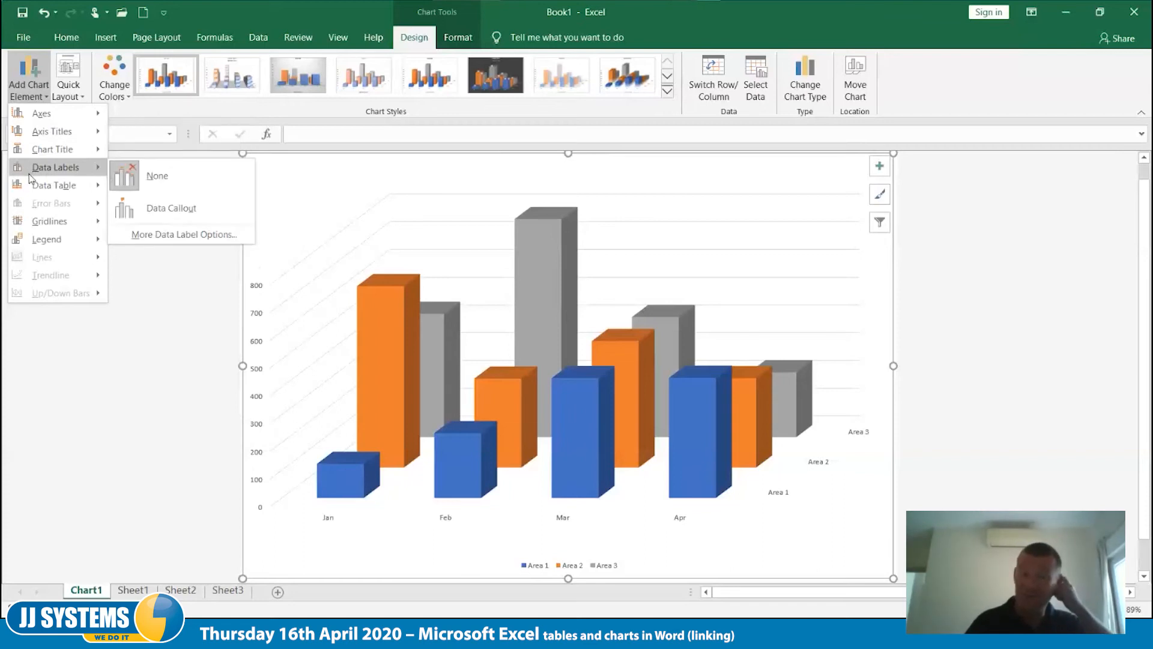
mouse_move(44, 223)
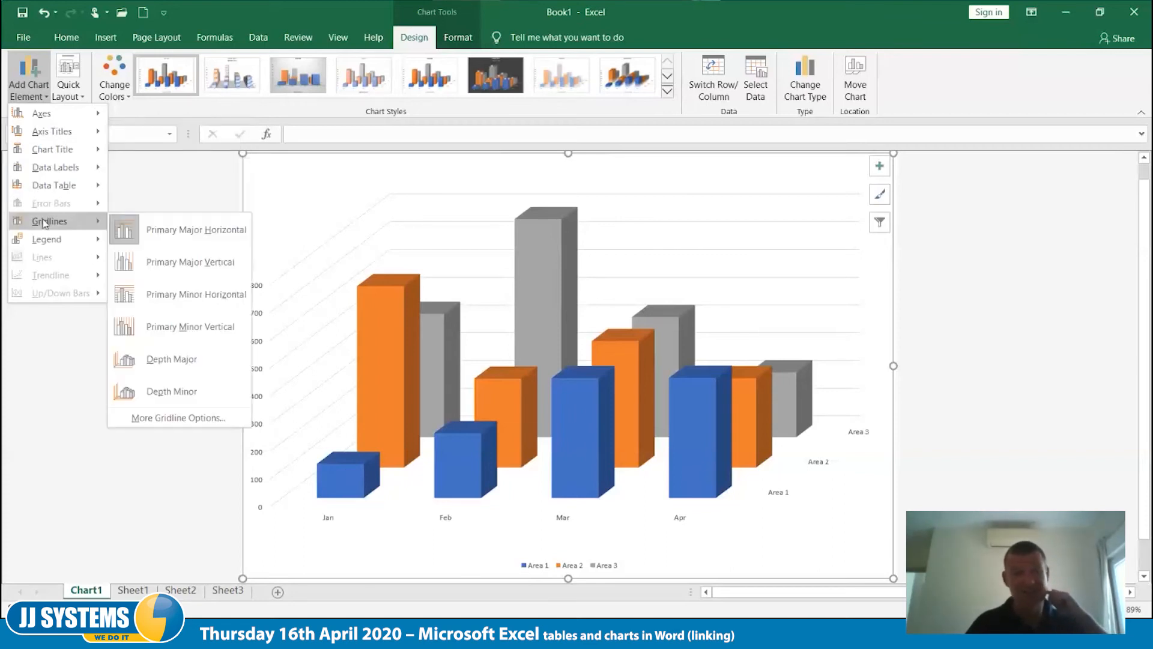
mouse_move(45, 243)
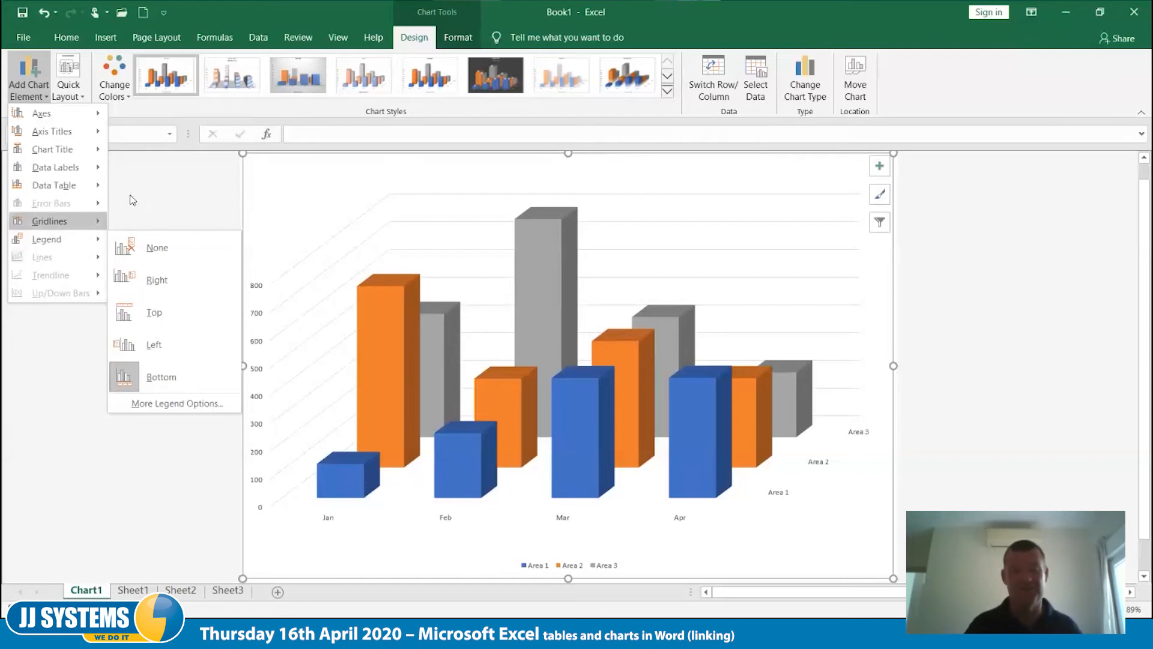
click(170, 180)
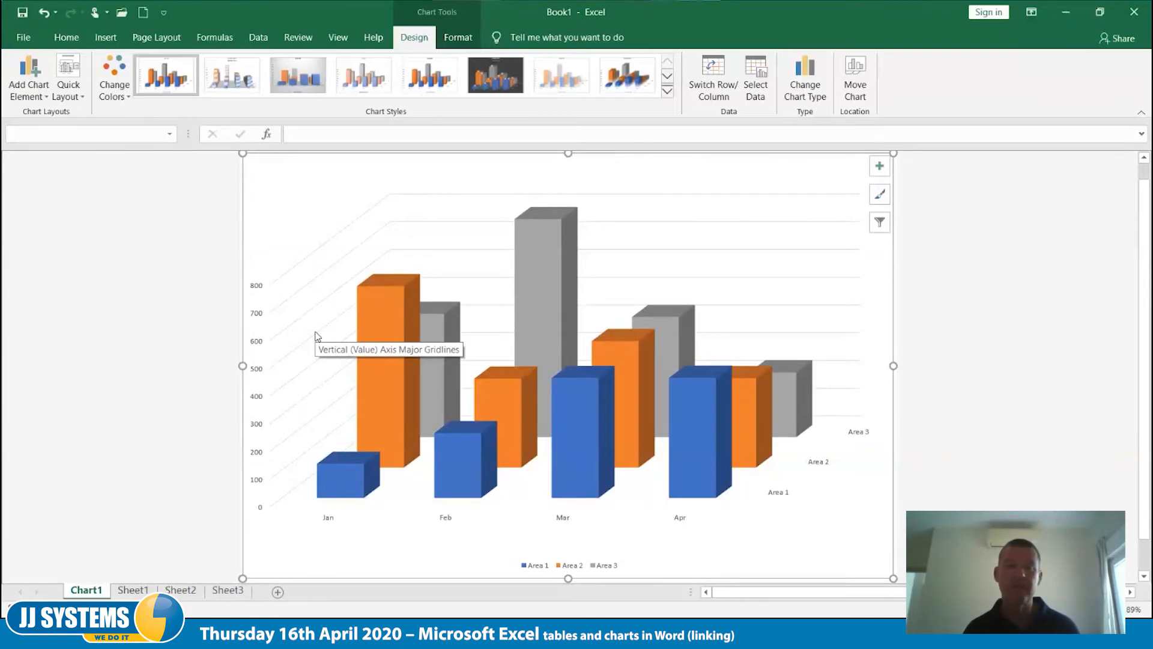
Preview the quick layouts, colour palettes and chart styles available for the chart without applying any
click(68, 93)
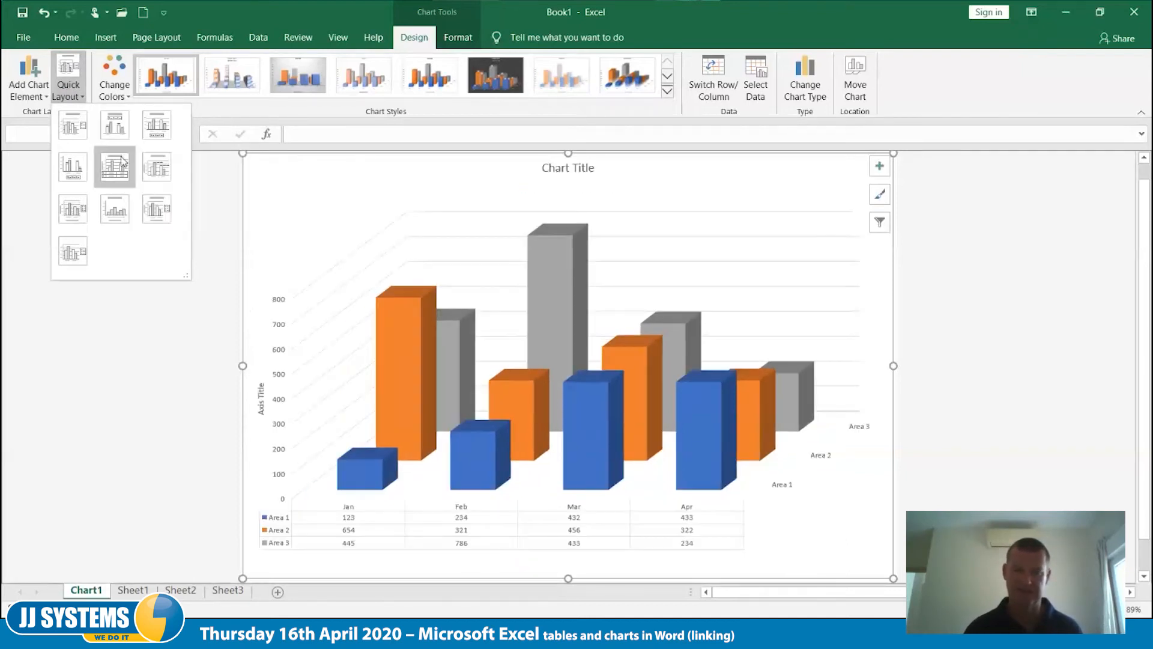
click(122, 338)
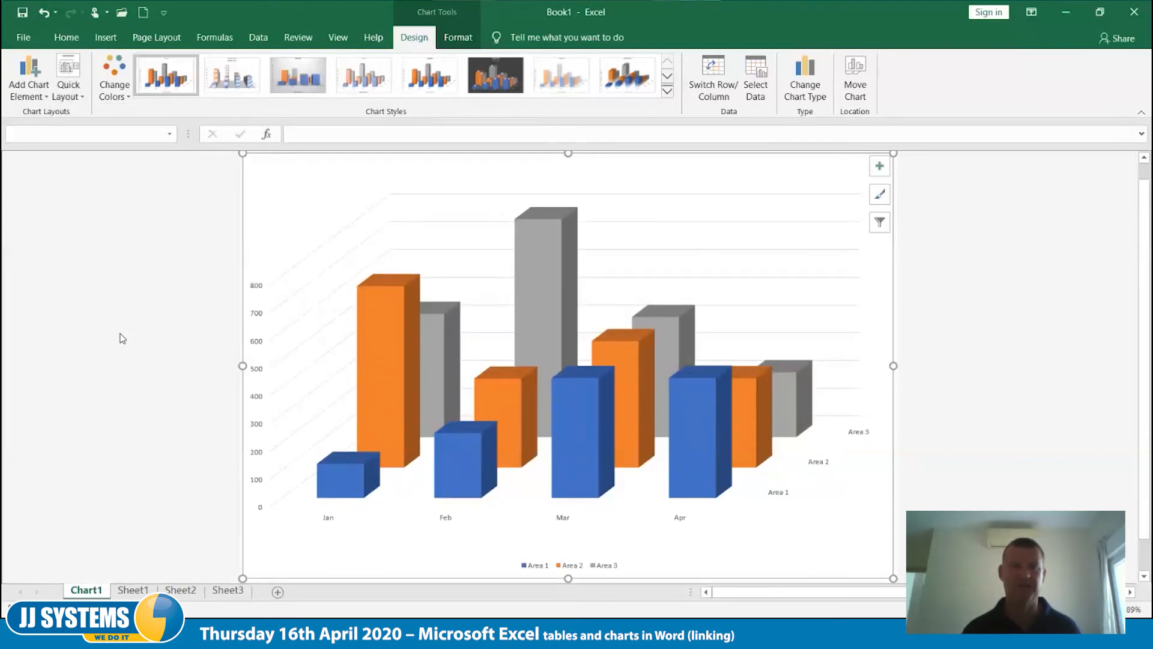
click(117, 99)
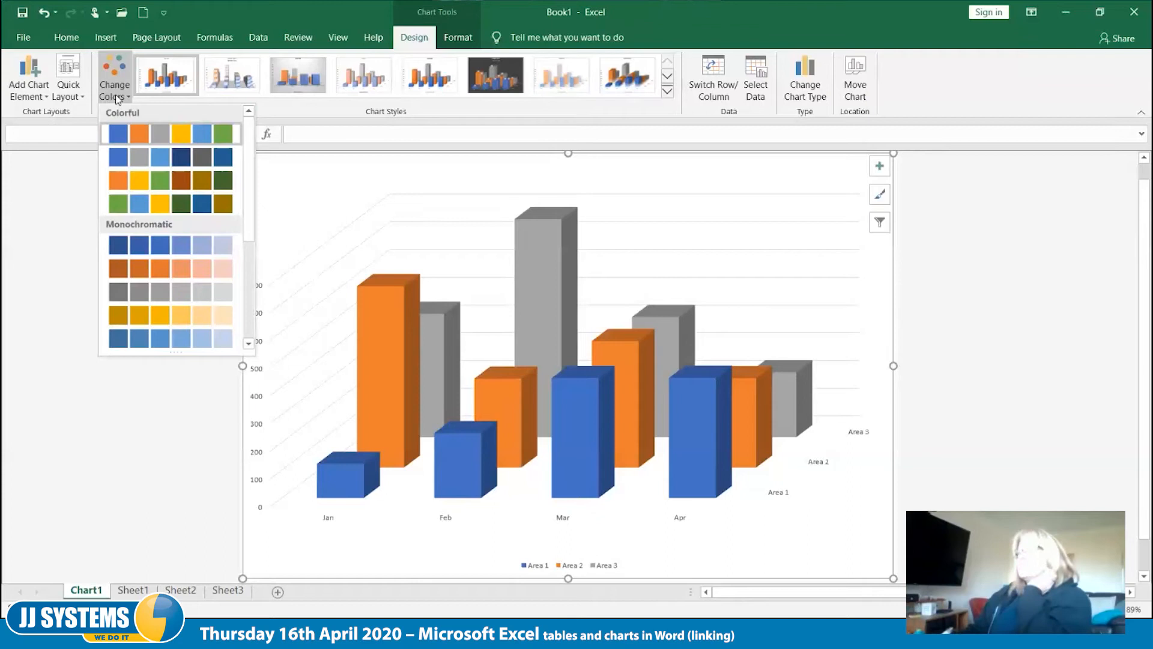
scroll(168, 300, down, 3)
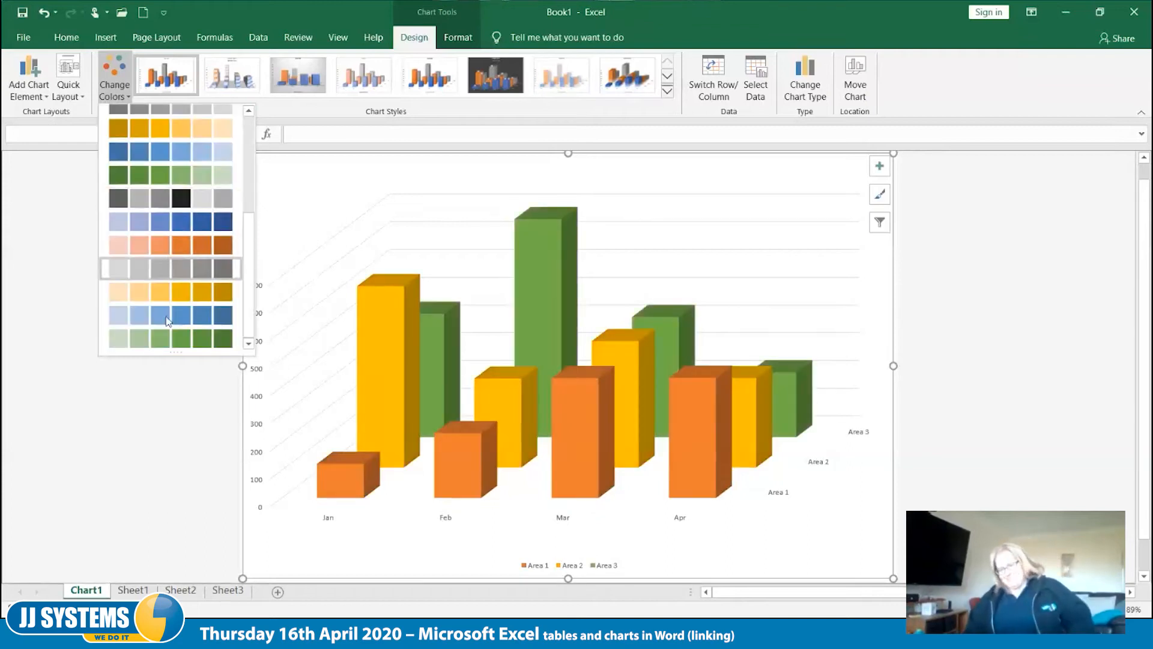
scroll(180, 300, up, 5)
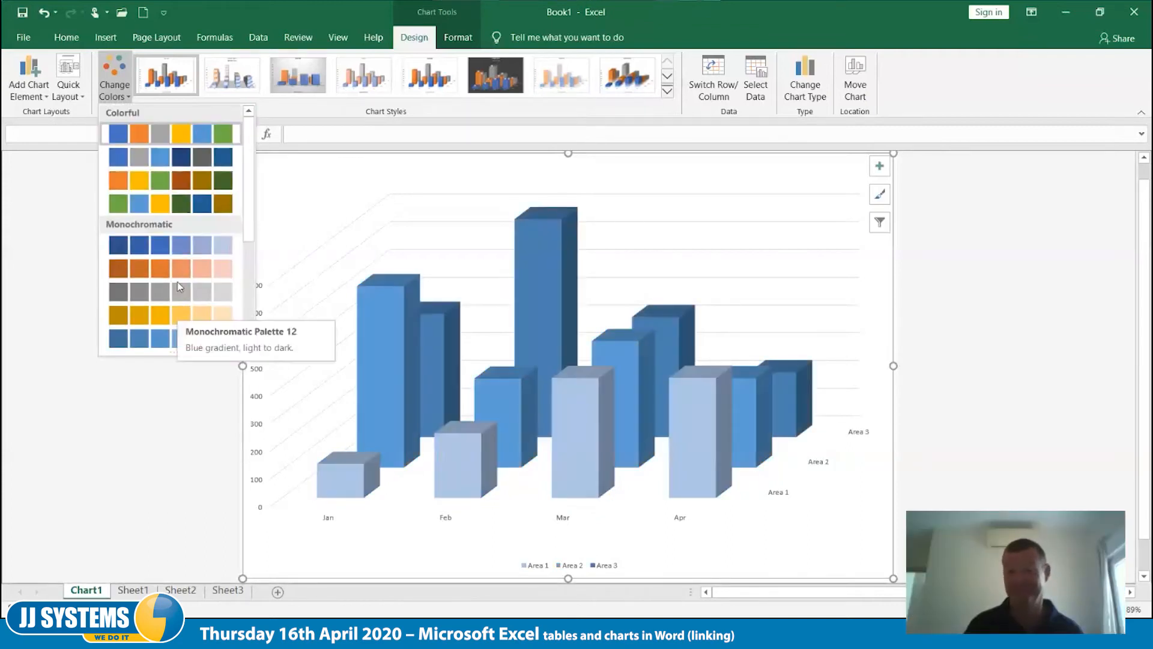
click(66, 366)
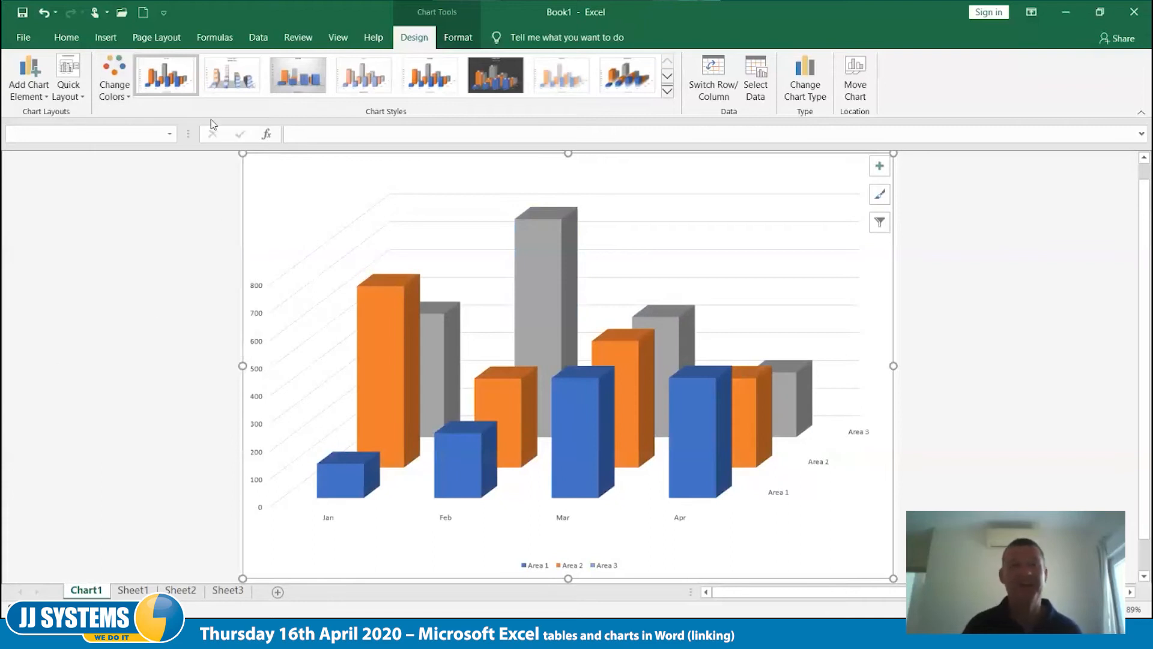
click(667, 90)
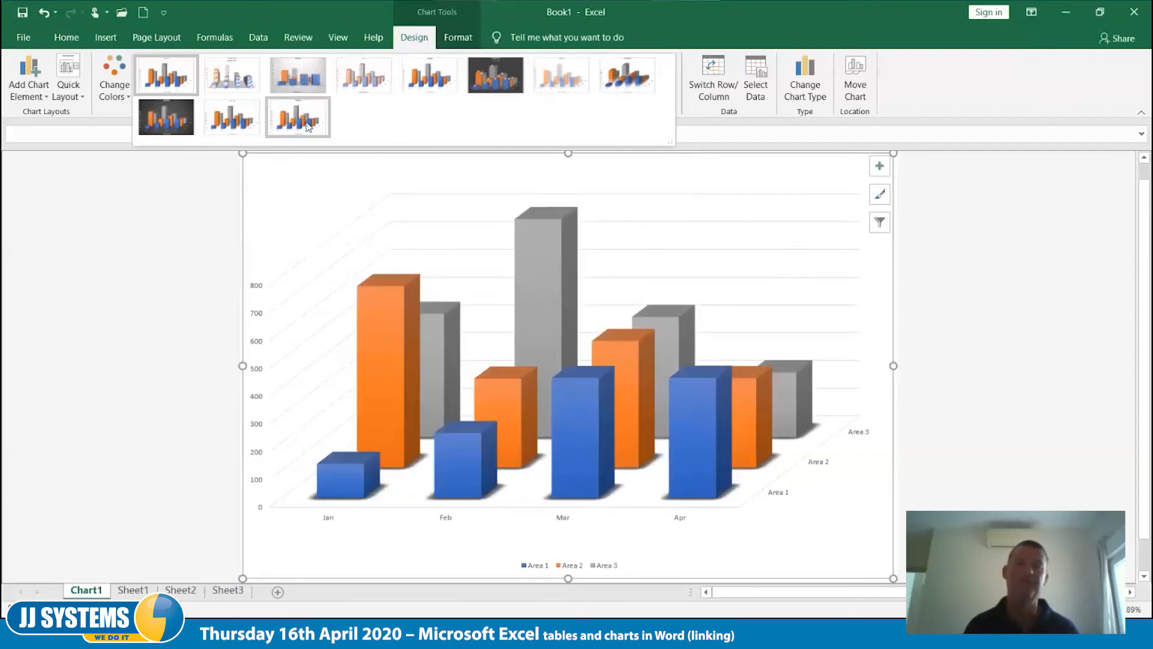
click(63, 376)
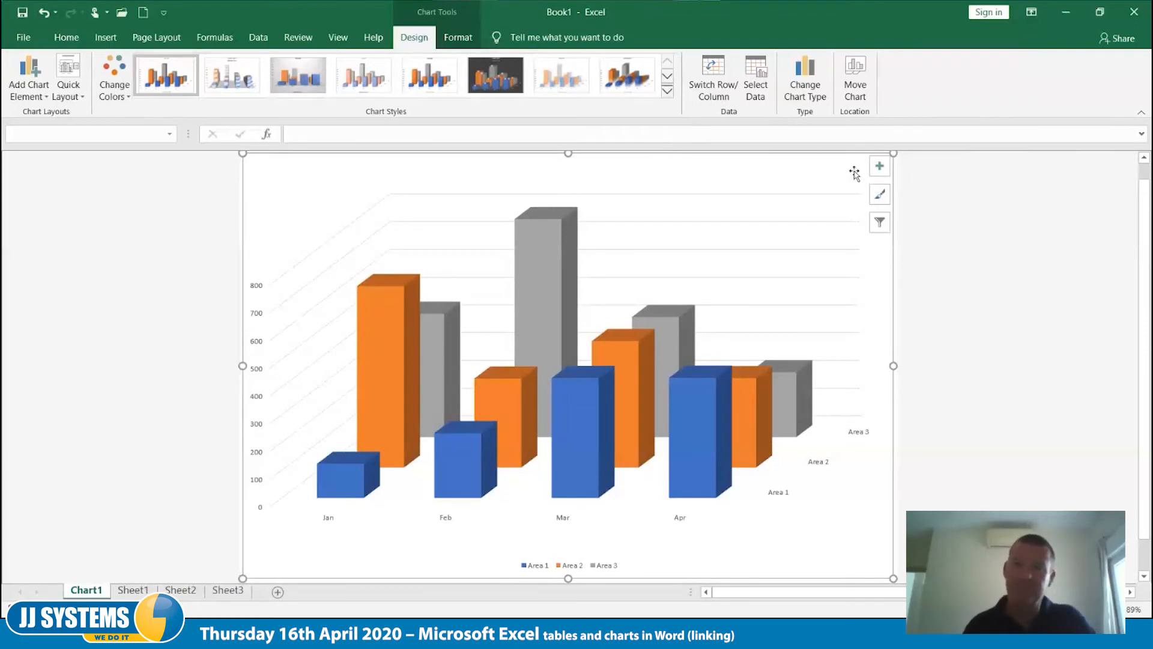
Browse the Pie and Doughnut options for changing the chart type, keeping the current column chart
click(804, 98)
mouse_move(607, 282)
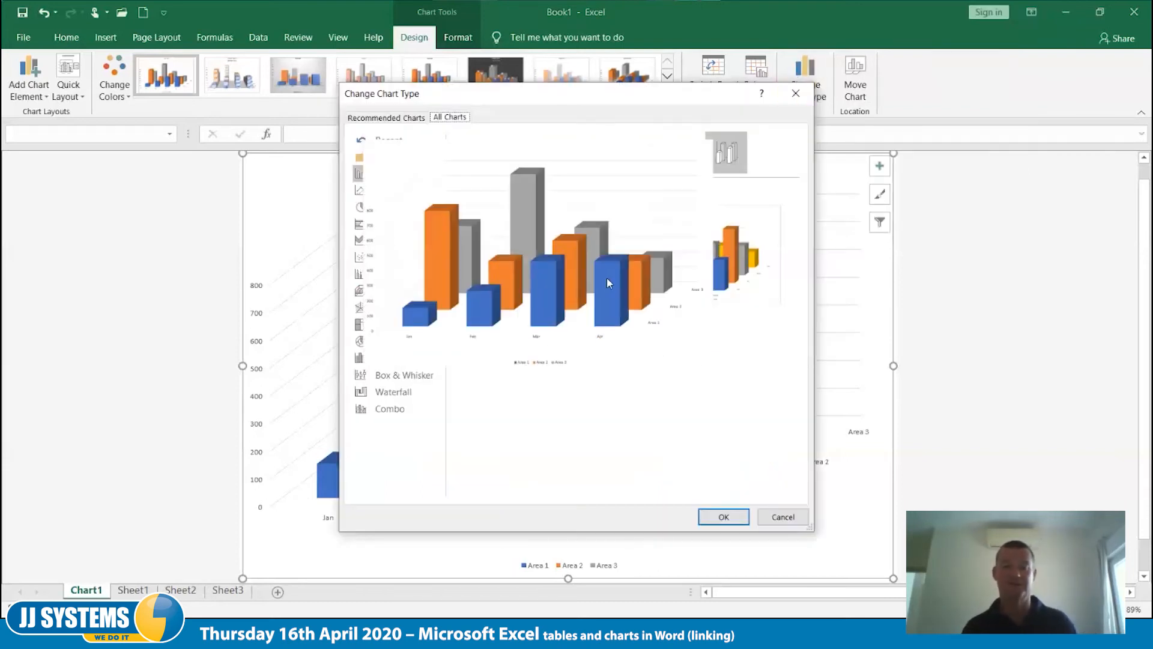
click(389, 210)
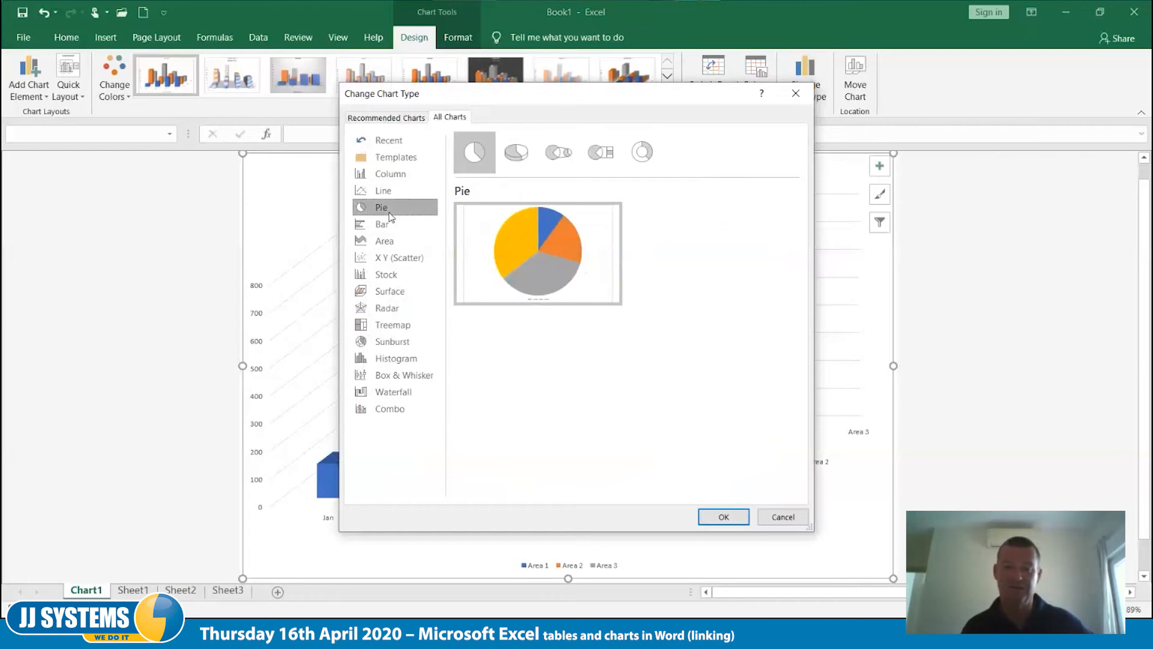
click(642, 155)
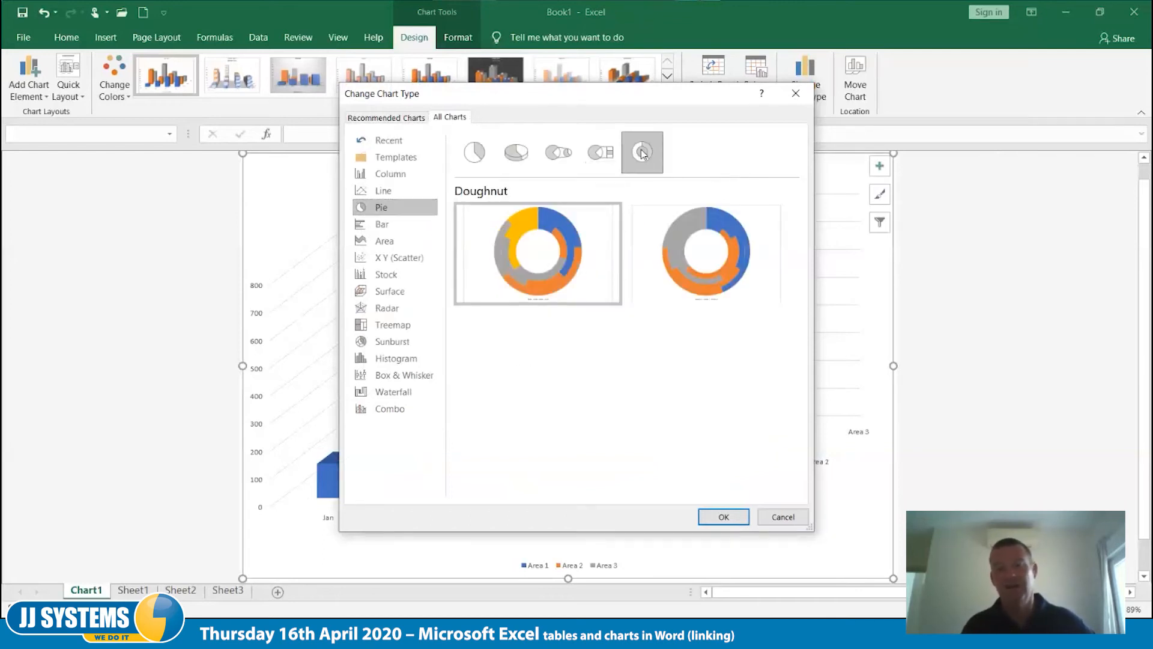
click(779, 516)
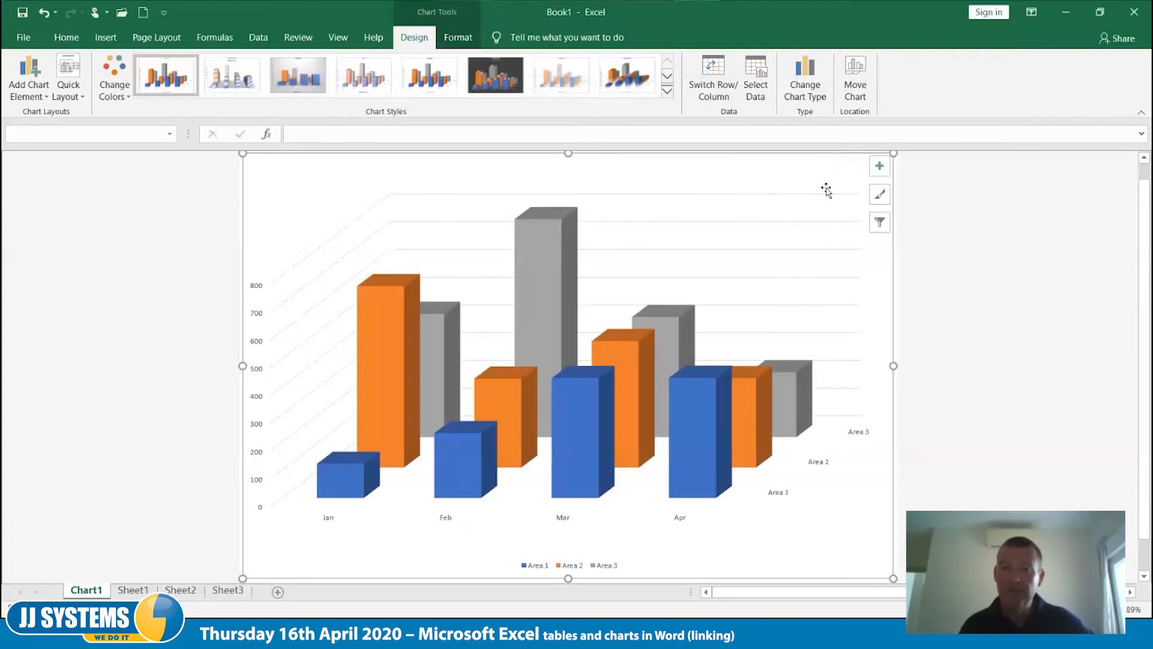
Switch the chart's rows and columns, and switch them back
click(719, 101)
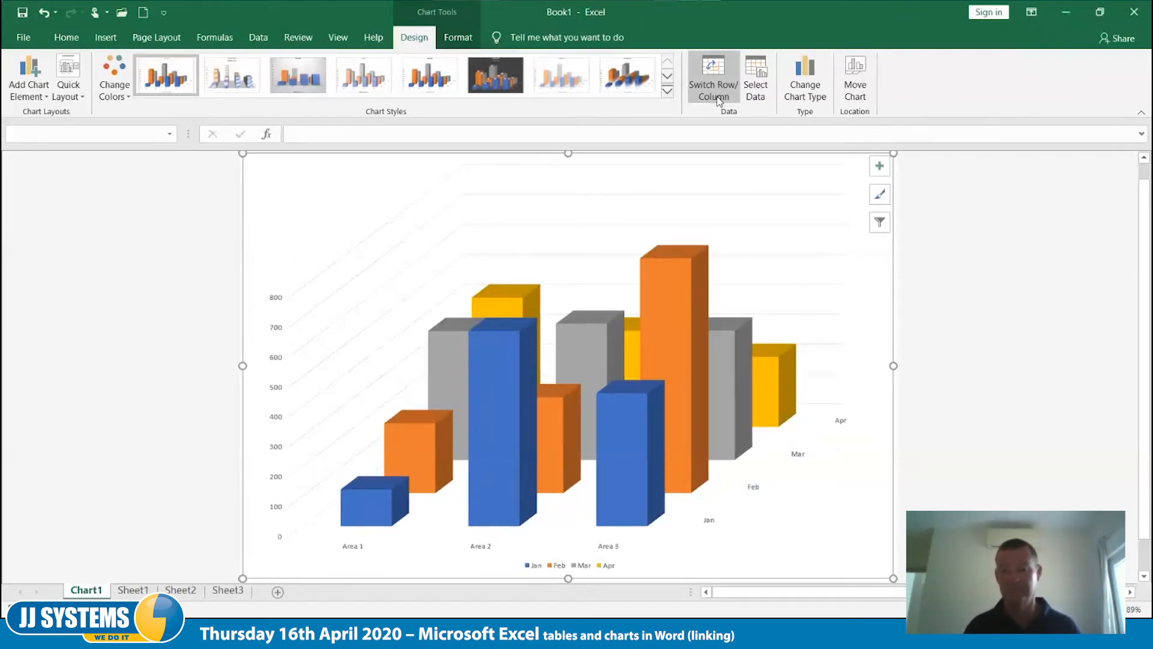
click(719, 101)
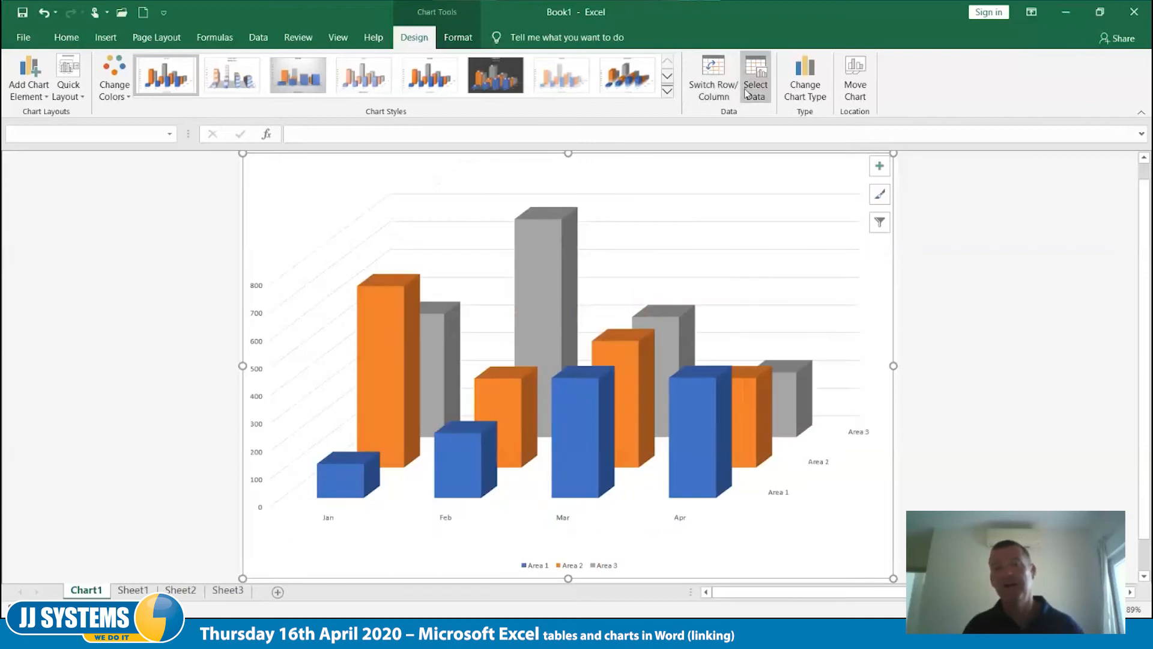
Review the series and category labels in the chart's data source, and the chart's shape and text formatting options
click(756, 90)
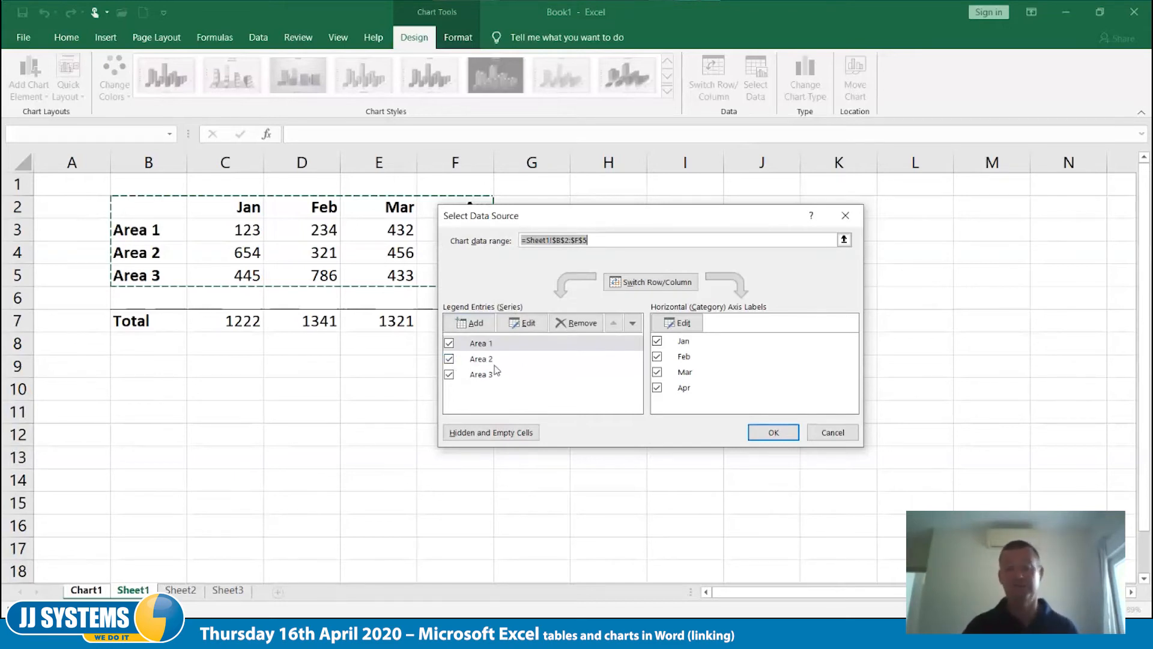
click(838, 434)
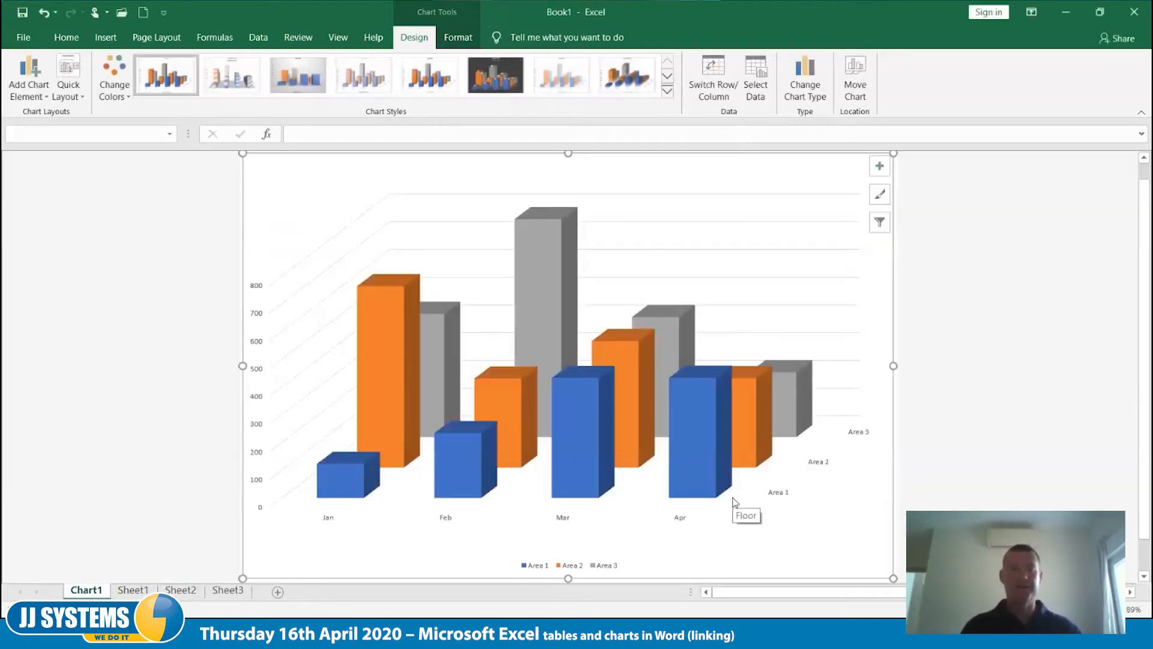
click(465, 42)
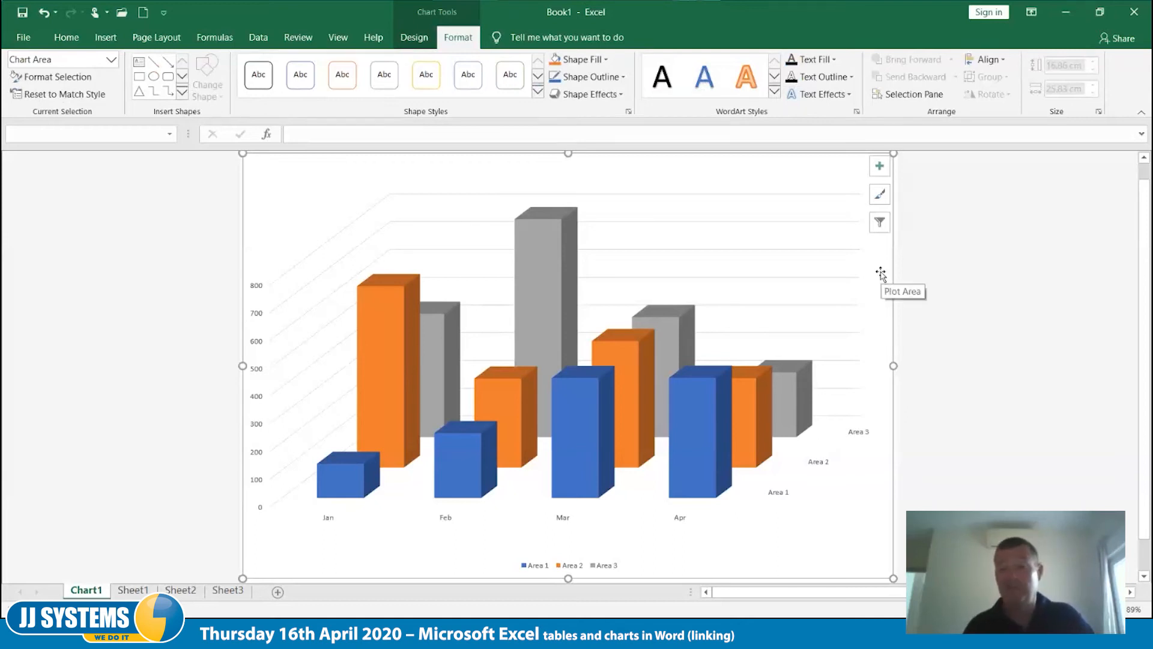
click(414, 37)
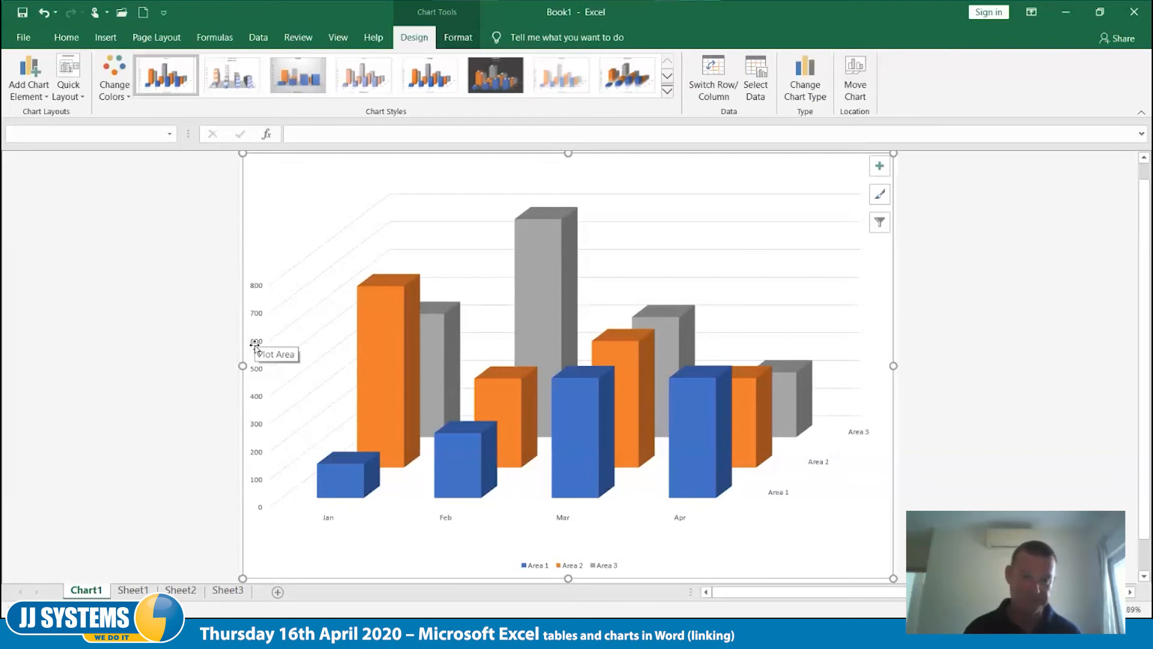
Open the formatting for the vertical value axis, look through its option groups, and show the bounds and units settings
double_click(256, 290)
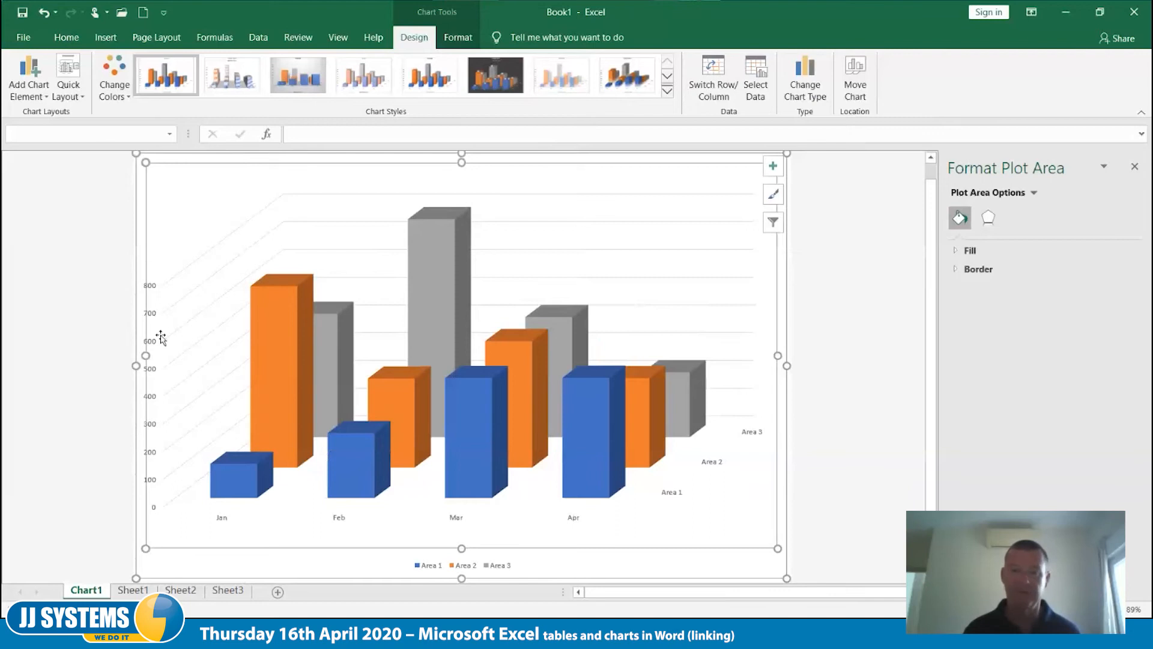
click(151, 291)
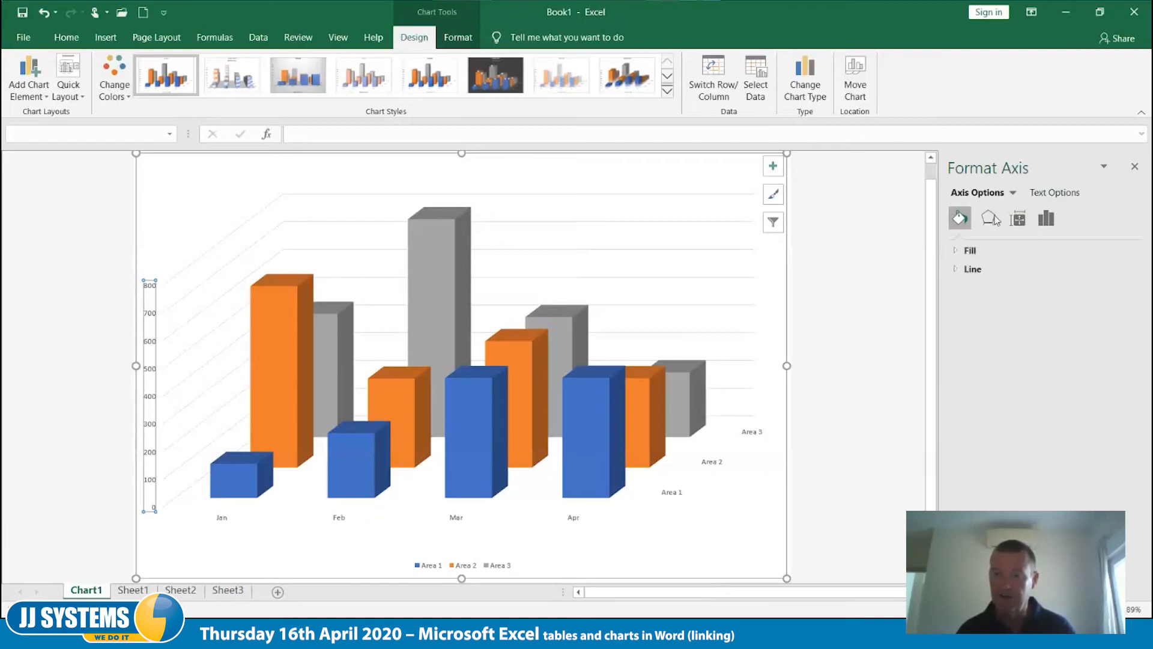
click(991, 218)
click(1018, 219)
click(1048, 218)
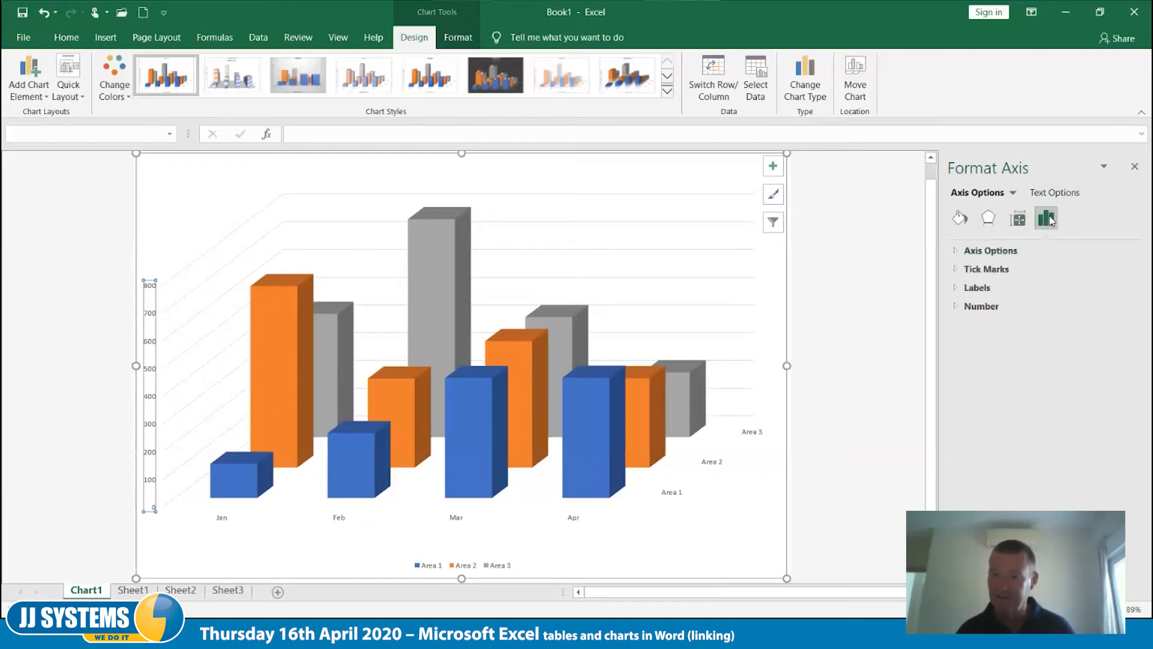
click(158, 319)
click(151, 313)
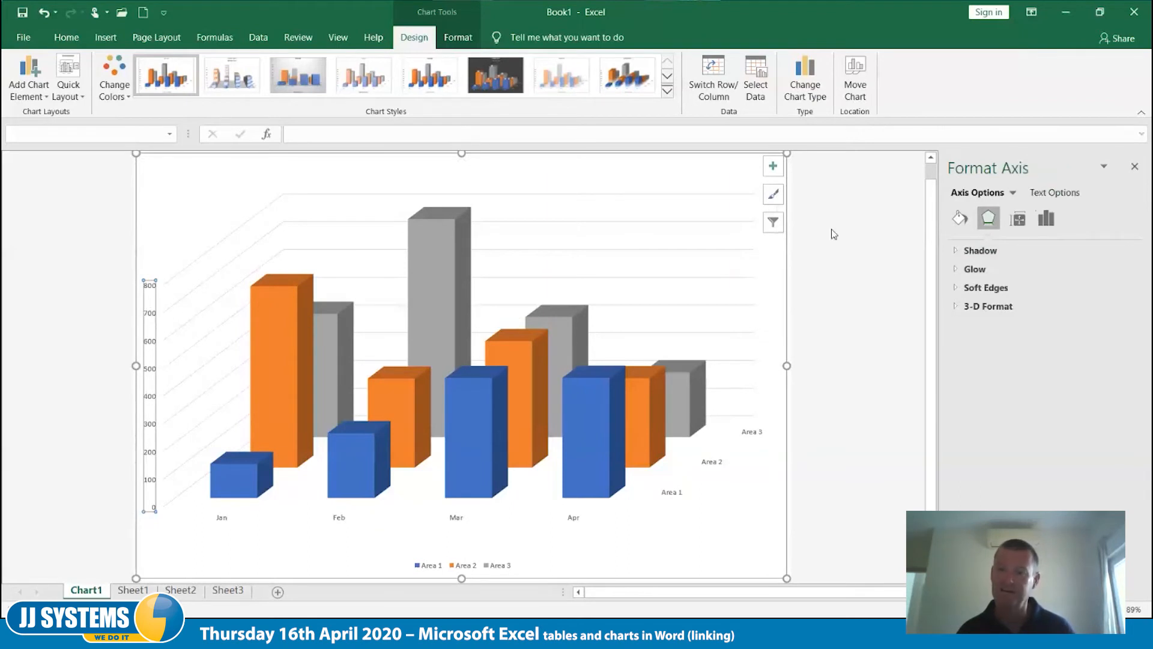
click(1060, 194)
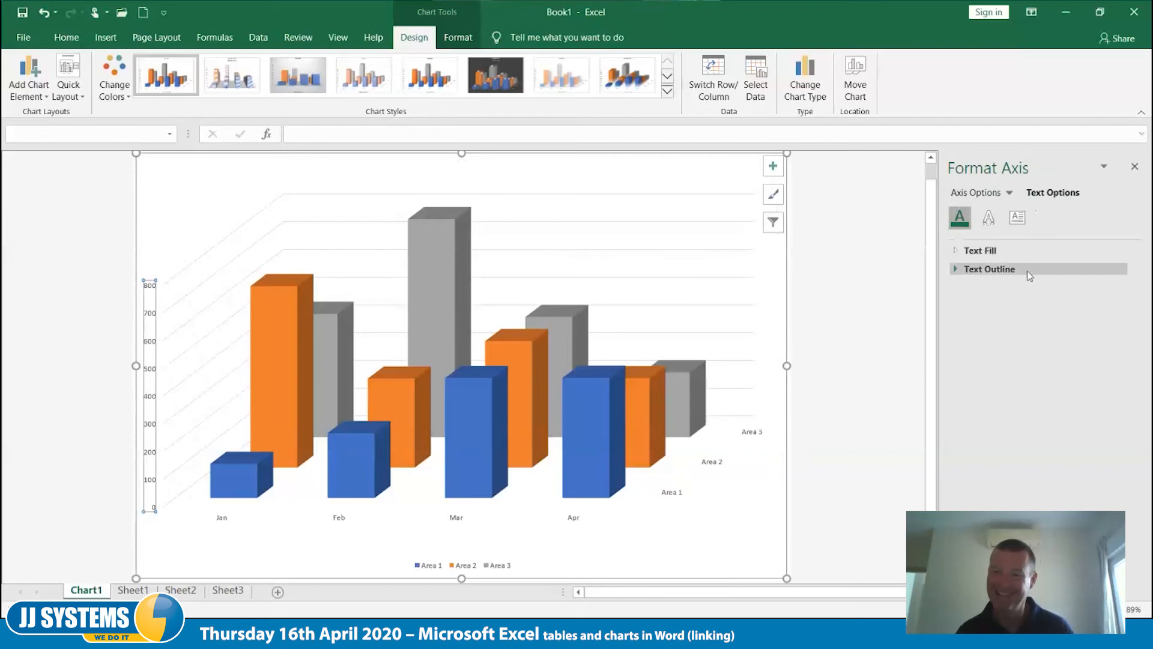
click(976, 193)
click(1046, 218)
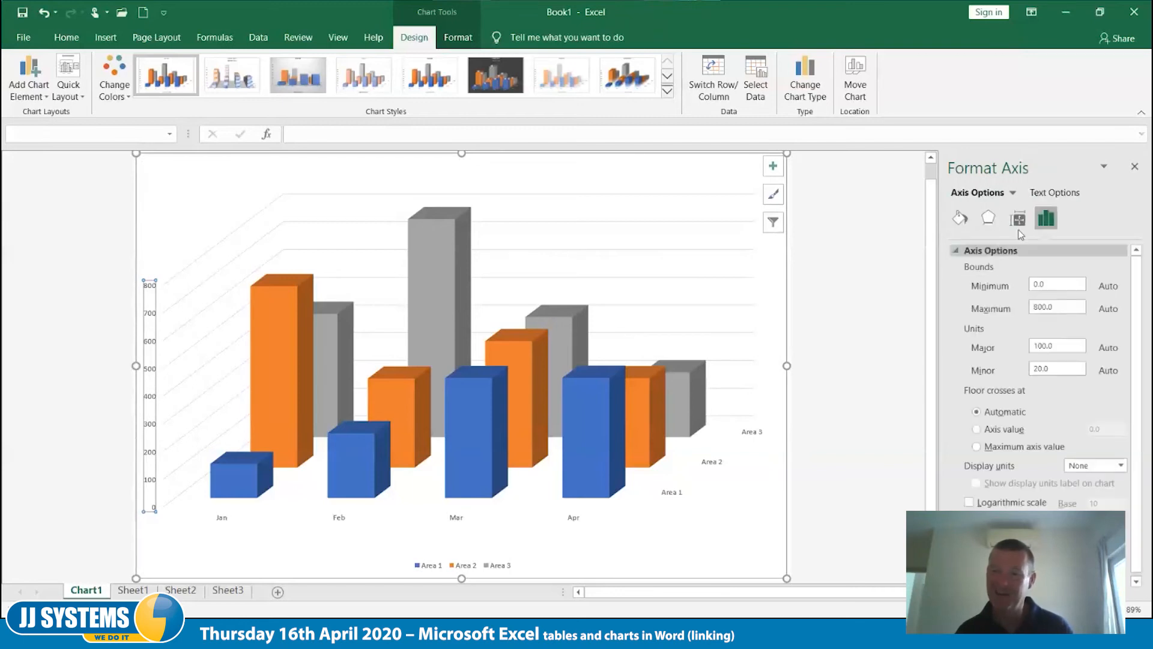
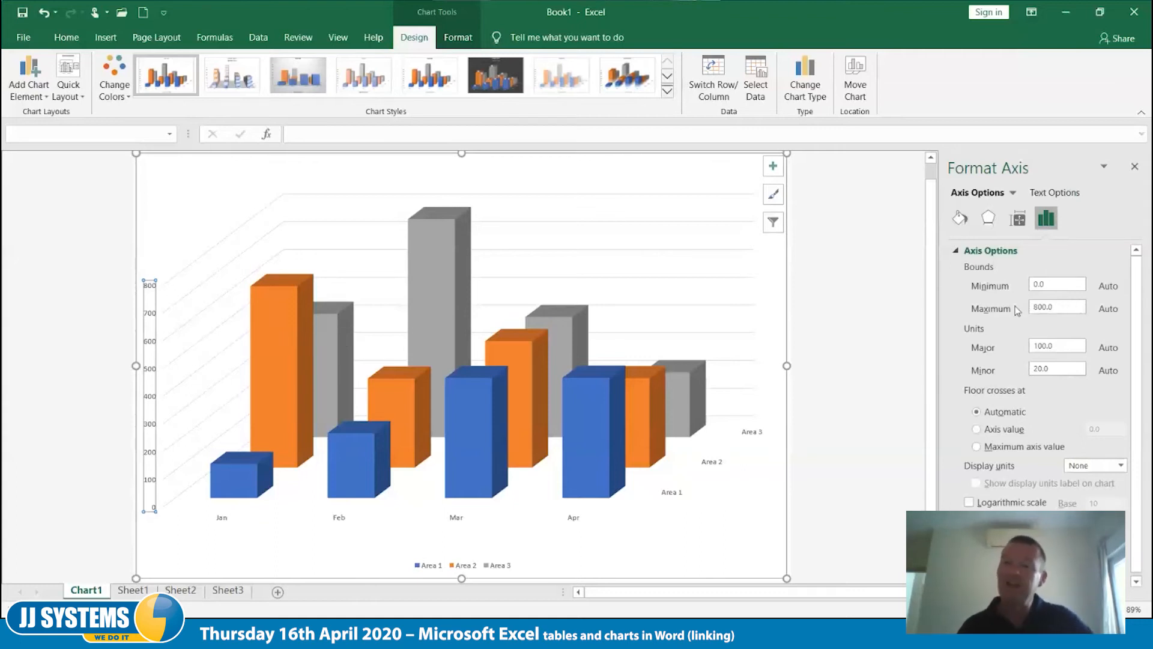
Set the vertical axis's maximum bound to 1000
click(1067, 307)
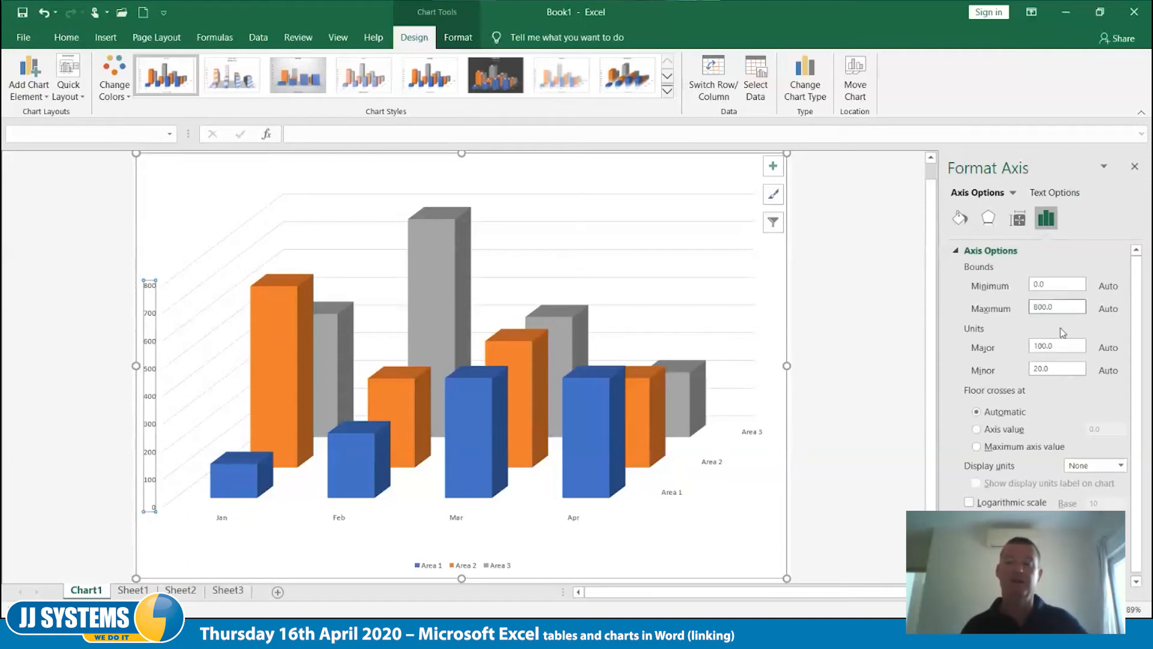
key(BackSpace)
key(BackSpace)
key(BackSpace)
key(BackSpace)
key(BackSpace)
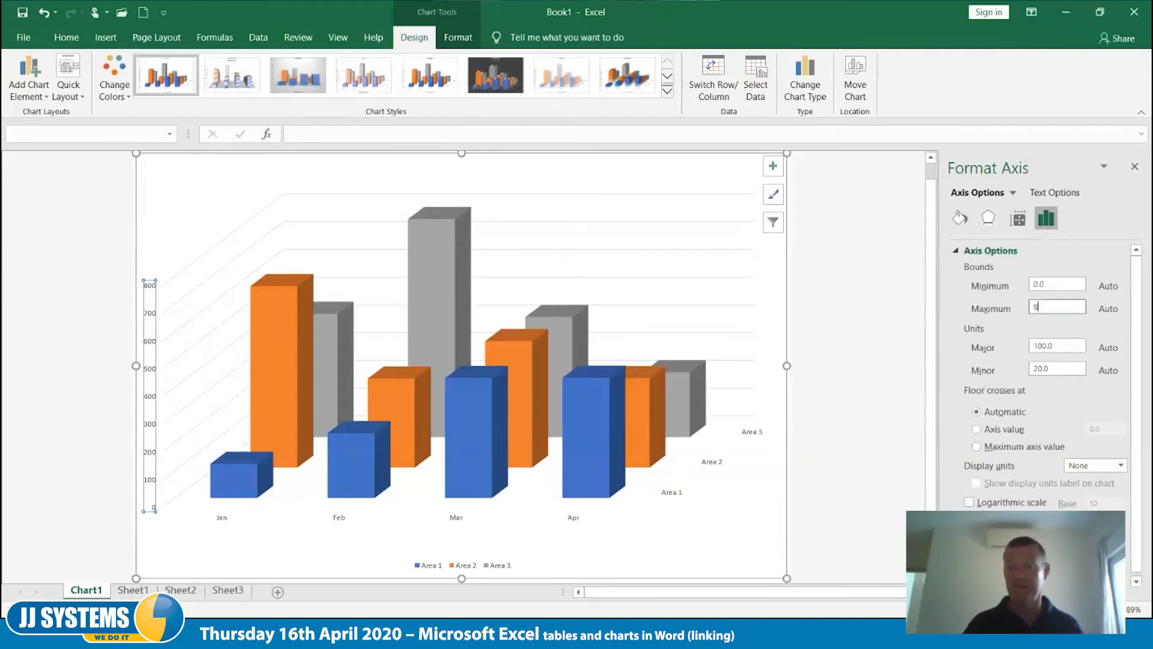
text(1000)
key(Return)
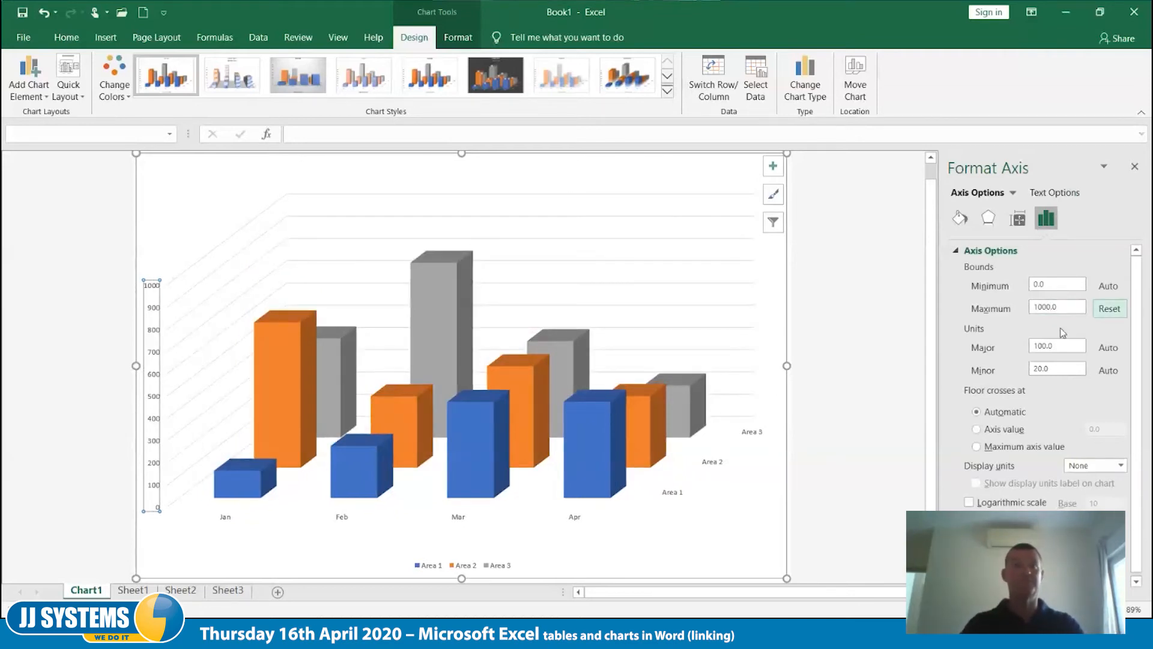
Reset the vertical axis's maximum bound to its automatic value and deselect the chart
click(1069, 308)
key(BackSpace)
key(BackSpace)
key(BackSpace)
key(BackSpace)
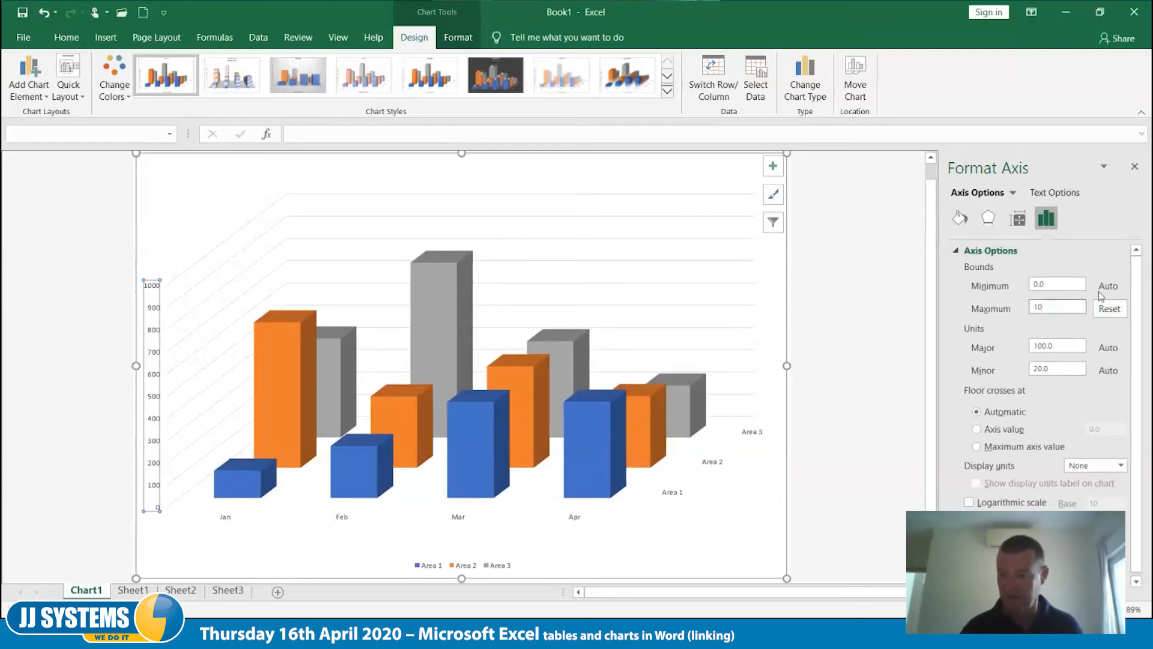
click(1110, 313)
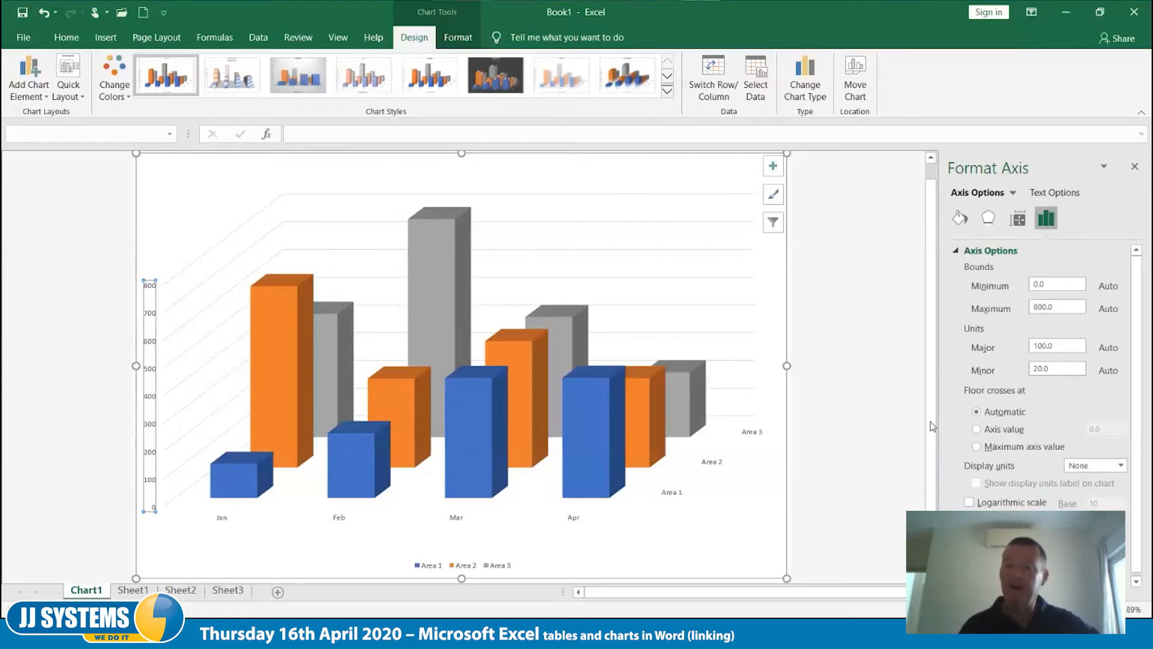
click(875, 390)
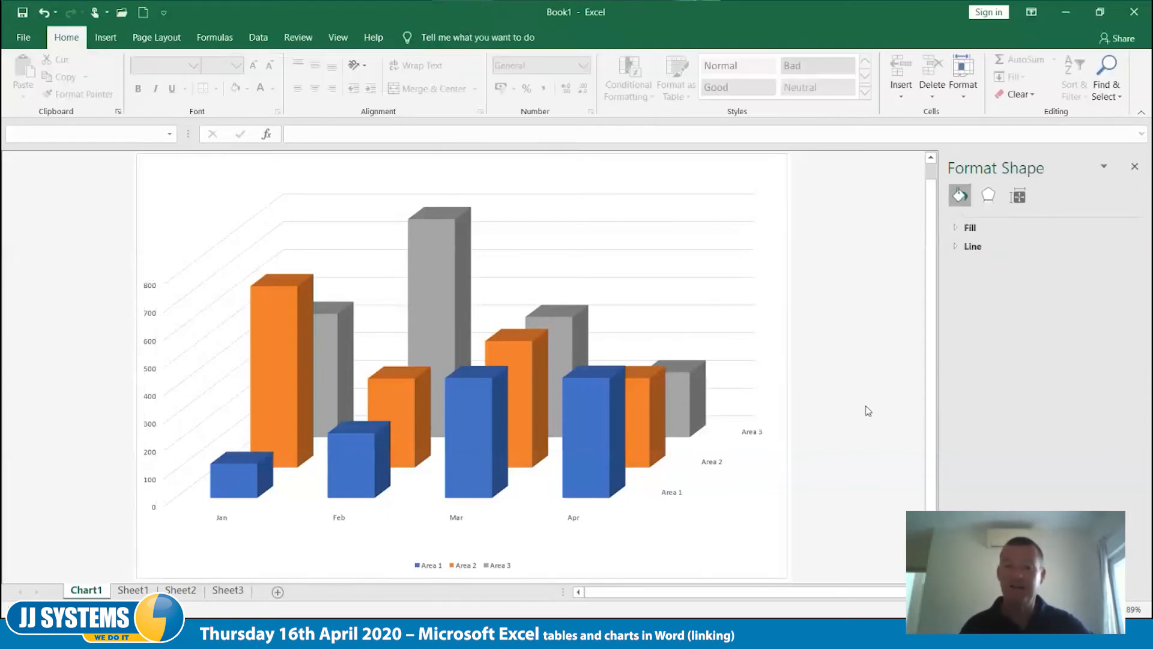
Delete the chart's legend, the month axis labels and the area axis labels
click(467, 566)
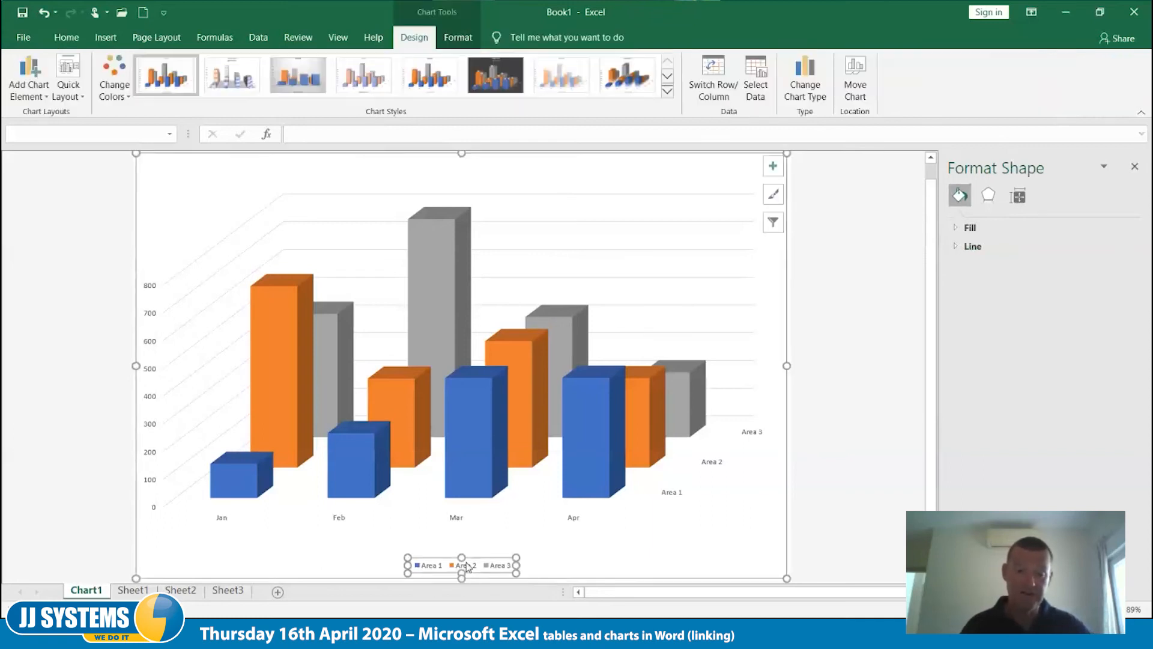
key(Delete)
click(457, 534)
key(Delete)
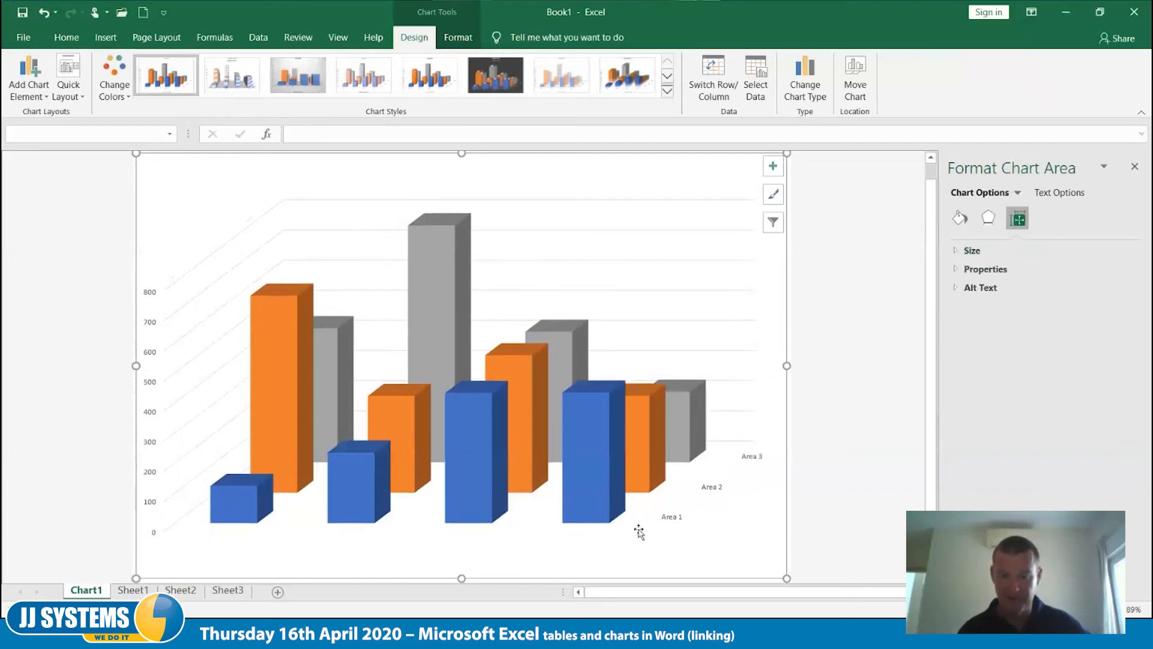
click(665, 519)
key(Delete)
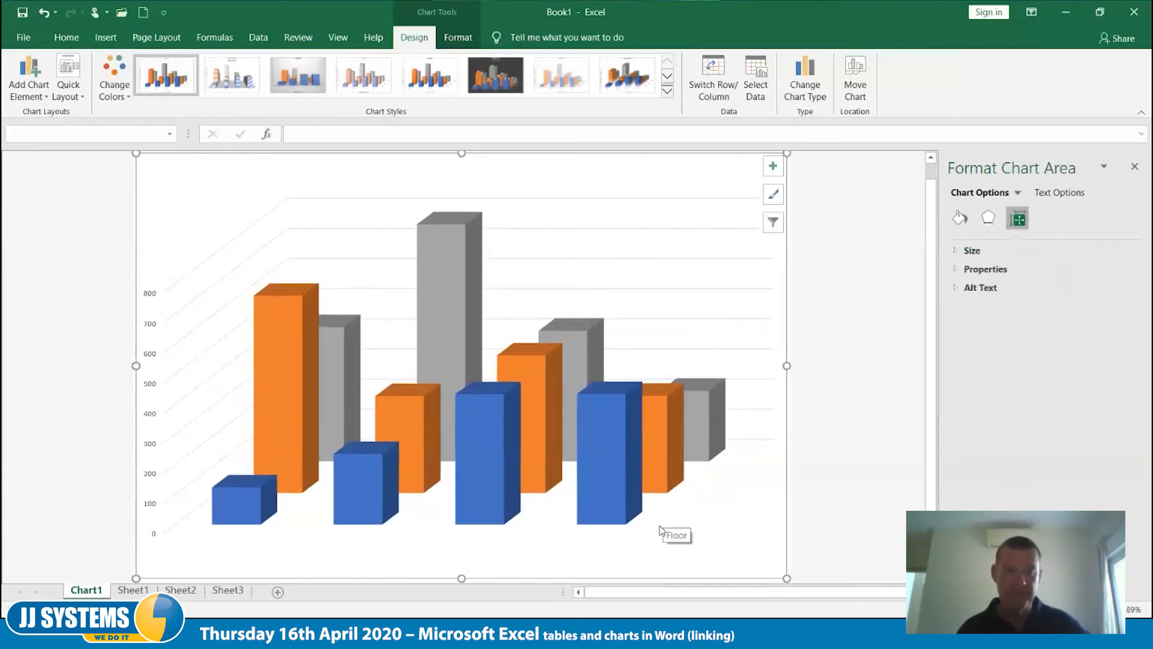
Fill the chart's floor with the green marble texture
click(439, 509)
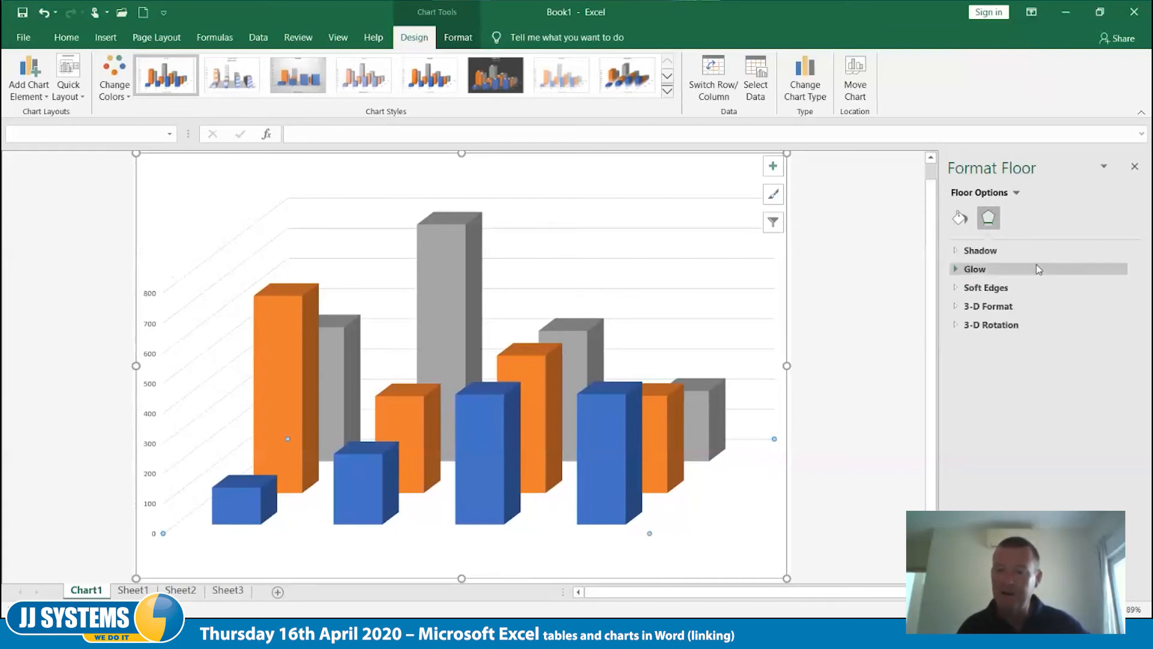
click(960, 218)
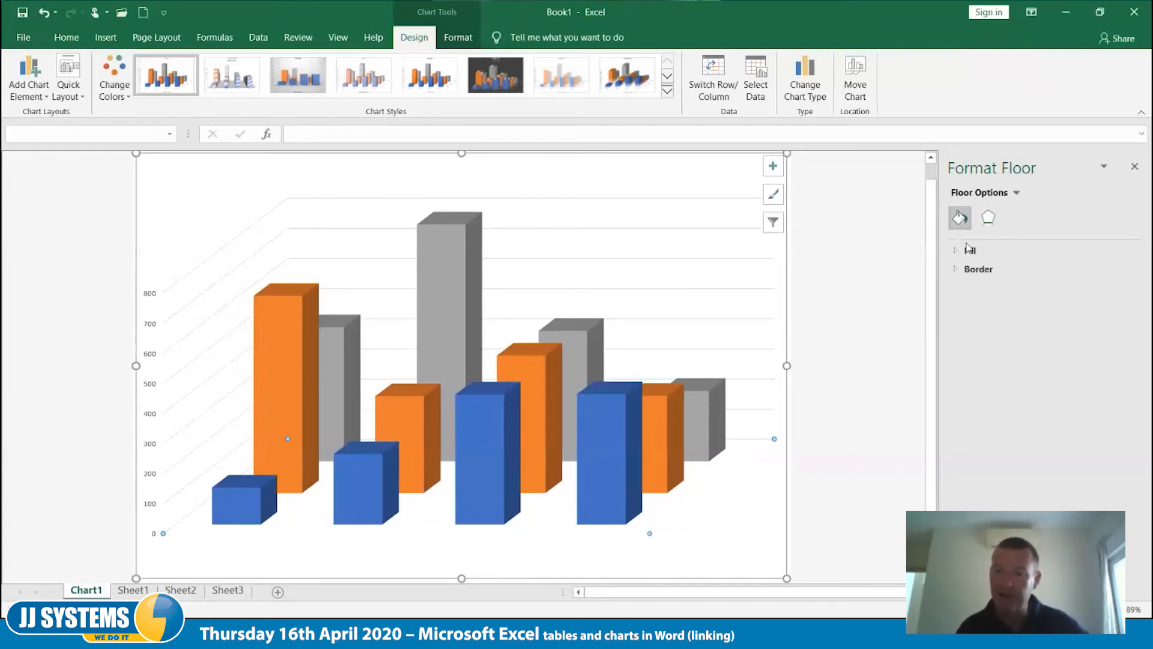
click(967, 252)
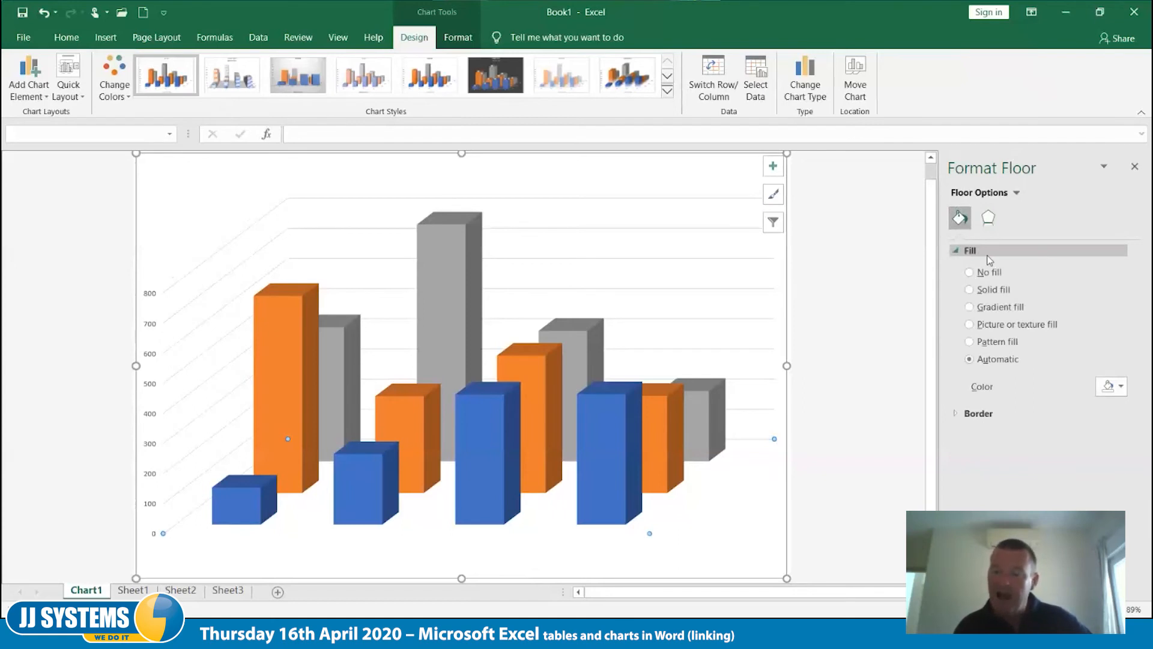
click(1002, 325)
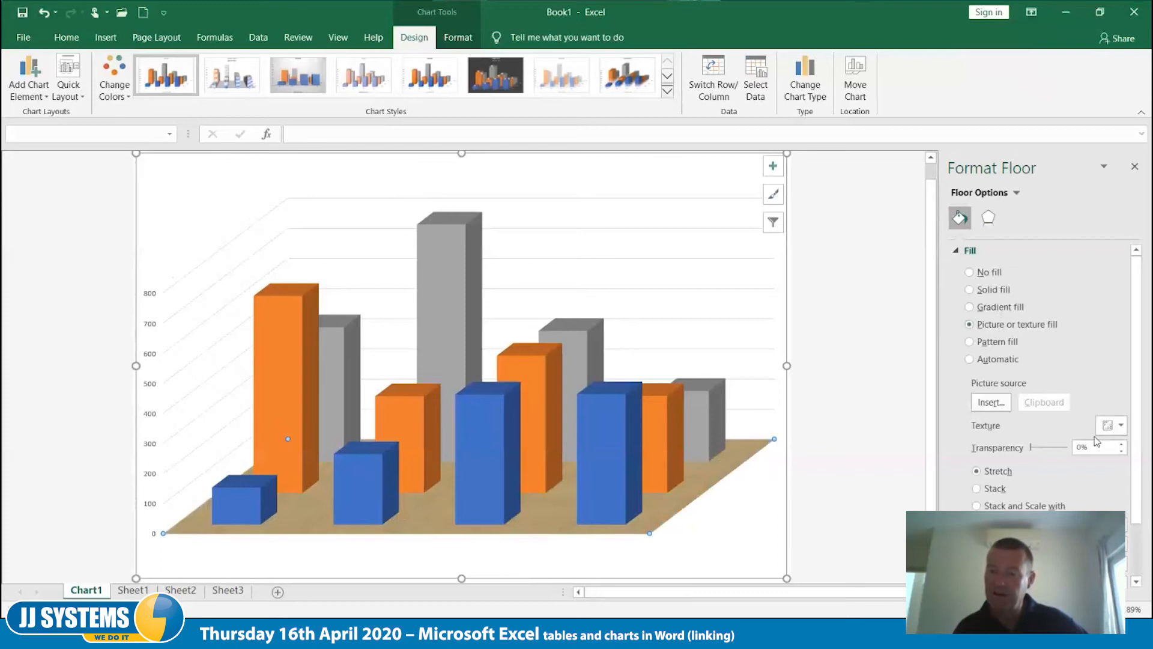
click(1121, 426)
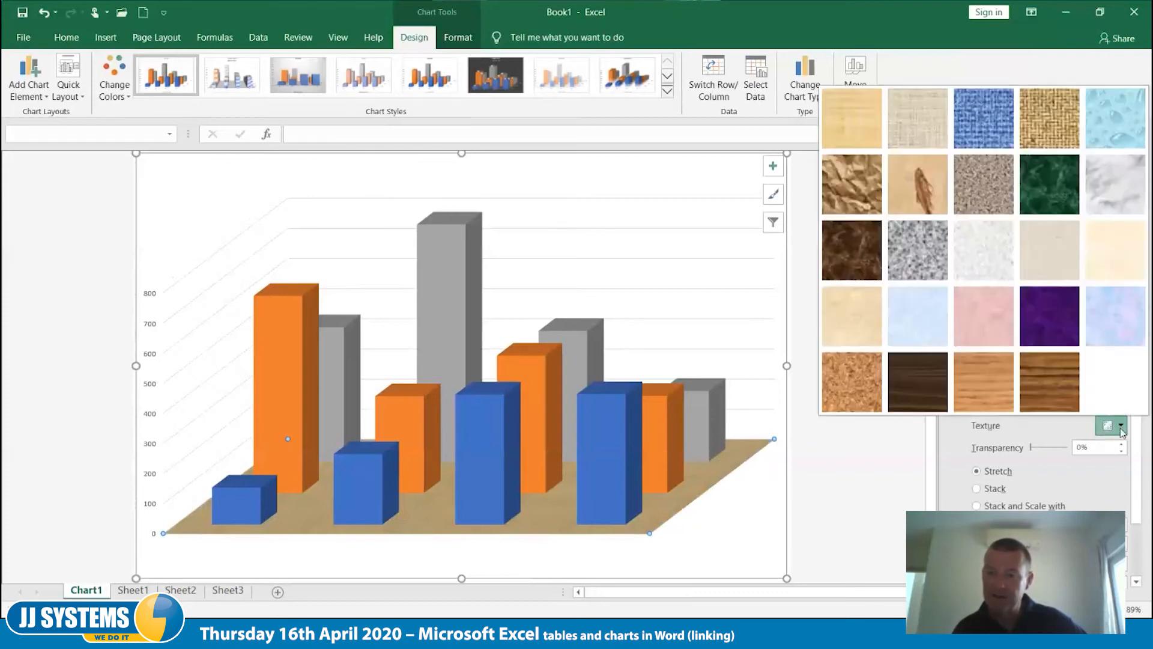
click(1047, 196)
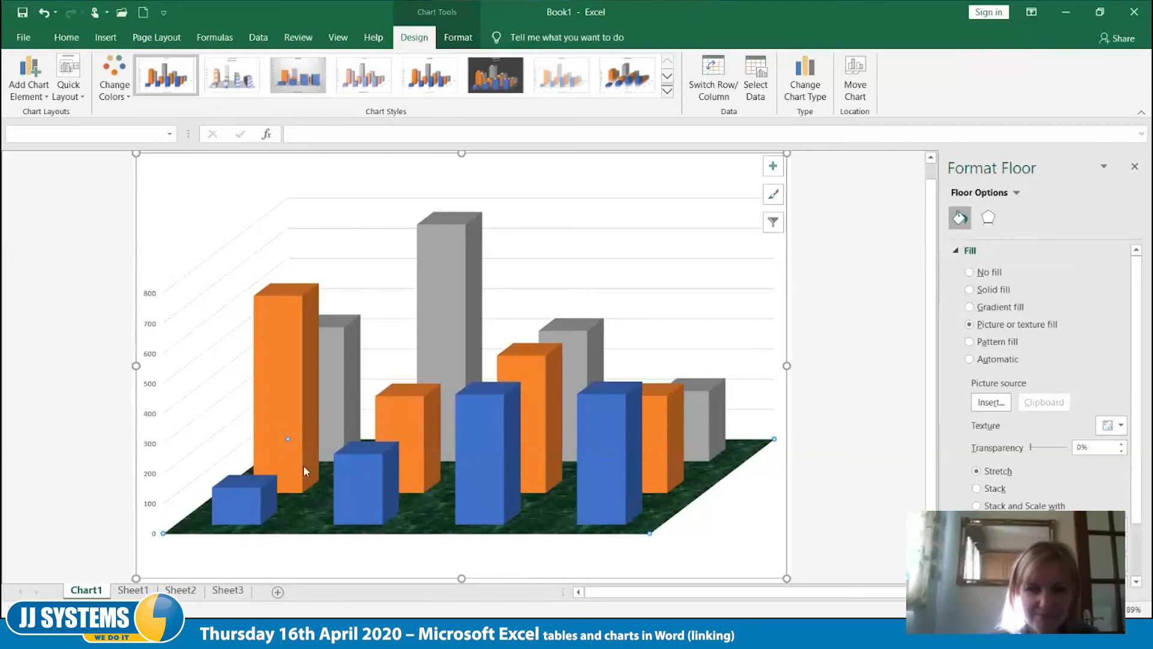
Fill the front blue column series with the crumpled brown paper bag texture
click(488, 456)
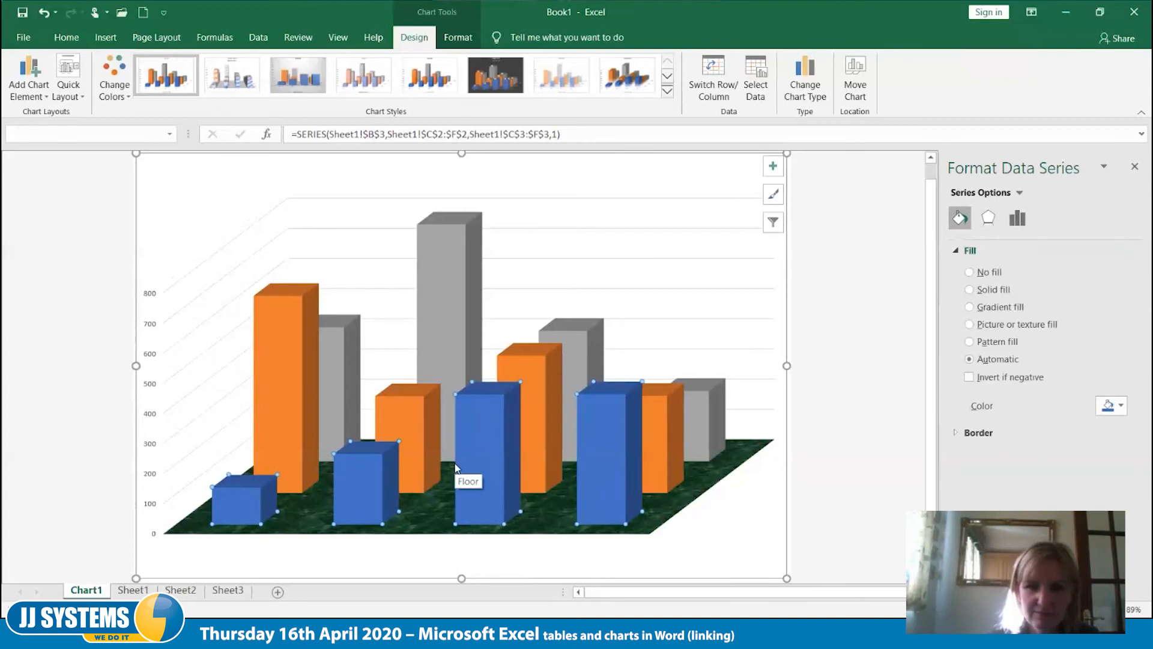
click(1028, 327)
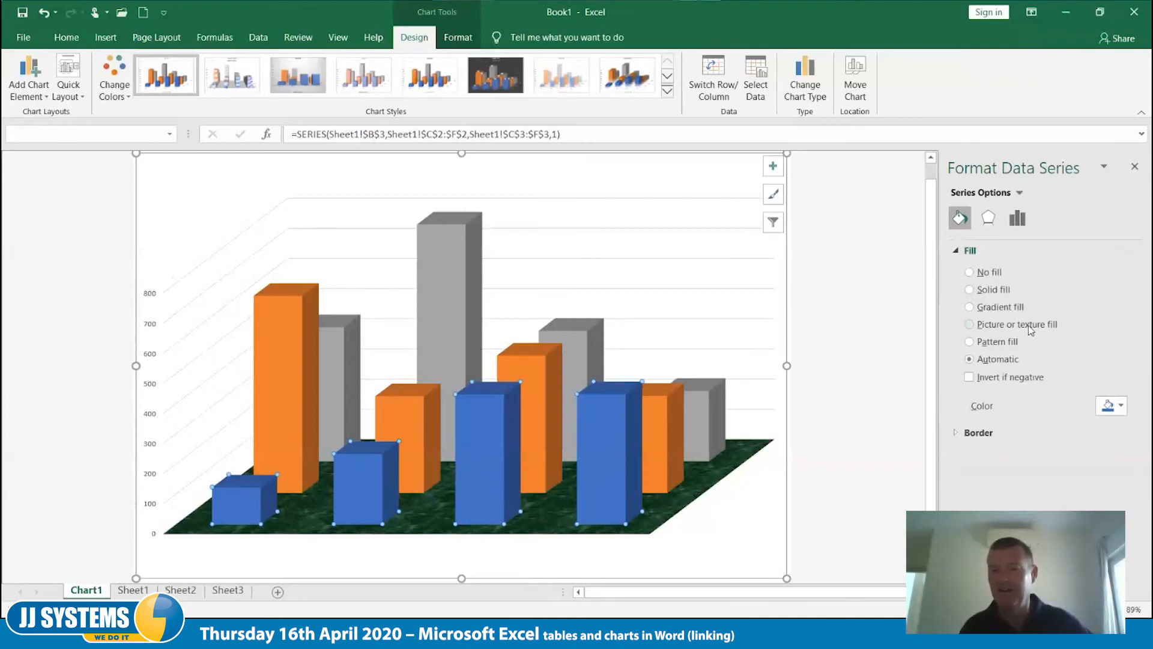
click(1111, 445)
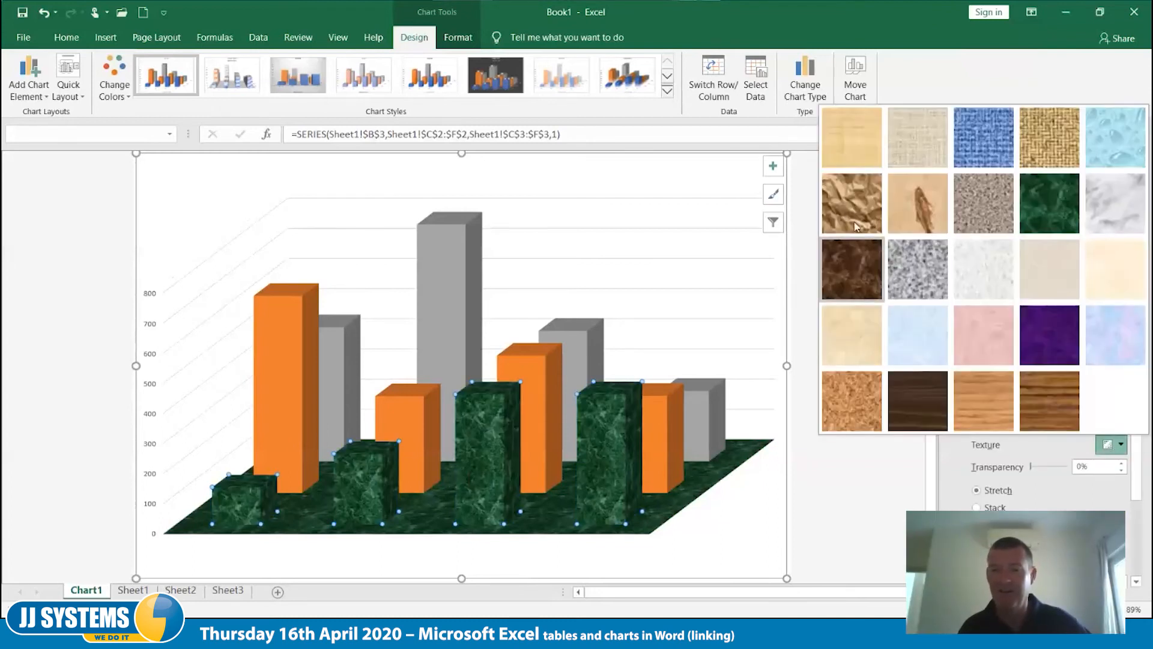
click(849, 215)
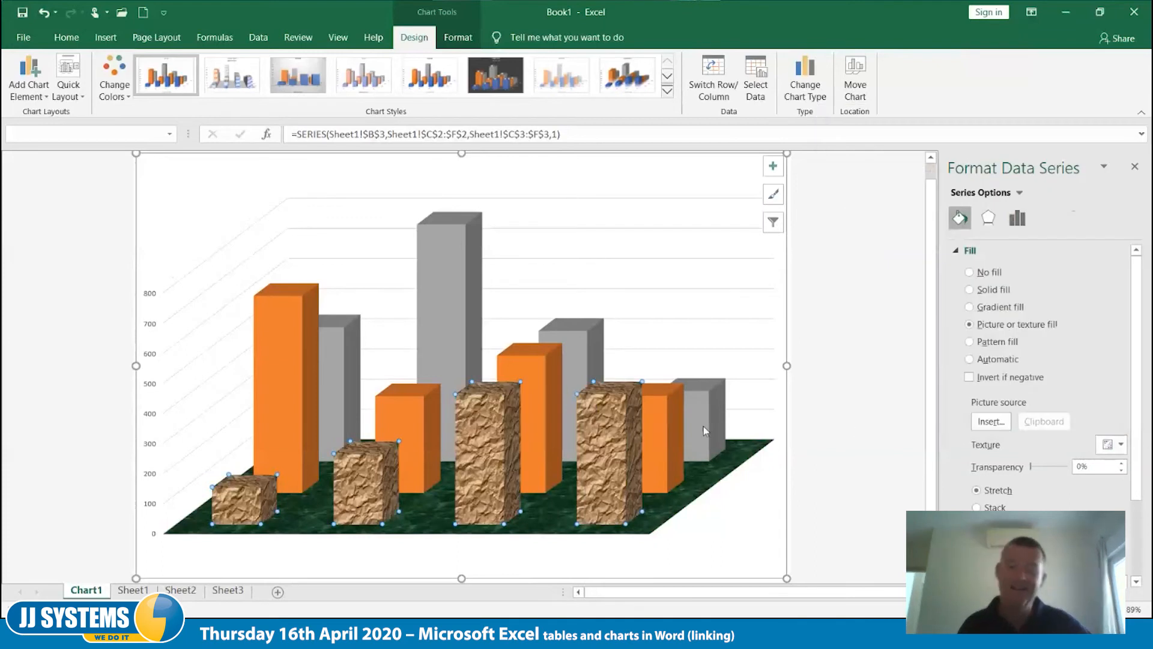
Set the column shape of the orange series to Full Pyramid and of the grey series to Cylinder
click(287, 360)
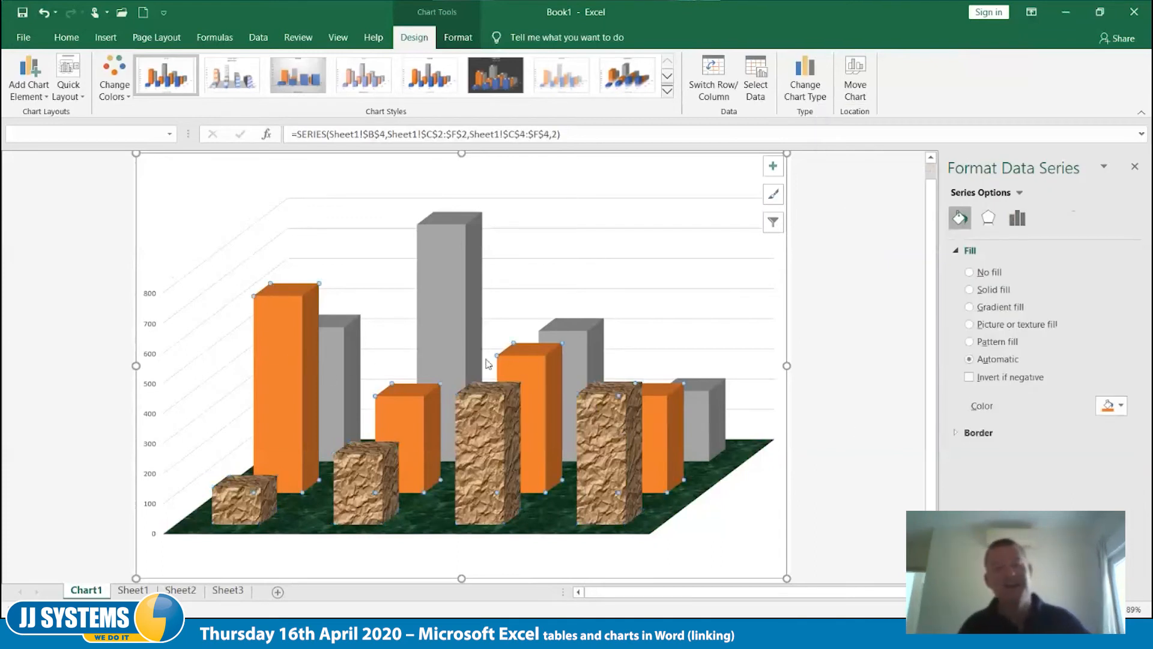
mouse_move(665, 425)
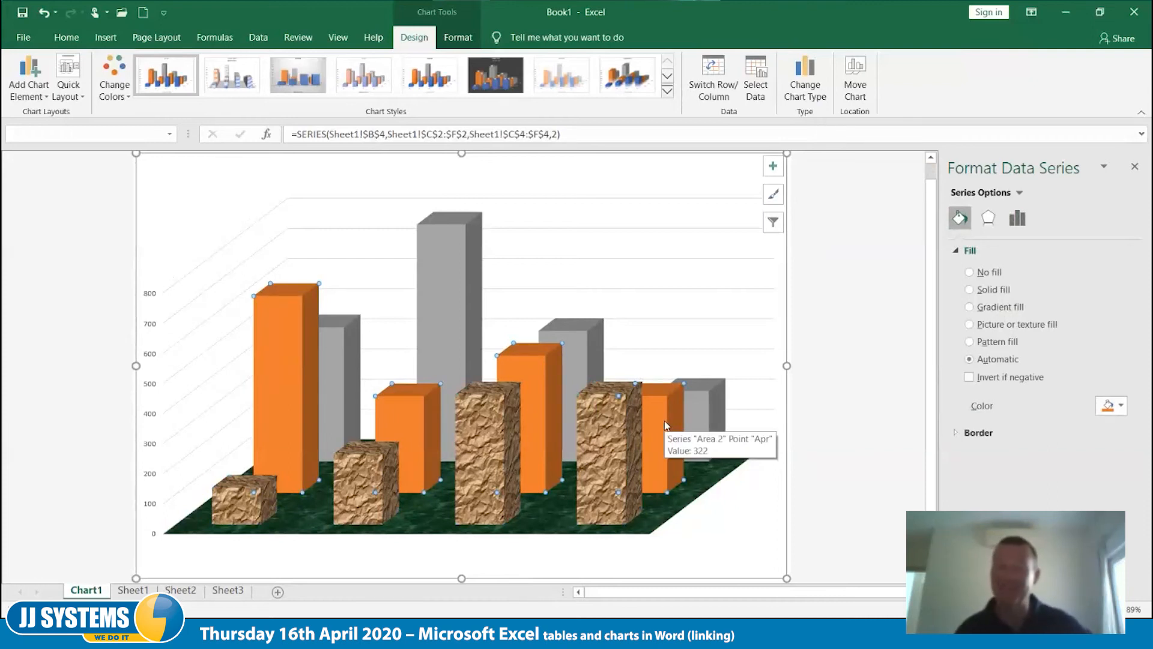
mouse_move(278, 363)
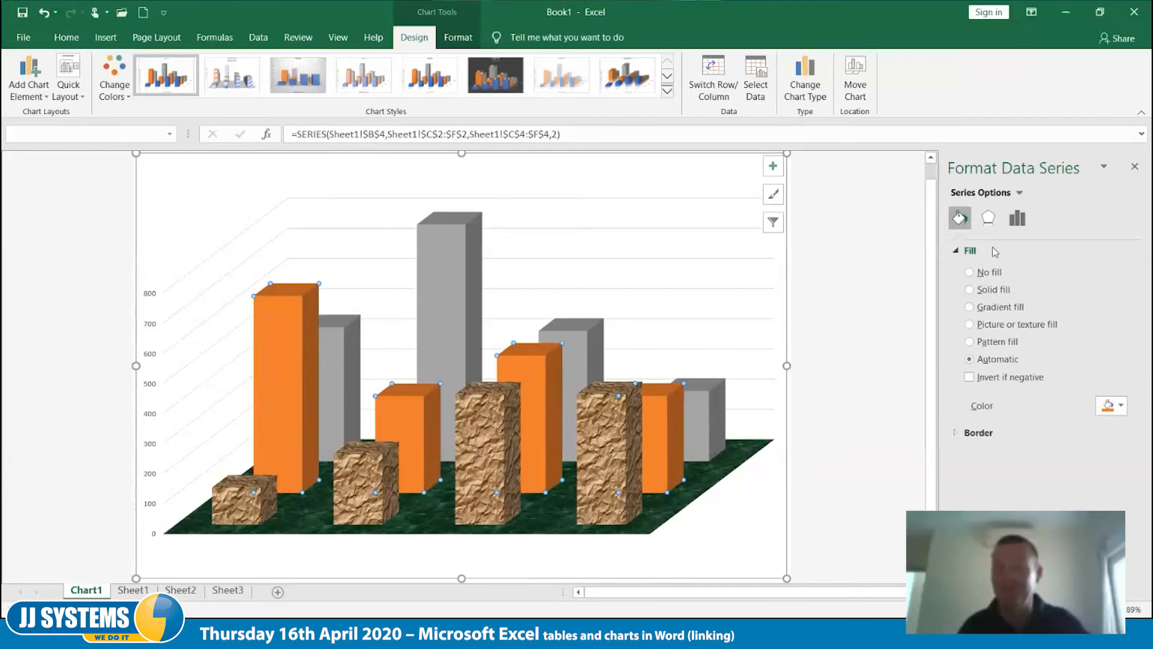
click(991, 218)
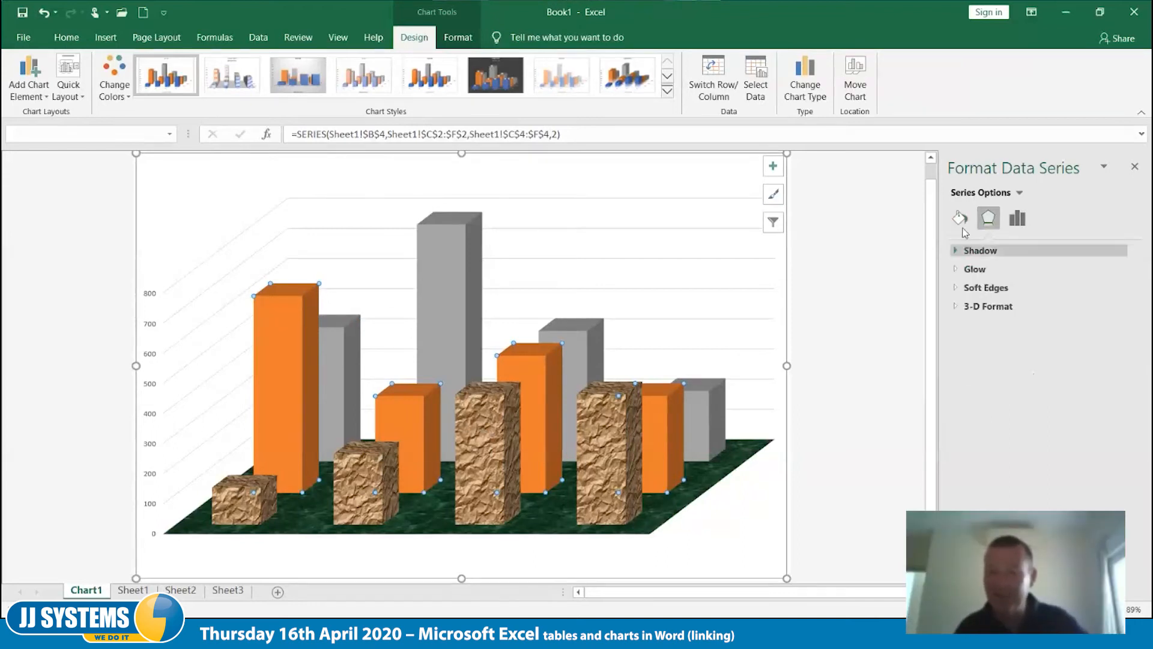
click(1017, 218)
click(1021, 383)
click(447, 258)
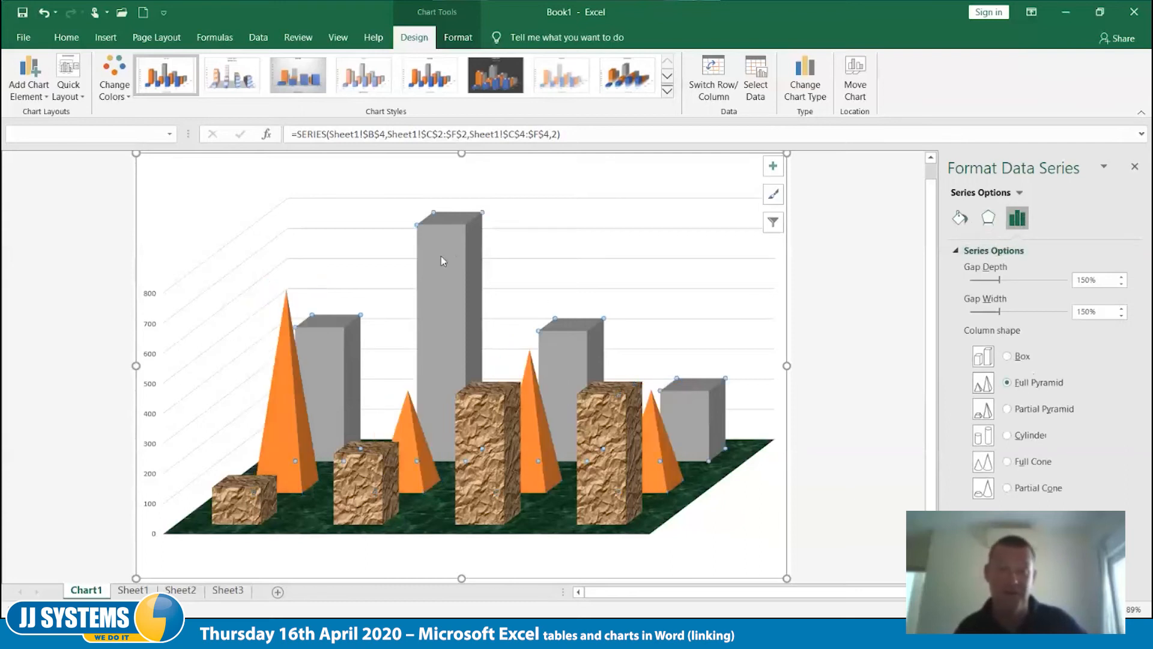
click(1035, 437)
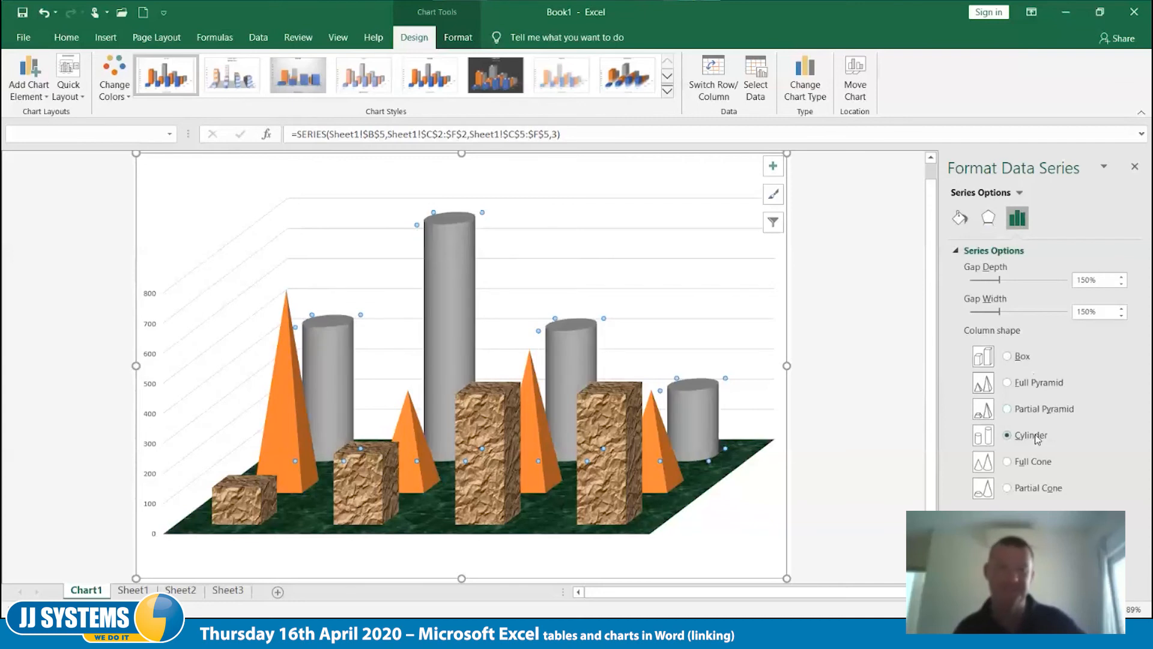
Apply a pattern fill with the horizontal brick pattern to the orange pyramid series
click(284, 412)
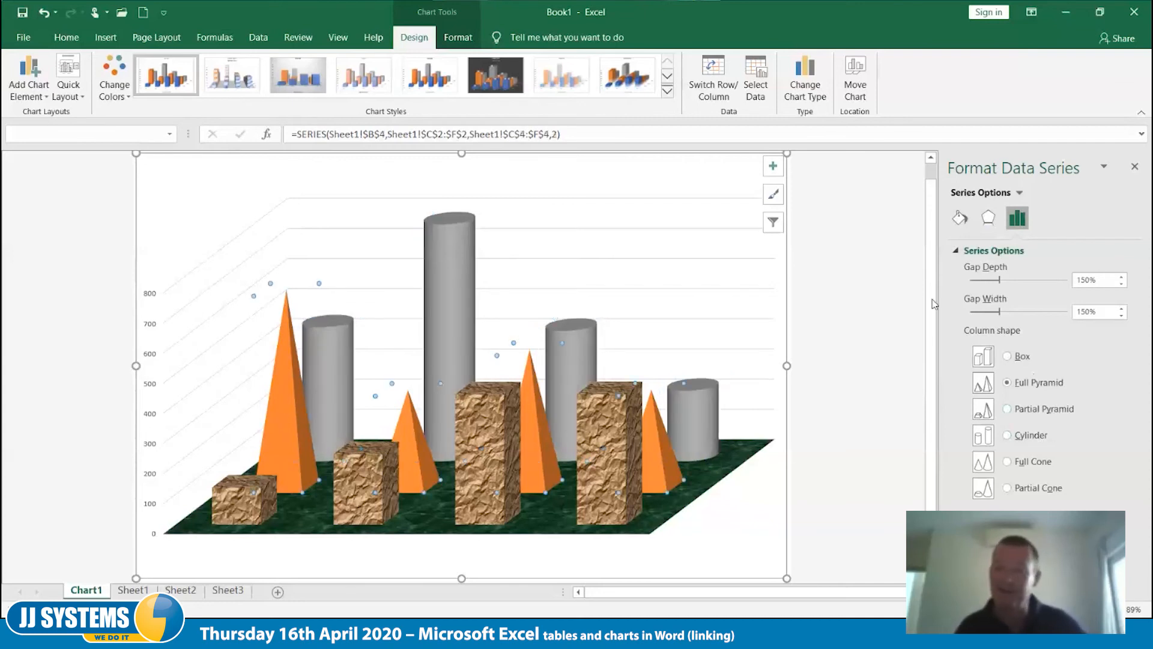
click(963, 219)
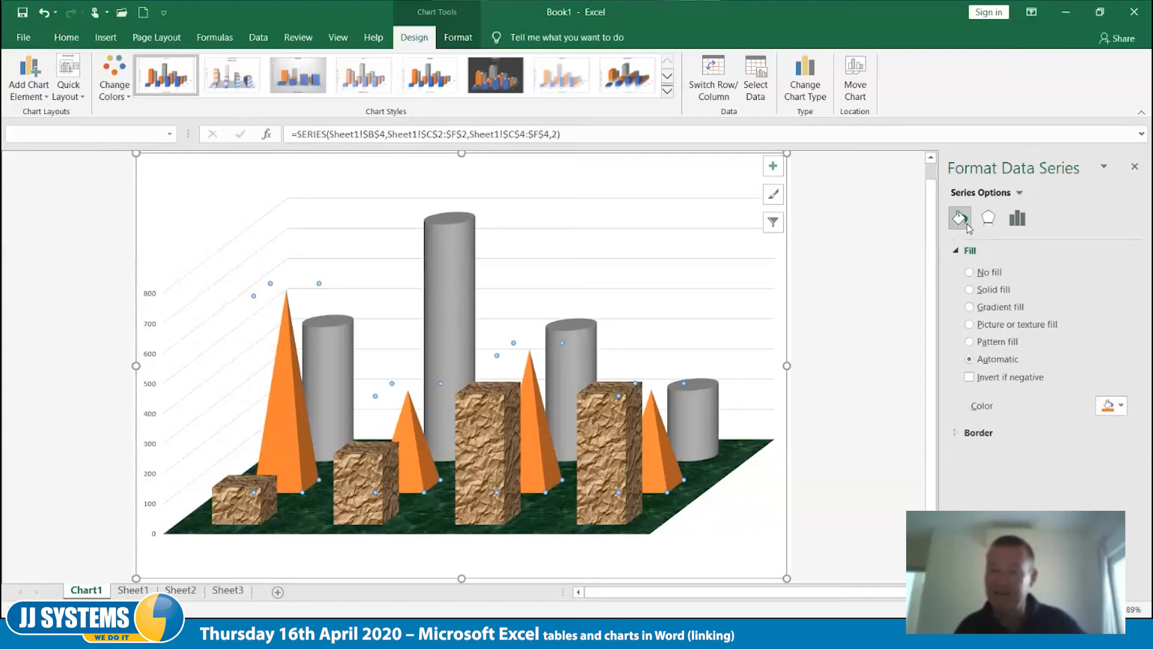
click(1000, 341)
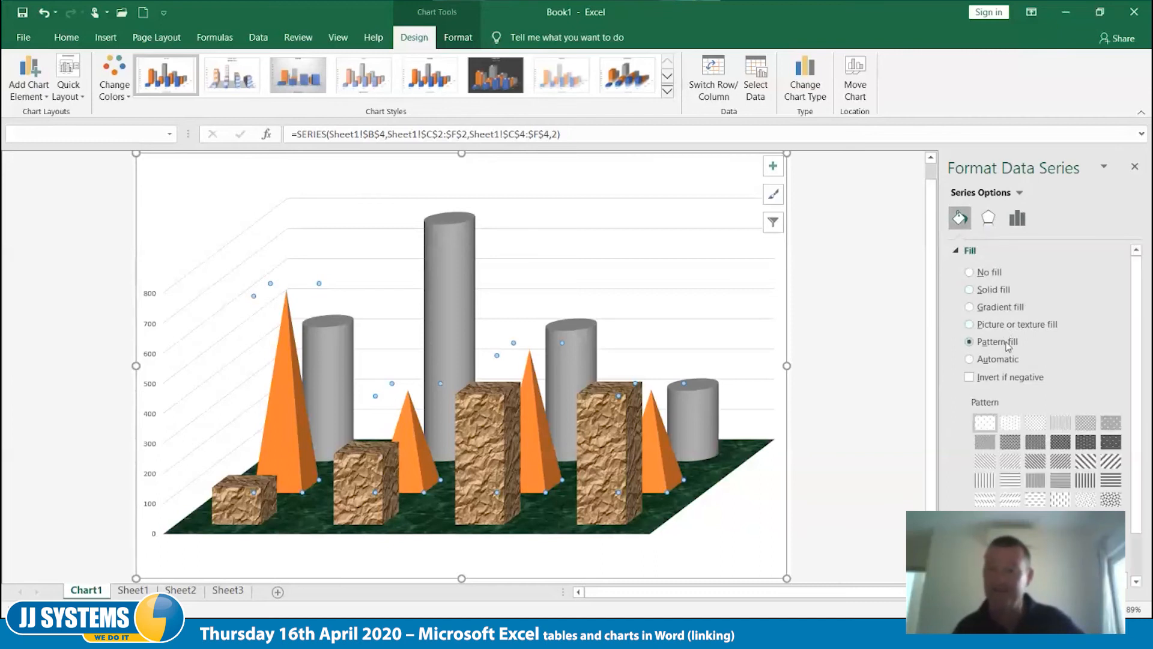
scroll(1133, 439, down, 2)
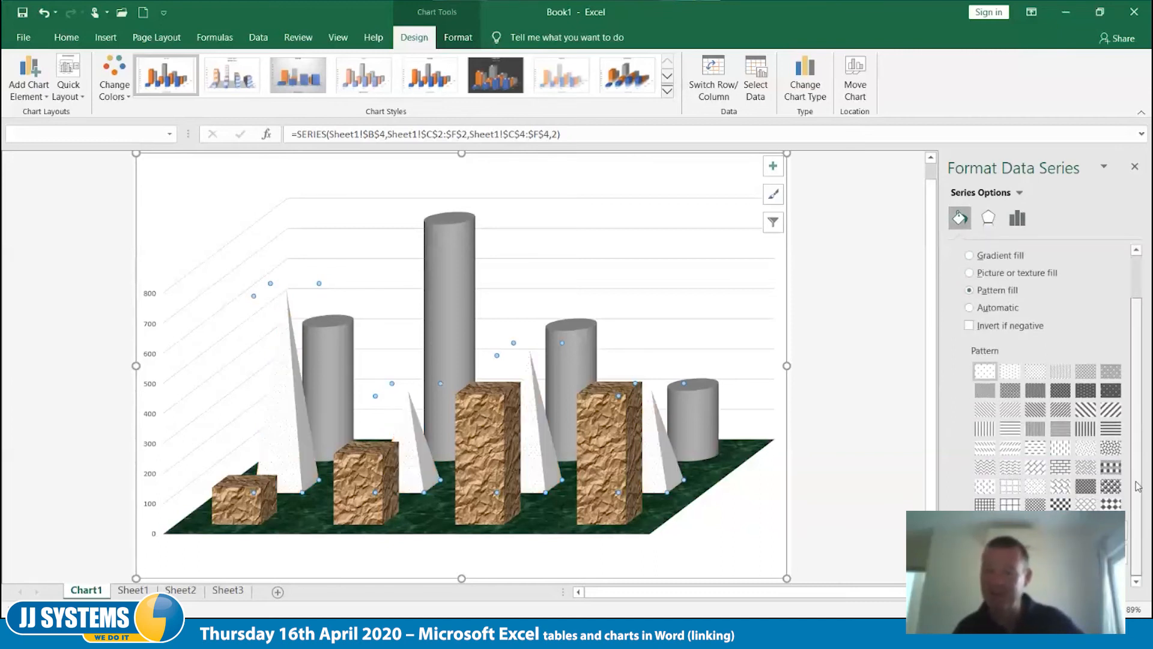
click(1062, 469)
Set the pyramids' brick pattern to a dark orange foreground and a red background
click(1129, 537)
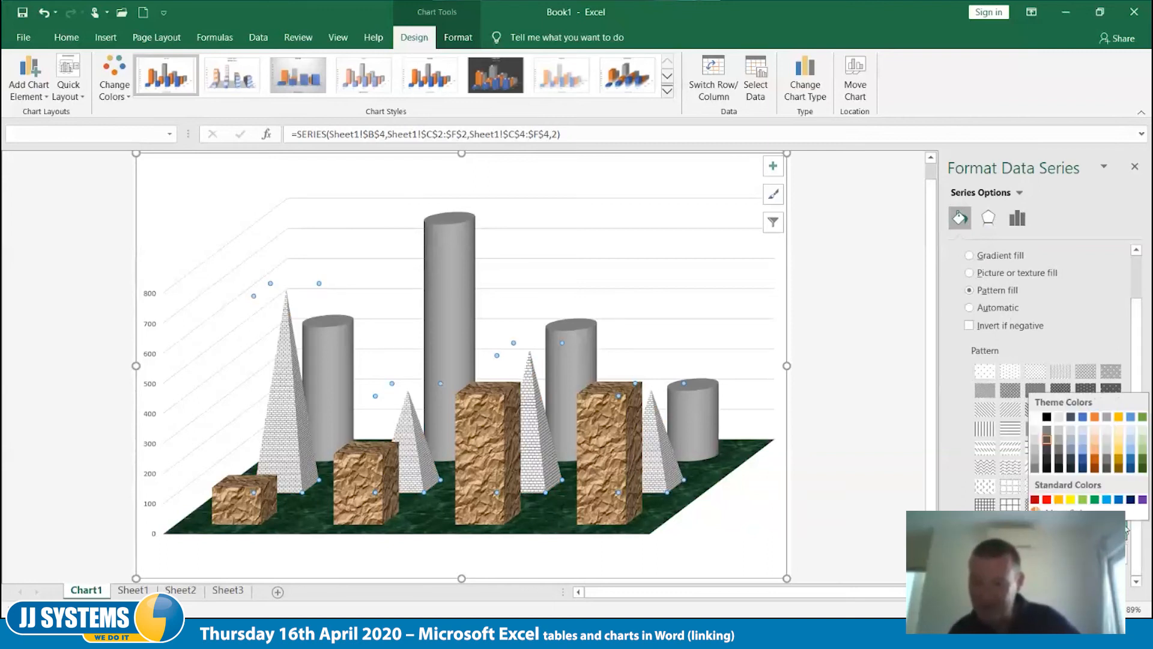
click(1093, 462)
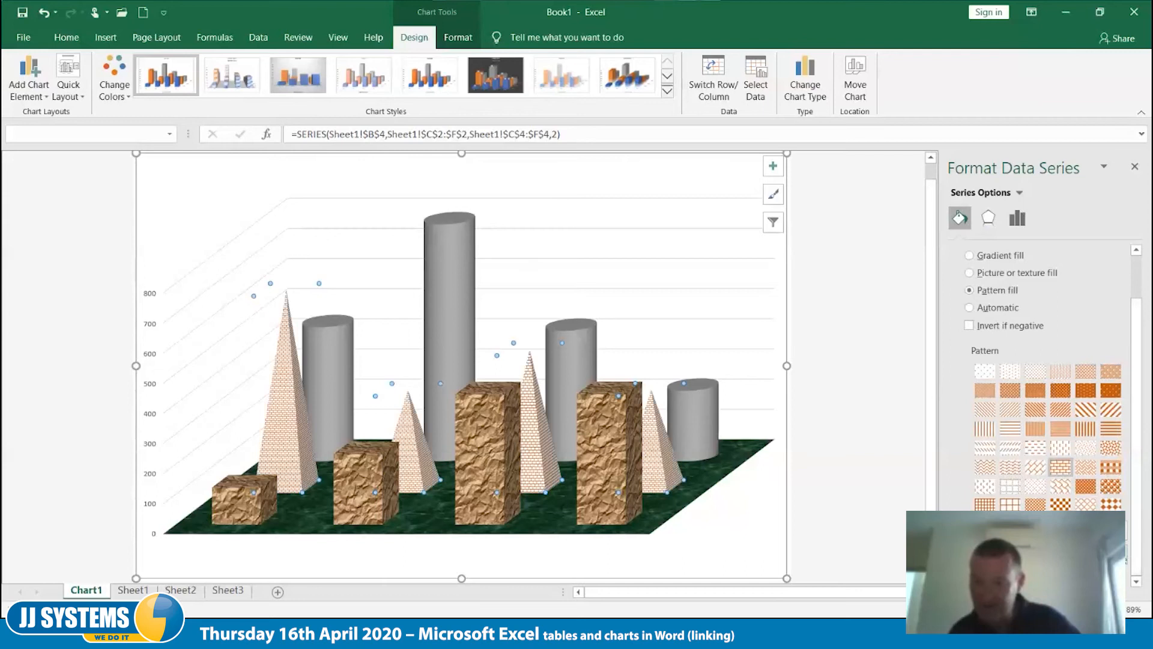
click(1130, 561)
click(1046, 522)
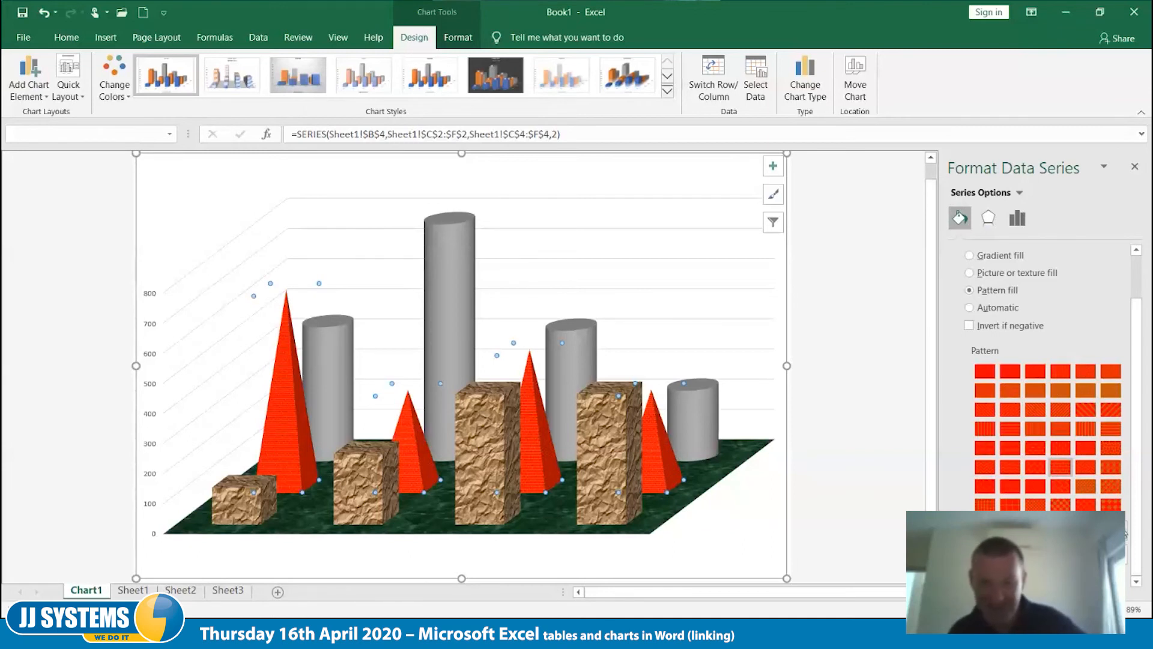
Try white as the pyramids' brick pattern foreground colour and settle on yellow
click(1126, 534)
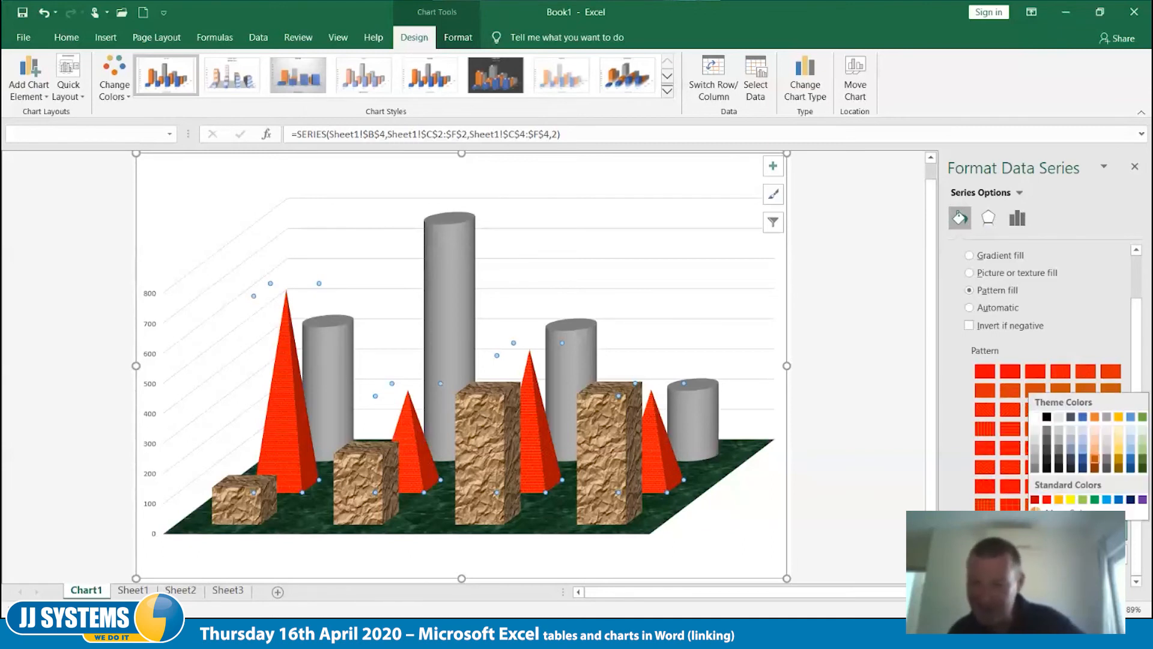
click(1035, 417)
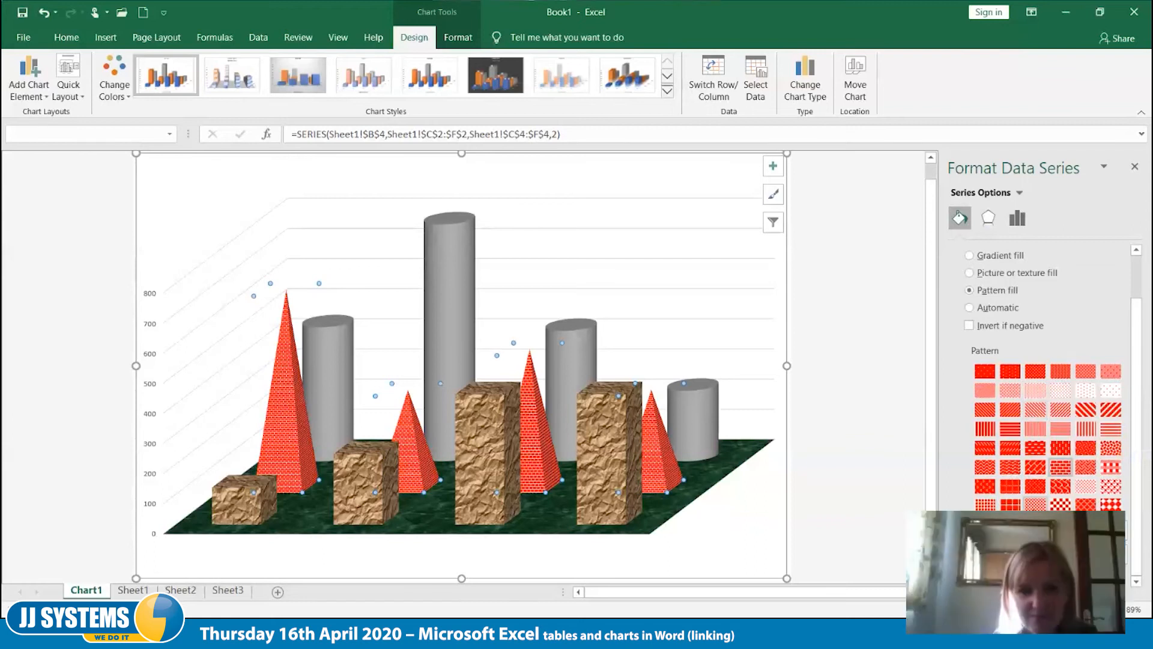
click(1126, 534)
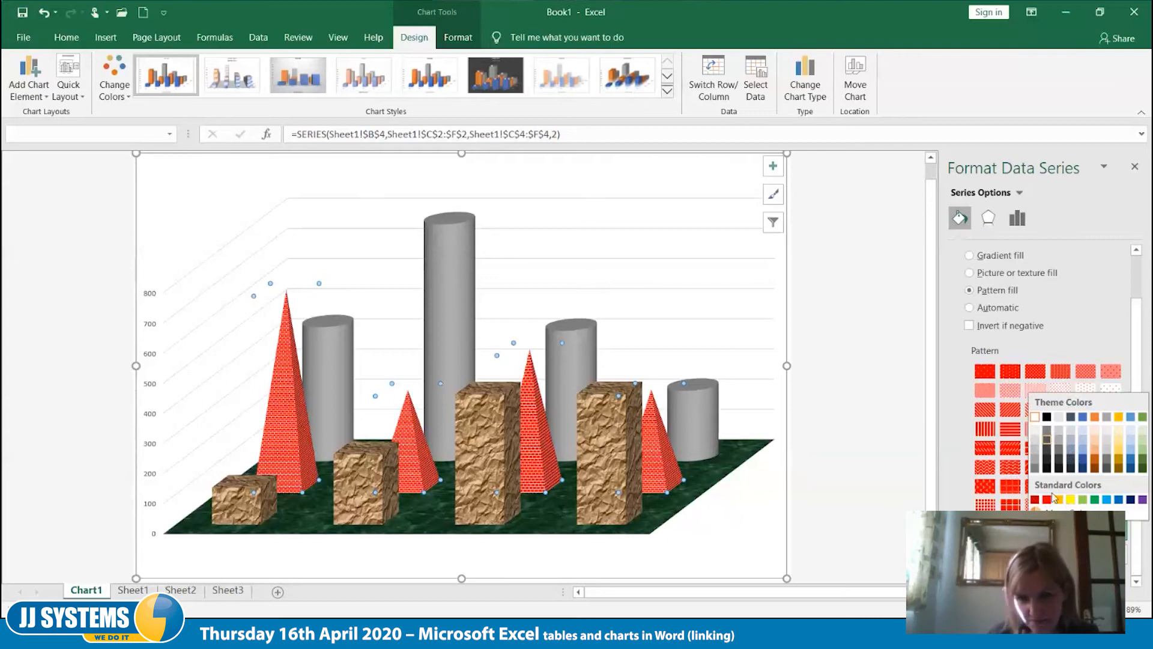
click(1071, 500)
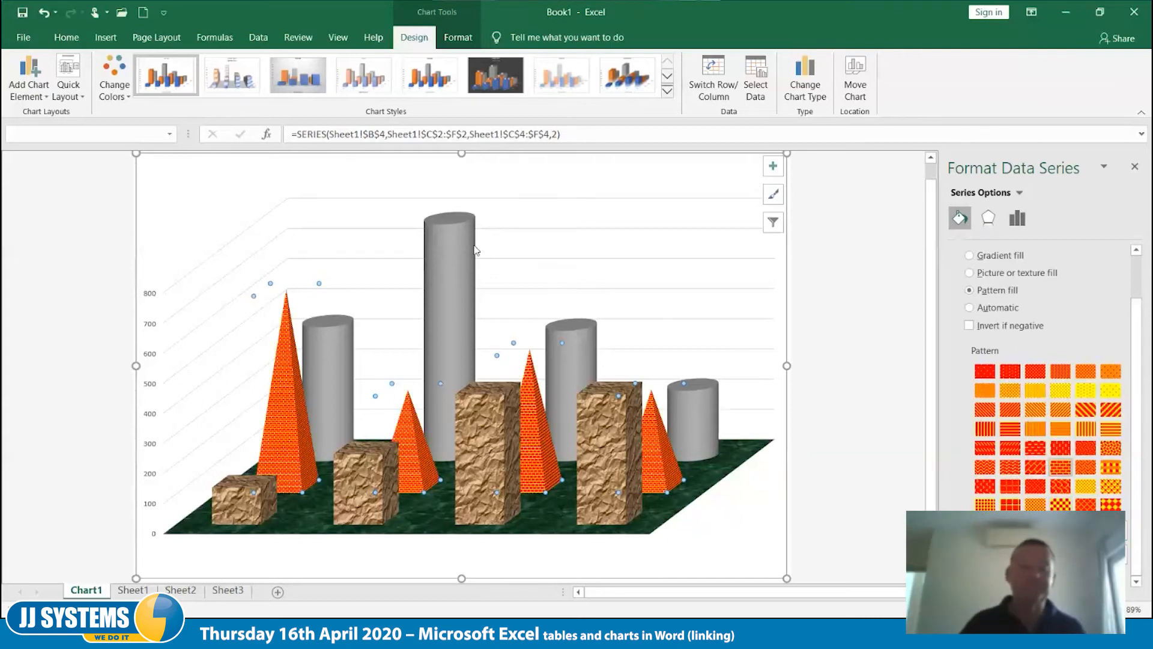
Apply a gradient fill to the grey cylinder series using the dark blue radial preset gradient
click(446, 247)
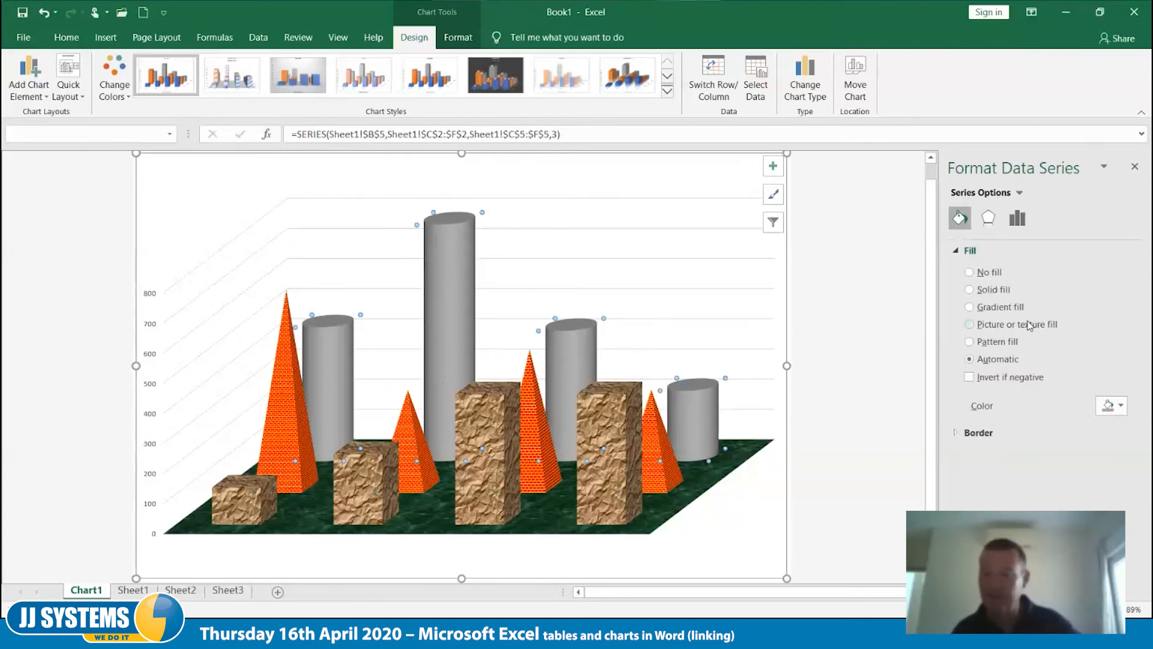
click(1009, 308)
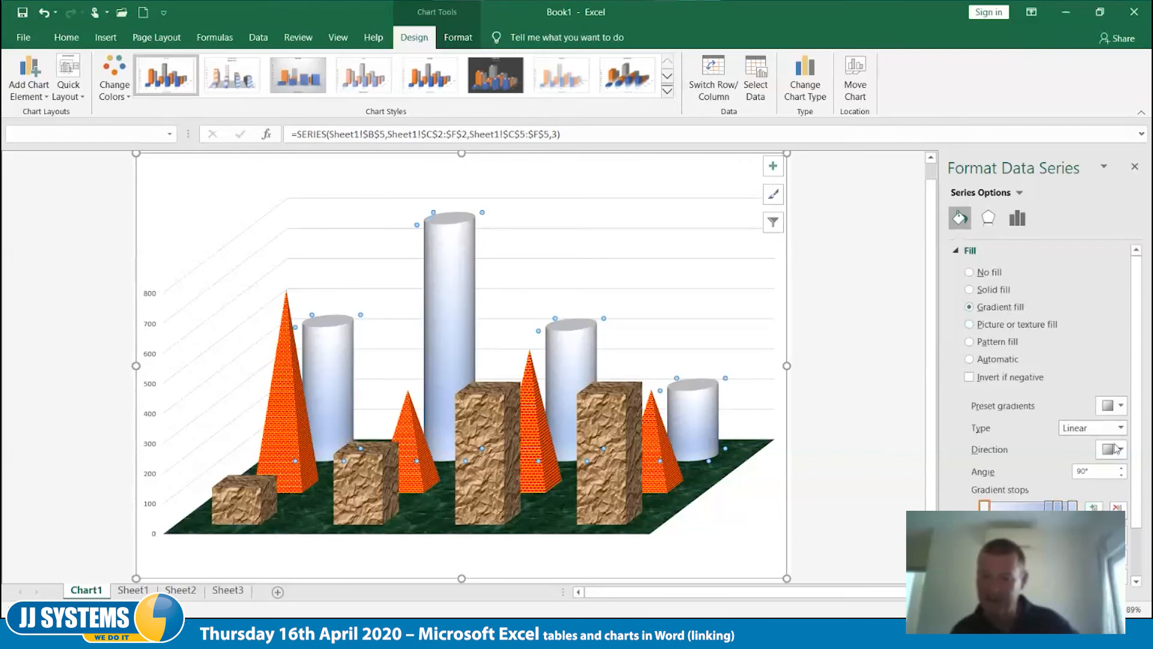
click(1120, 405)
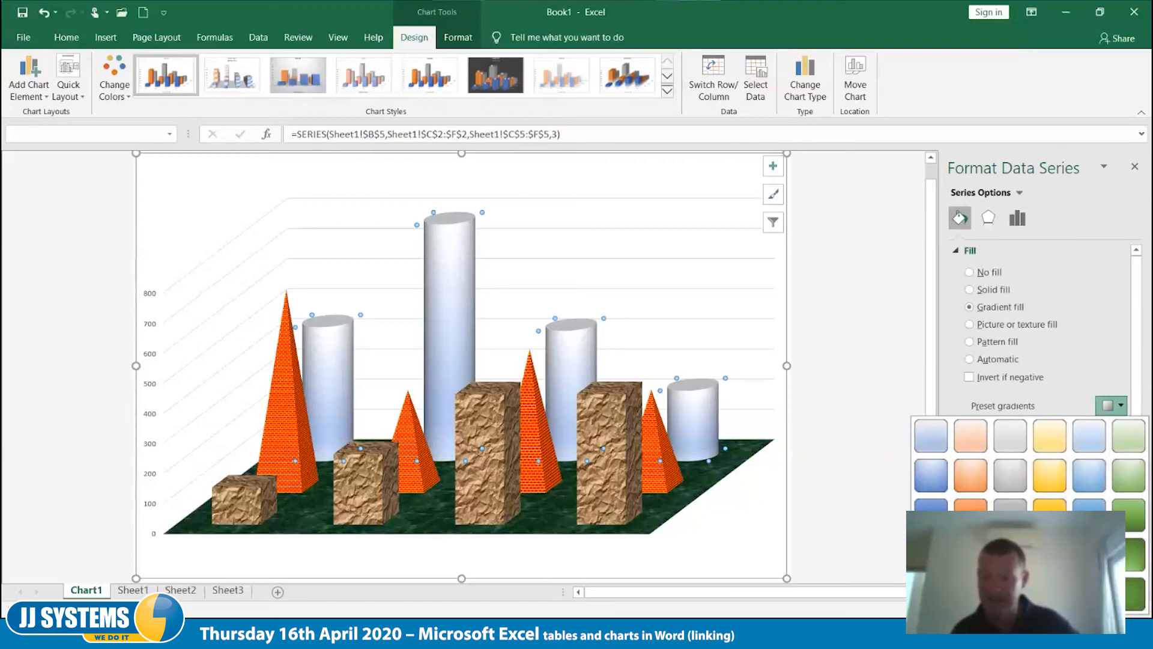
click(931, 592)
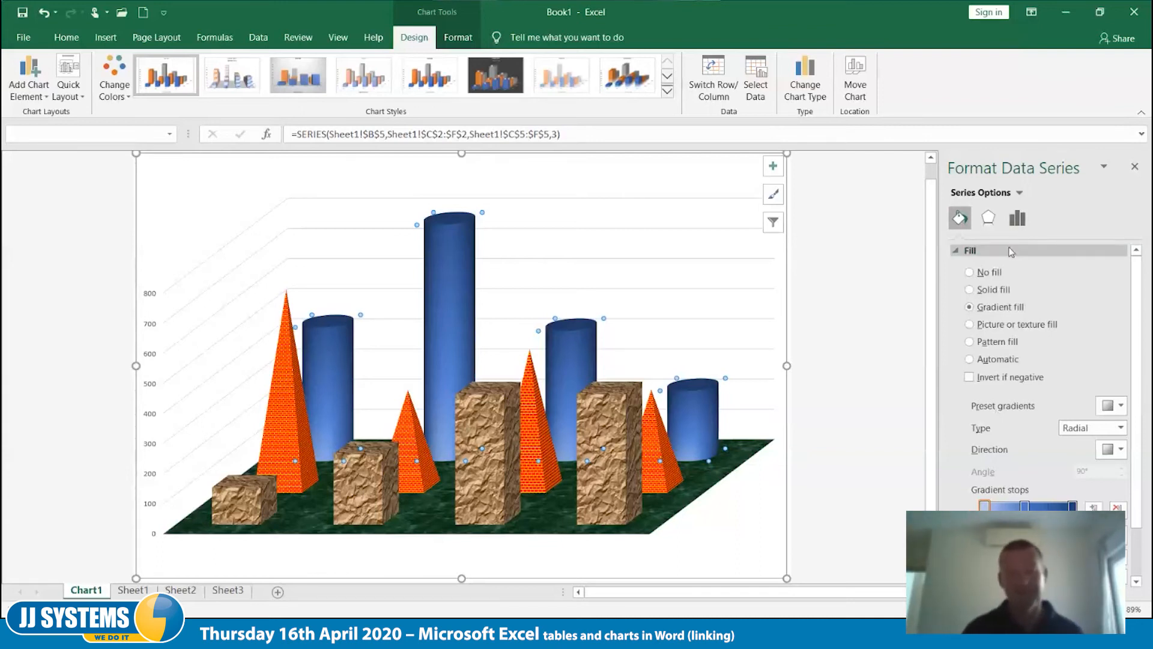
Delete the chart's major gridlines and apply a picture or texture fill to the walls
click(689, 263)
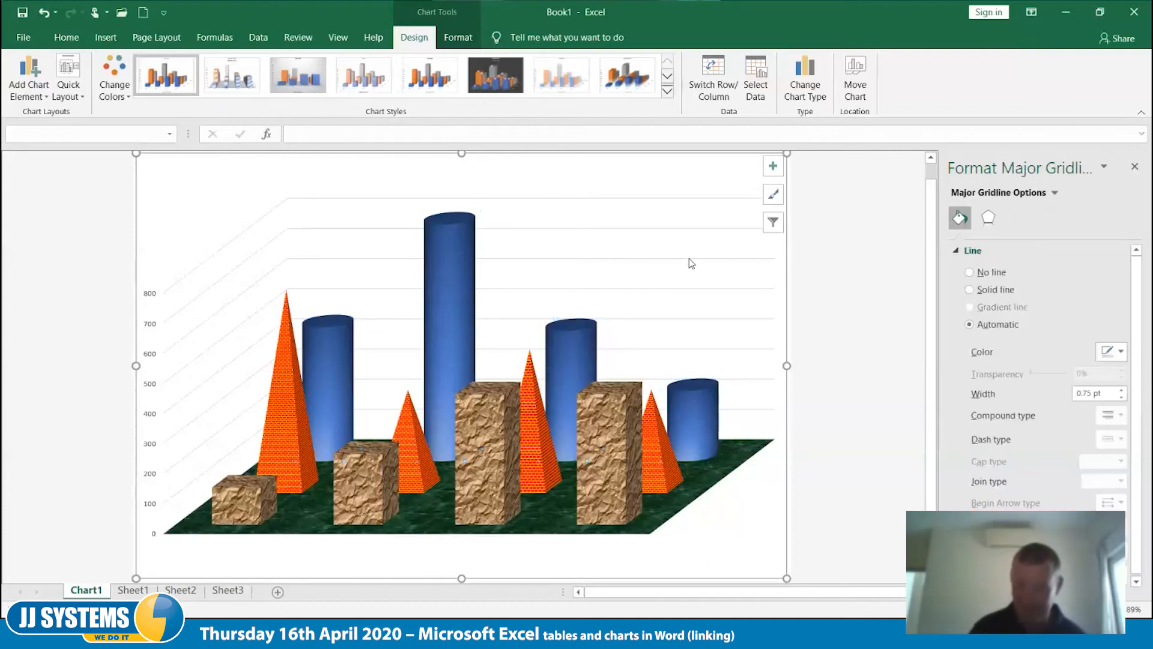
key(Delete)
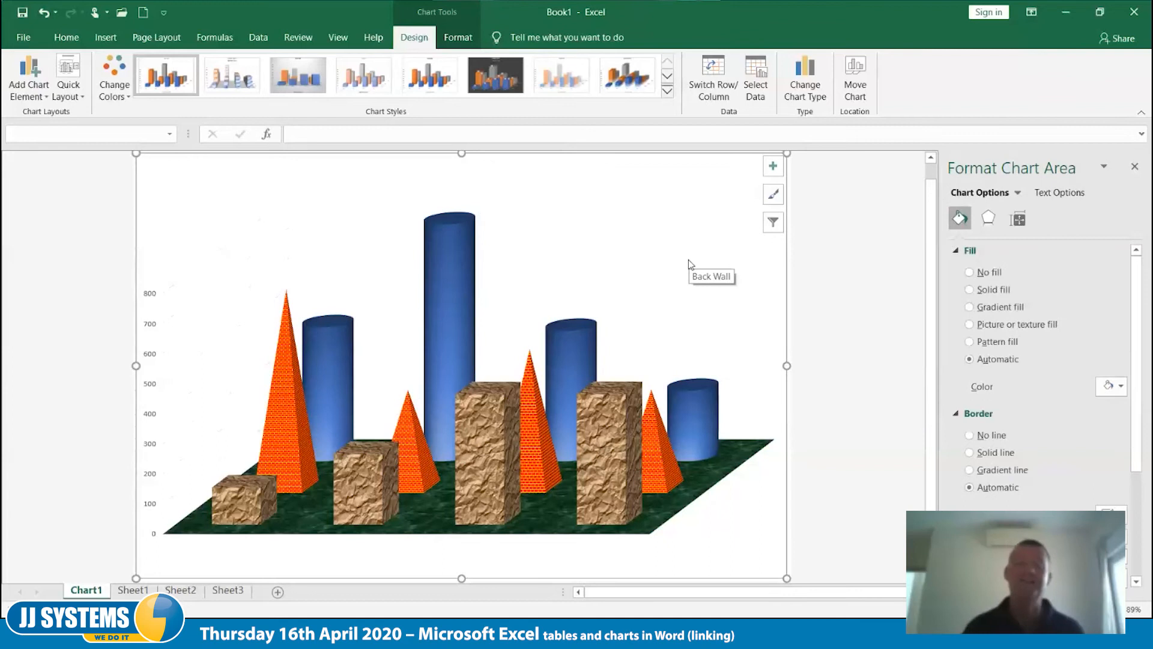
click(619, 270)
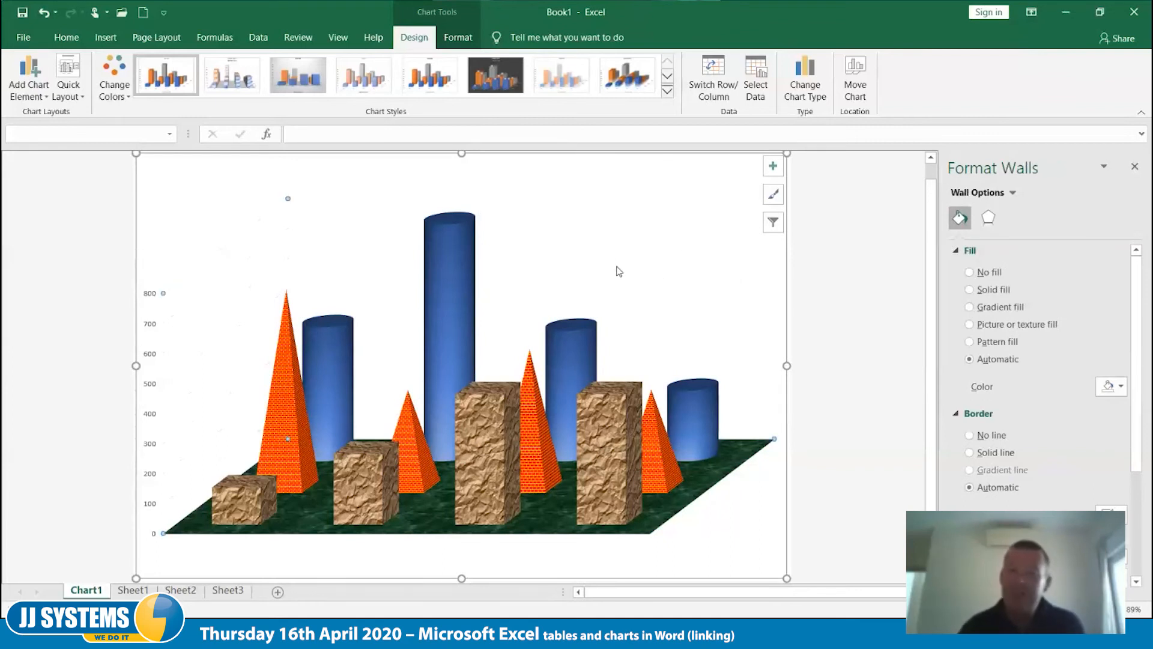
click(1025, 331)
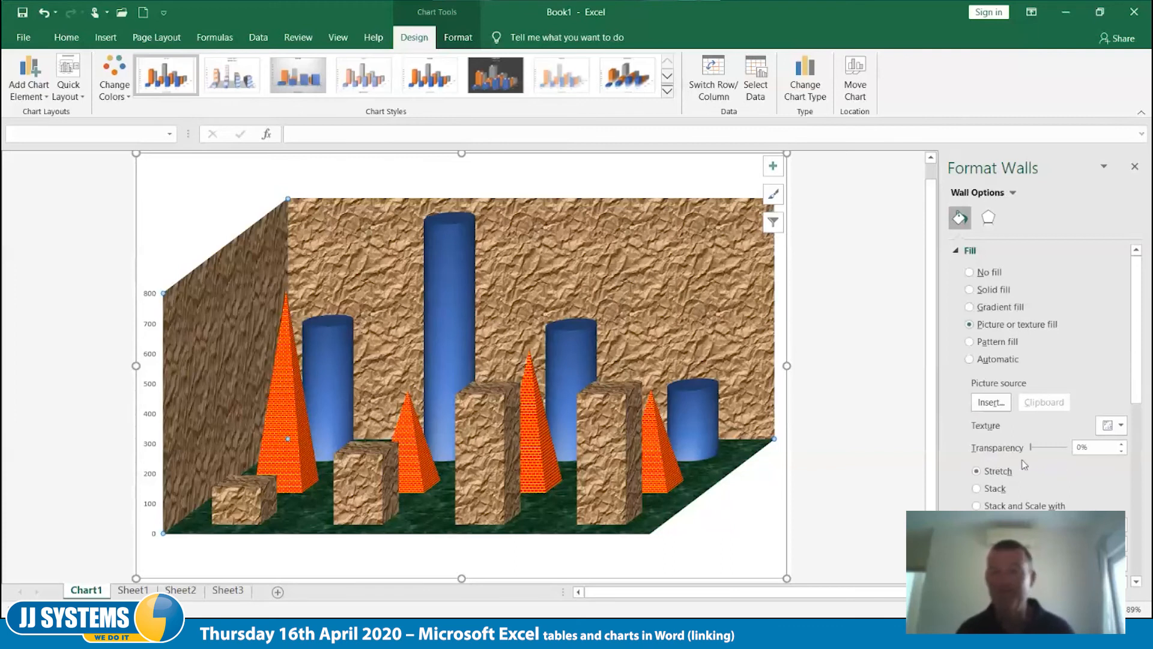
Fill the chart walls with the picture img2 from the Saved Pictures folder and close the formatting pane
click(994, 407)
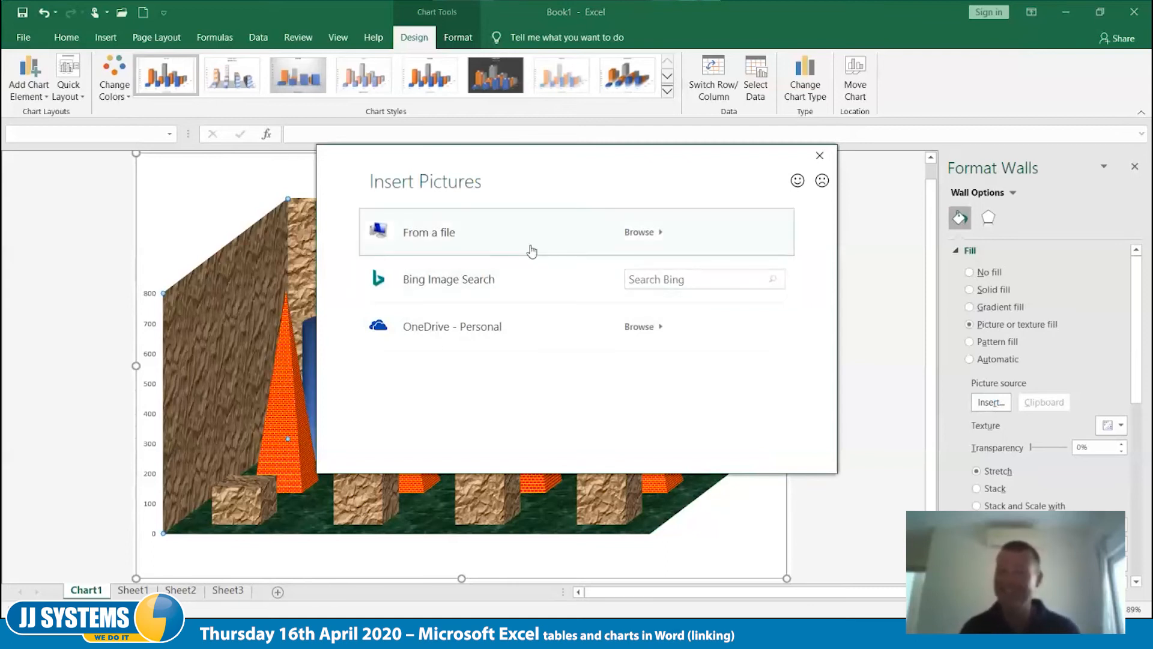
click(431, 235)
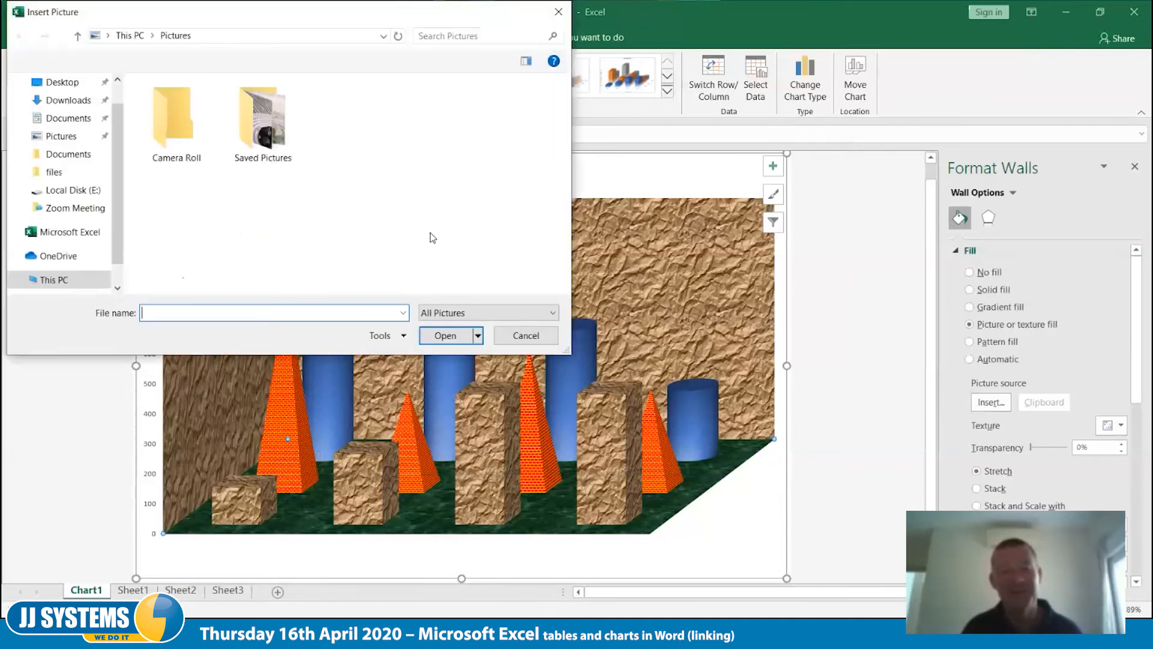
double_click(284, 138)
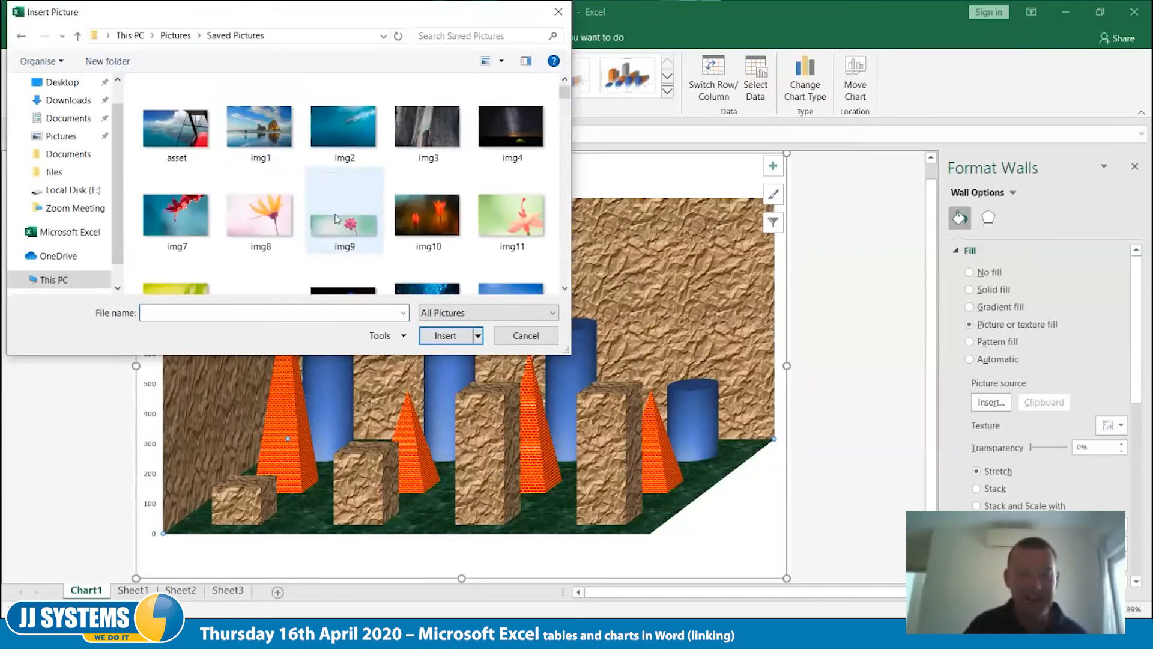
click(349, 128)
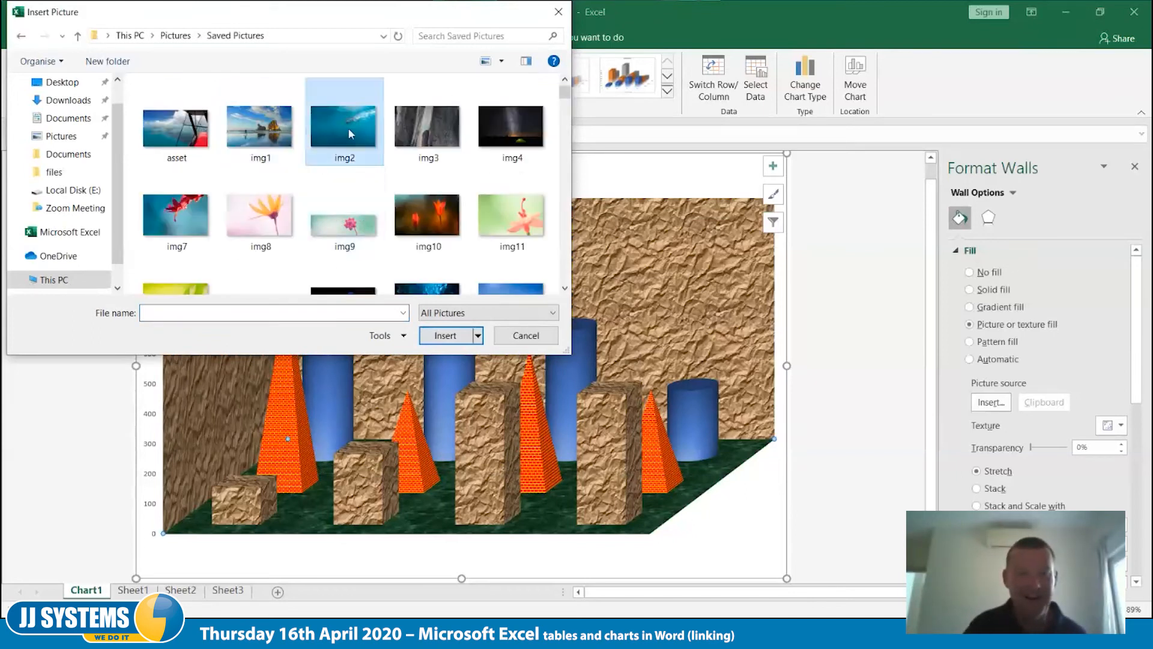
click(440, 336)
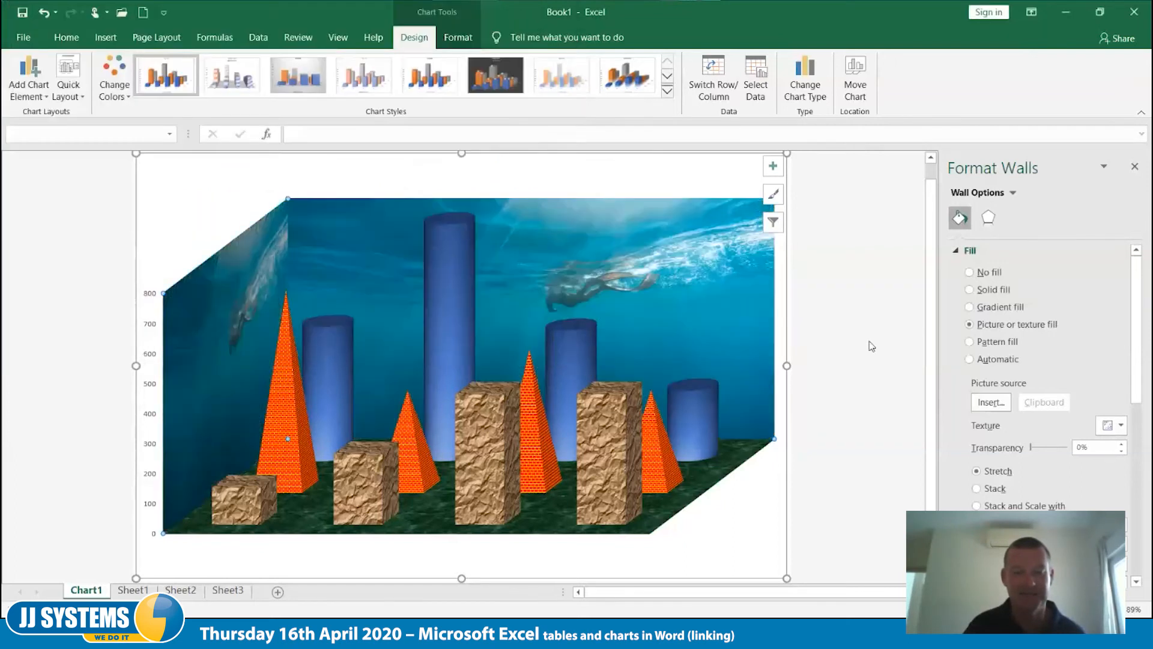
click(872, 346)
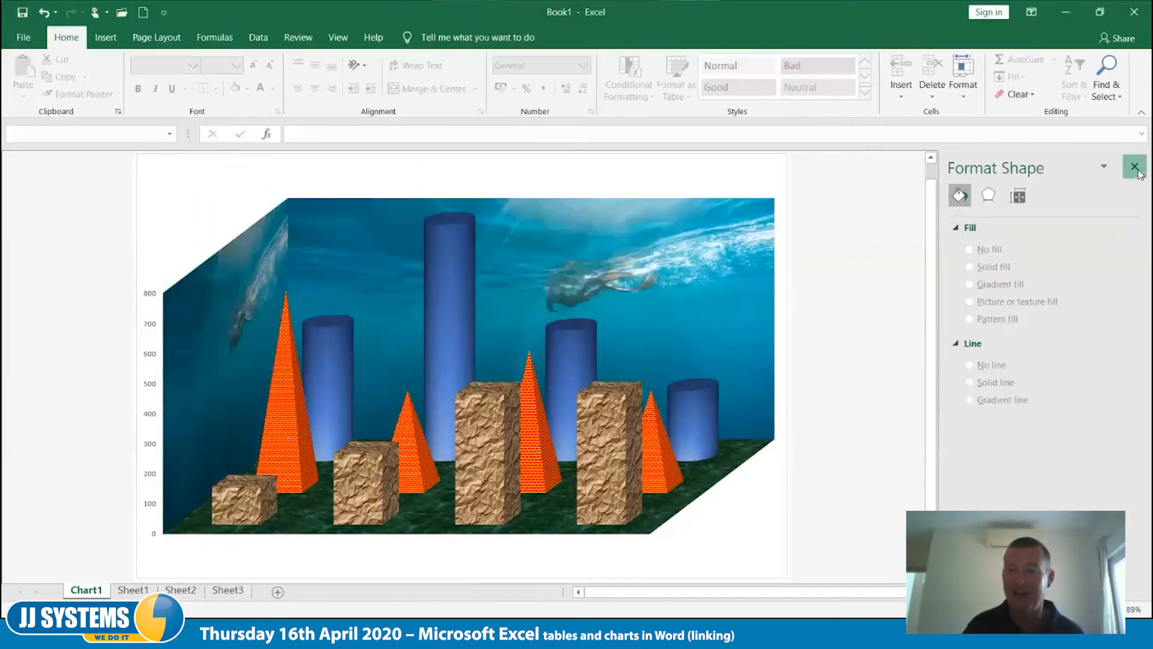
click(1134, 166)
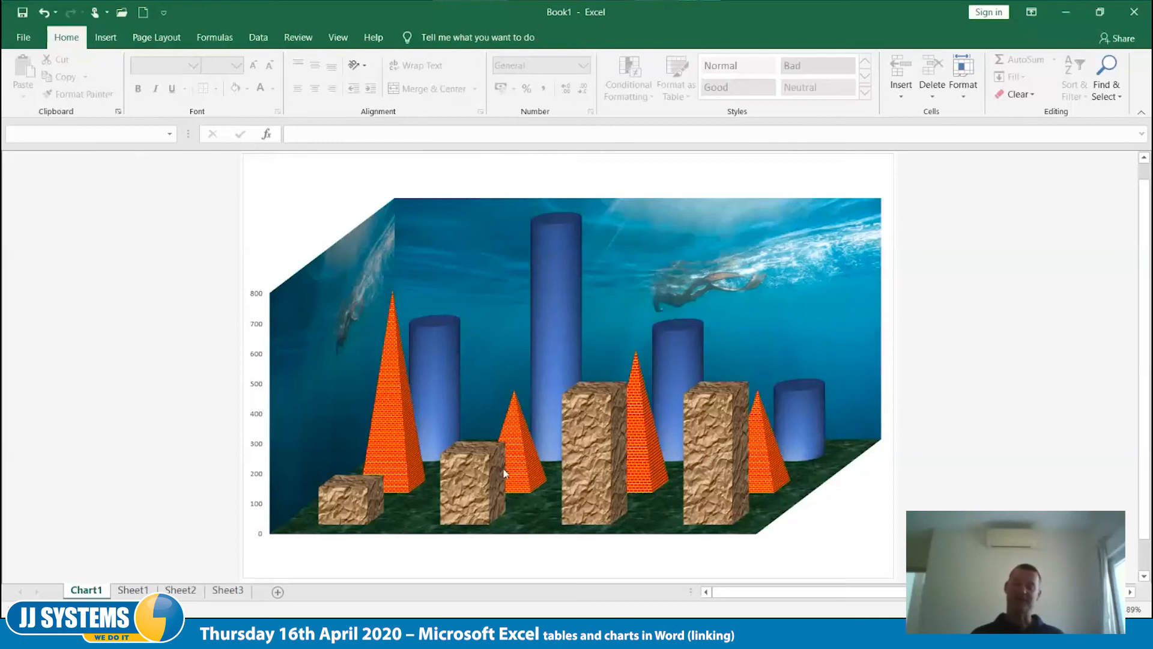
Fill only the tallest cylinder (Feb) with the picture img11 from the Saved Pictures folder
mouse_move(529, 449)
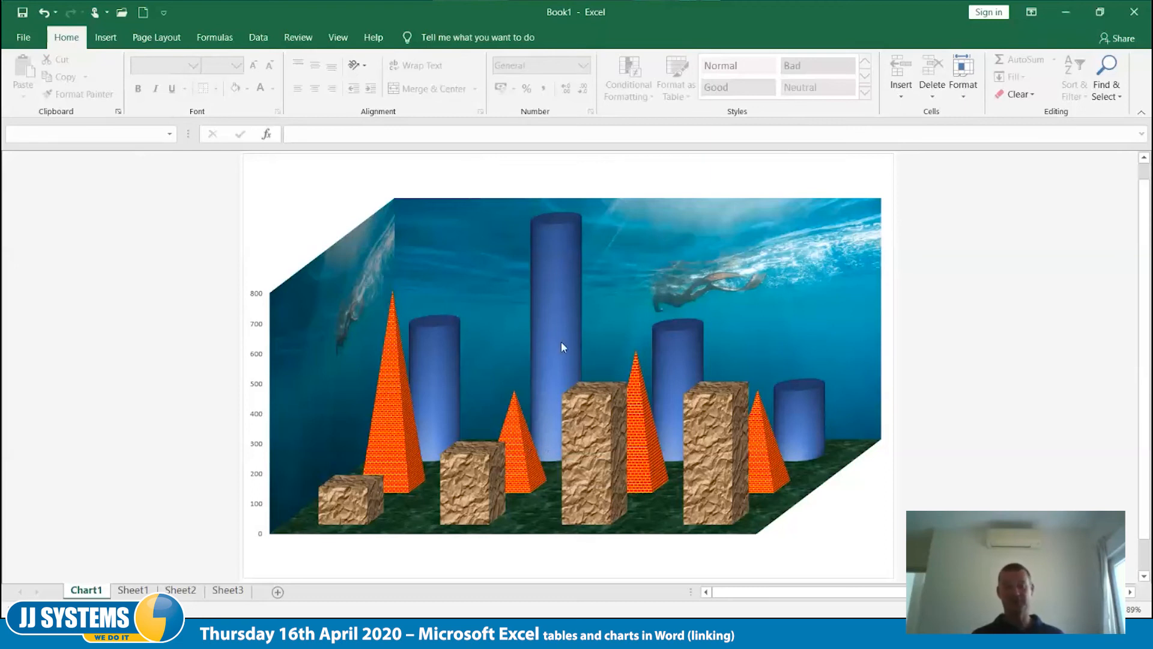
mouse_move(559, 327)
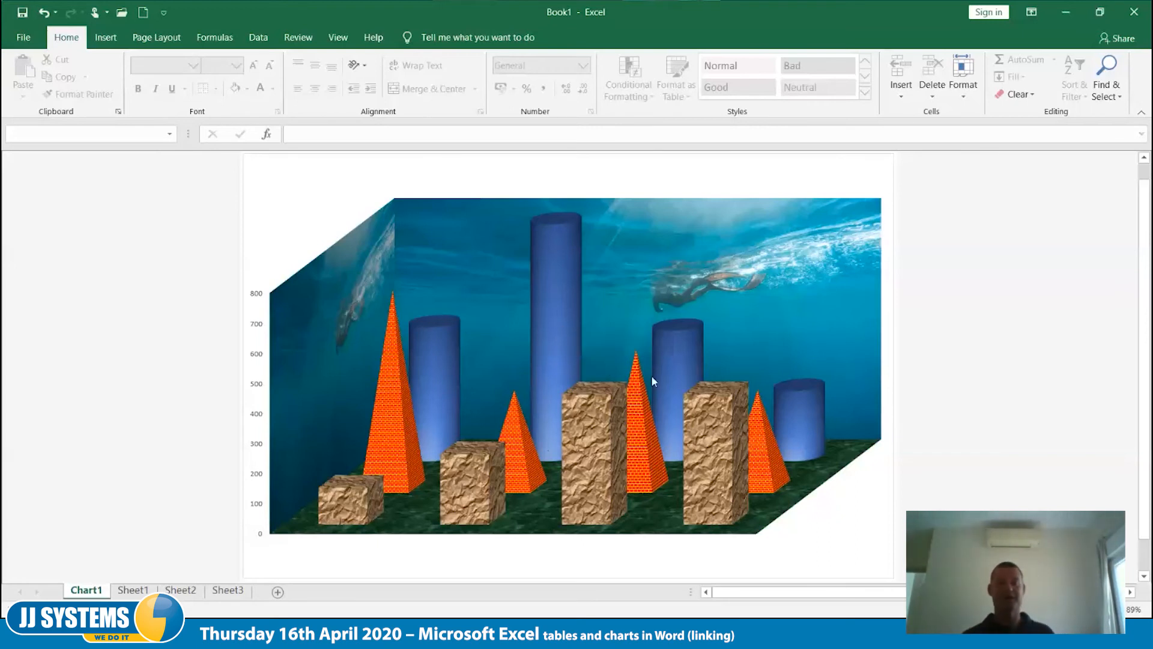
mouse_move(672, 349)
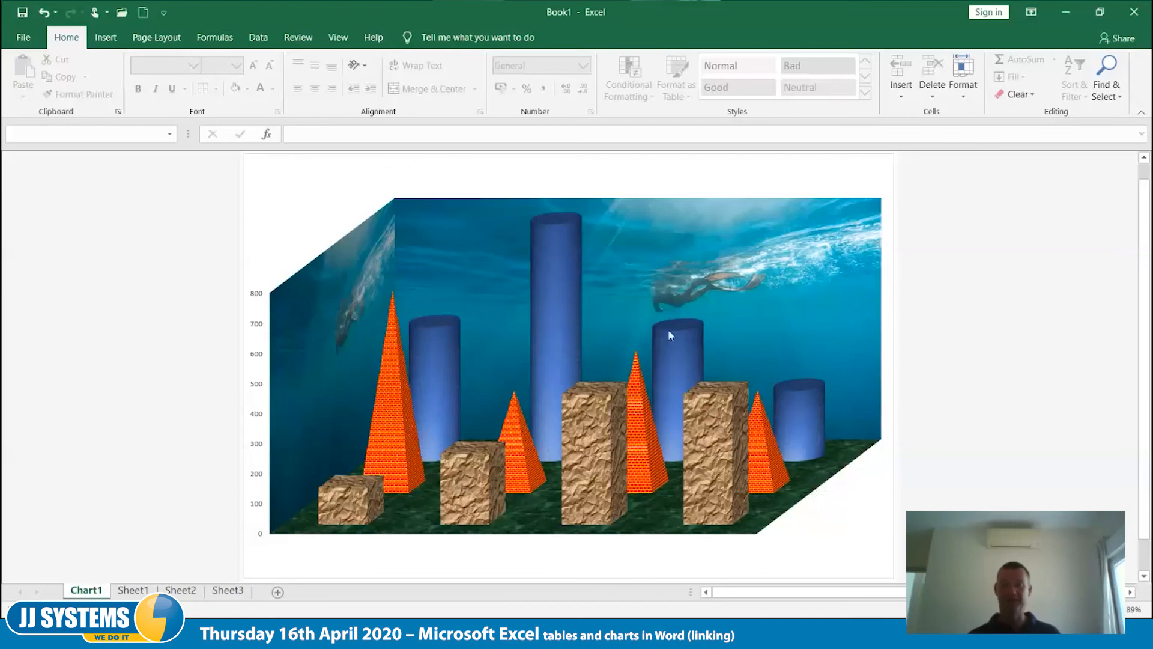
click(565, 318)
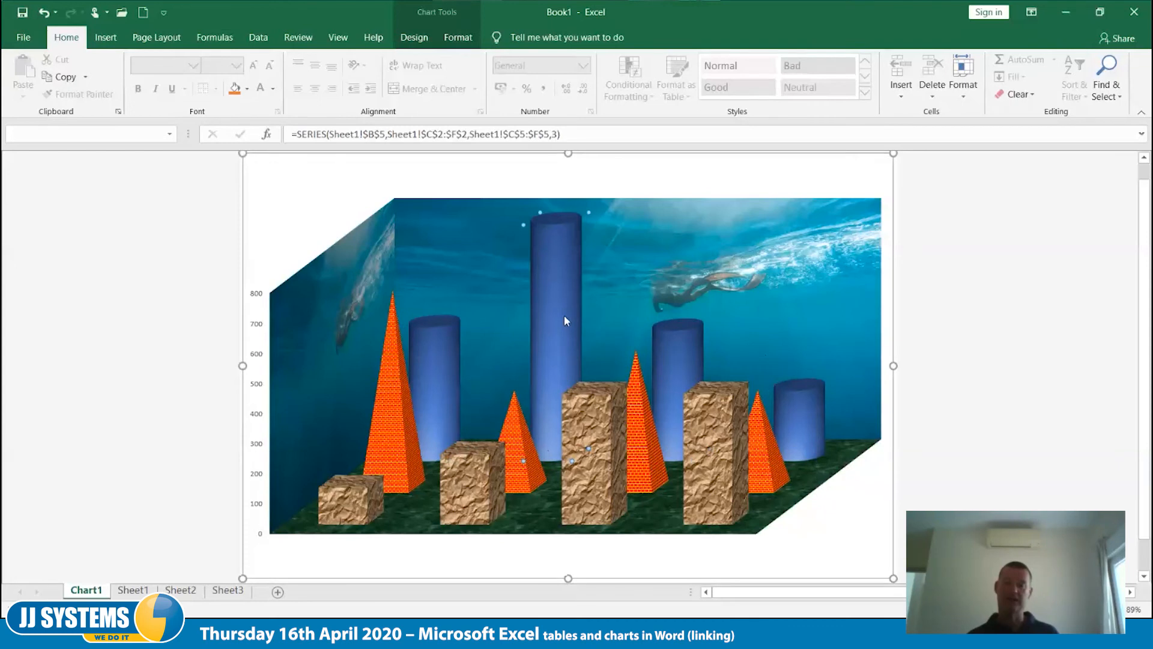
double_click(564, 315)
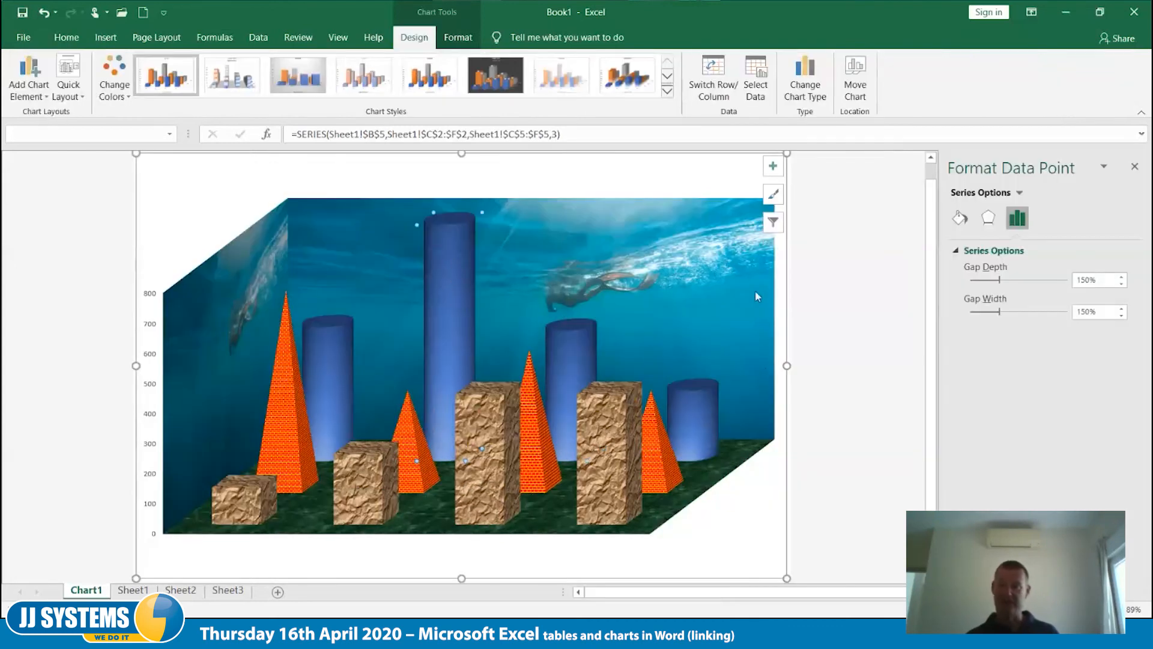
click(960, 218)
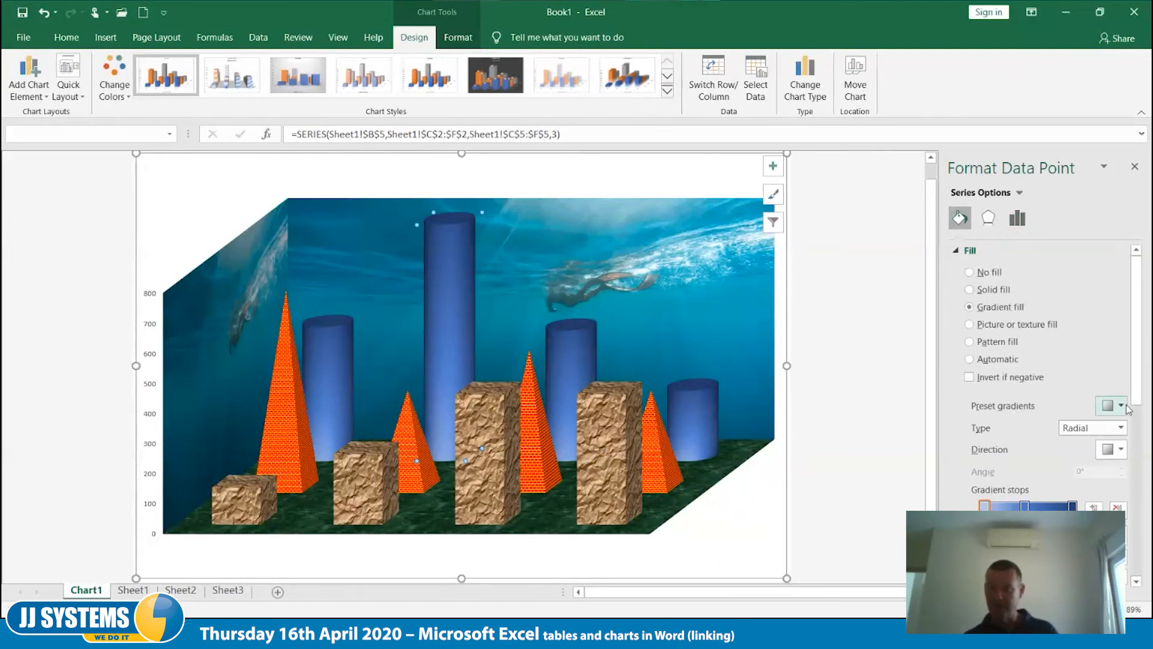
click(996, 324)
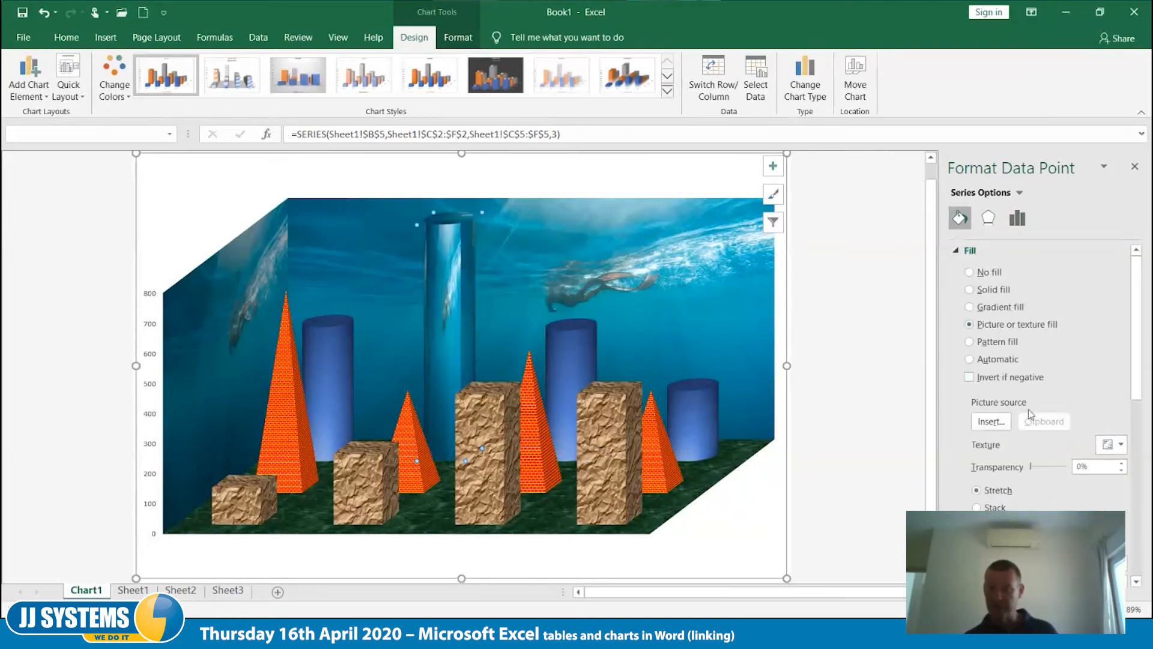
click(991, 421)
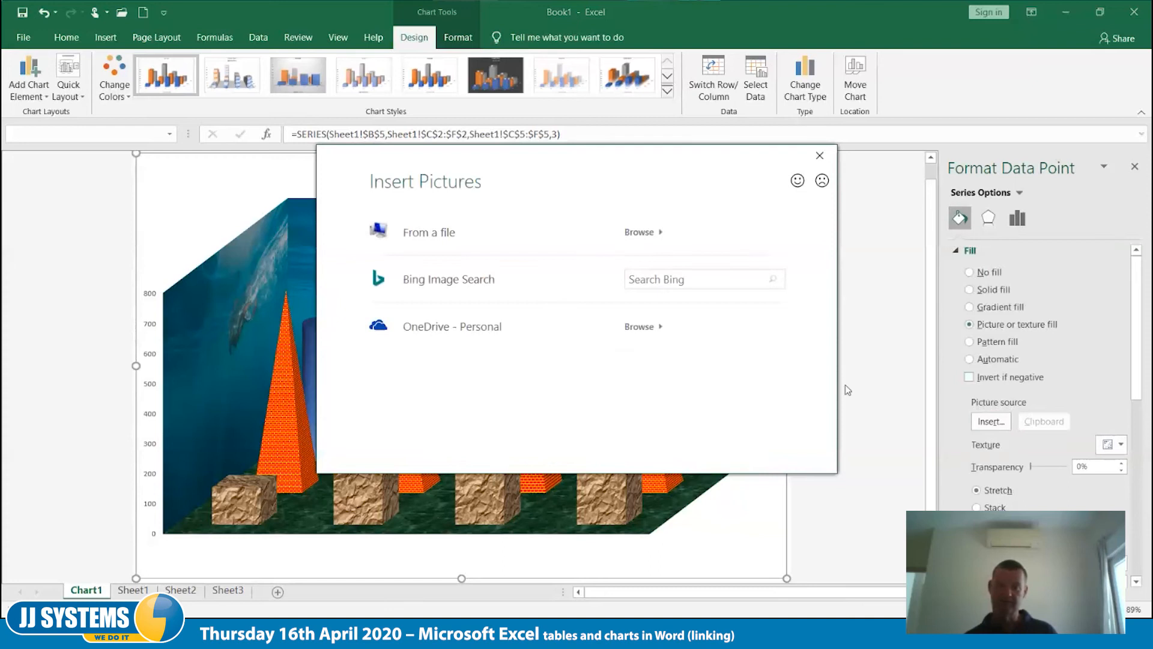
click(458, 240)
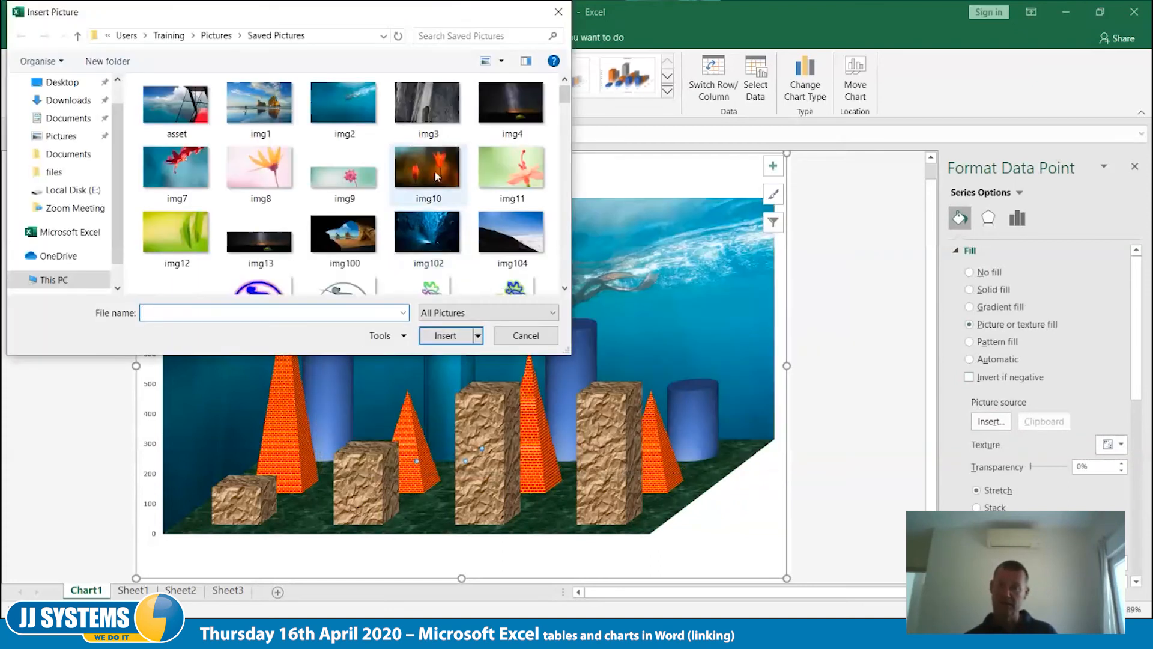
click(509, 168)
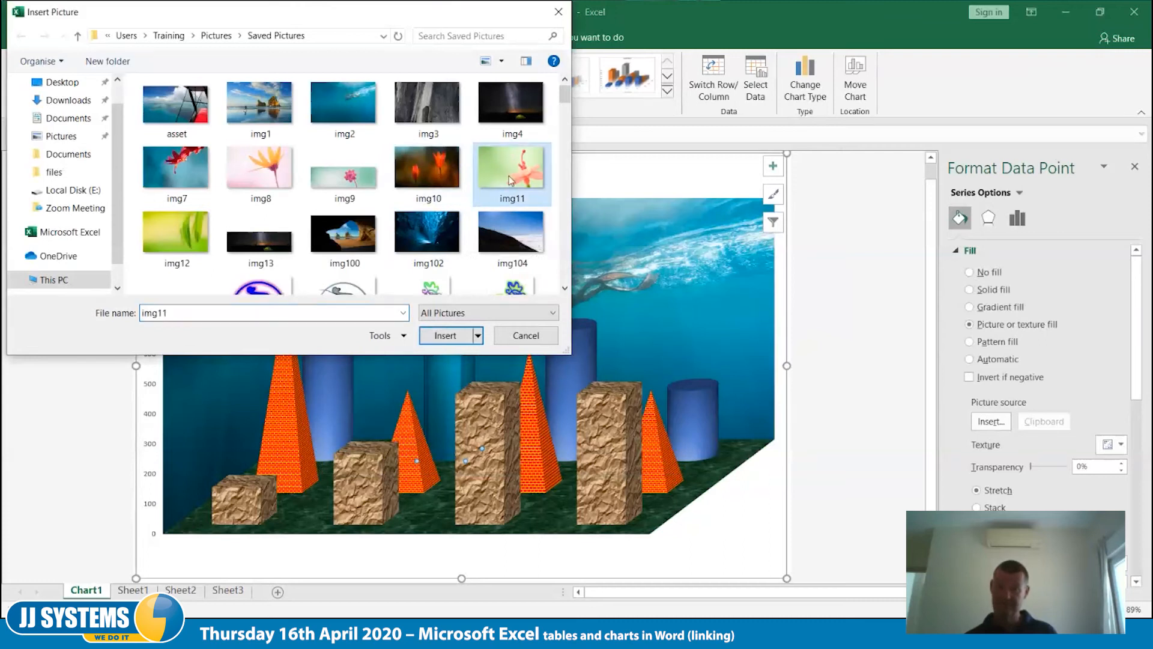
click(445, 335)
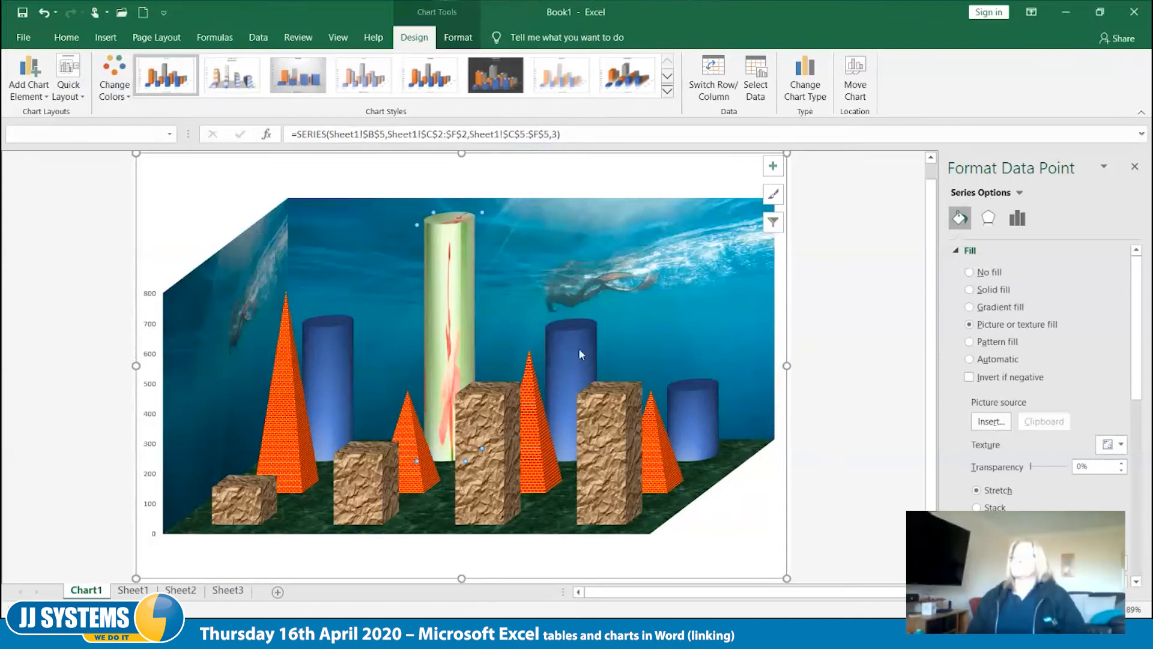
Fill the whole cylinder series with the picture J0099148 from the Saved Pictures folder and close the formatting pane
click(611, 437)
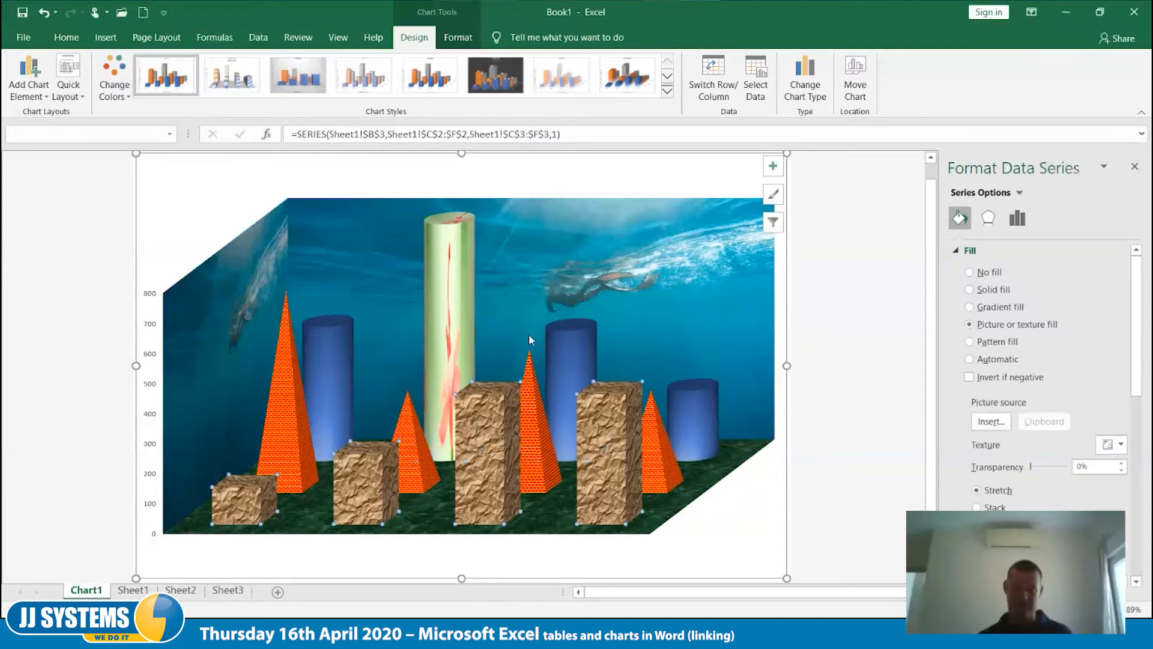
click(459, 310)
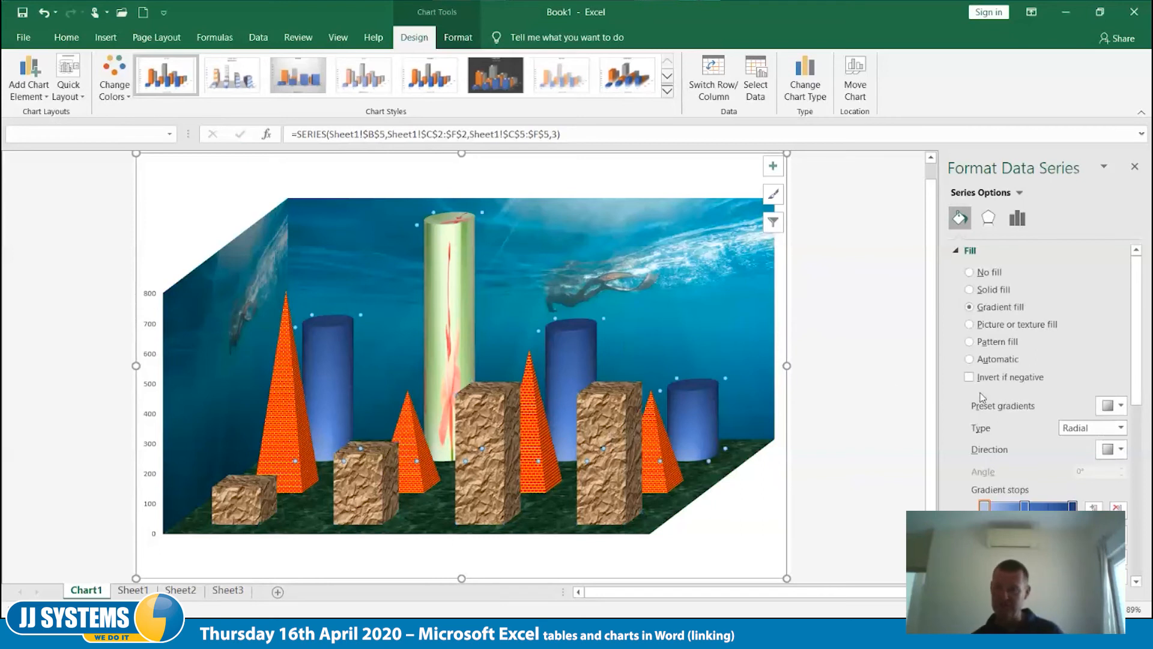
click(1003, 325)
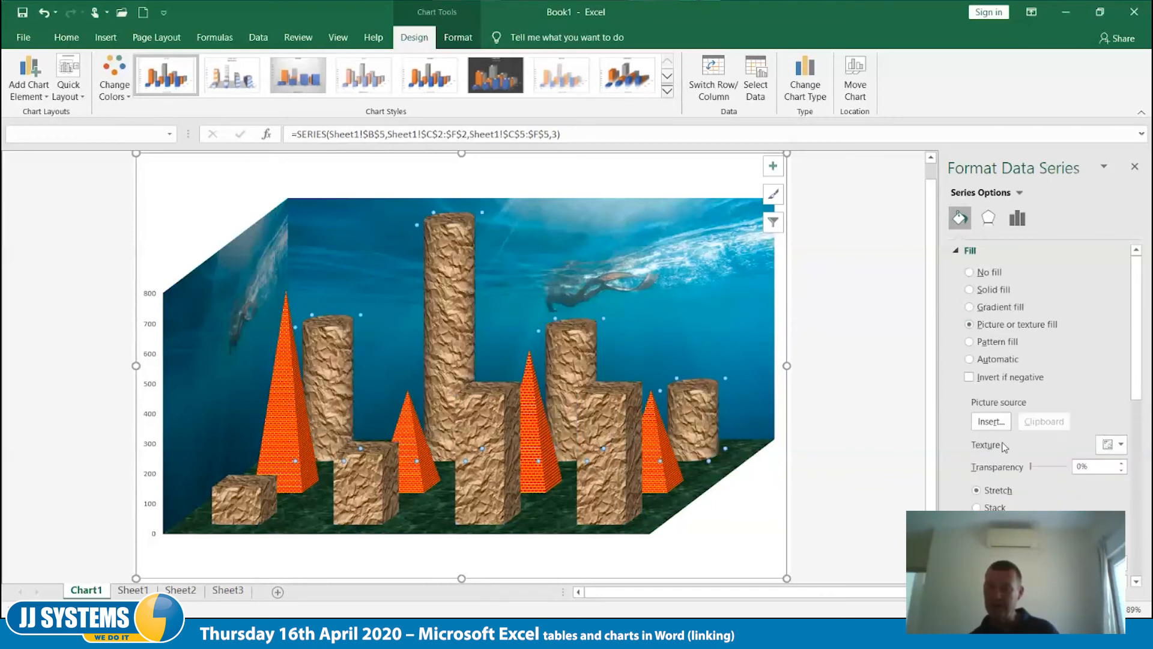
click(1002, 427)
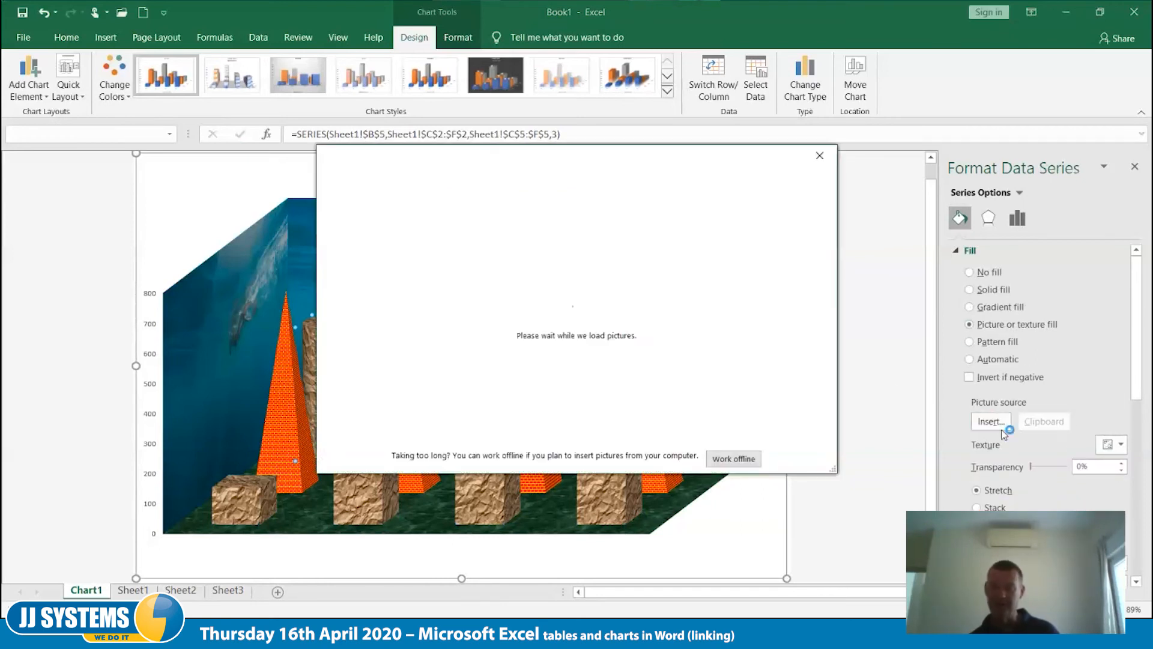
click(442, 242)
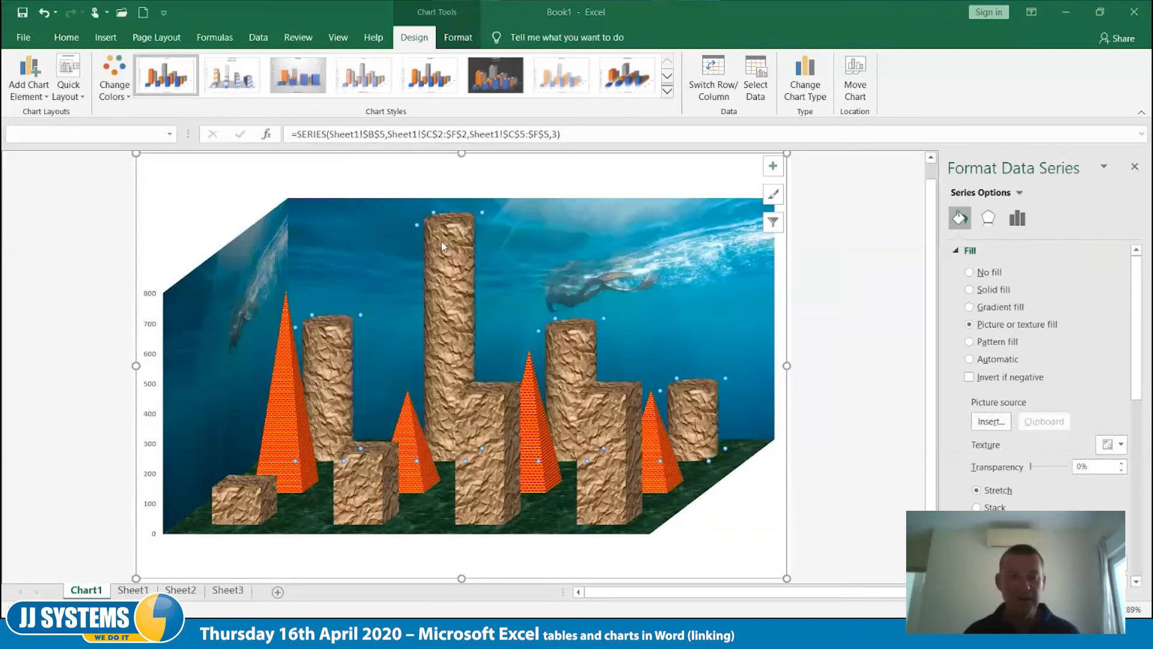
scroll(419, 216, down, 4)
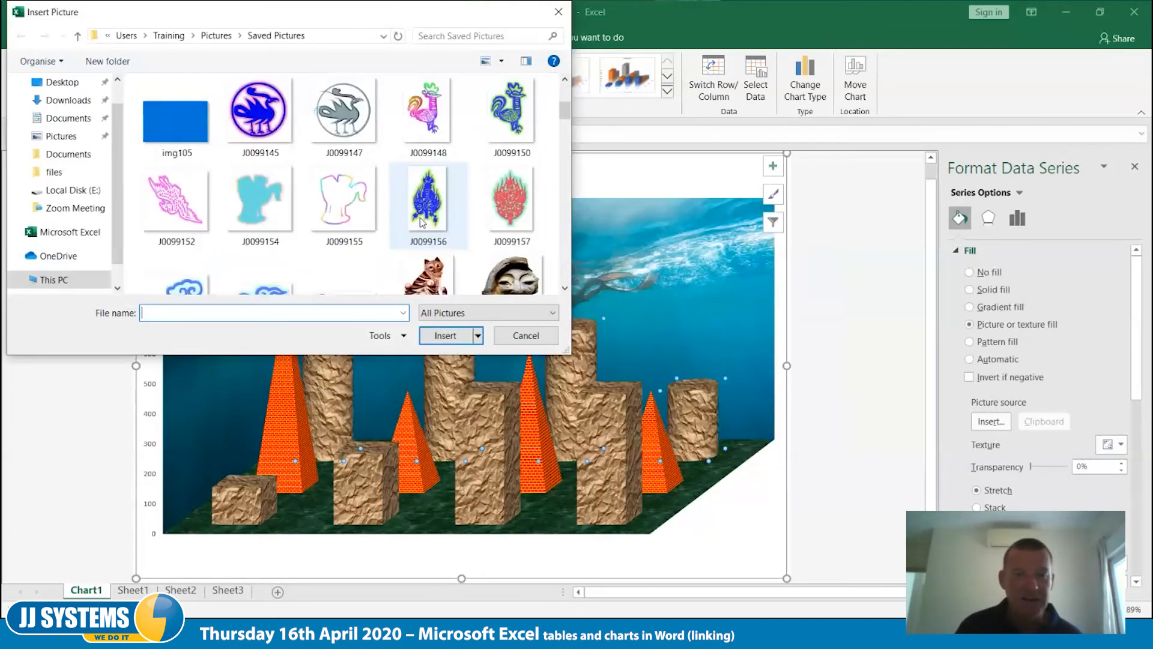
click(438, 127)
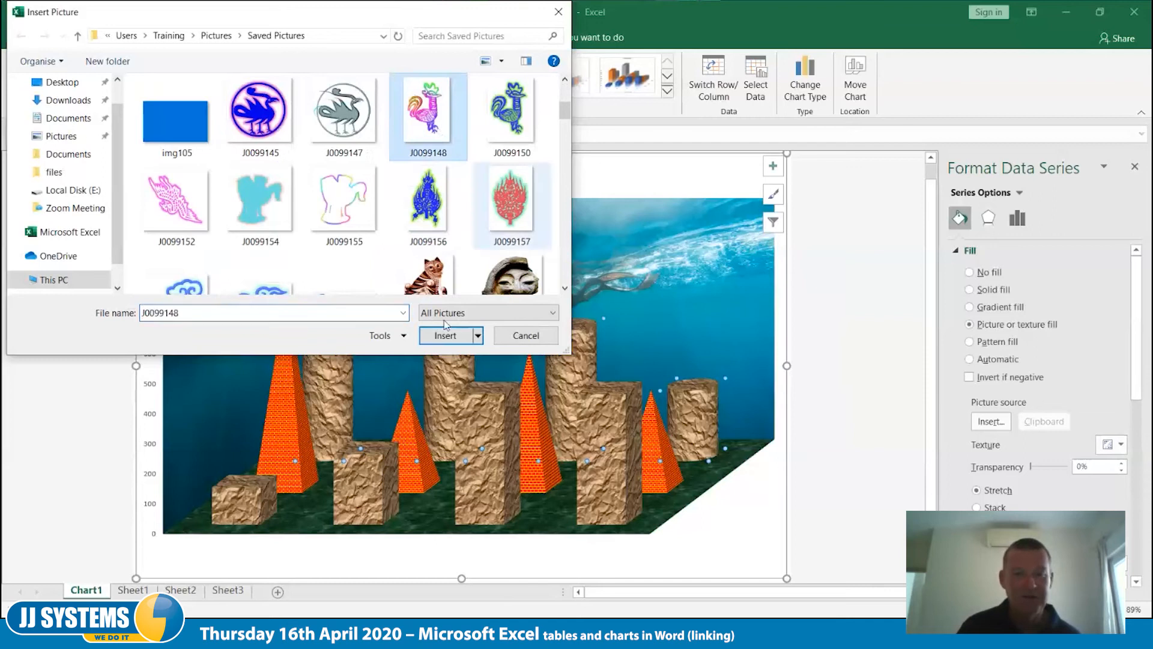
click(441, 342)
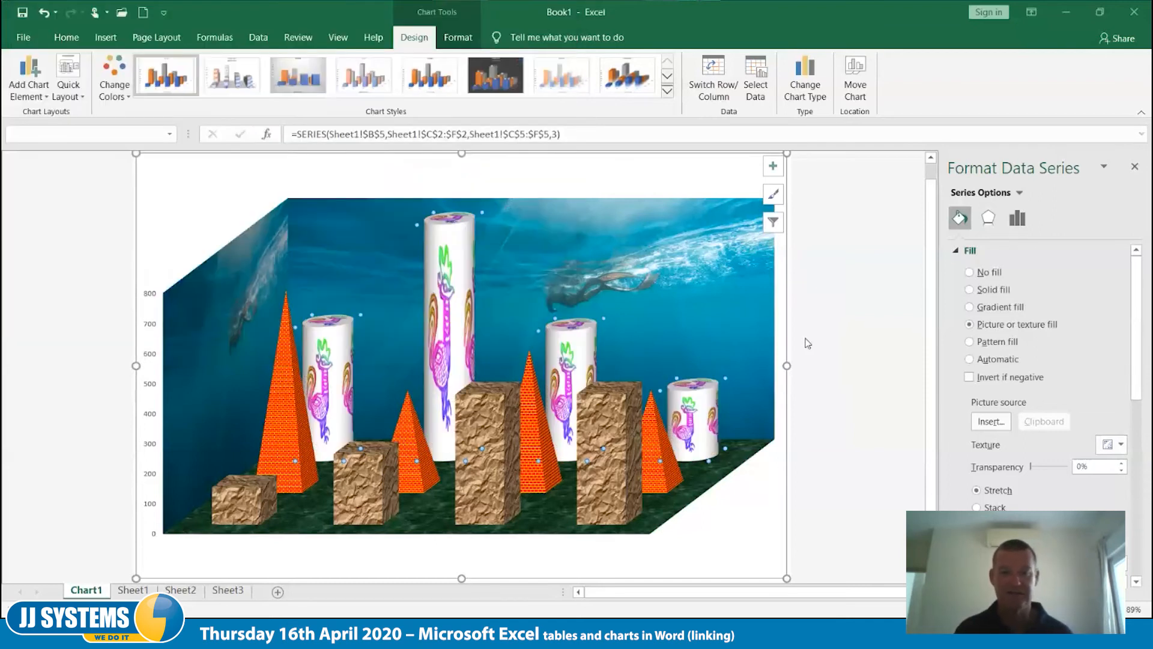
click(844, 331)
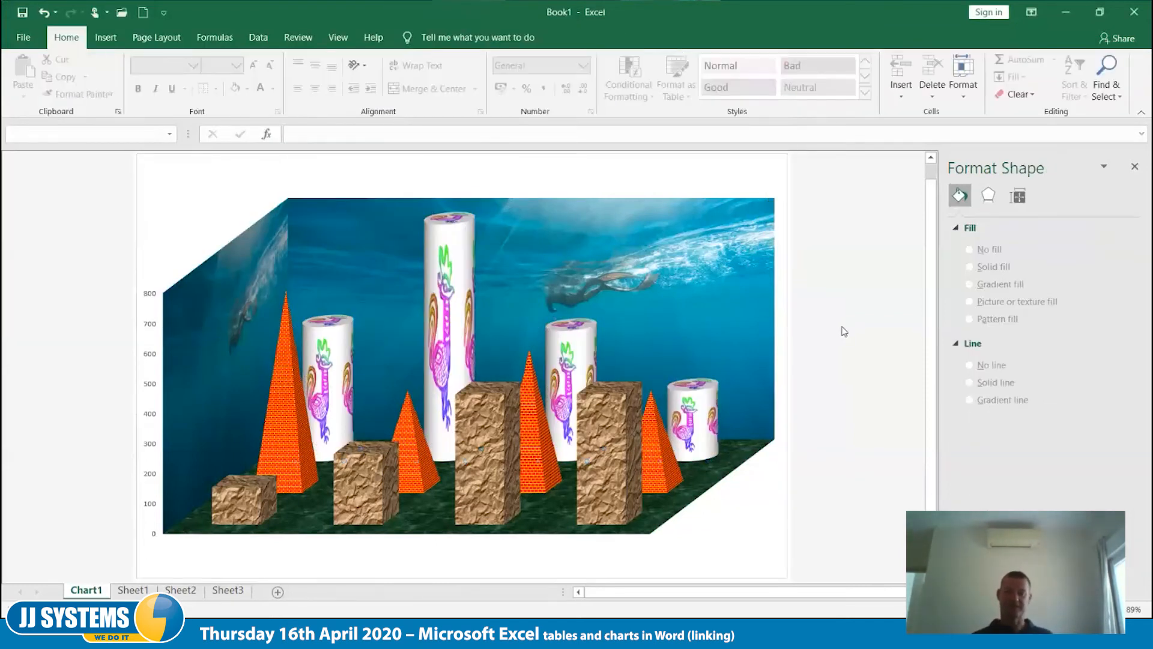
click(1134, 166)
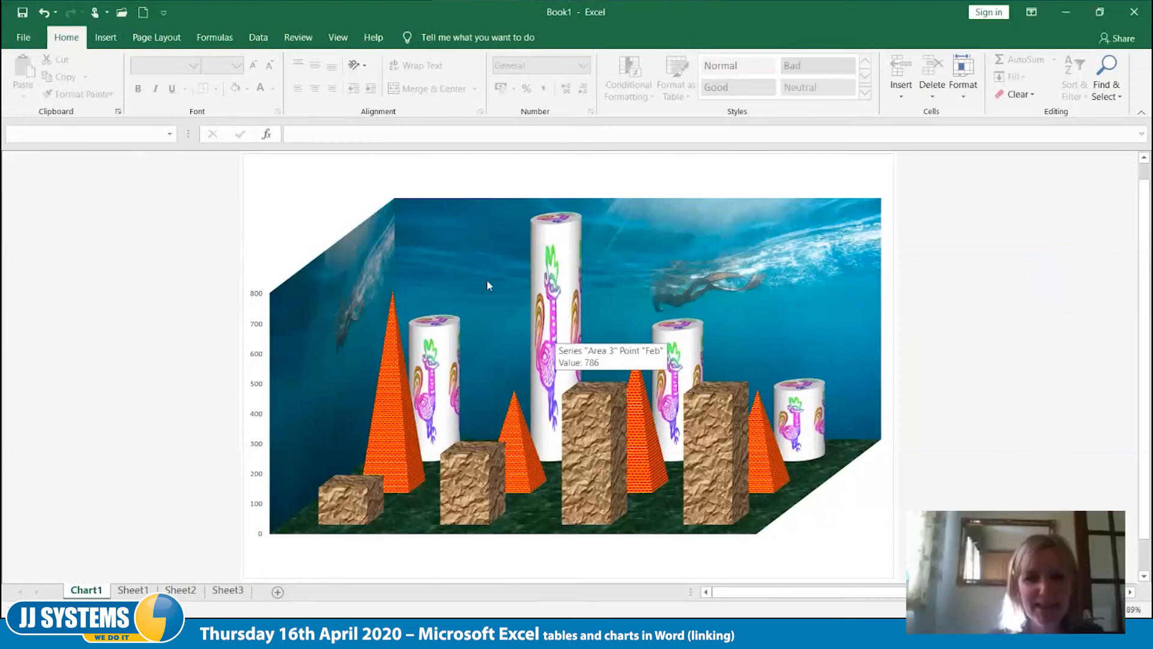
Copy the whole chart and paste it into the Word document below the existing copy using Use Destination Theme & Link Data
click(325, 214)
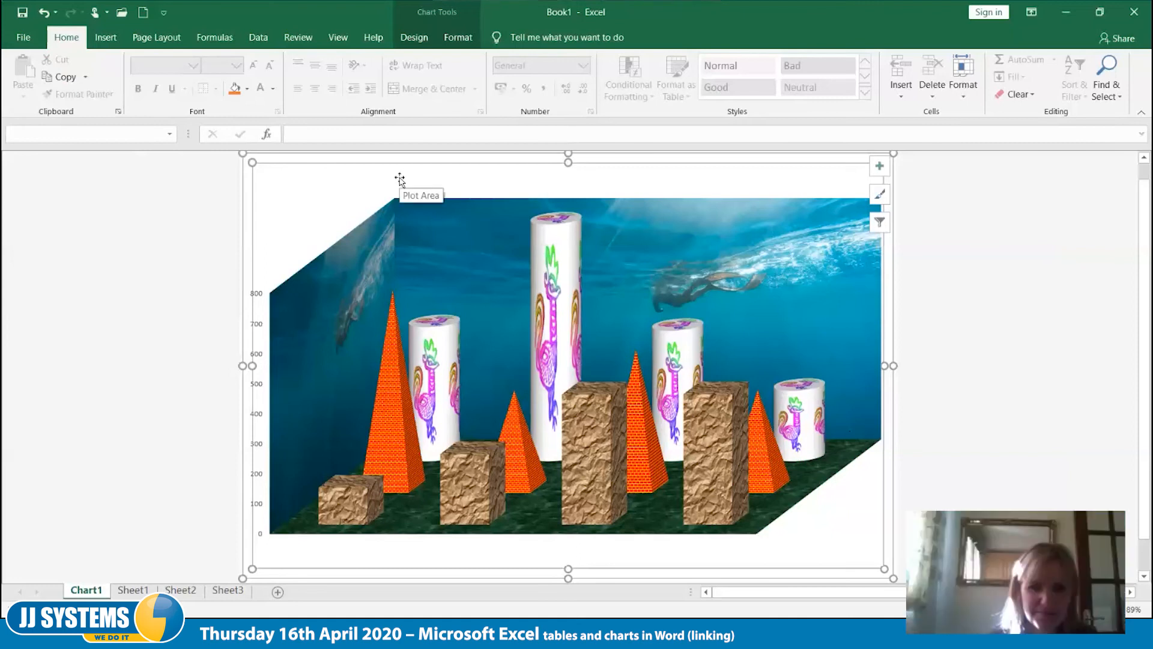
click(262, 154)
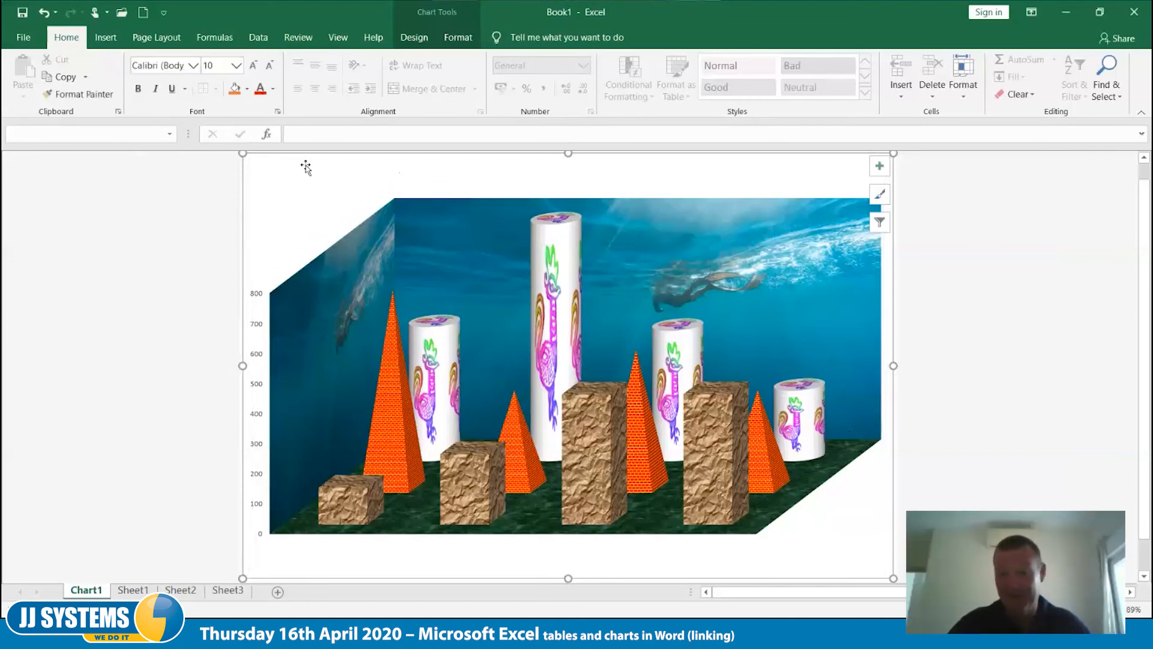
key(ctrl+c)
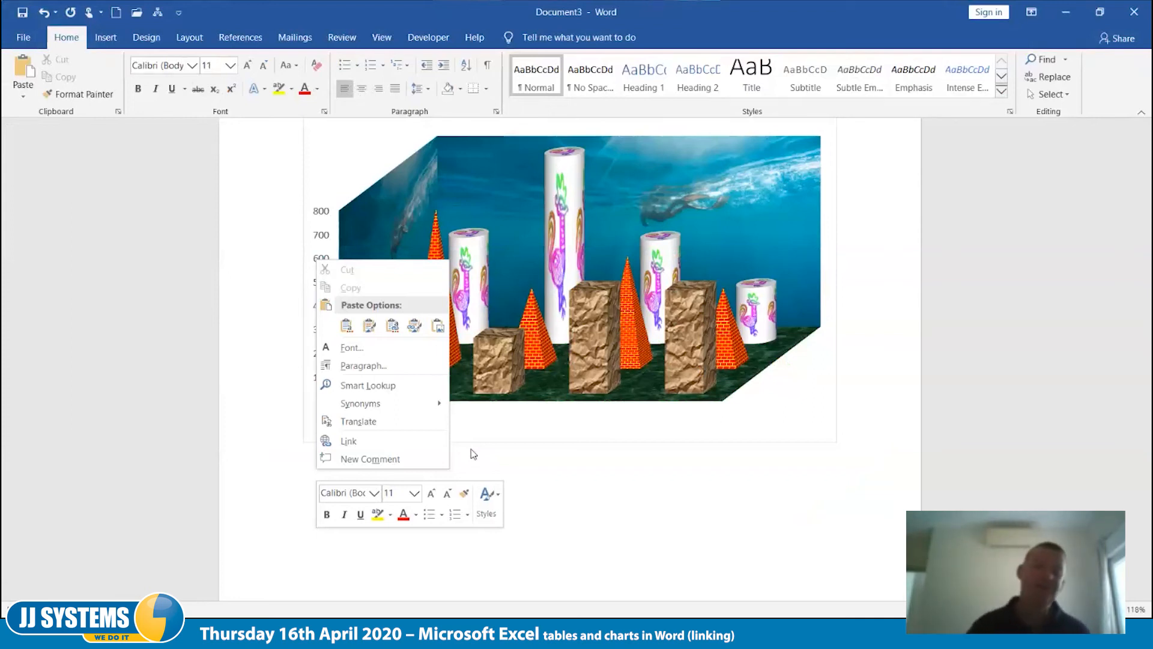
click(369, 327)
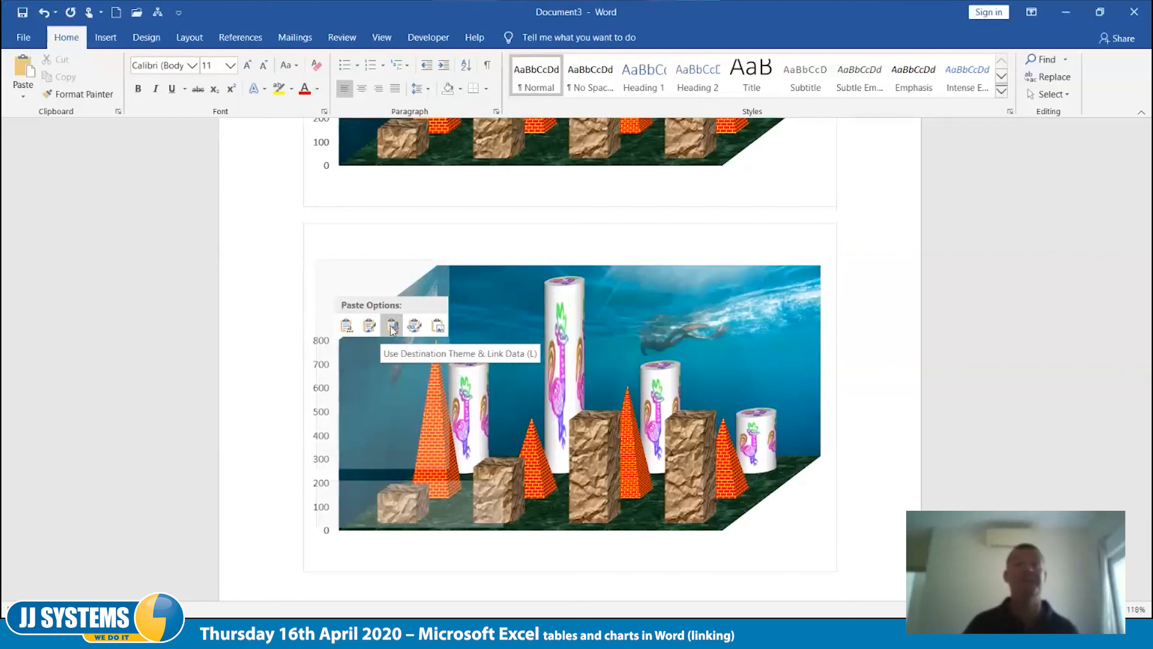
click(392, 327)
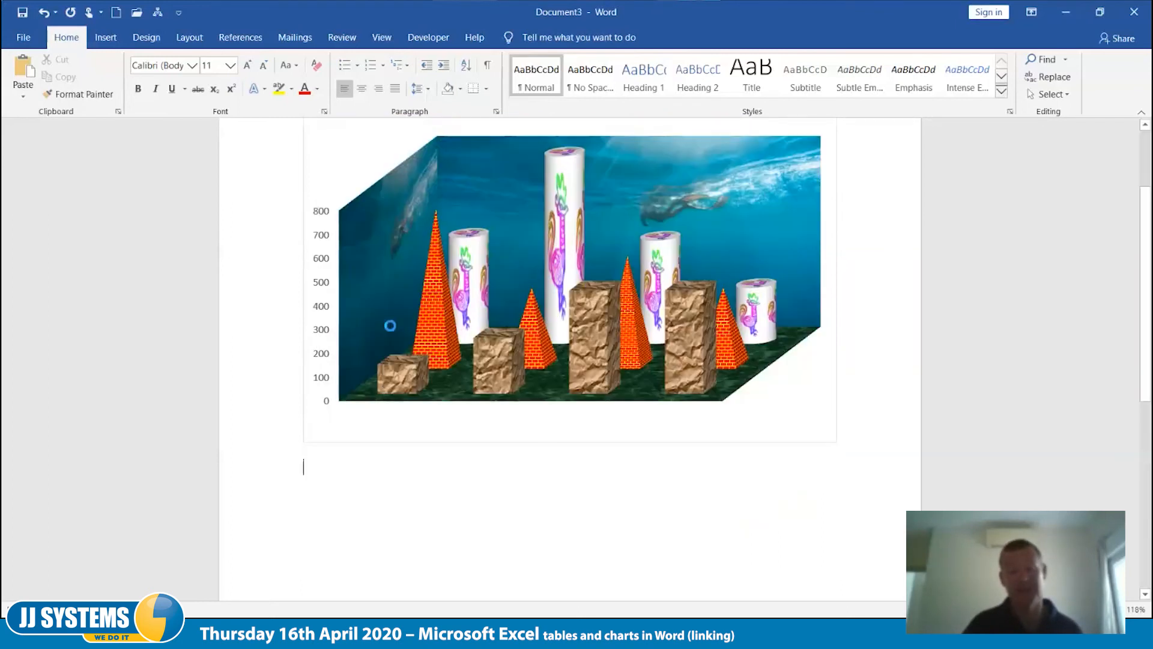
scroll(458, 376, down, 4)
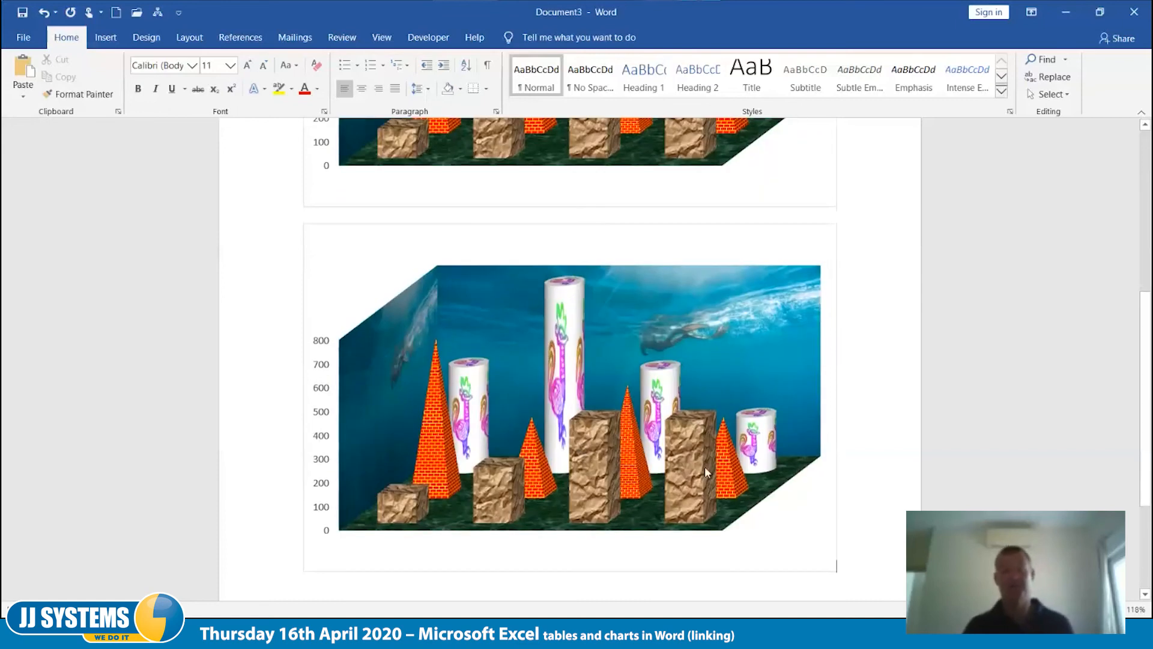
scroll(840, 442, up, 2)
scroll(840, 442, up, 3)
scroll(840, 442, down, 2)
scroll(840, 442, down, 1)
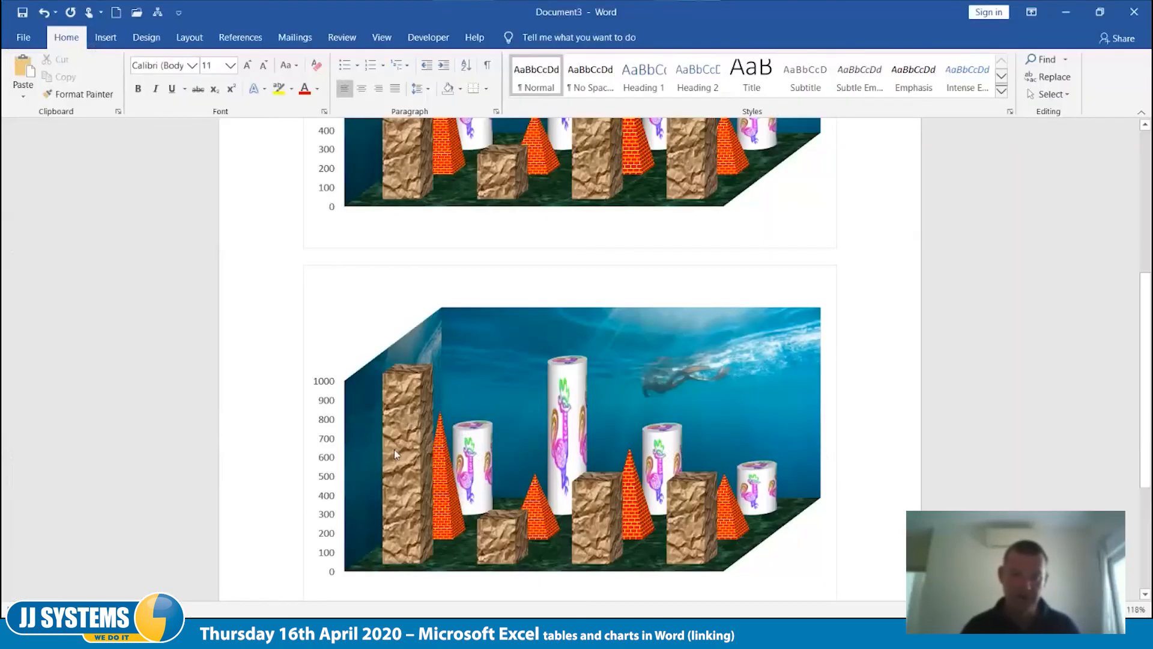
Compare the two pasted chart copies in the Word document and look at the paste options available below the second one
scroll(430, 466, up, 5)
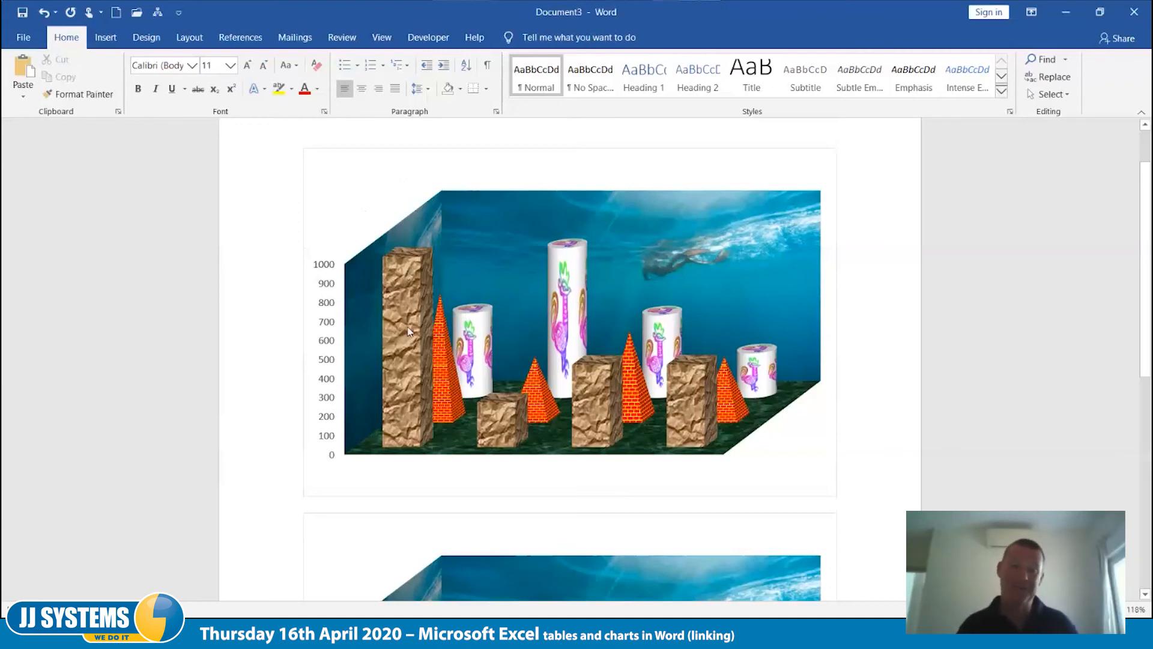
mouse_move(398, 326)
scroll(398, 326, down, 2)
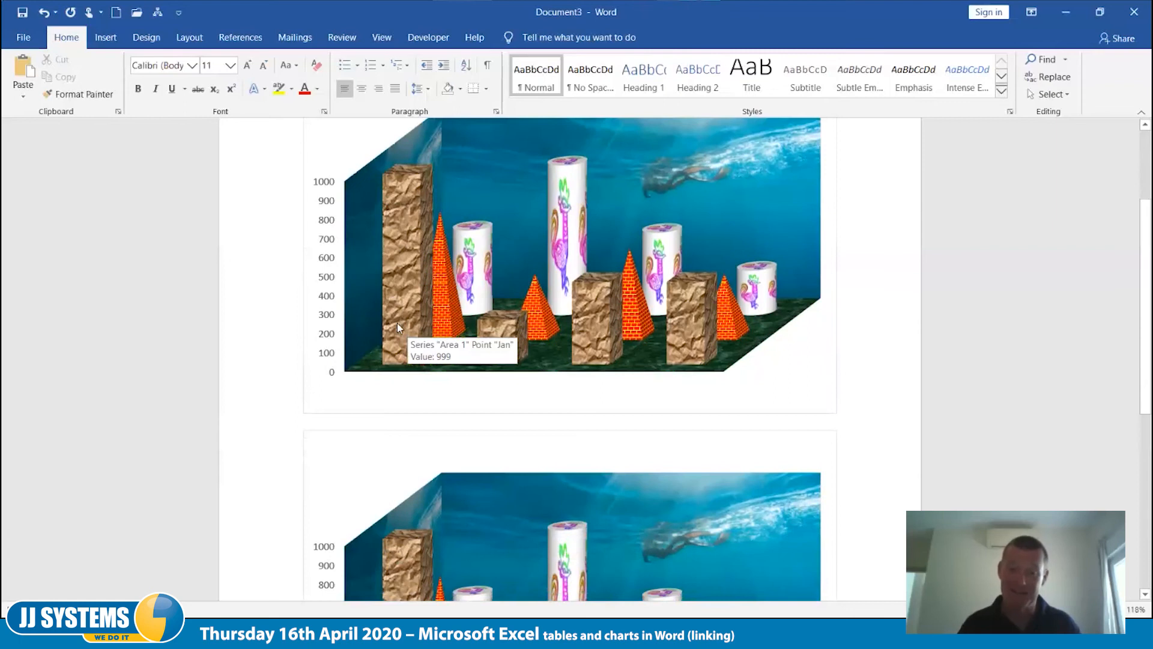
scroll(397, 327, down, 7)
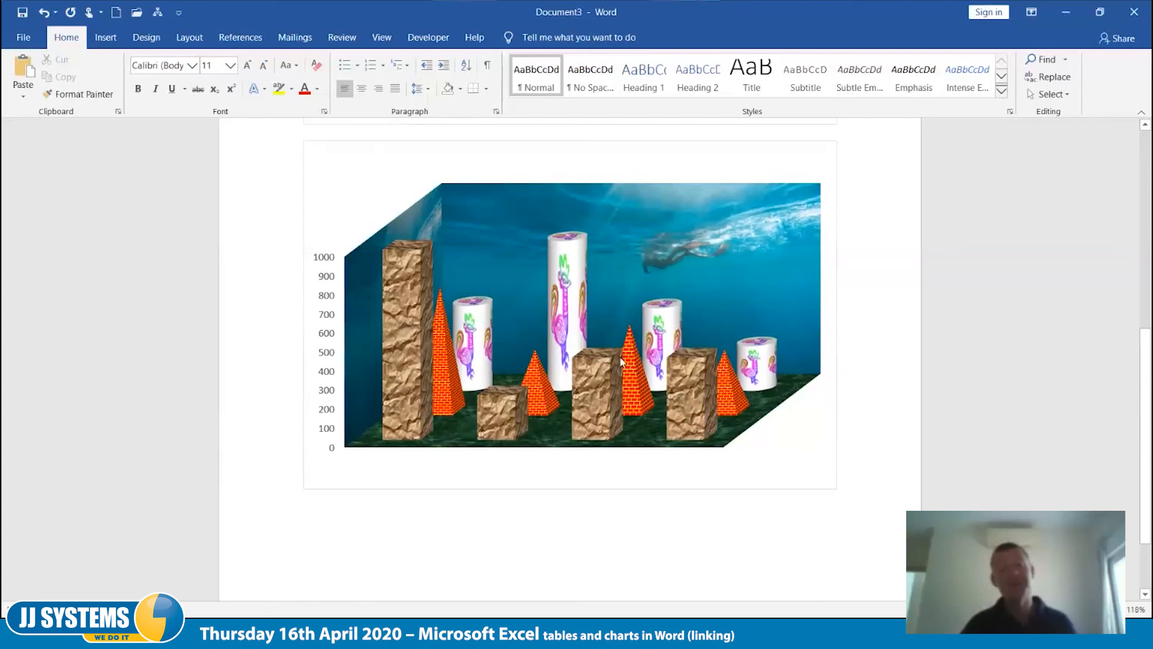
mouse_move(622, 361)
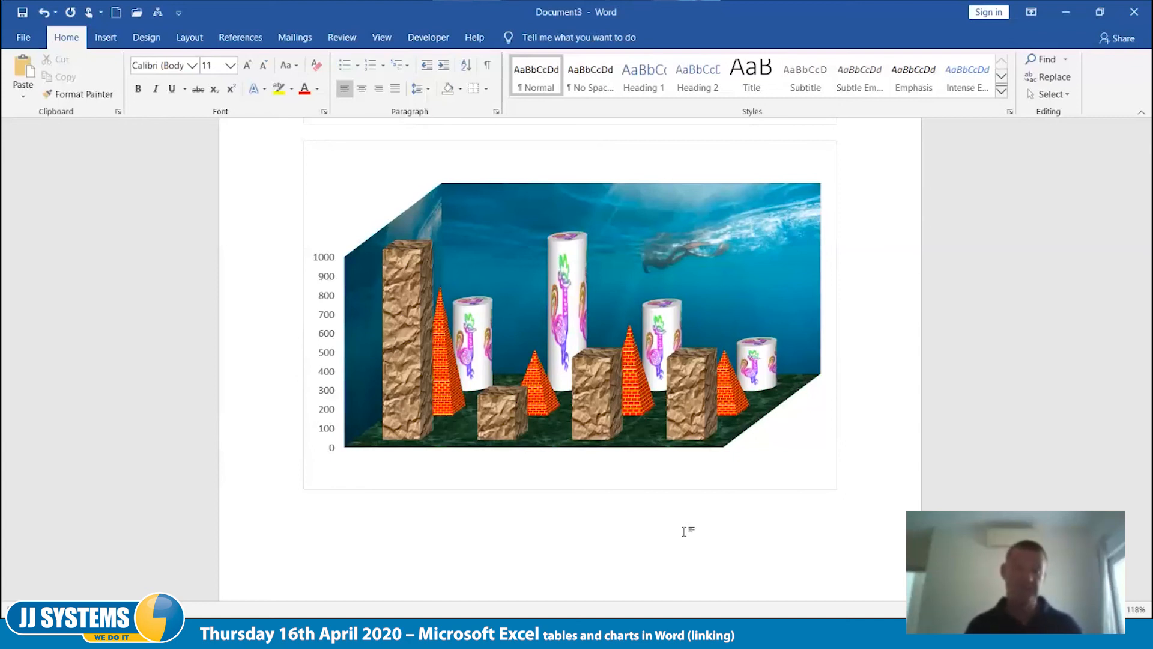
right_click(843, 481)
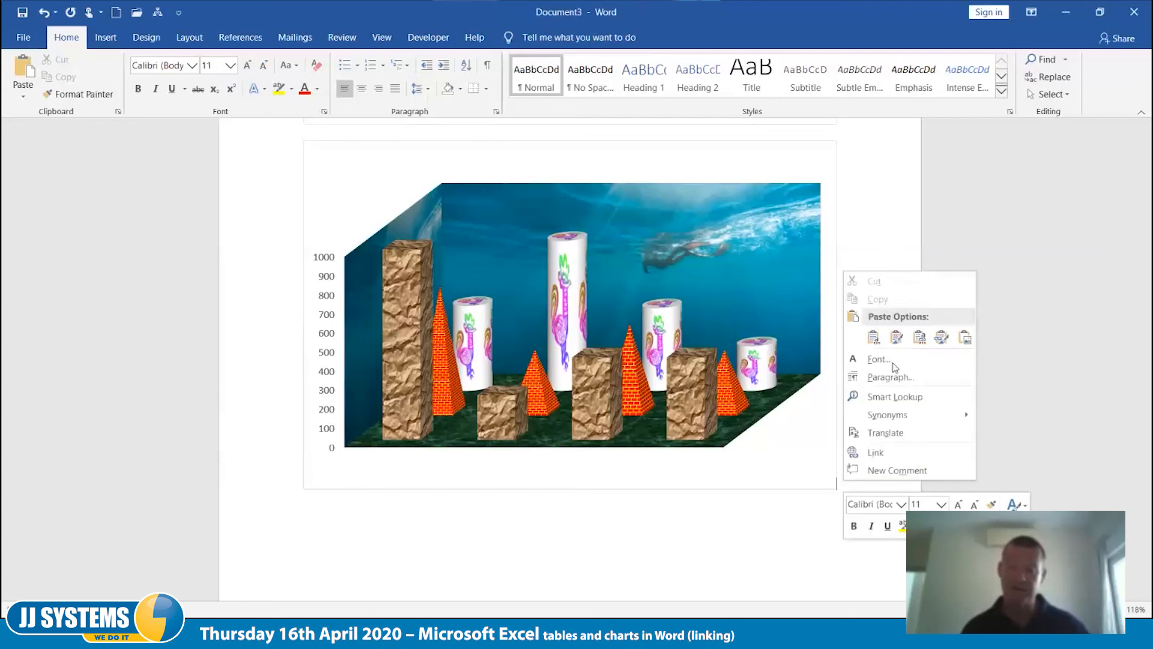
click(921, 338)
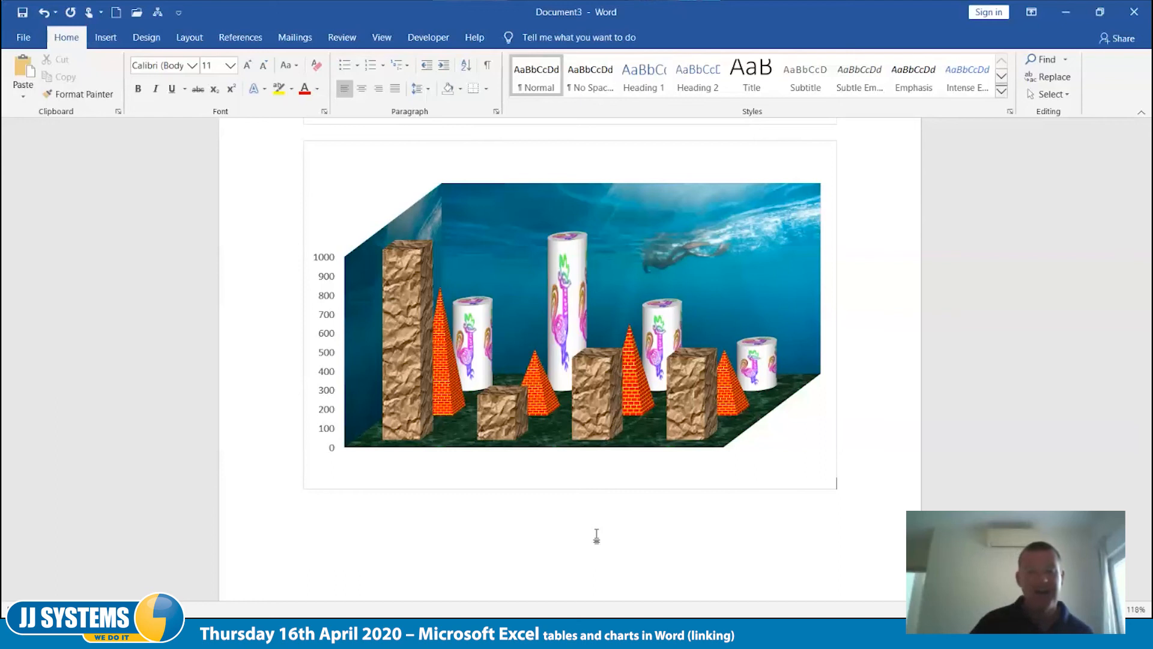
scroll(604, 536, up, 7)
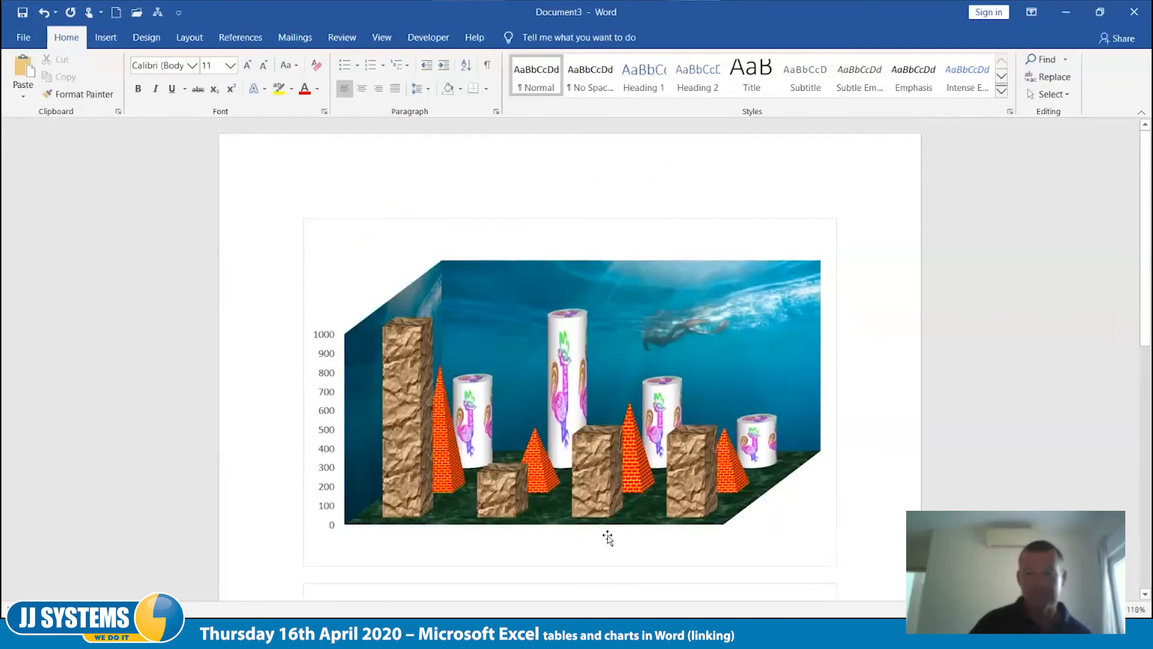
scroll(607, 536, down, 7)
key(ctrl+v)
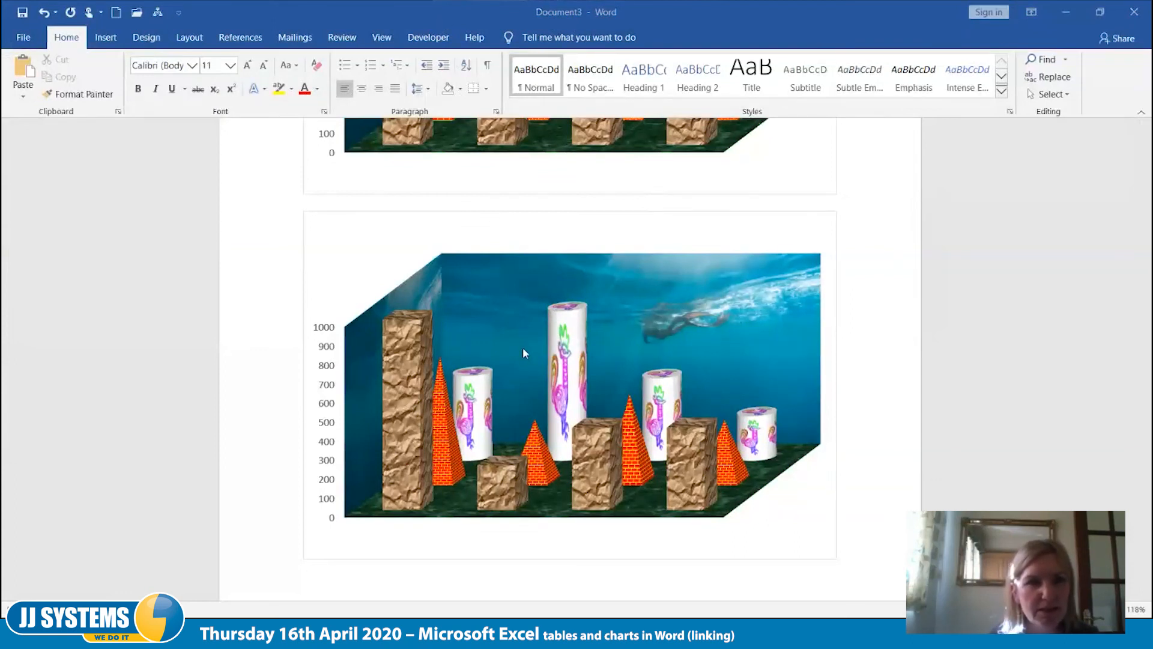
Switch to the Excel workbook and save it in the Documents folder as thurs 16
key(alt+Tab)
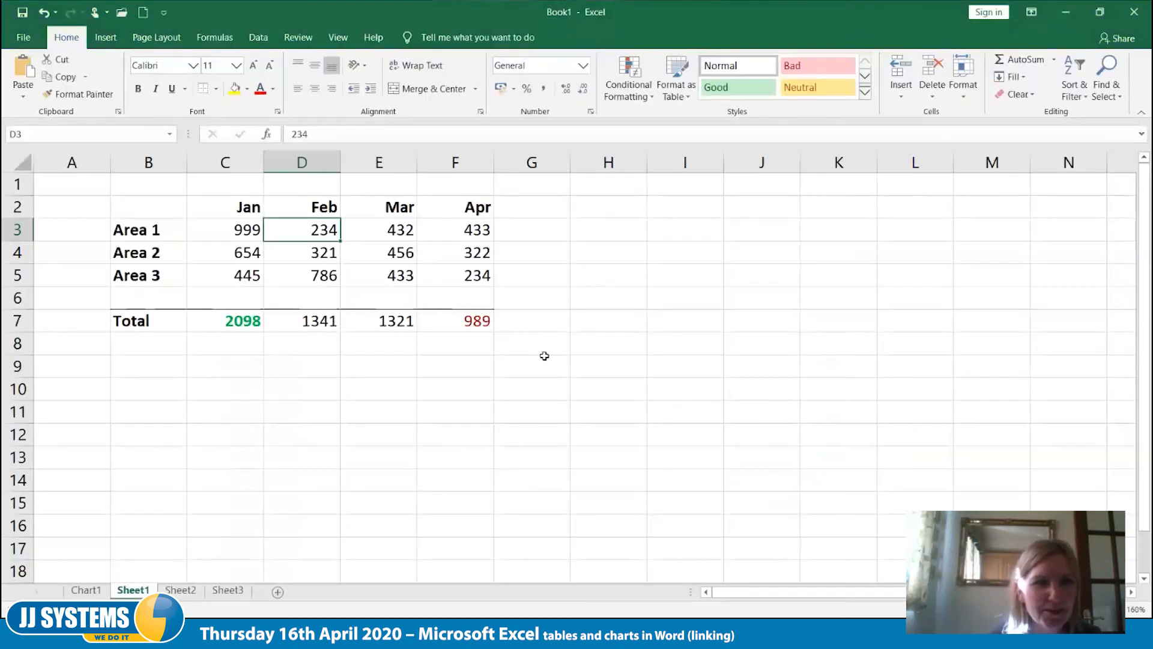
click(619, 389)
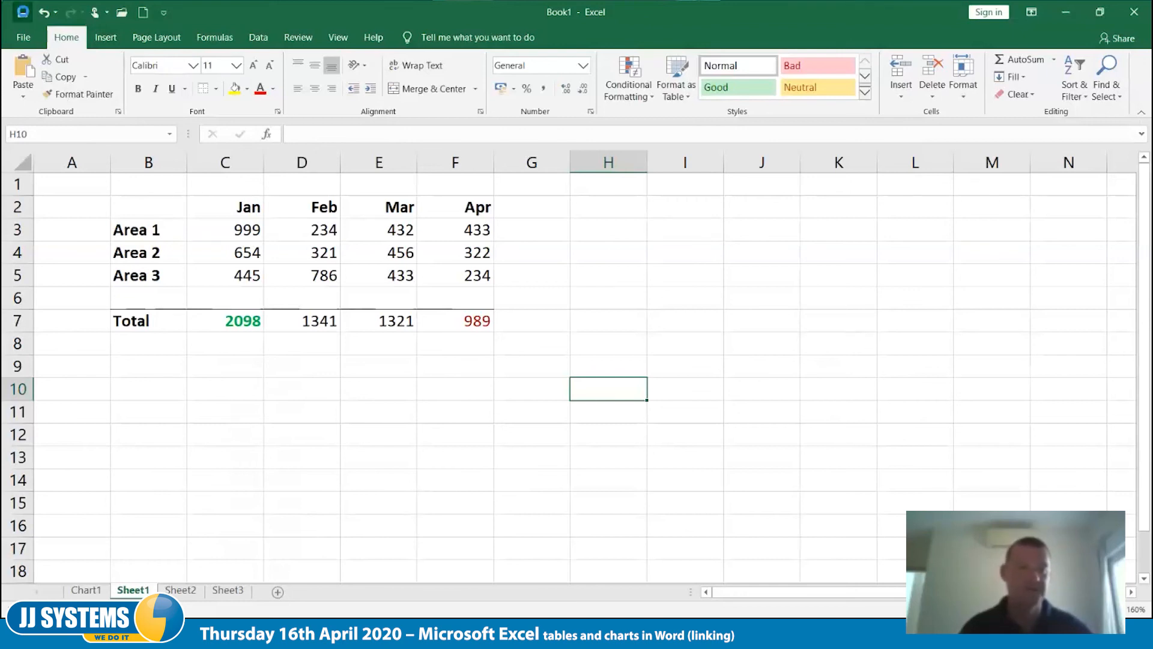
click(22, 12)
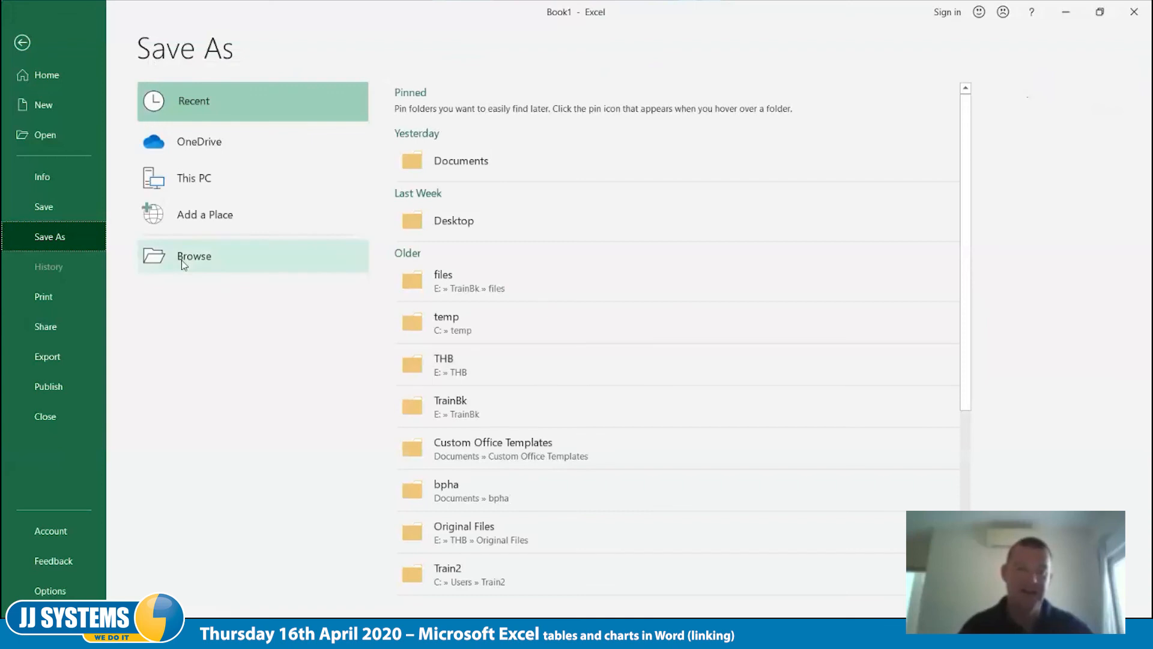
click(182, 260)
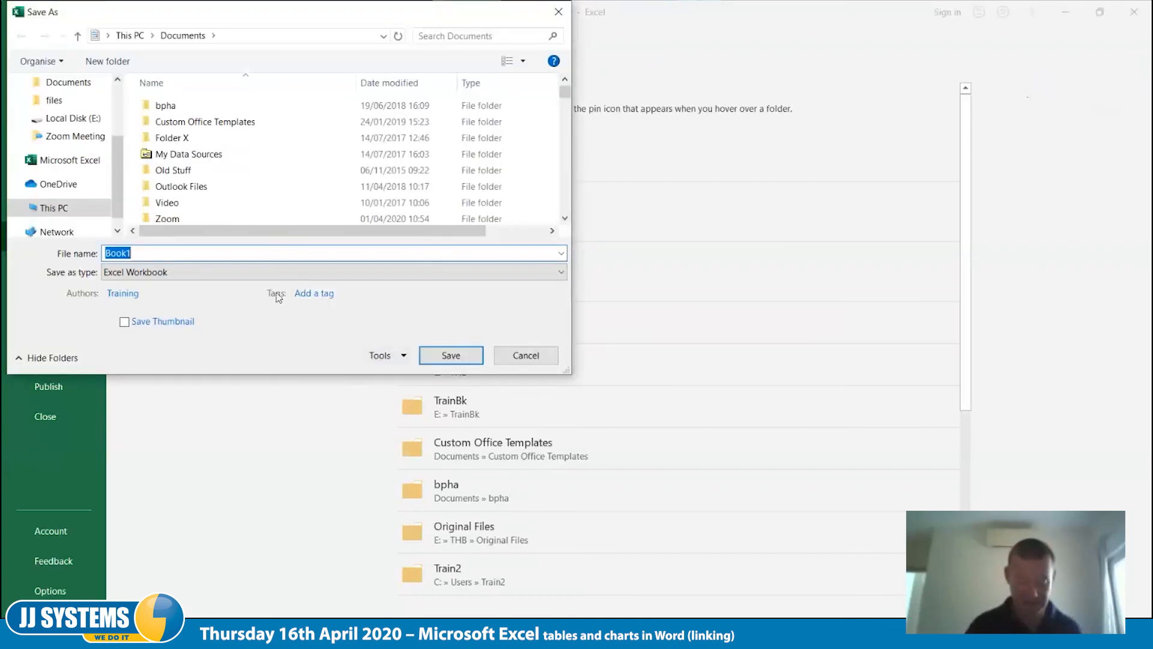
text(thurs)
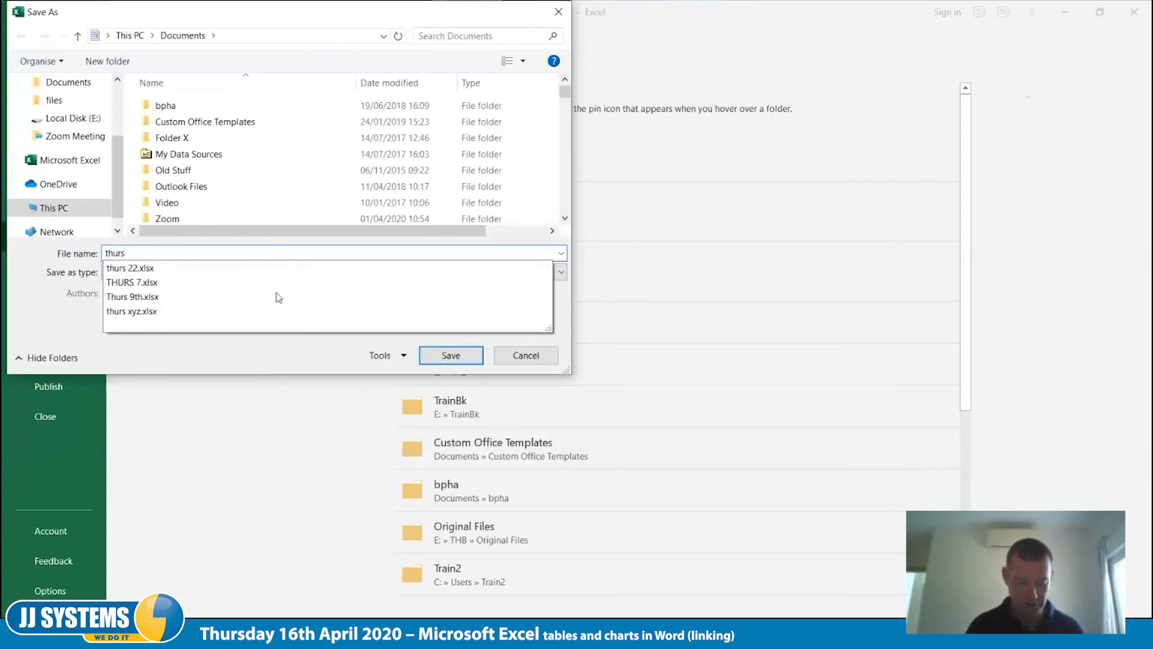
text( 16)
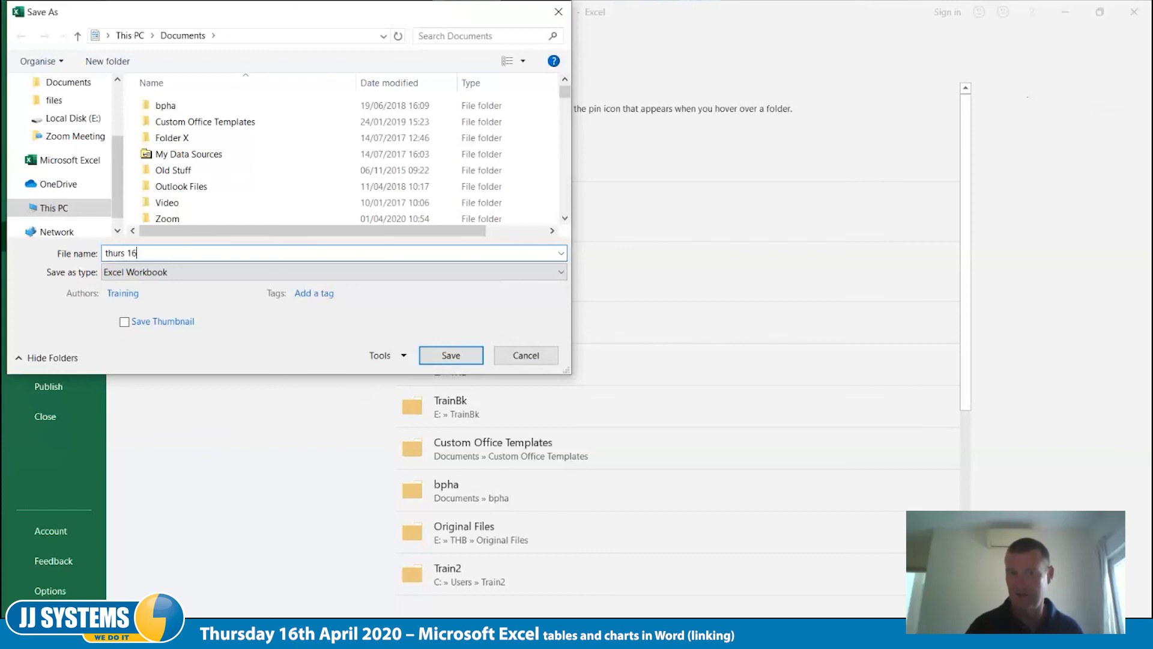
key(Escape)
key(Escape)
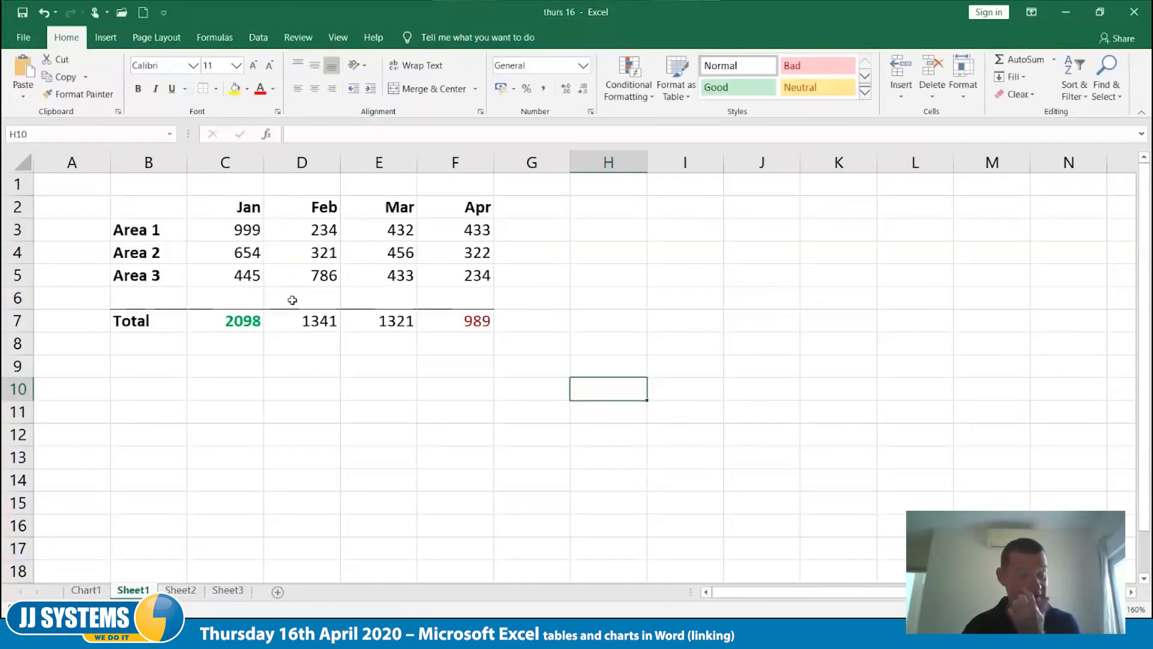
Create a new blank workbook, close the thurs 16 workbook and maximise the new one
click(143, 13)
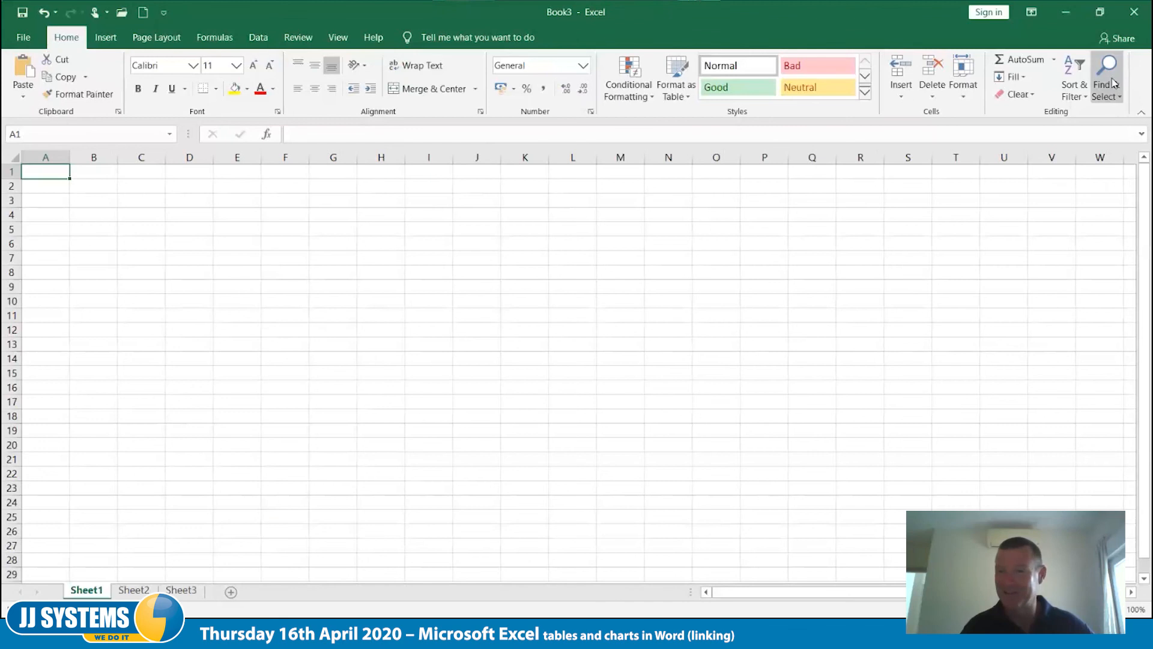
click(1101, 20)
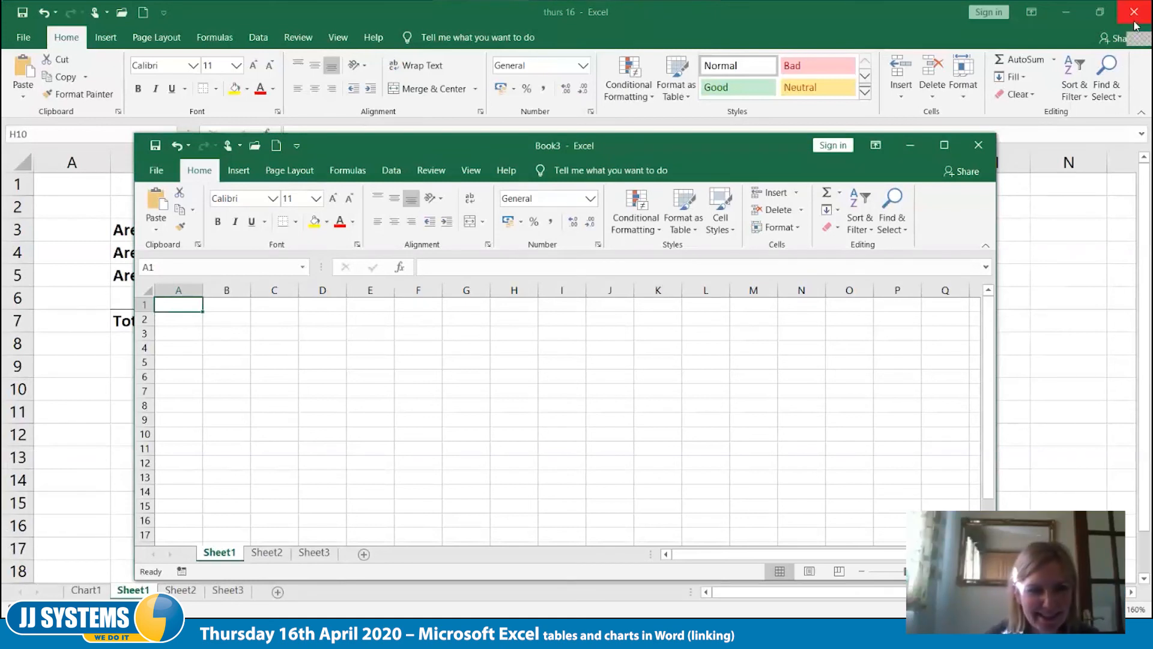
click(1134, 24)
click(944, 145)
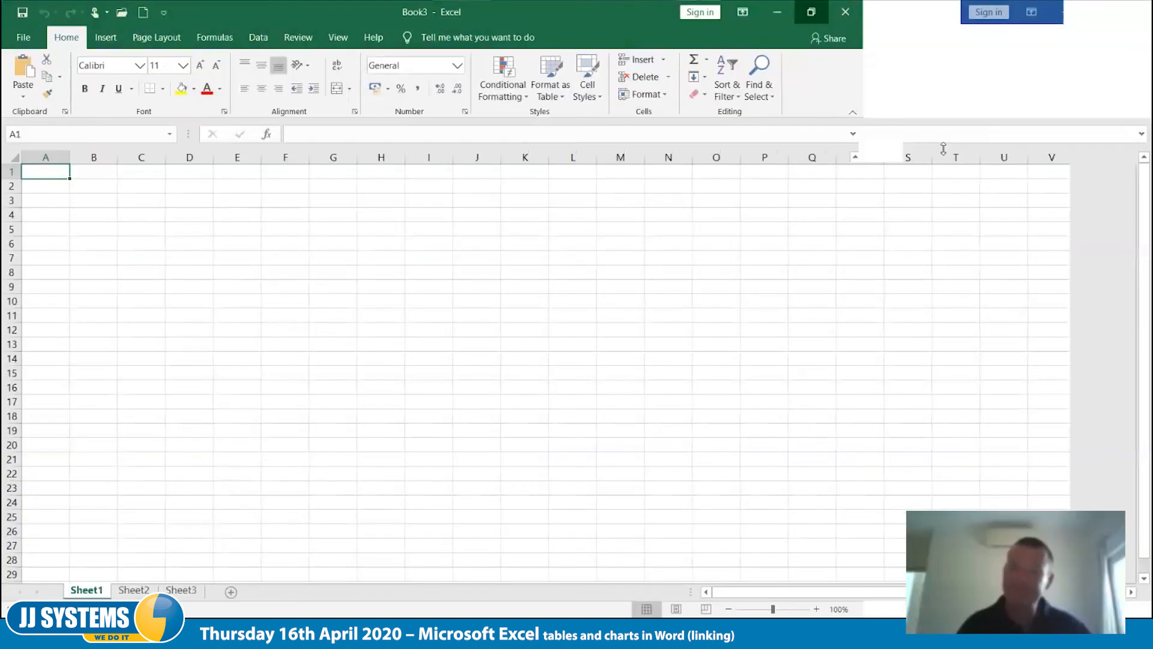
click(624, 325)
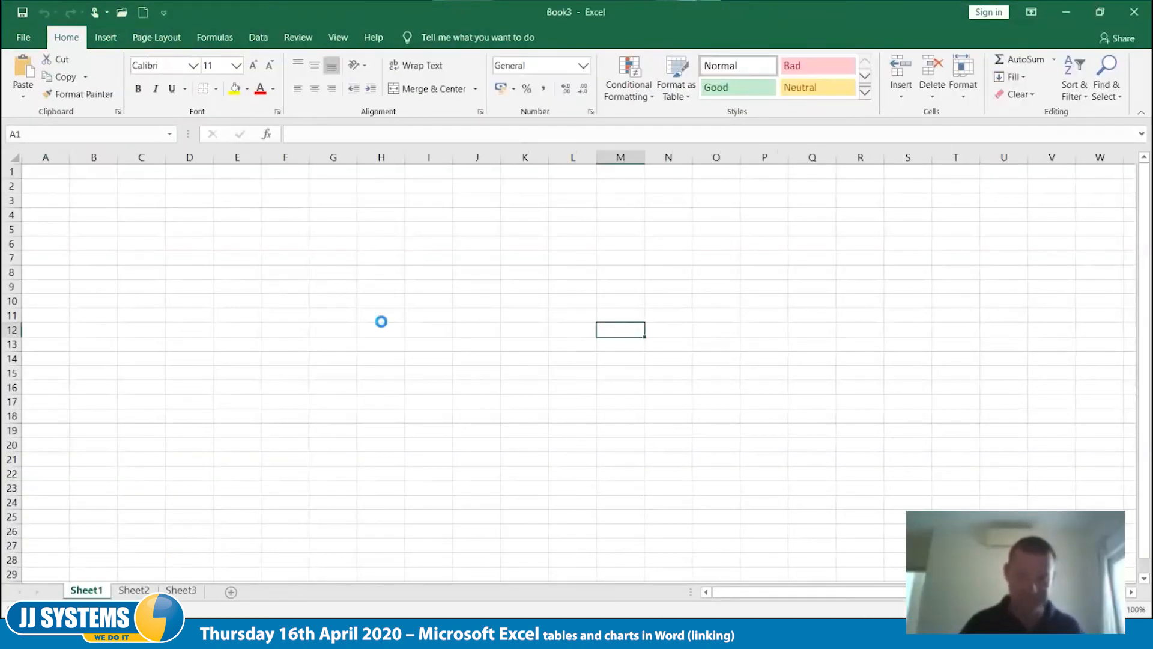
Enter the label Bad Debt in C2 and the amount 1000 in E2
scroll(381, 321, up, 5)
click(246, 218)
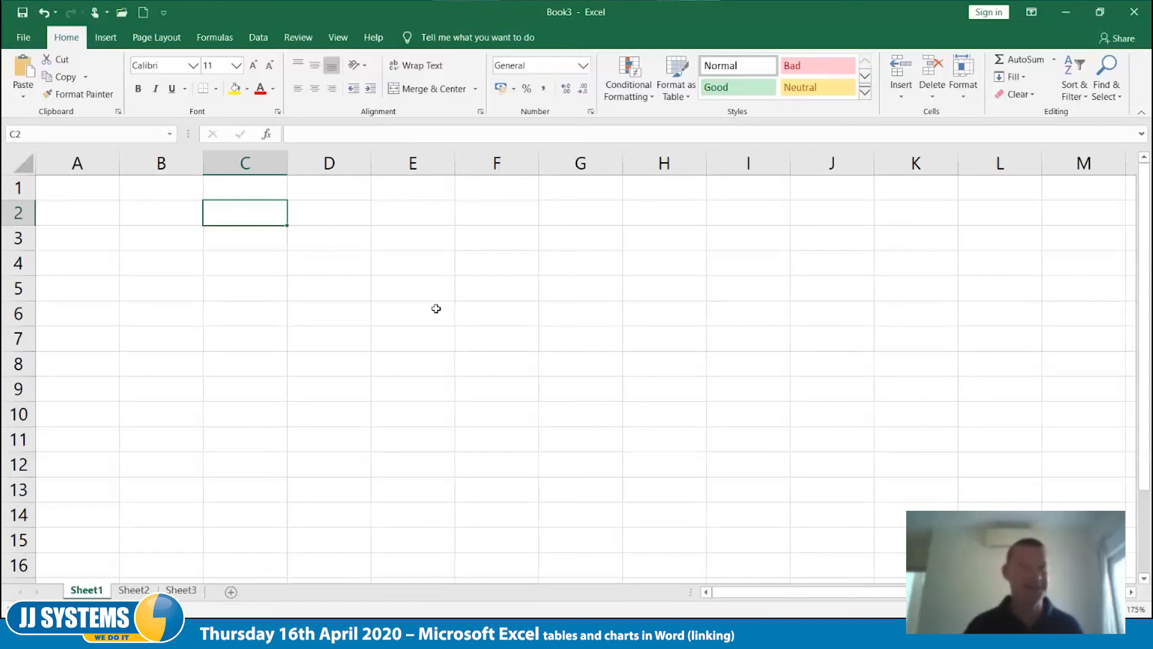
text(Bad Debt)
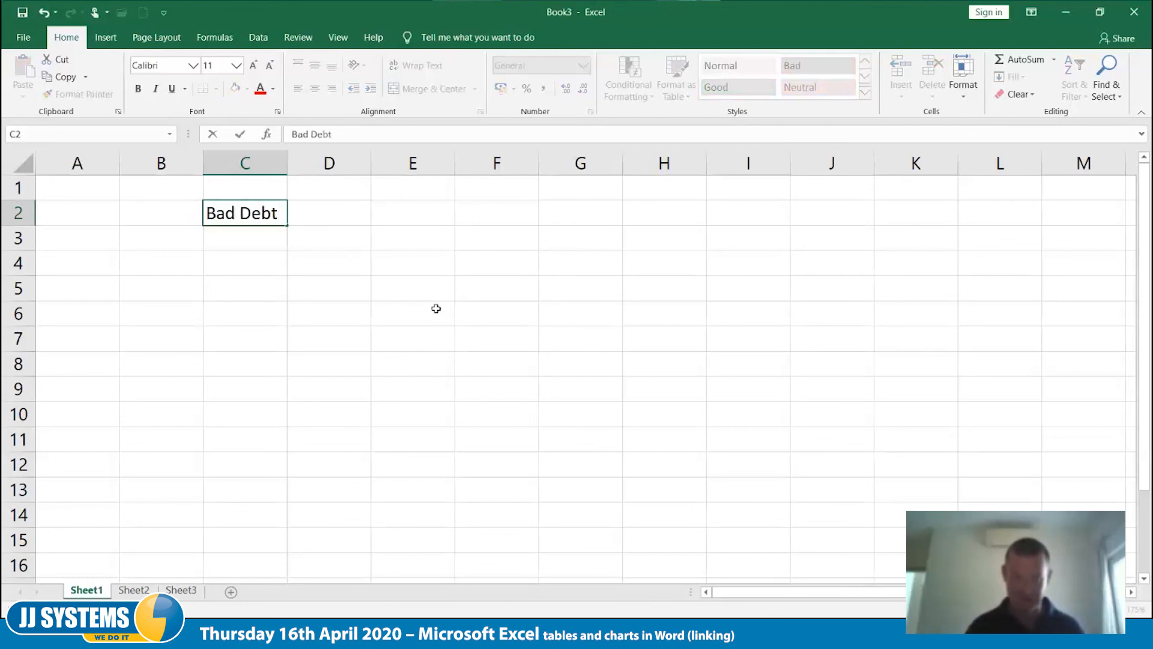
key(Tab)
key(Tab)
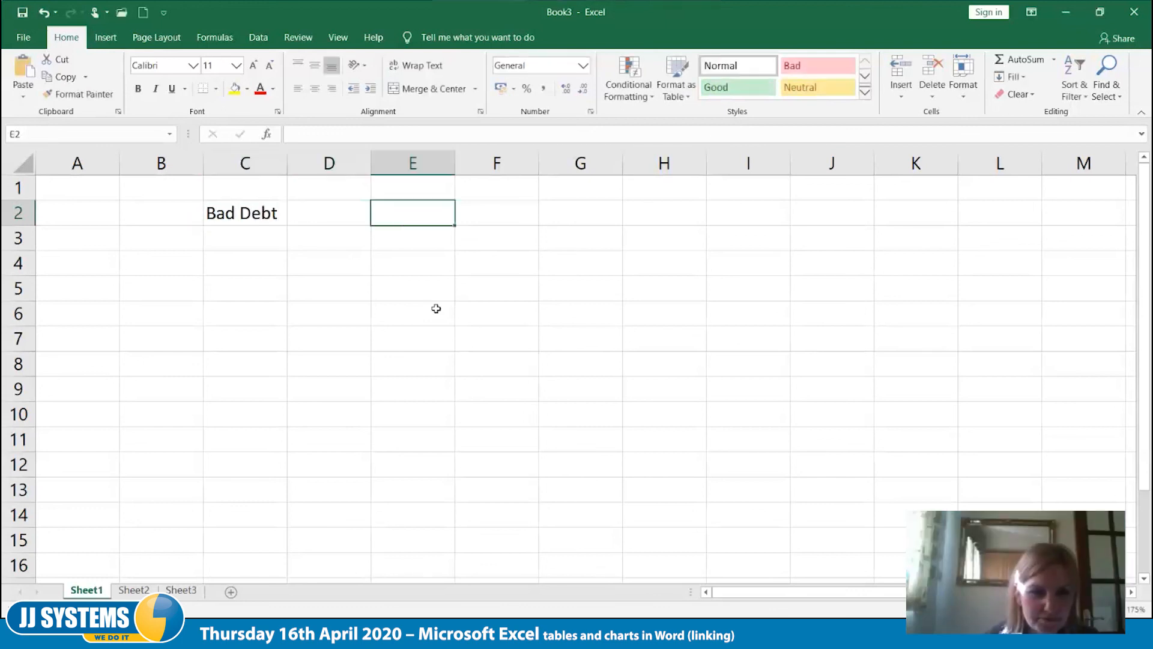
text(1000)
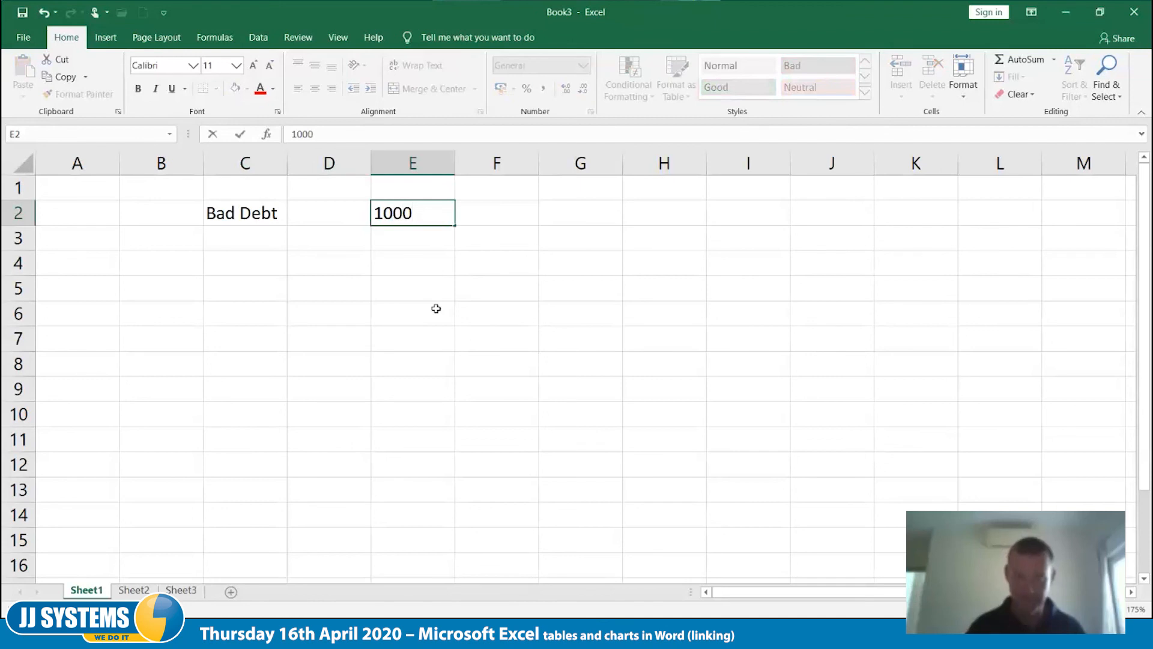
key(Tab)
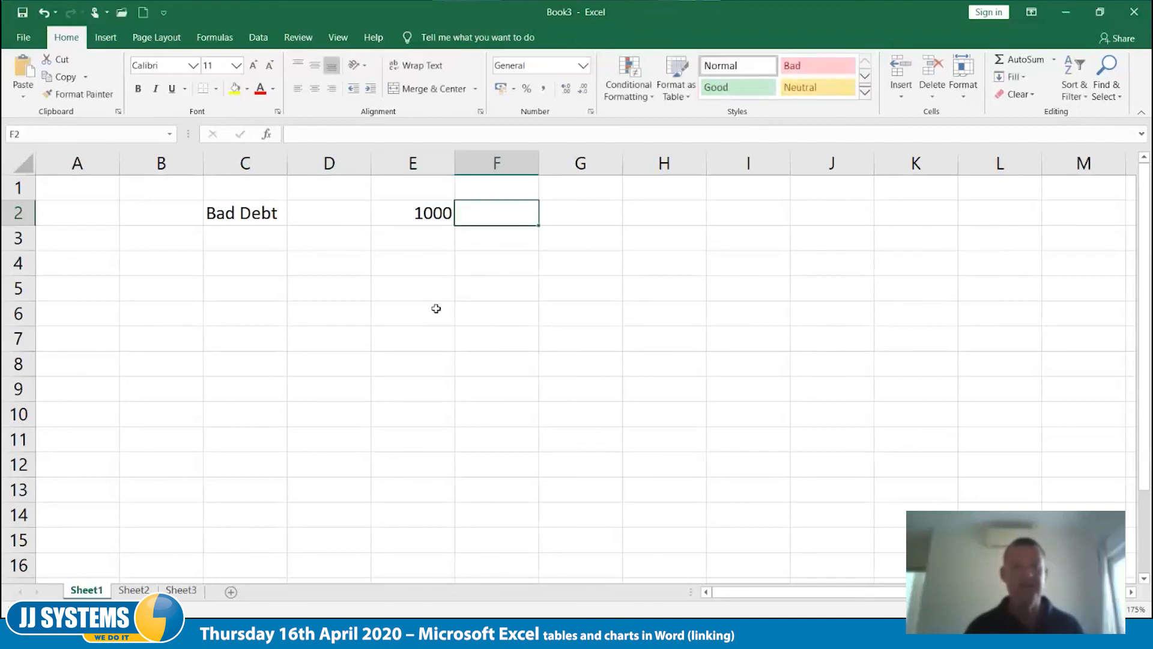
Enter the headings Payments in D4 and Balance in E4
key(Down)
key(Left)
key(Left)
key(Left)
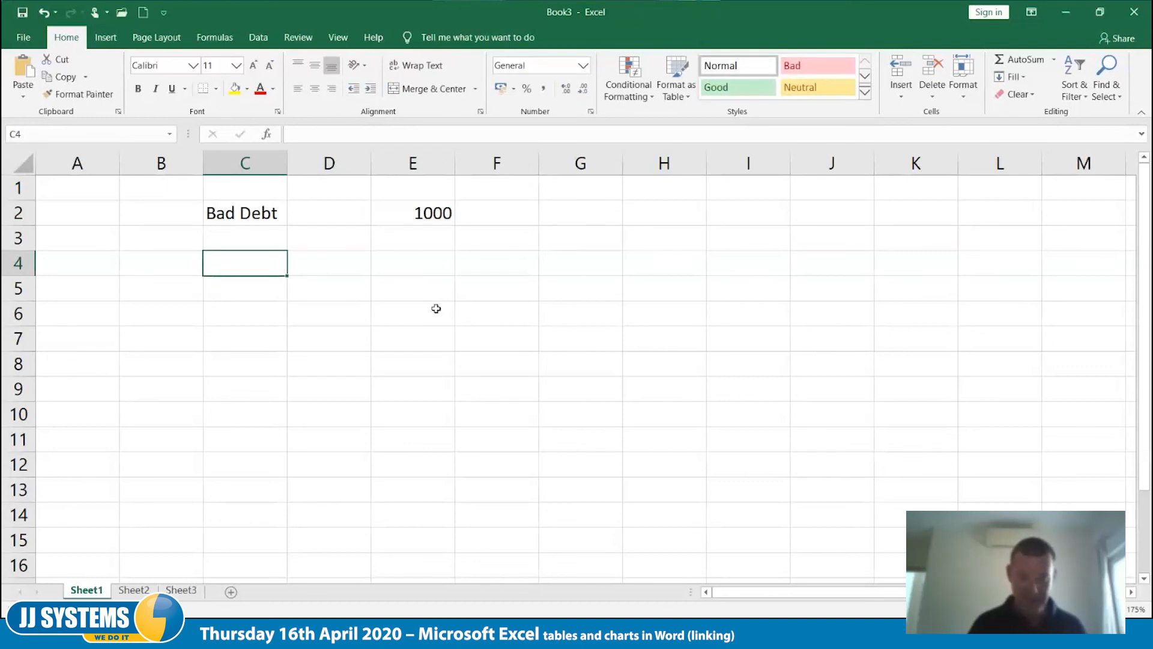
key(Right)
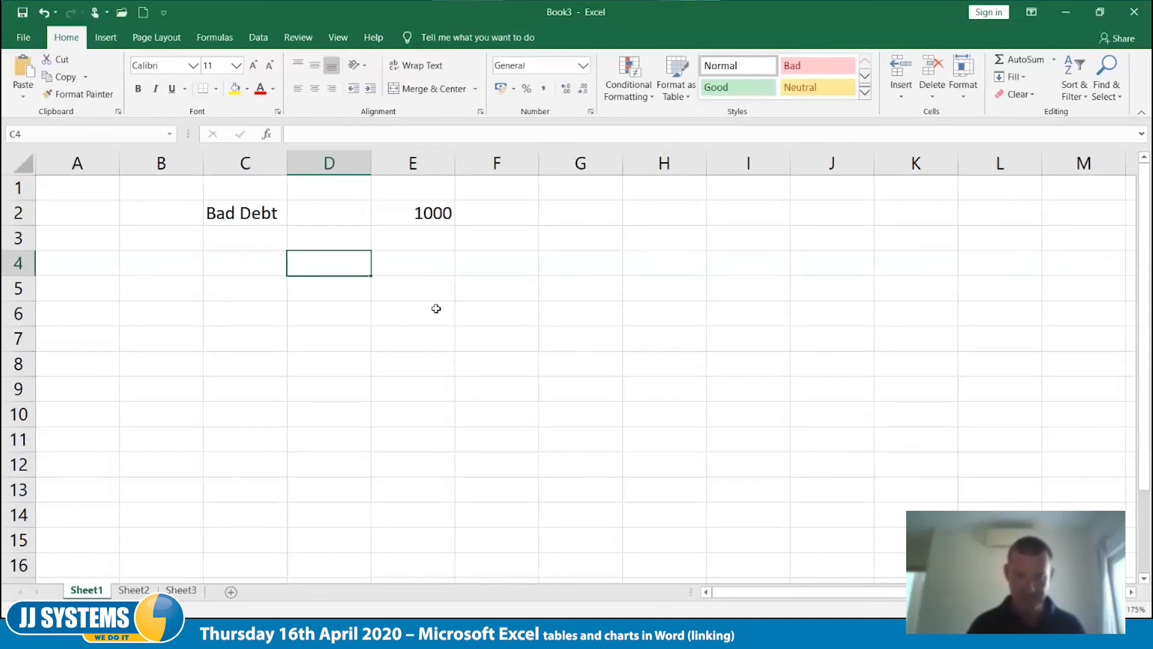
text(Payments)
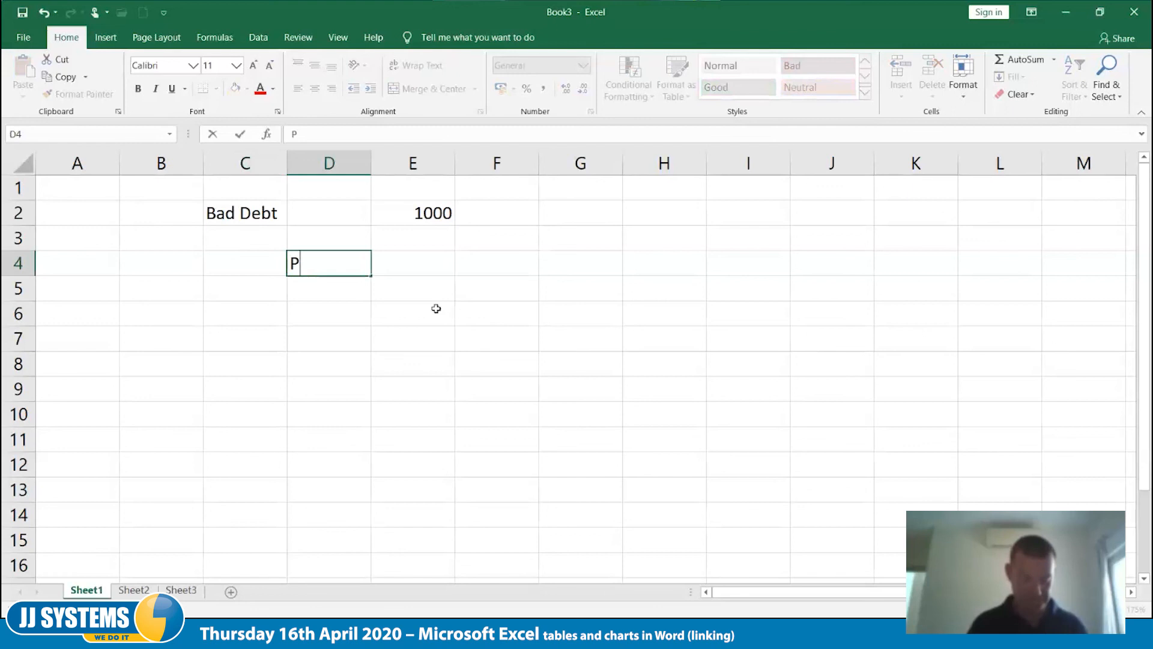
key(Right)
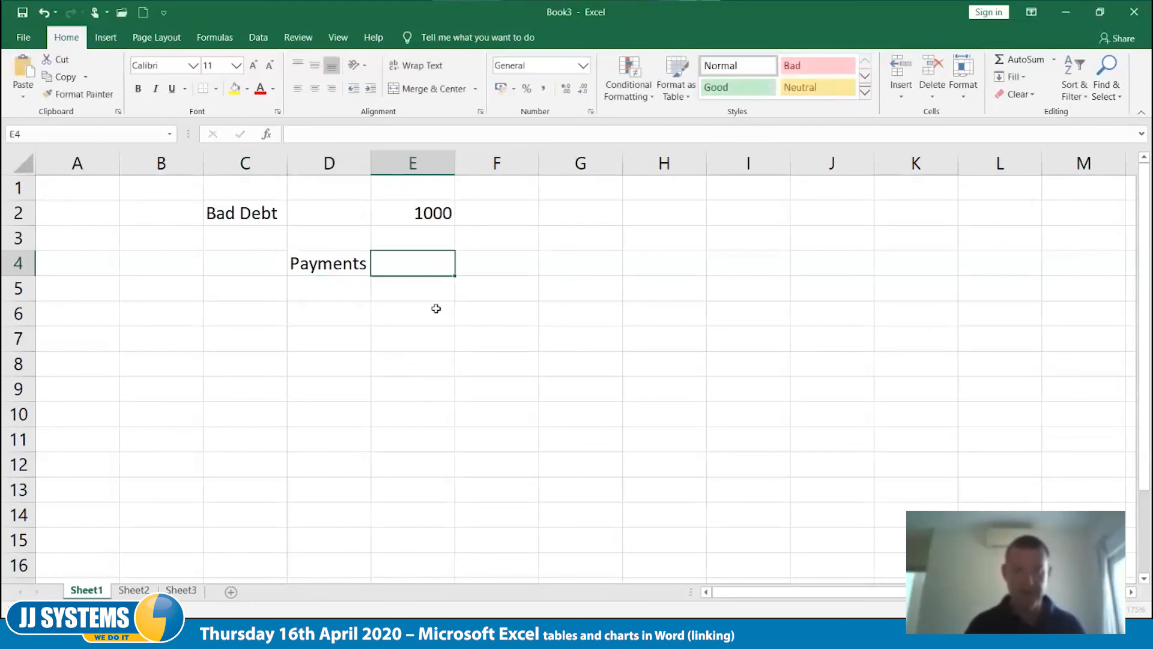
text(Balance)
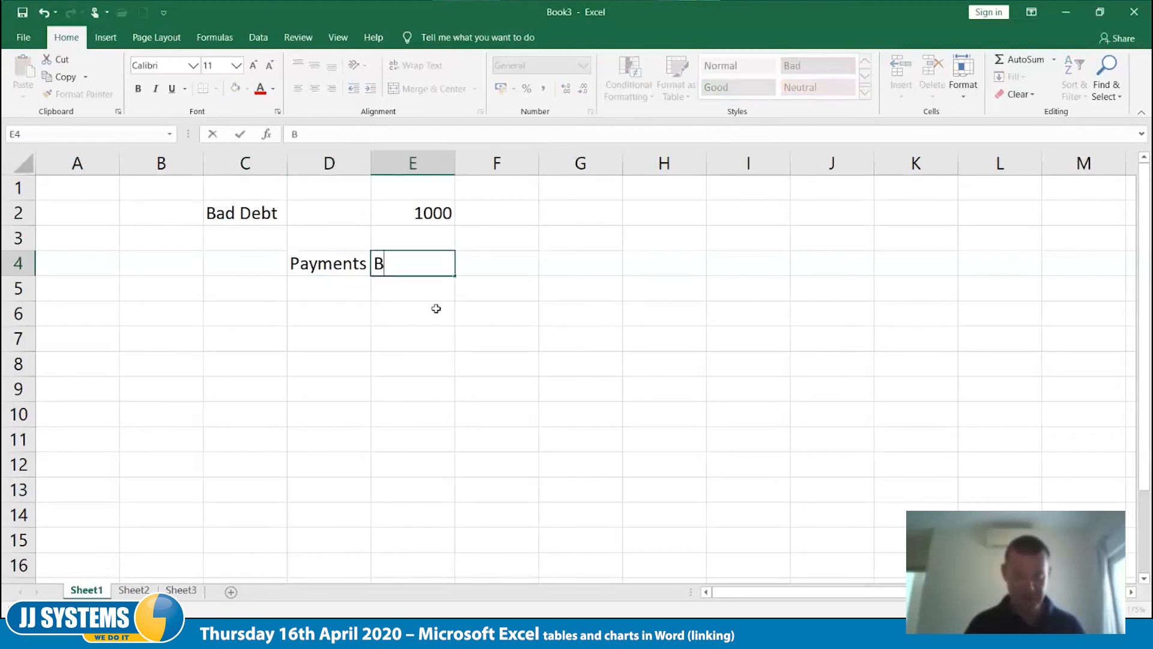
key(Right)
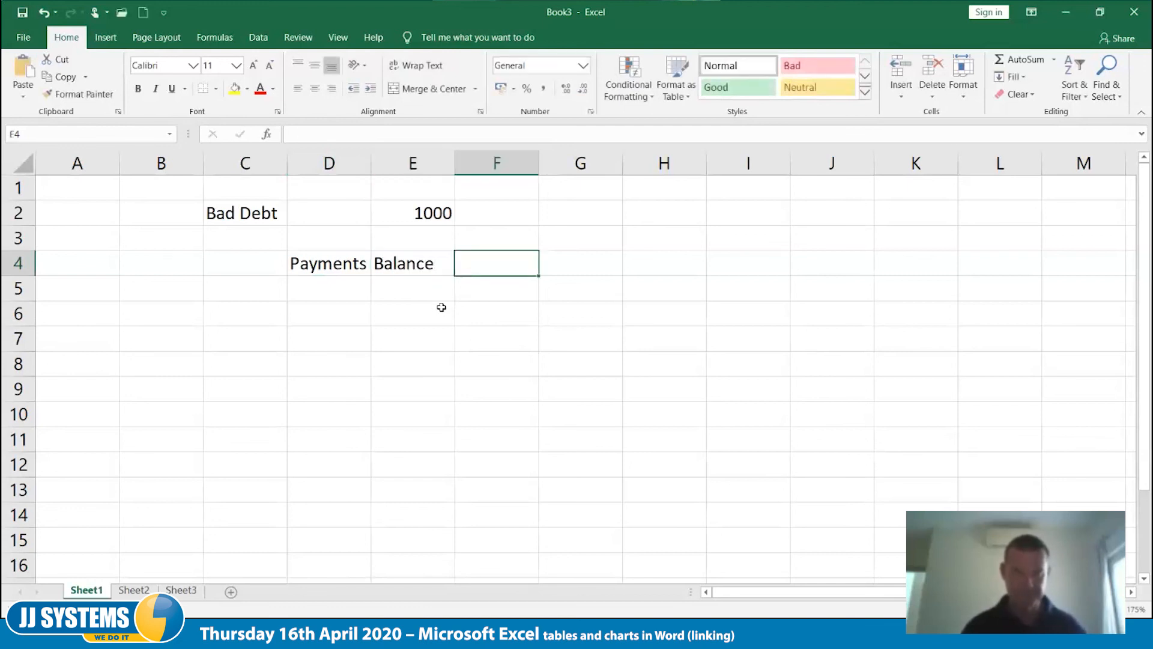
Right-align the contents of columns D and E
drag(311, 160, 410, 160)
click(332, 90)
click(528, 336)
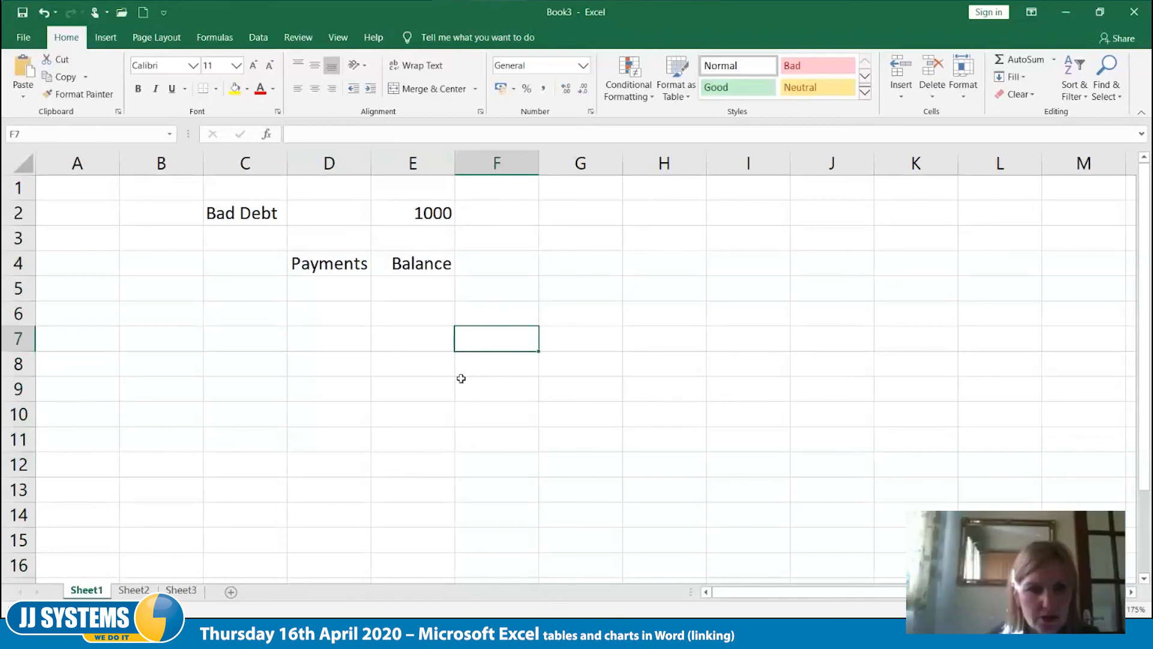
Enter the payment 50 in D5 and the balance formula =E2-D5 in E5
click(351, 293)
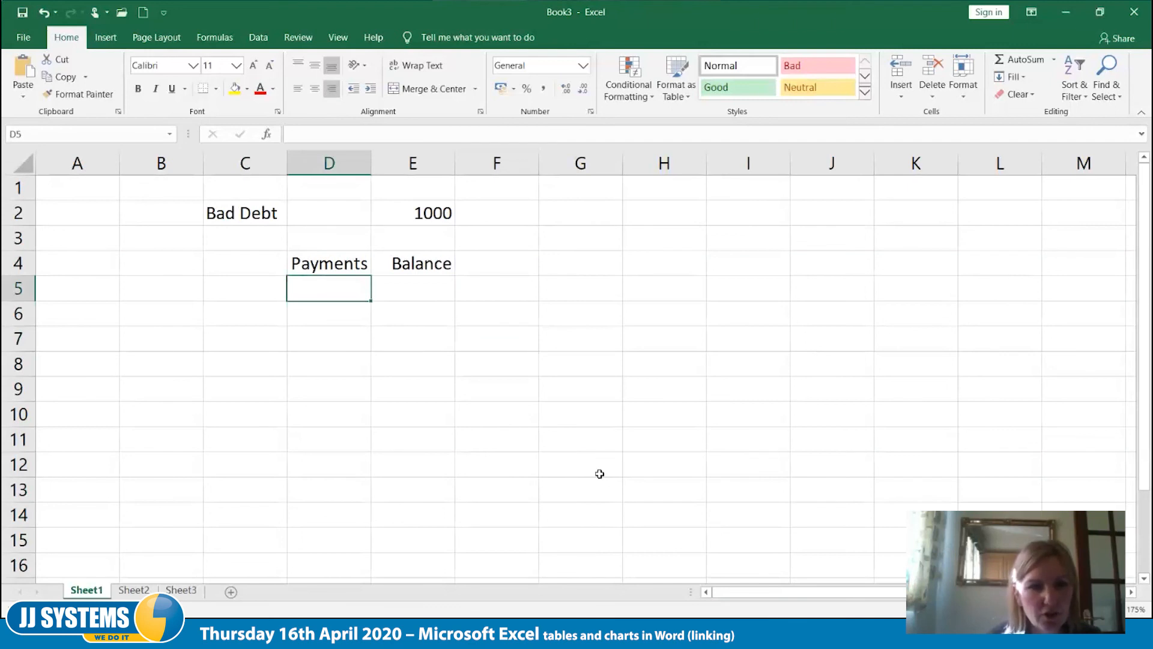
text(50)
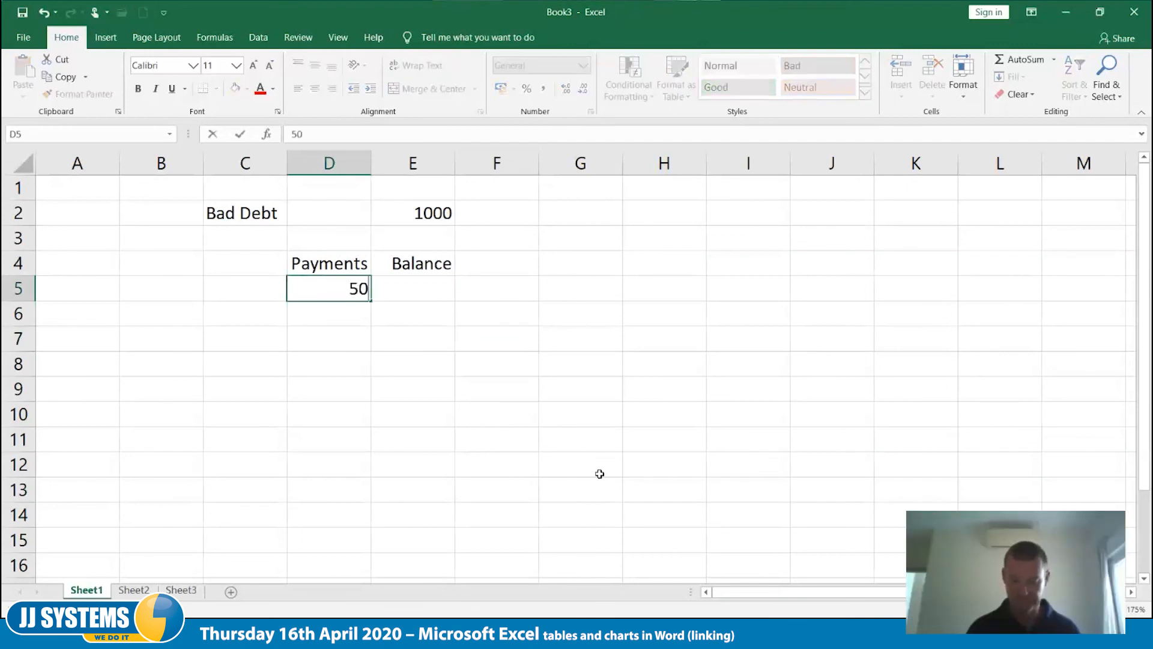
key(Tab)
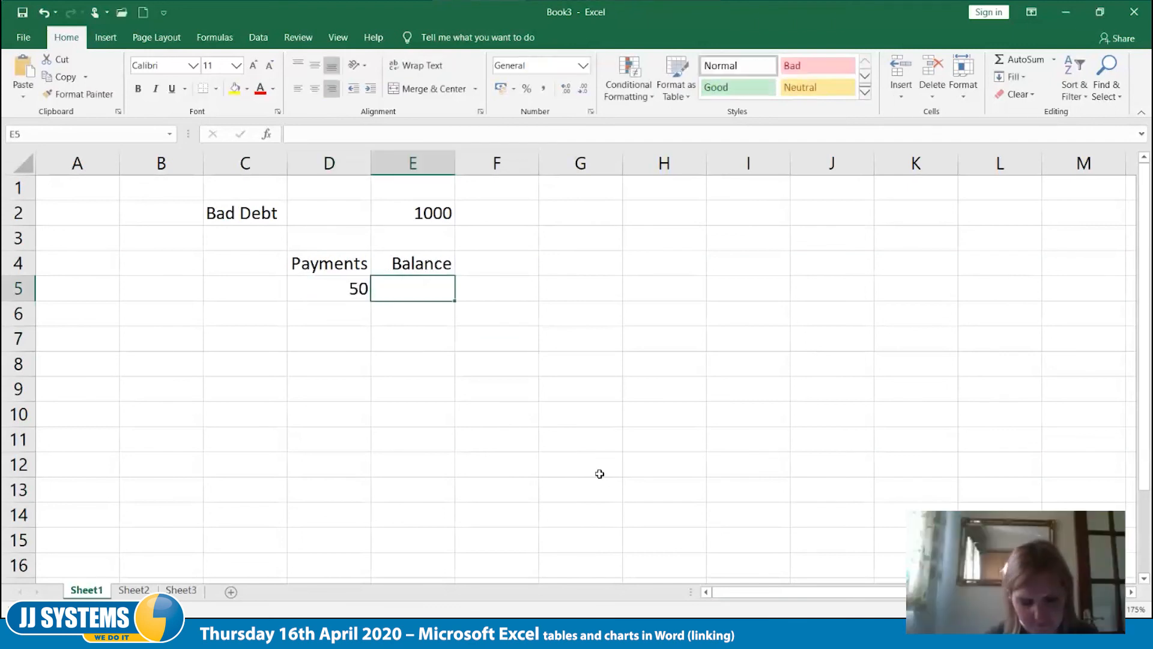
text(=)
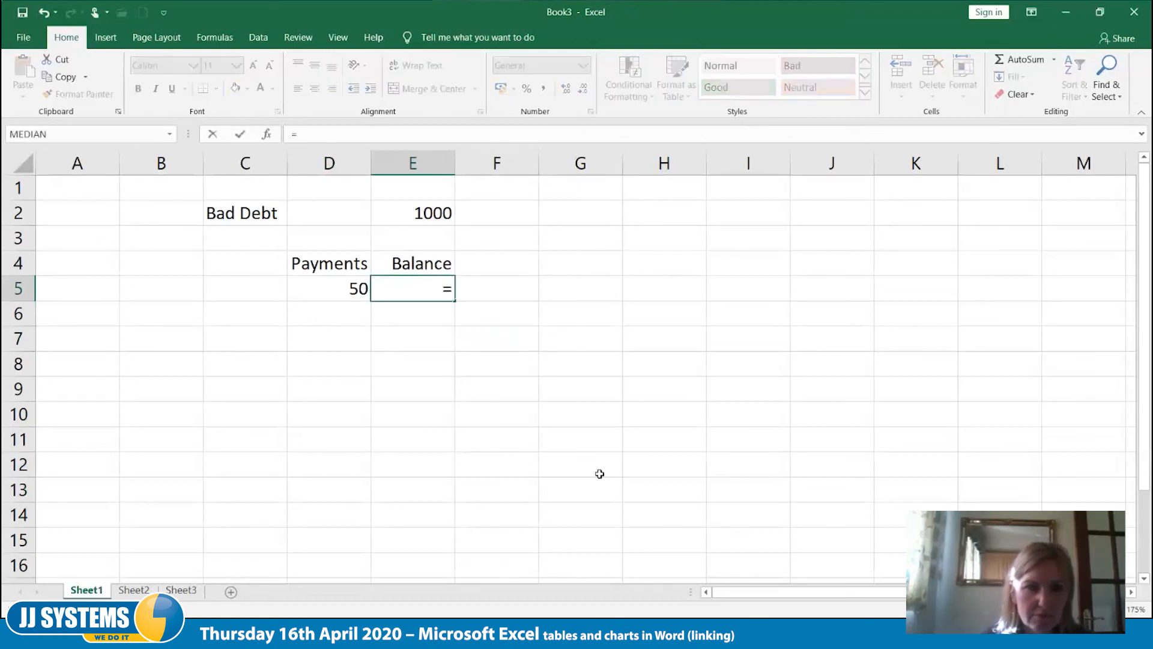
key(Up)
key(Up)
key(Up)
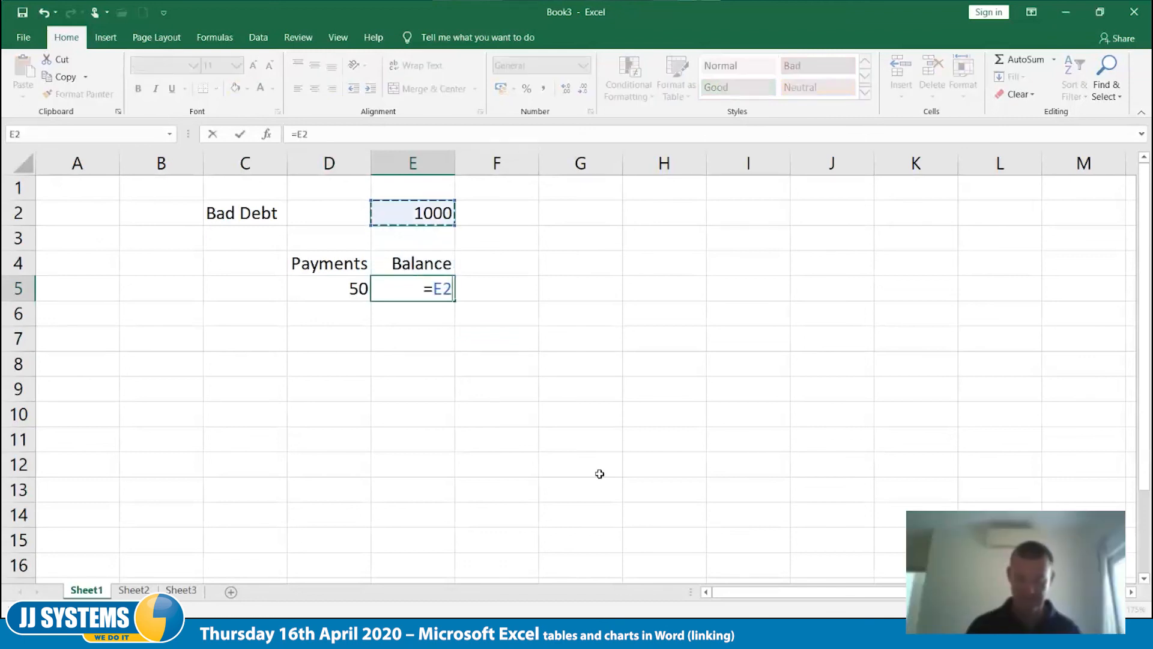
text(-)
key(Left)
key(Left)
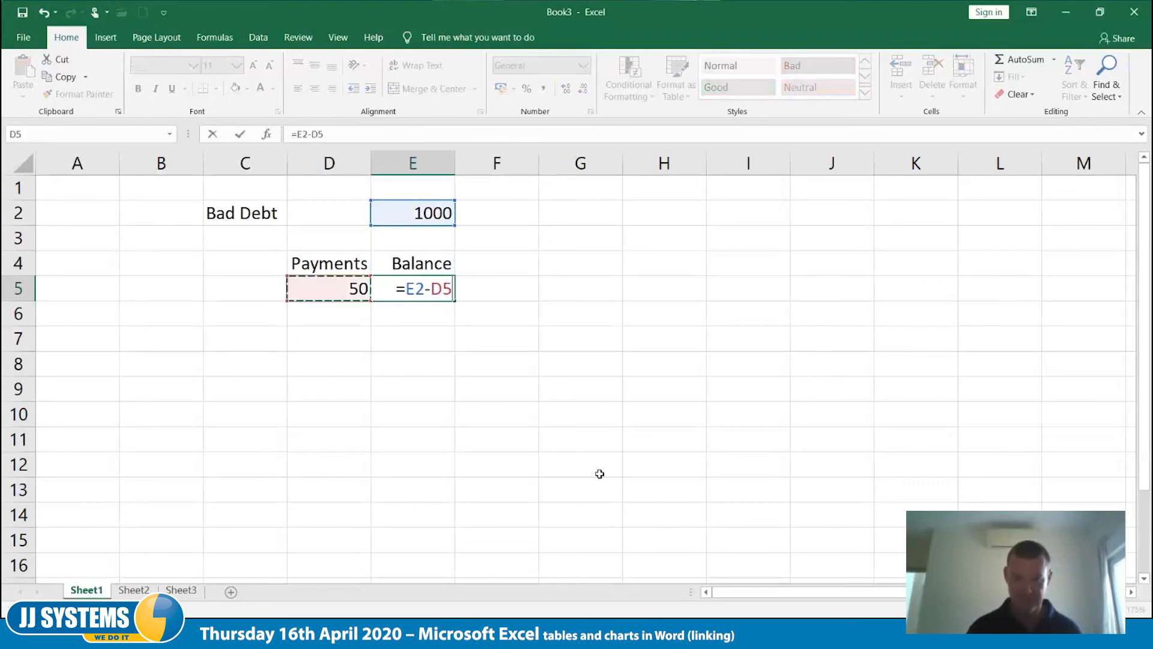
key(Right)
key(Tab)
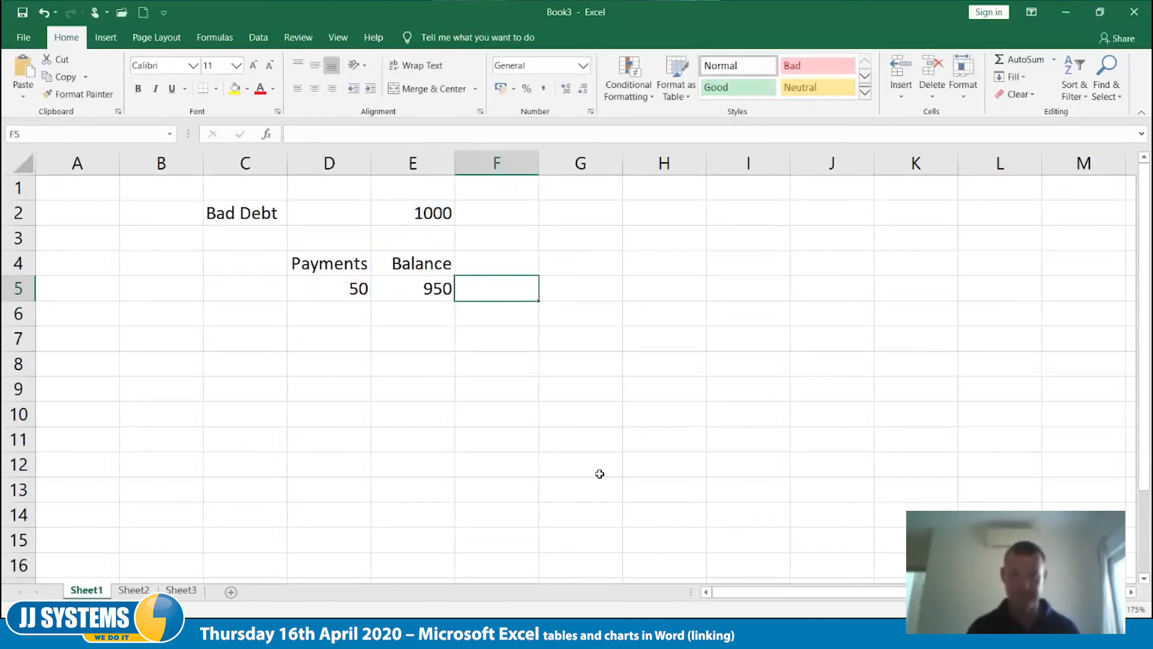
key(Down)
key(Left)
key(Left)
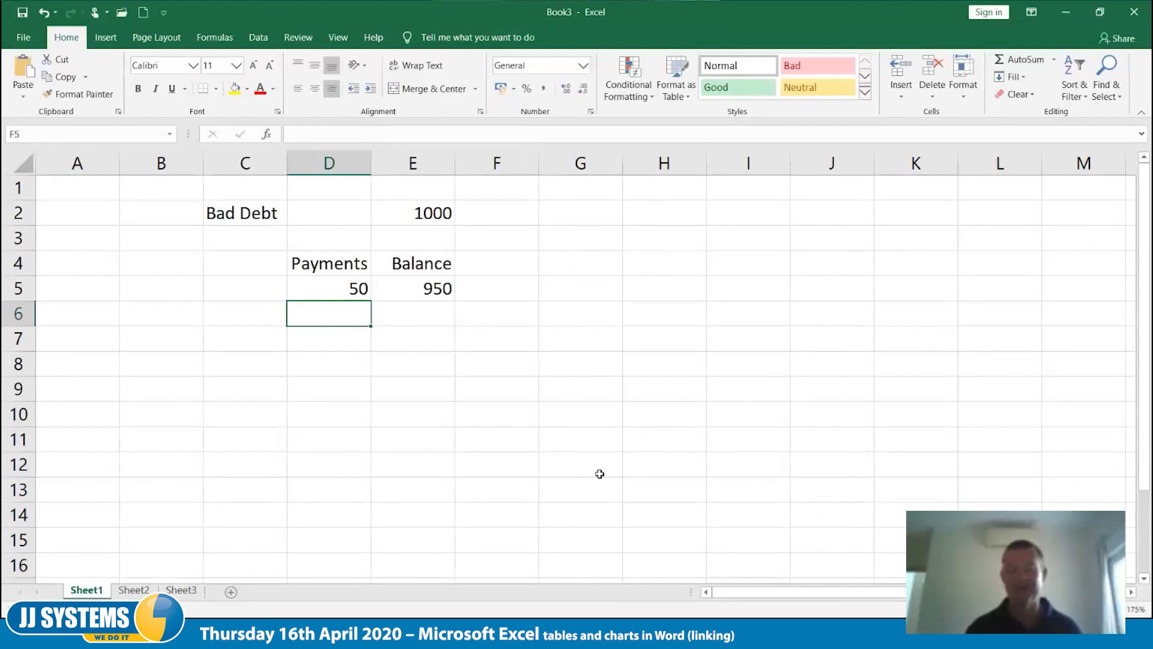
Undo the balance formula in E5 and clear the payment from D5
key(ctrl+z)
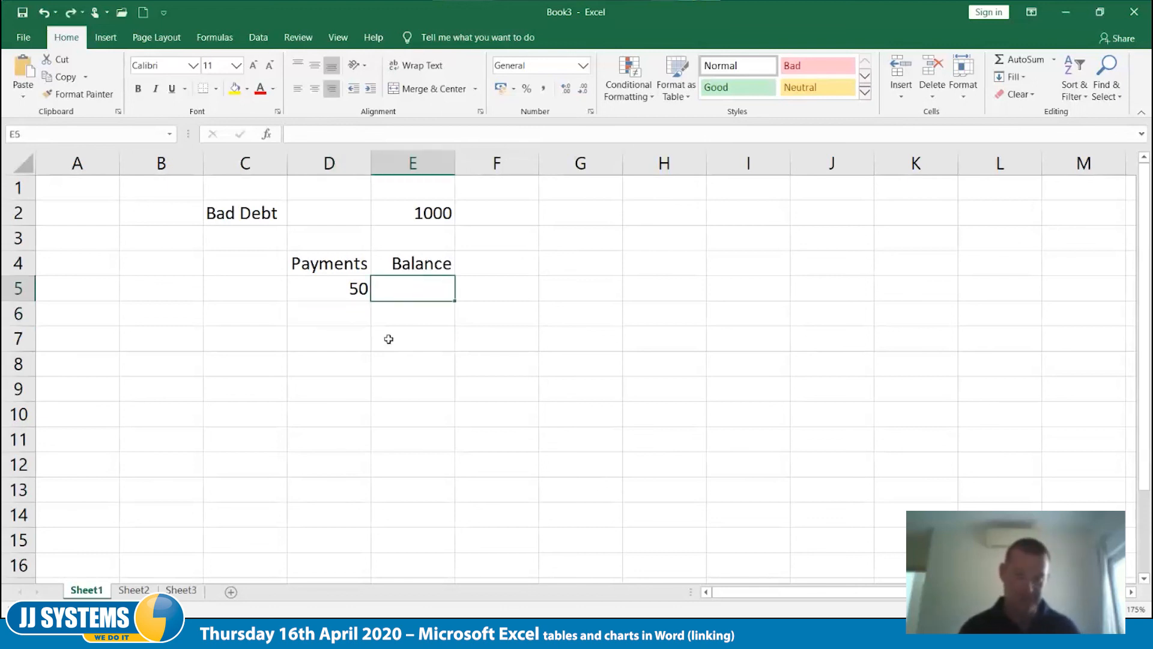
click(341, 296)
key(Delete)
Move the Bad Debt label to C5 and its amount 1000 to E5, under the Balance heading
click(247, 220)
drag(247, 220, 246, 289)
click(435, 222)
drag(435, 225, 443, 297)
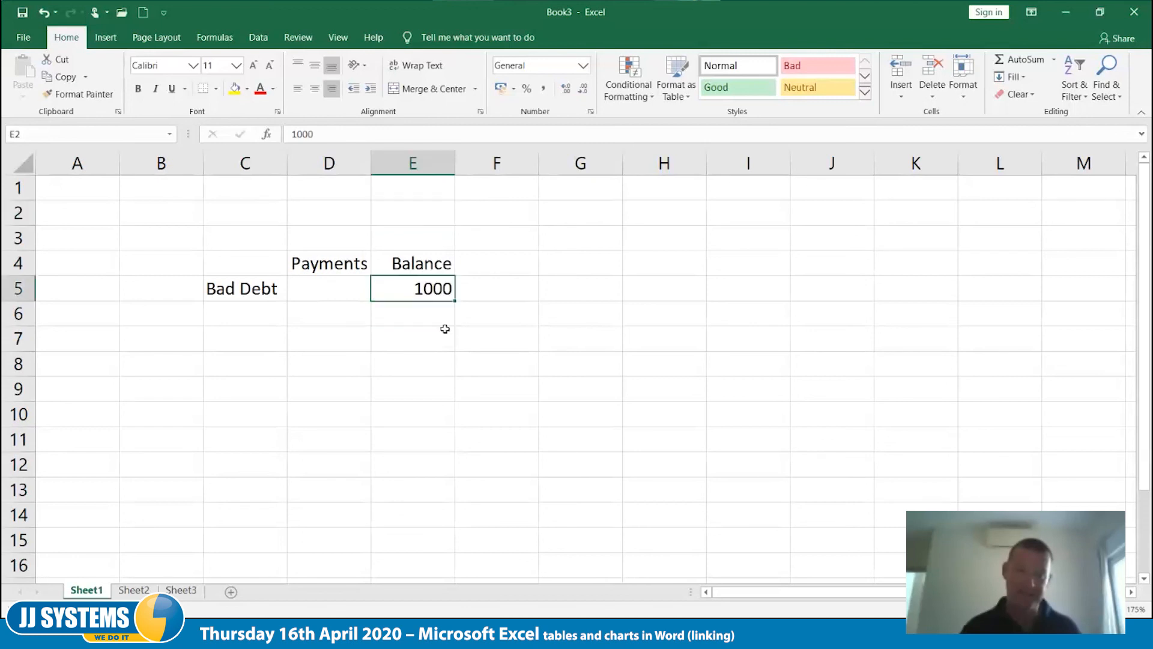
click(445, 331)
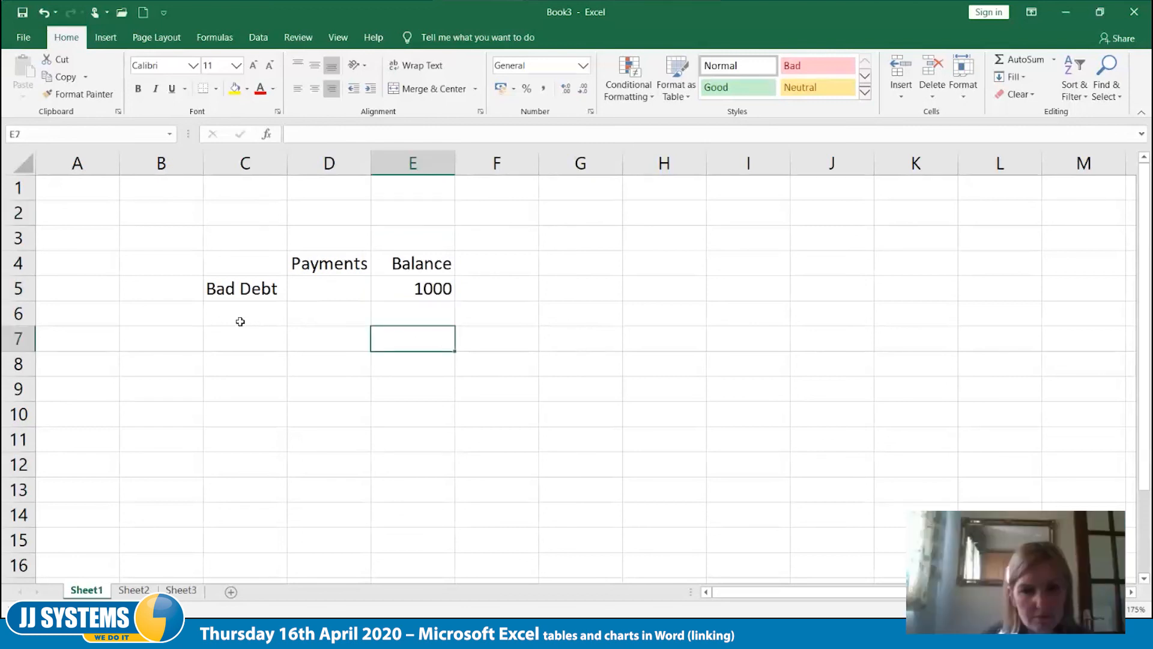
Enter the payment 50 in D6 and the balance formula =E5-D6 in E6
click(319, 316)
text(50)
key(Tab)
text(=)
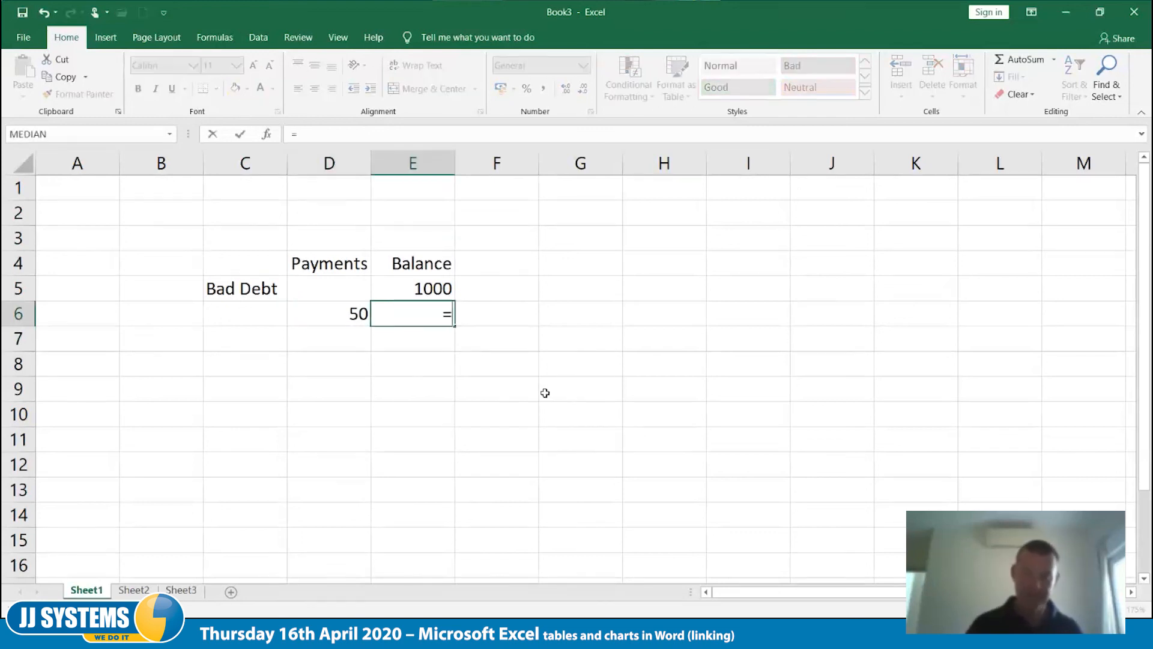
key(Up)
text(-)
key(Left)
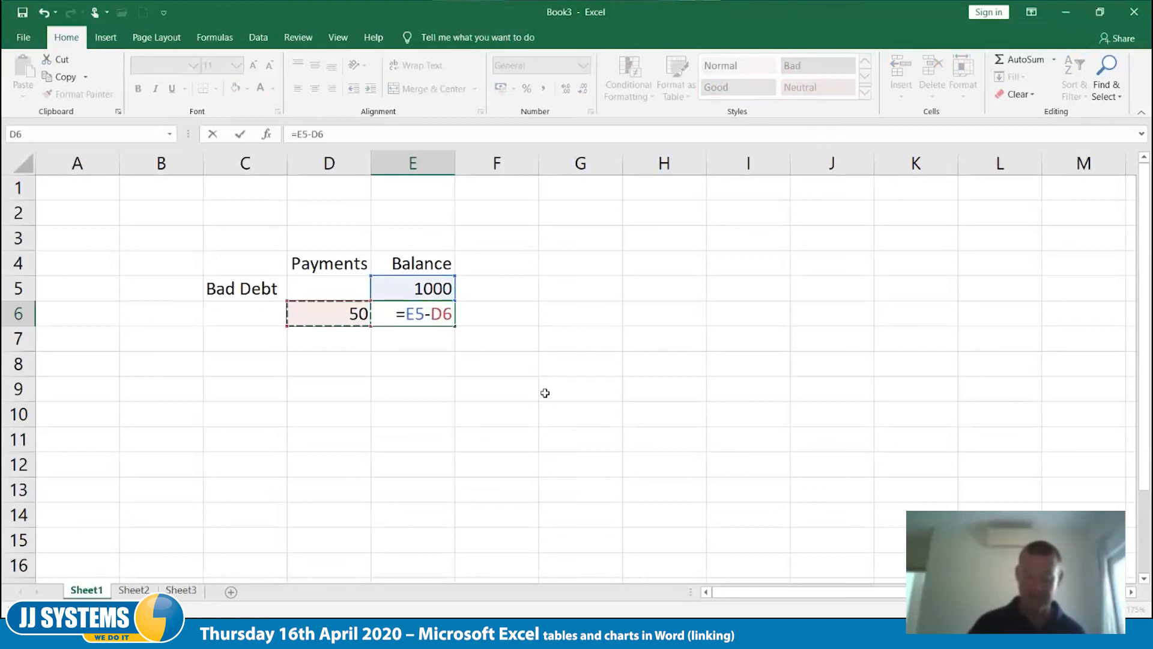
key(Tab)
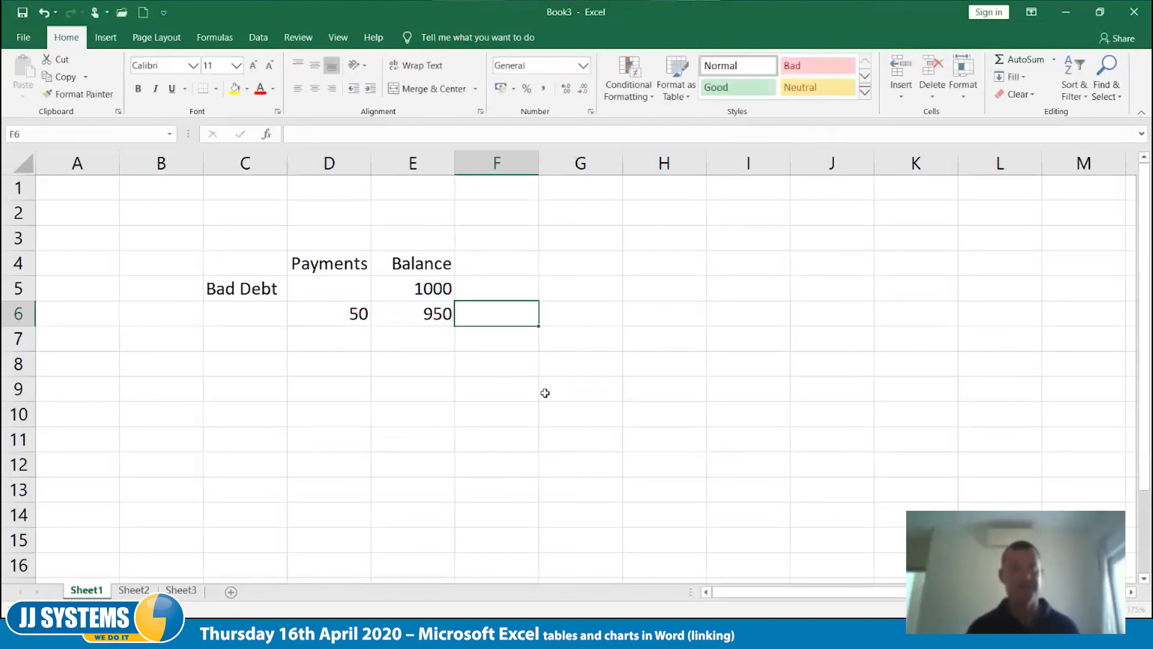
Enter the further payments 230, 56 and 344 in D7 to D9
key(Down)
key(Left)
key(Left)
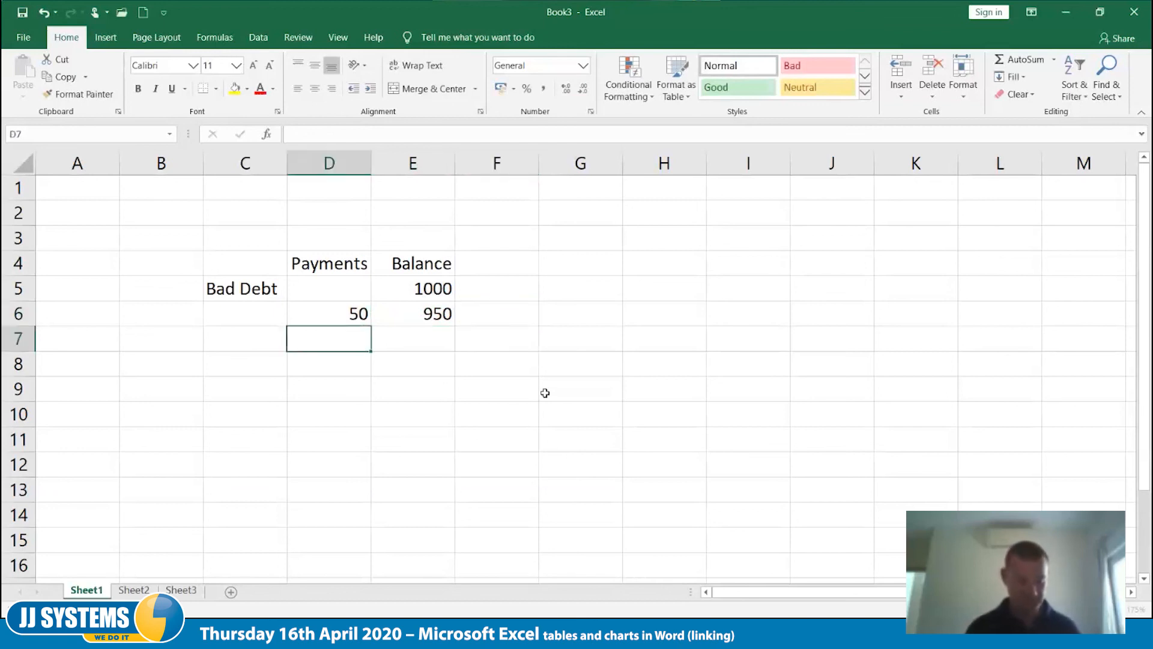
text(230)
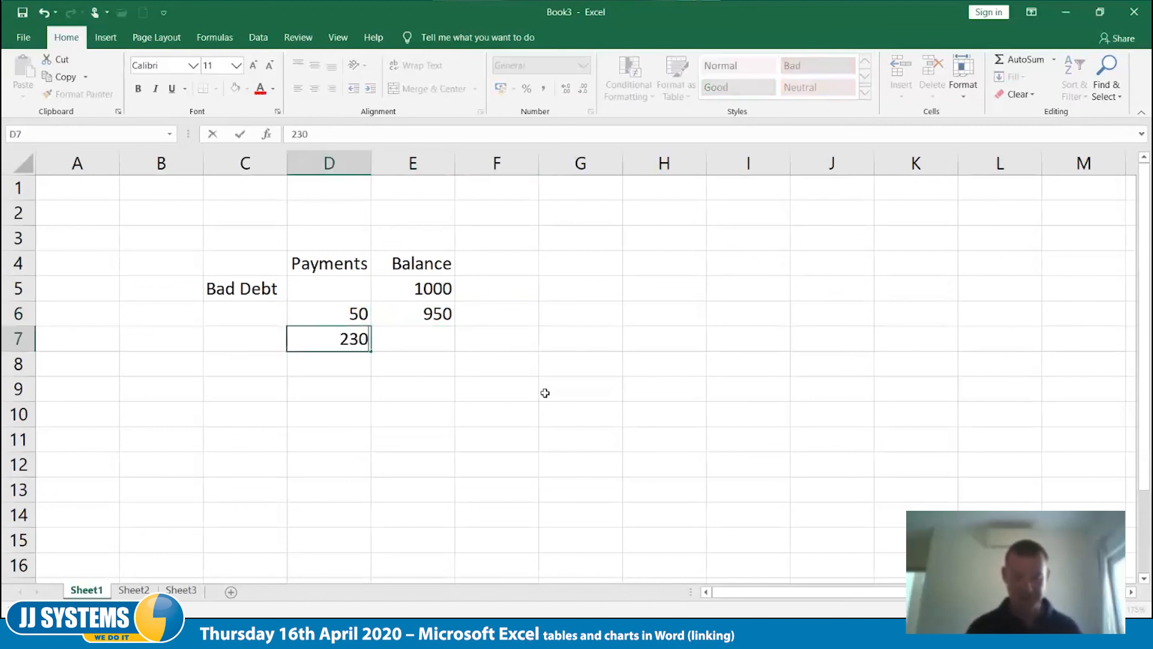
key(Return)
text(56)
key(Return)
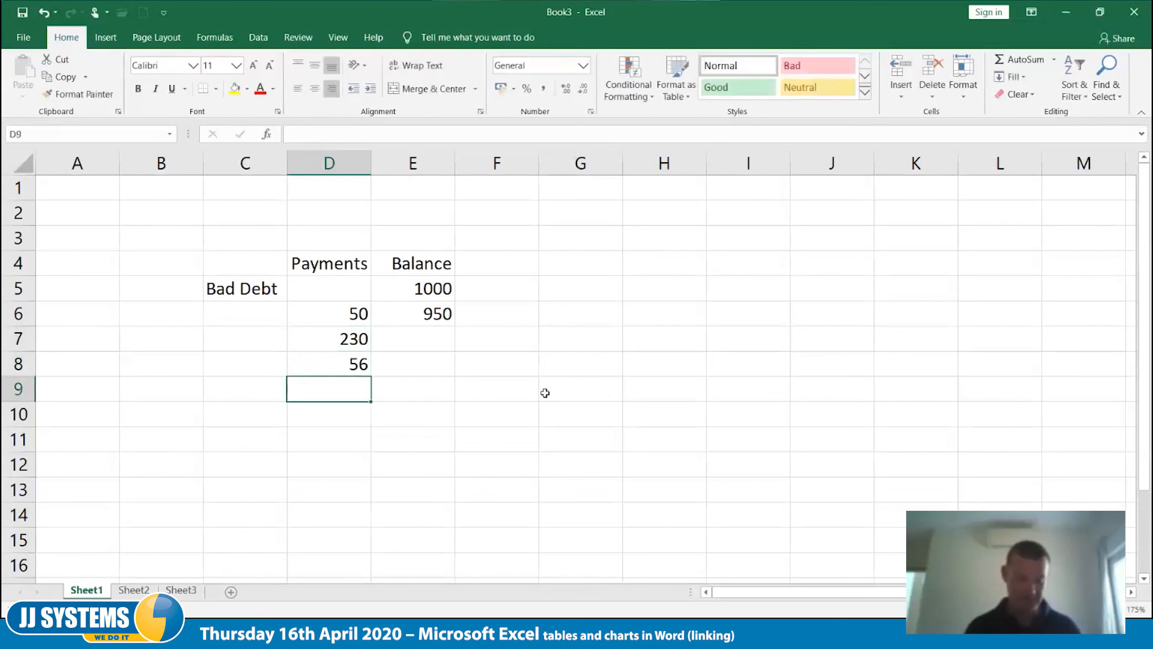
text(344)
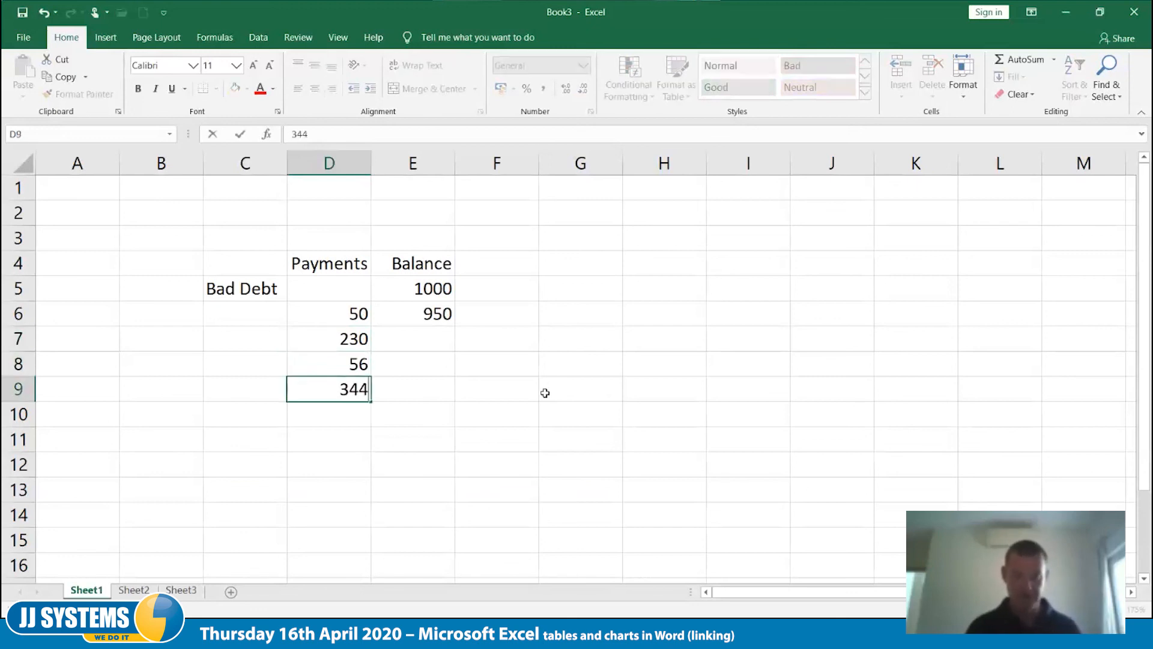
key(Tab)
Fill the balance formula from E6 down to E9
click(447, 319)
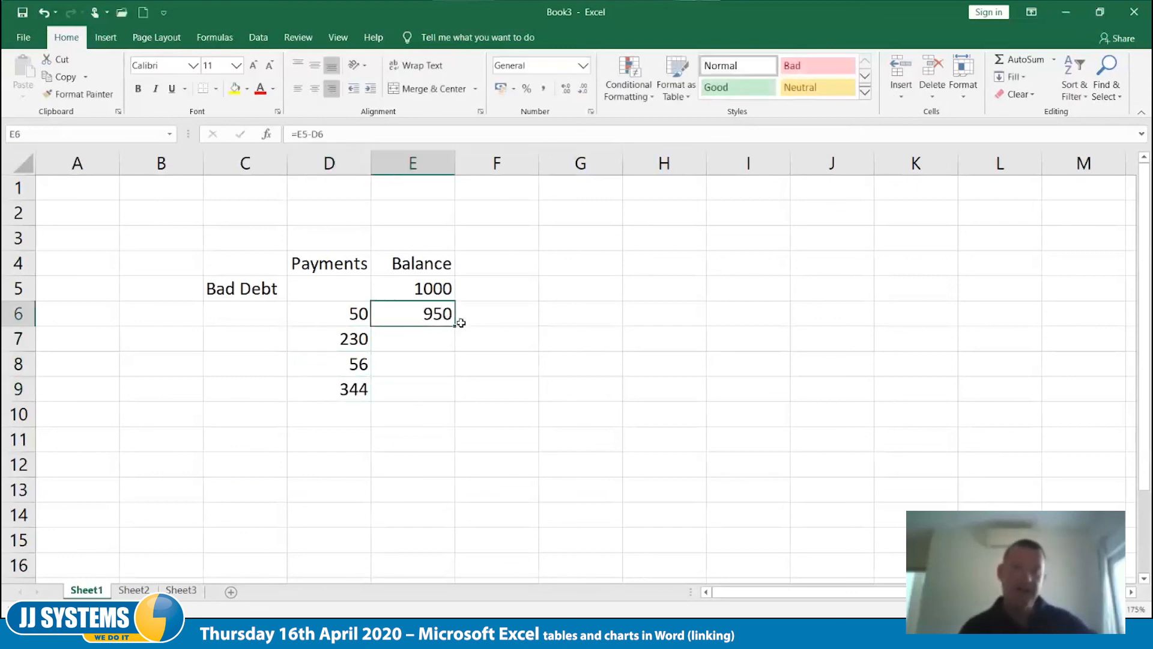
drag(457, 328, 457, 390)
click(503, 388)
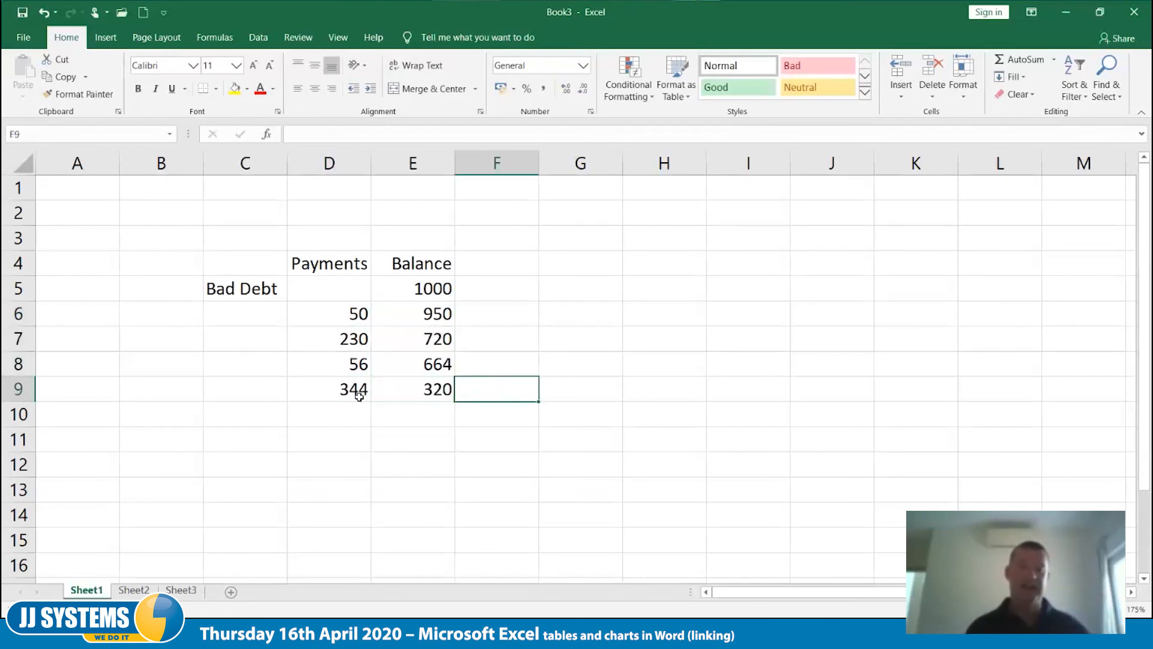
Examine which cells the balance formulas in E9 and E6 refer to, leaving both formulas as they are
double_click(434, 390)
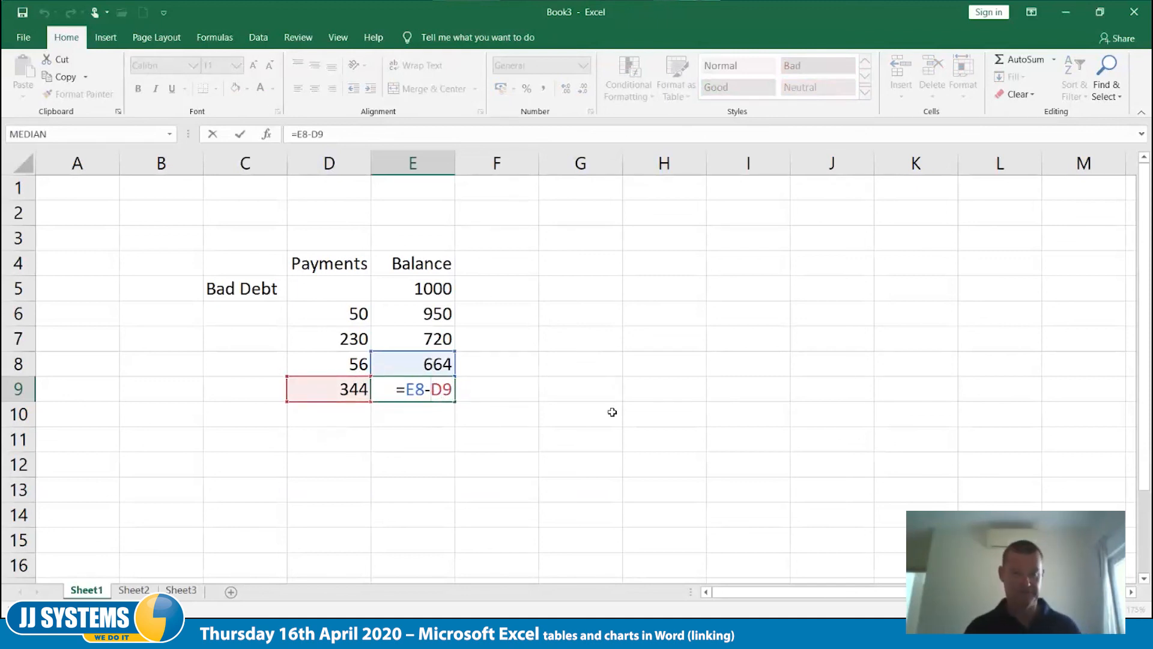
key(Escape)
click(447, 314)
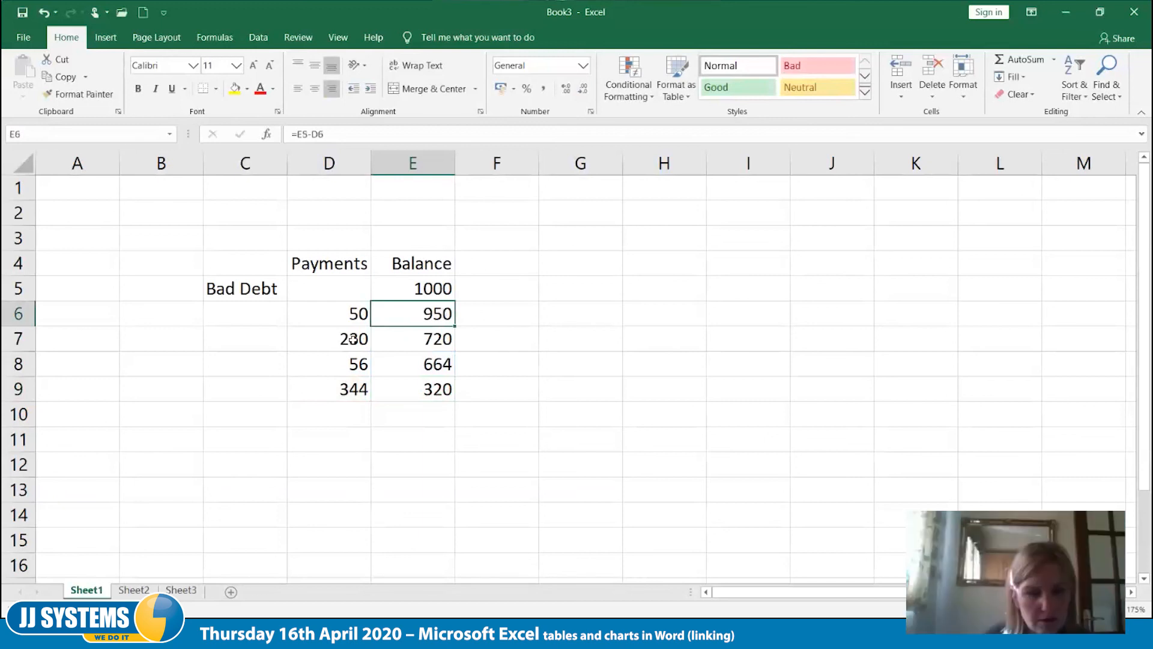
click(239, 320)
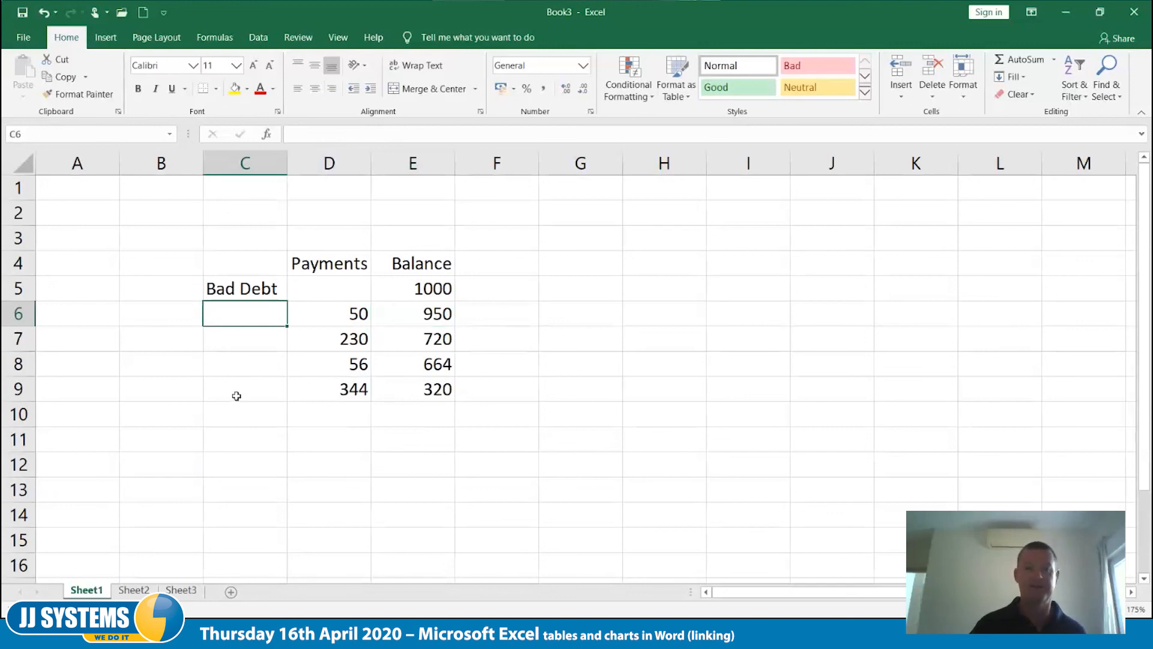
click(449, 313)
double_click(448, 313)
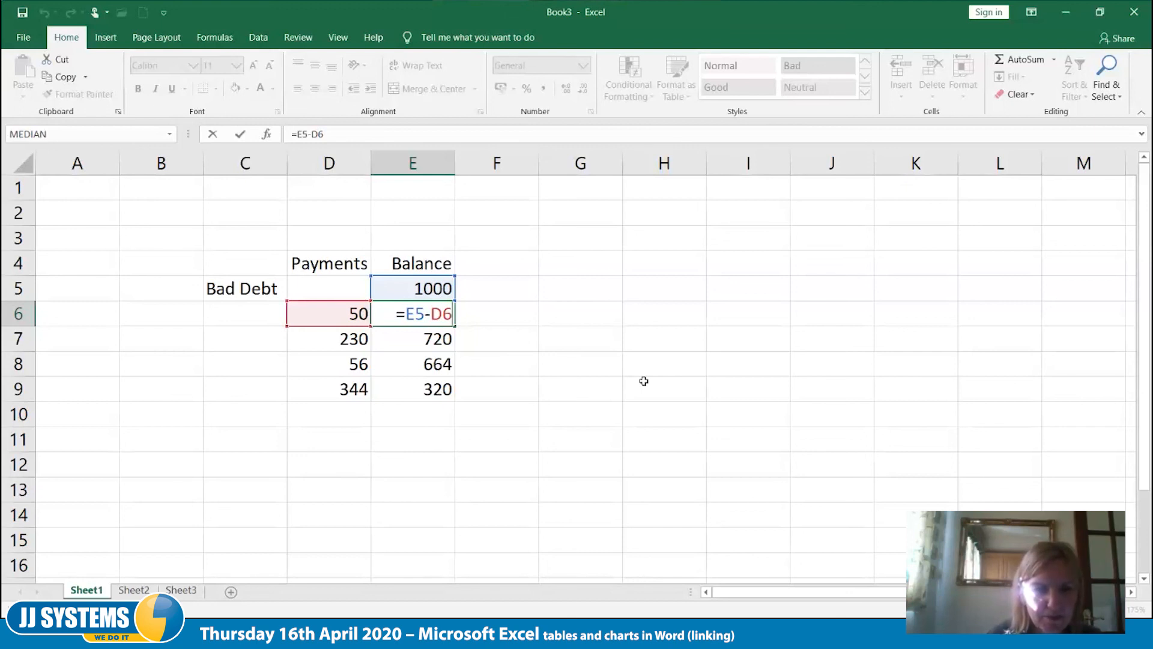
key(ctrl+Return)
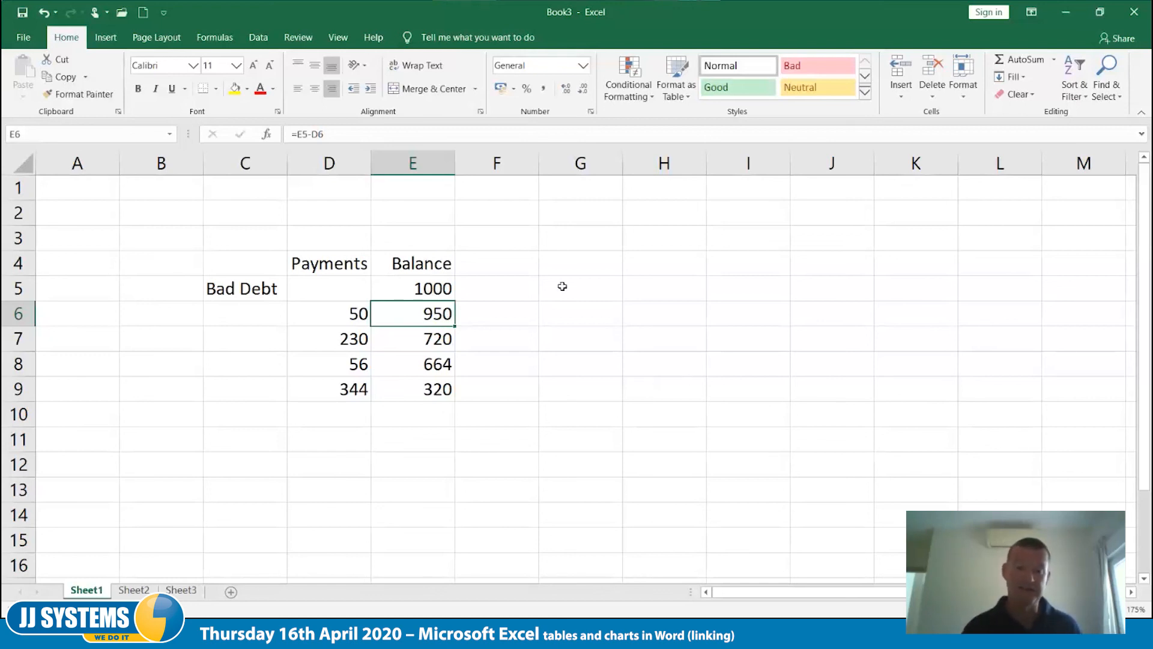
click(574, 314)
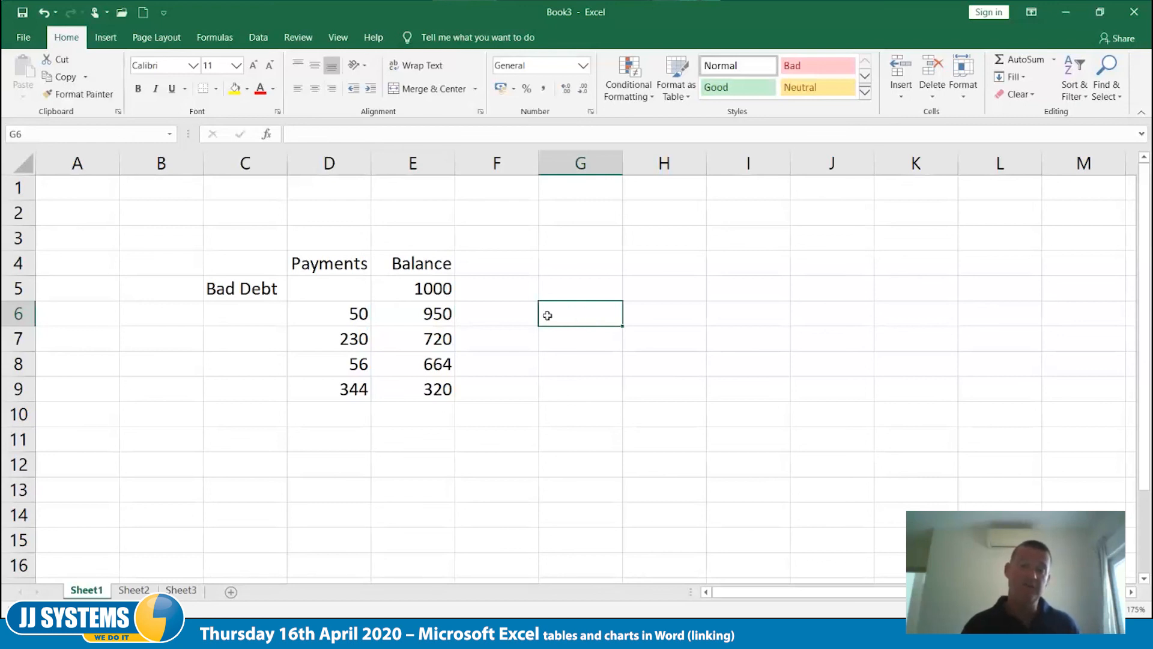